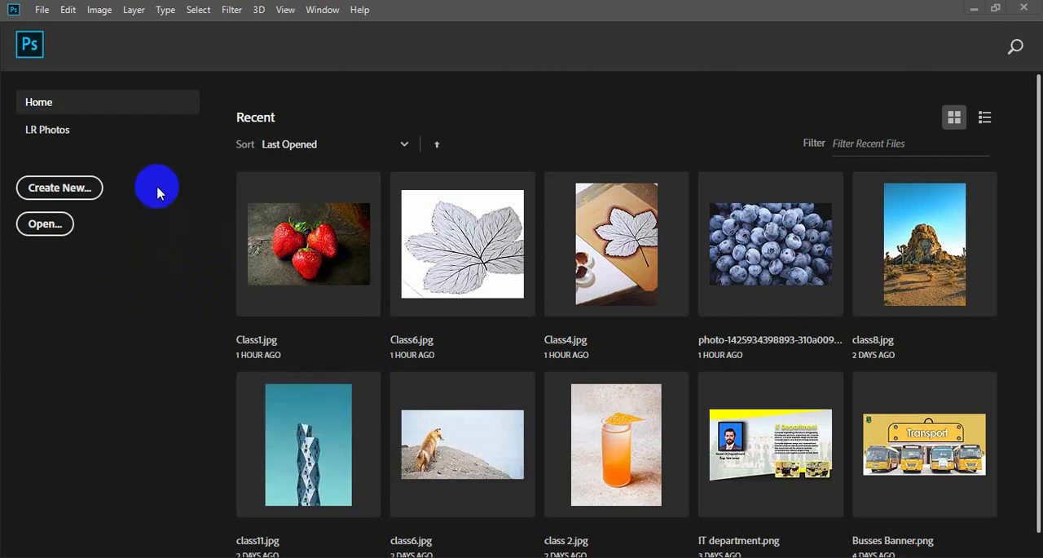
# Create a new document 1000 pixels wide and 500 pixels high at 72 pixels/inch in RGB Color with a white background.
pyautogui.click(78, 187)
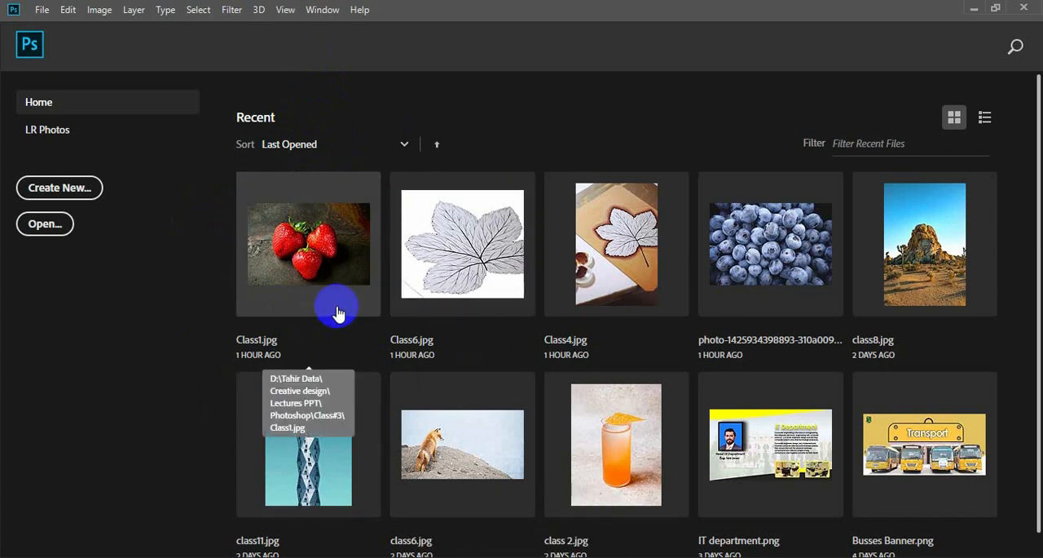
pyautogui.hotkey('ctrl', 'n')
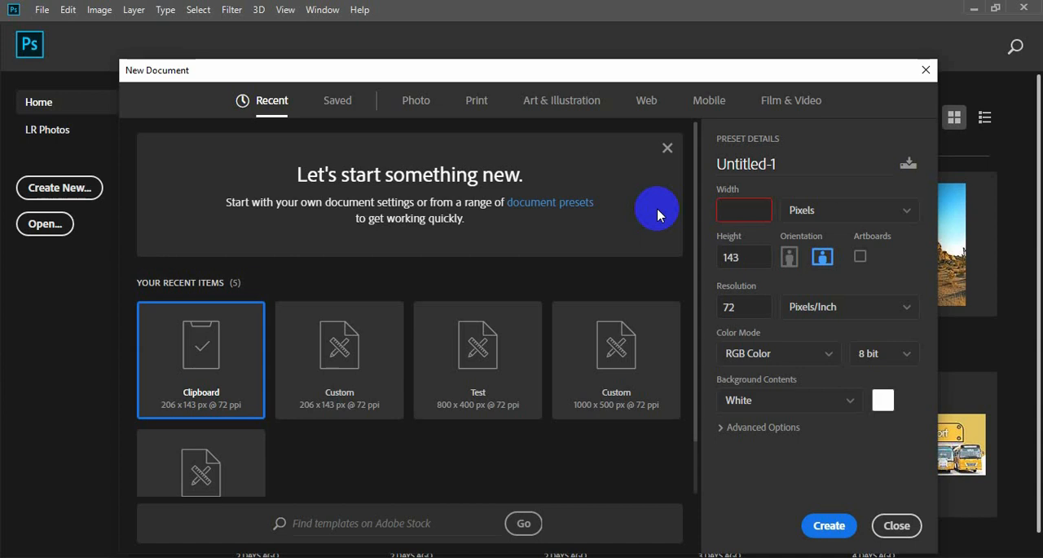
pyautogui.write('1000')
pyautogui.click(756, 258)
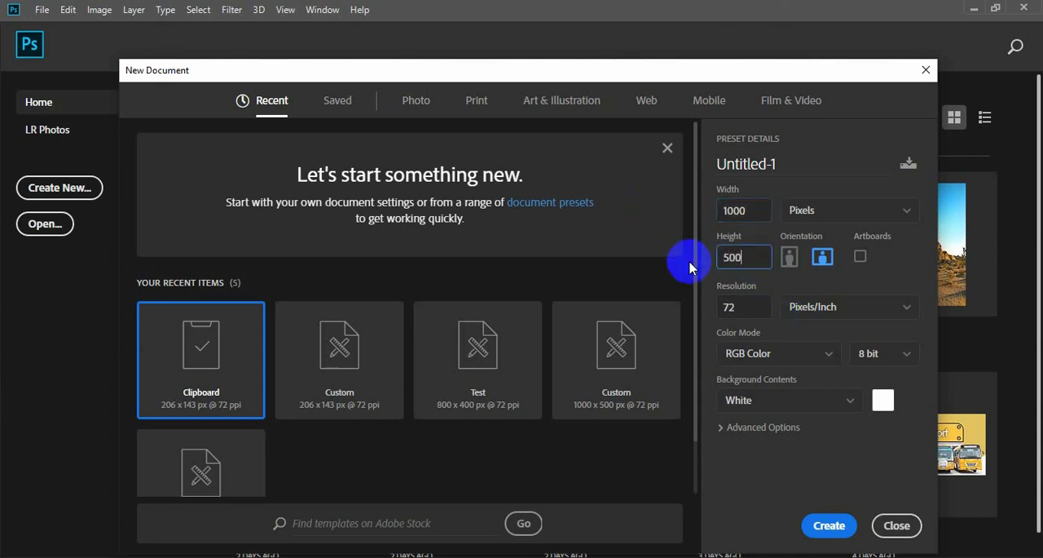
pyautogui.click(829, 527)
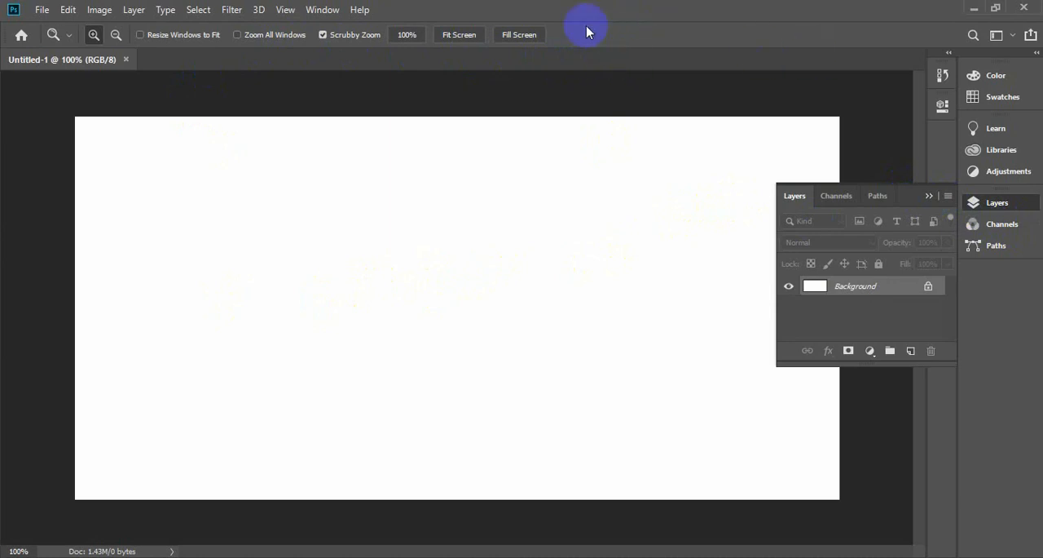
# Reset the Essentials workspace and arrange the tools in two columns.
pyautogui.click(323, 10)
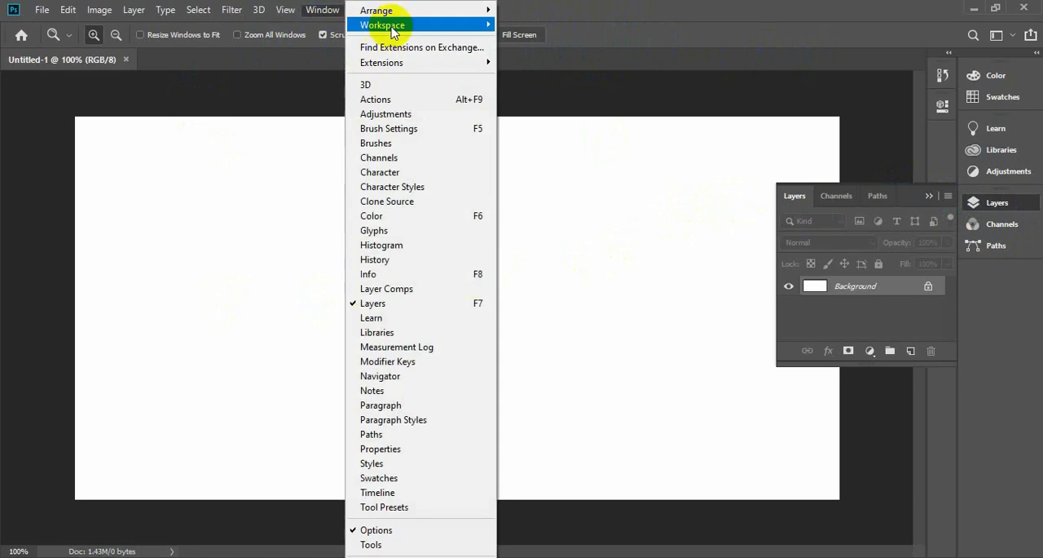
pyautogui.moveTo(424, 25)
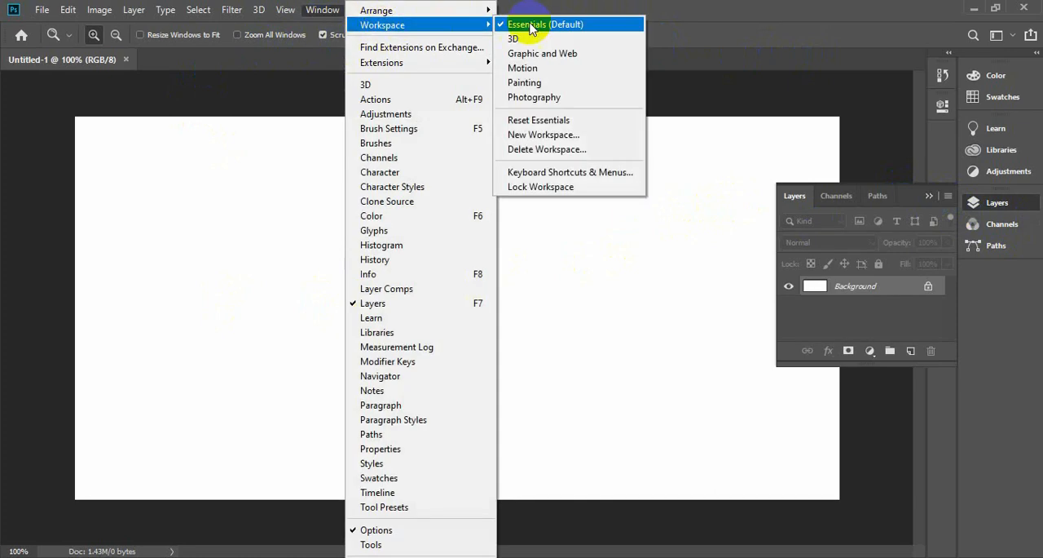
pyautogui.click(561, 120)
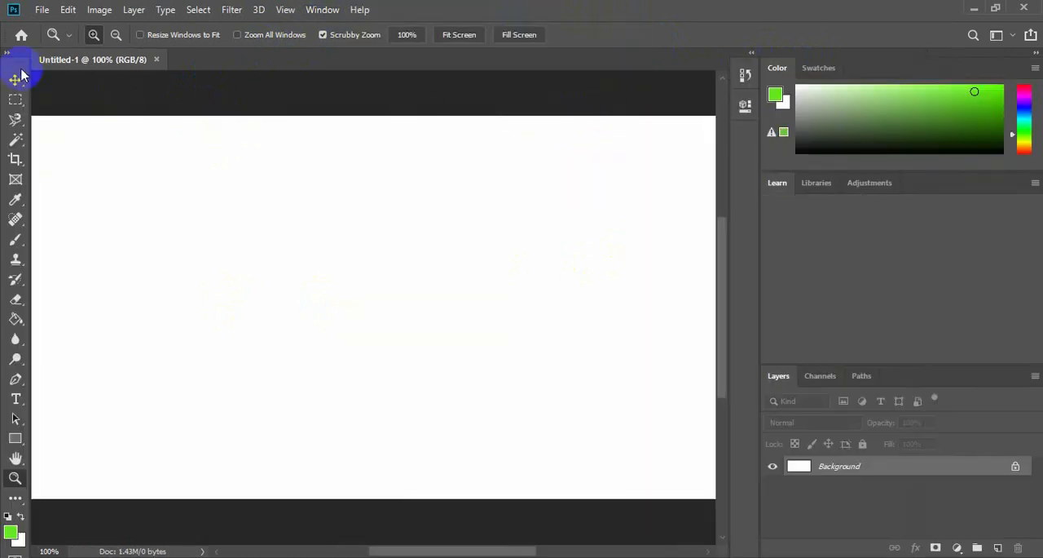
pyautogui.click(13, 55)
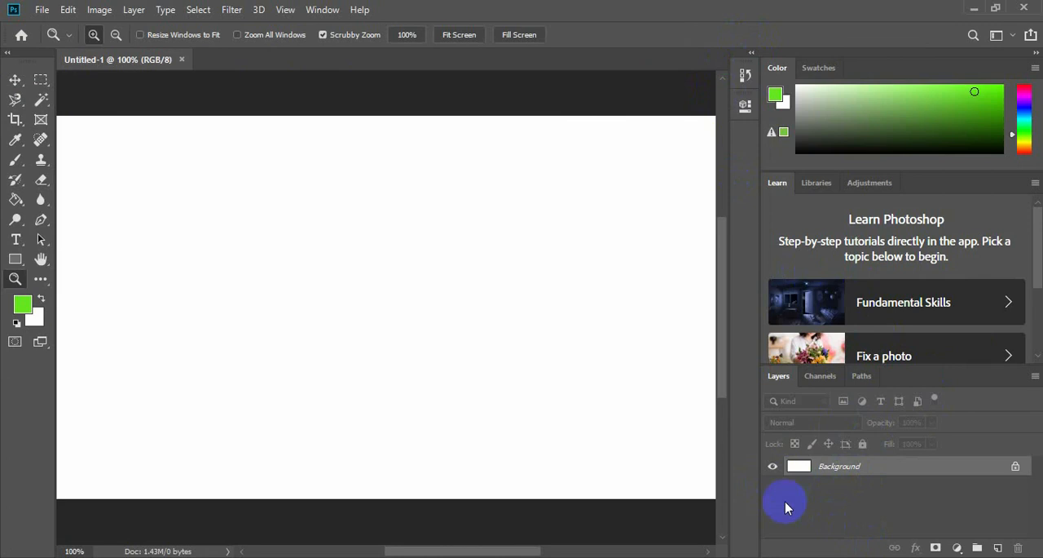
pyautogui.scroll(-1, 626, 354)
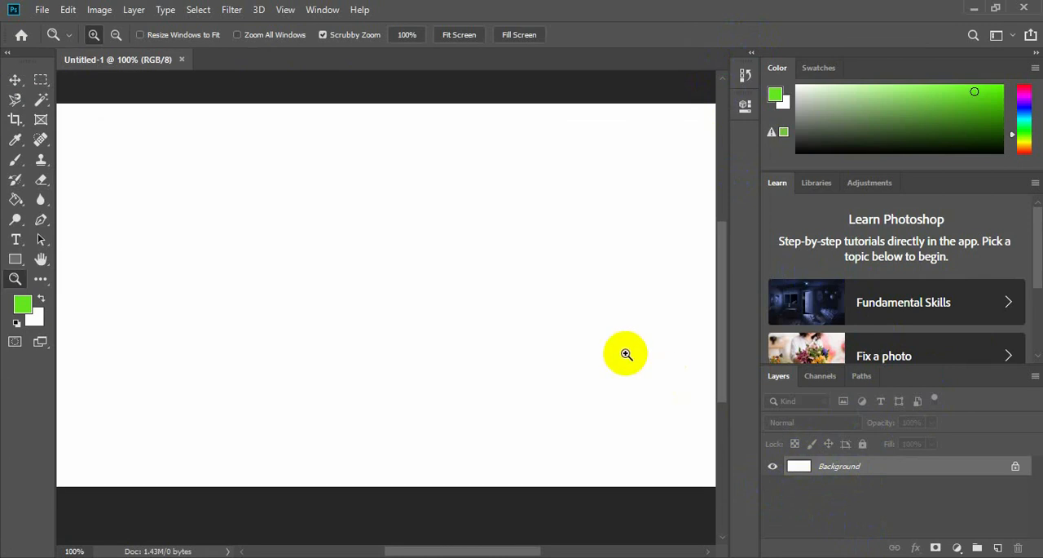
pyautogui.hotkey('ctrl', '-')
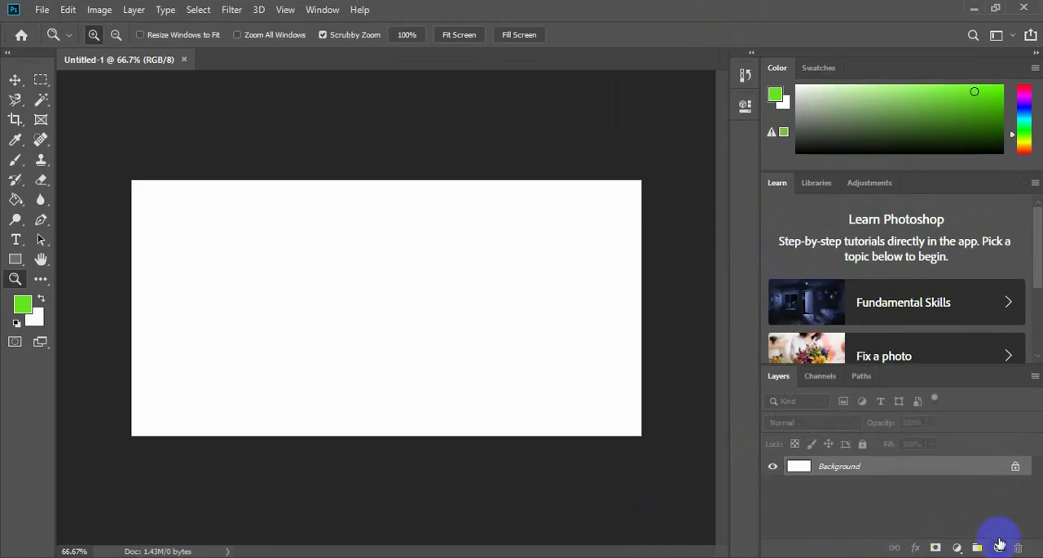
# Add an empty layer above the white Background and leave the new layer active.
pyautogui.click(1000, 548)
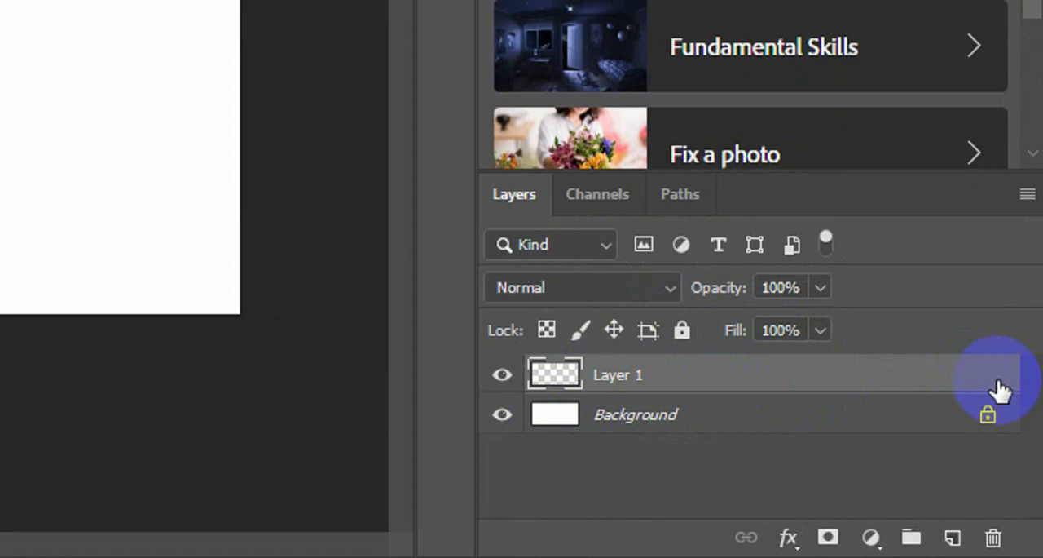
pyautogui.click(766, 417)
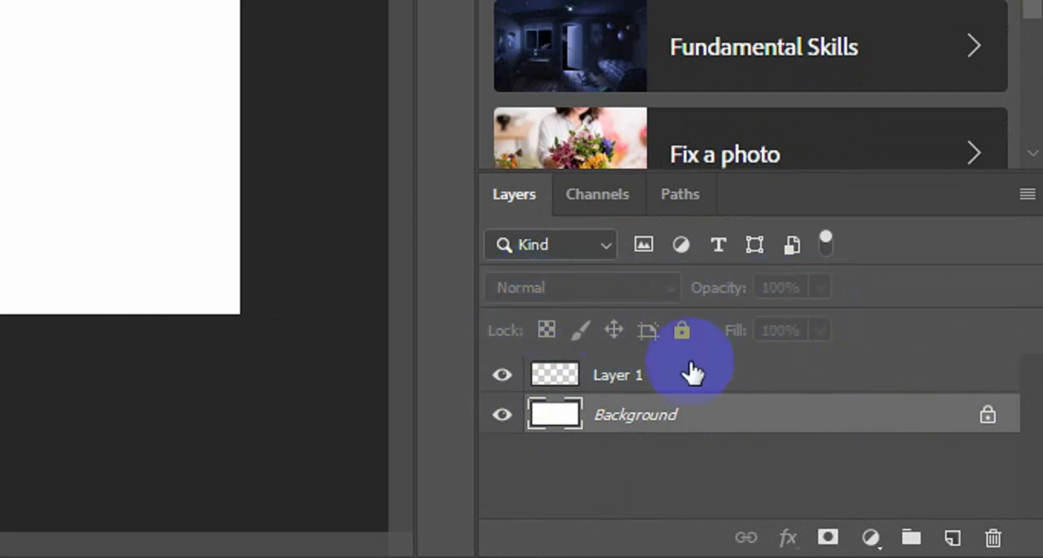
pyautogui.click(652, 377)
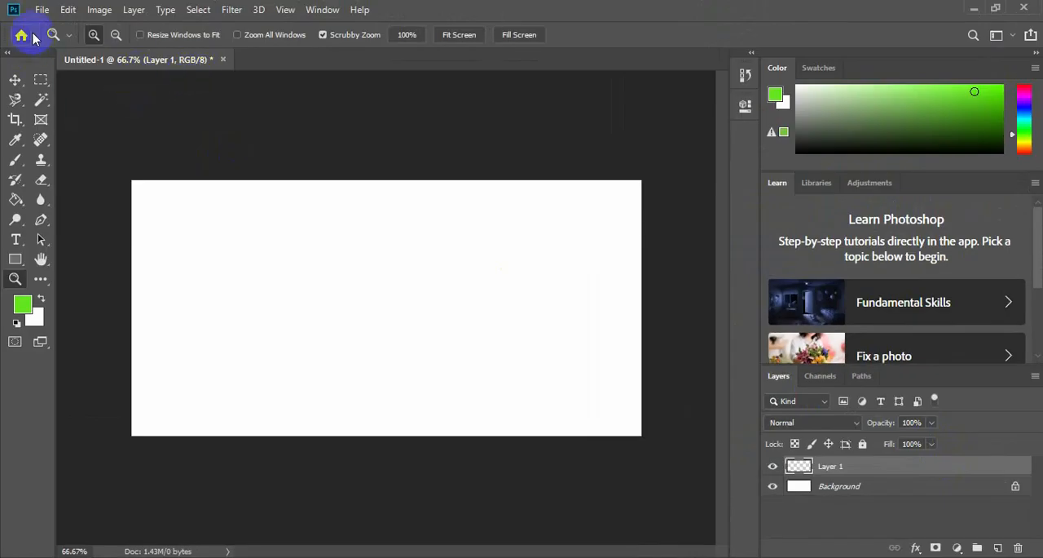
pyautogui.click(42, 10)
pyautogui.click(87, 42)
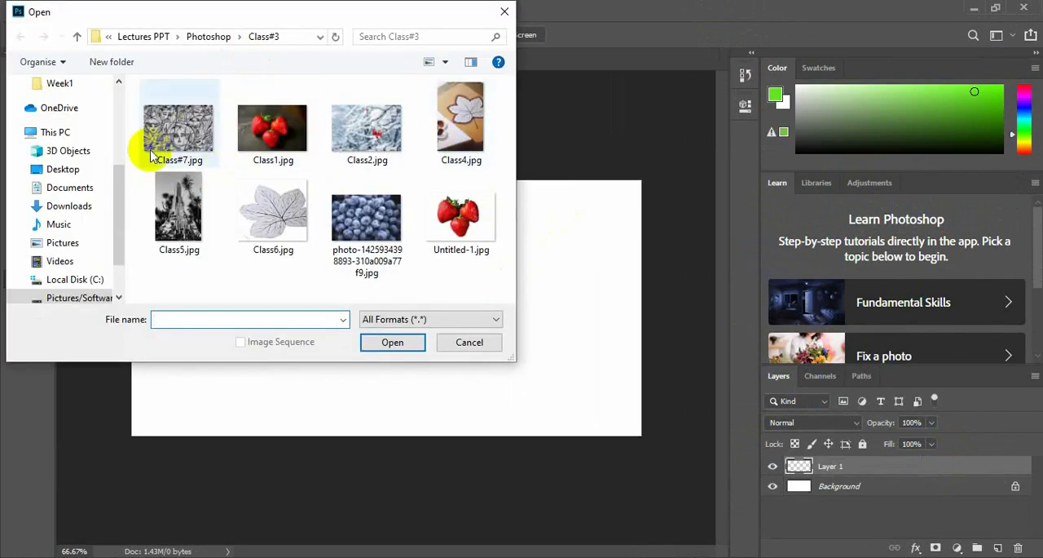
pyautogui.click(377, 222)
pyautogui.click(407, 343)
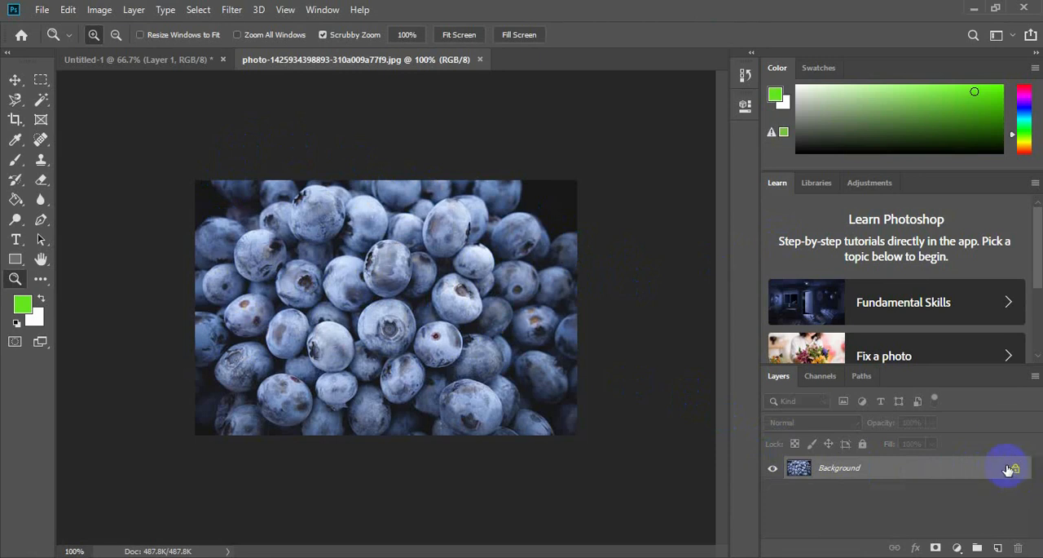
# Add a new layer above the blueberry photo and fill it with the green foreground colour using the Paint Bucket.
pyautogui.click(996, 548)
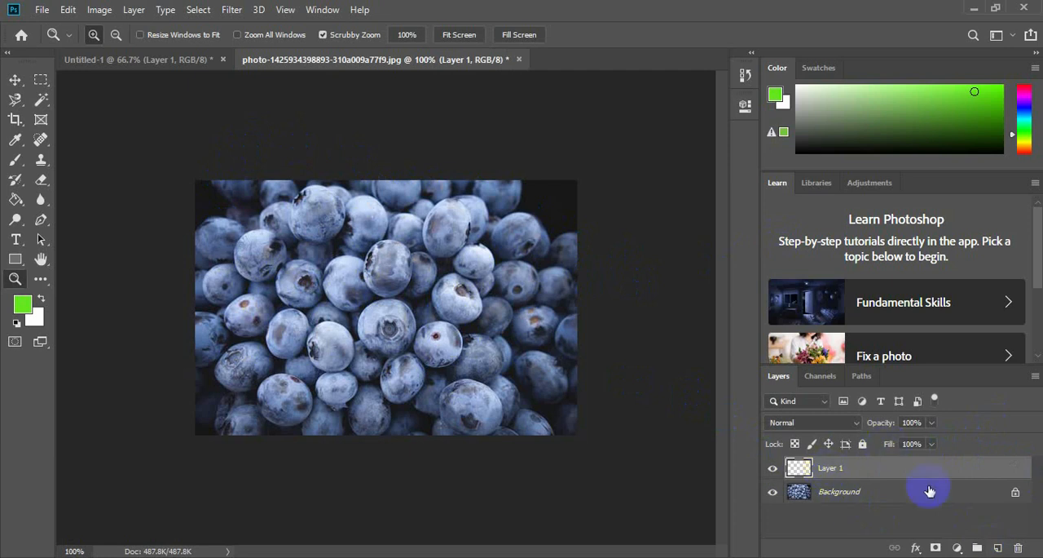
pyautogui.click(795, 444)
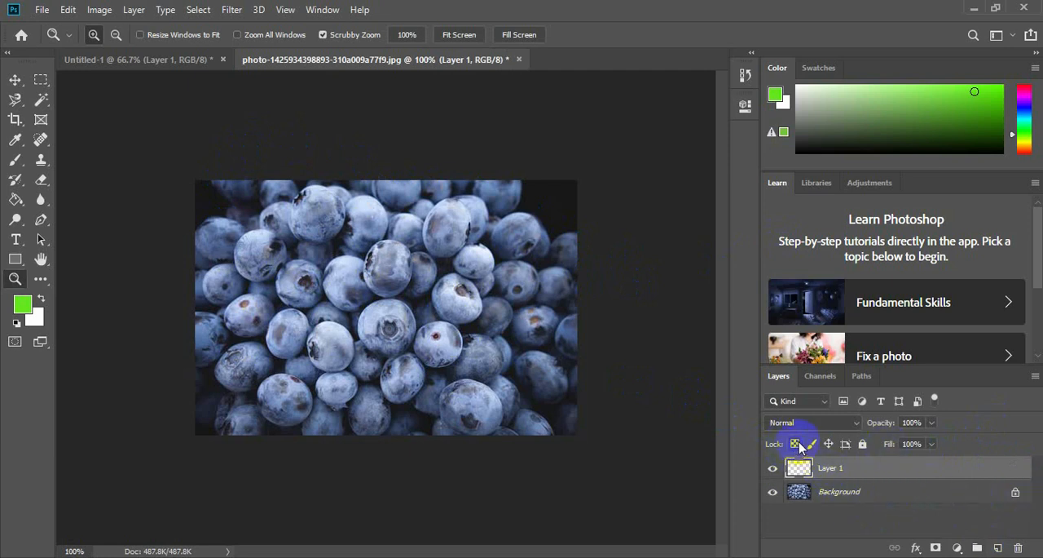
pyautogui.moveTo(832, 466)
pyautogui.mouseDown()
pyautogui.moveTo(828, 497)
pyautogui.moveTo(844, 473)
pyautogui.mouseUp()
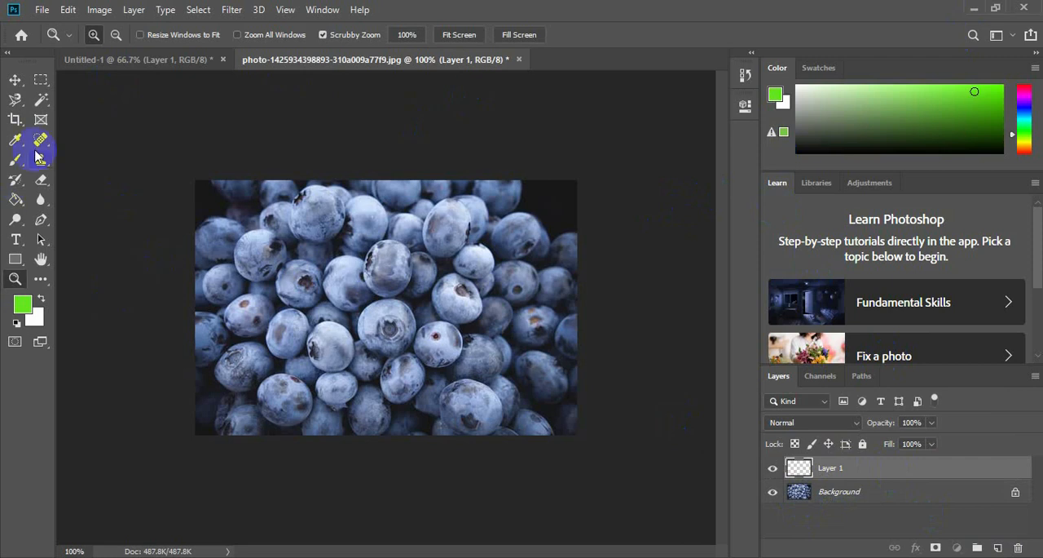
pyautogui.click(15, 200)
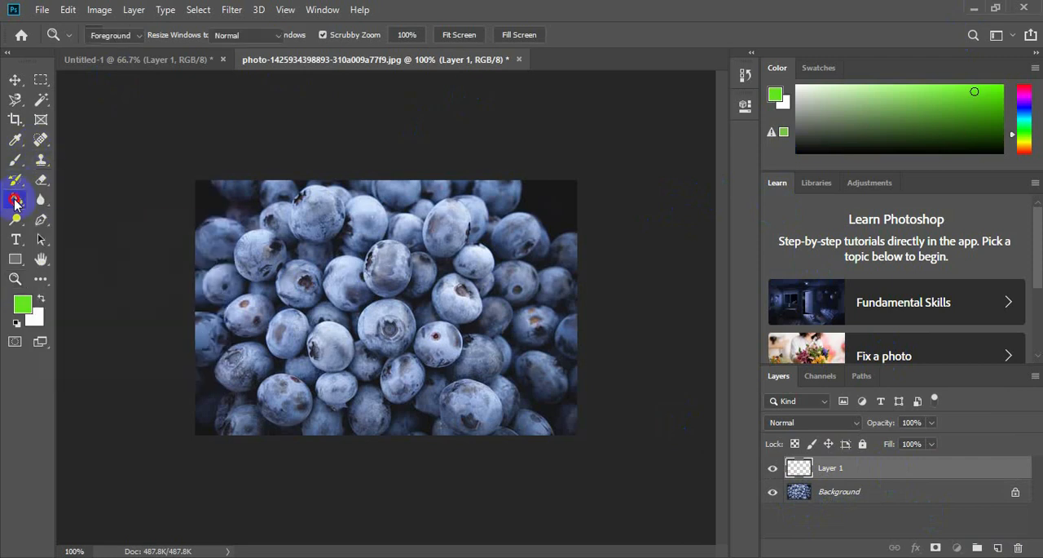
pyautogui.click(363, 281)
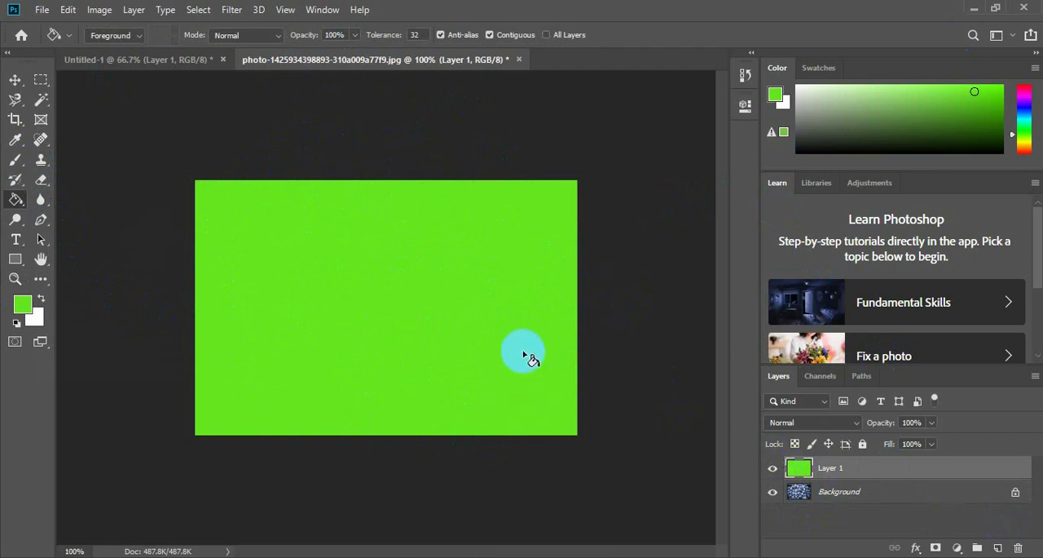
# Convert the blueberry photo's locked Background into a regular layer and place the green layer beneath it.
pyautogui.click(862, 494)
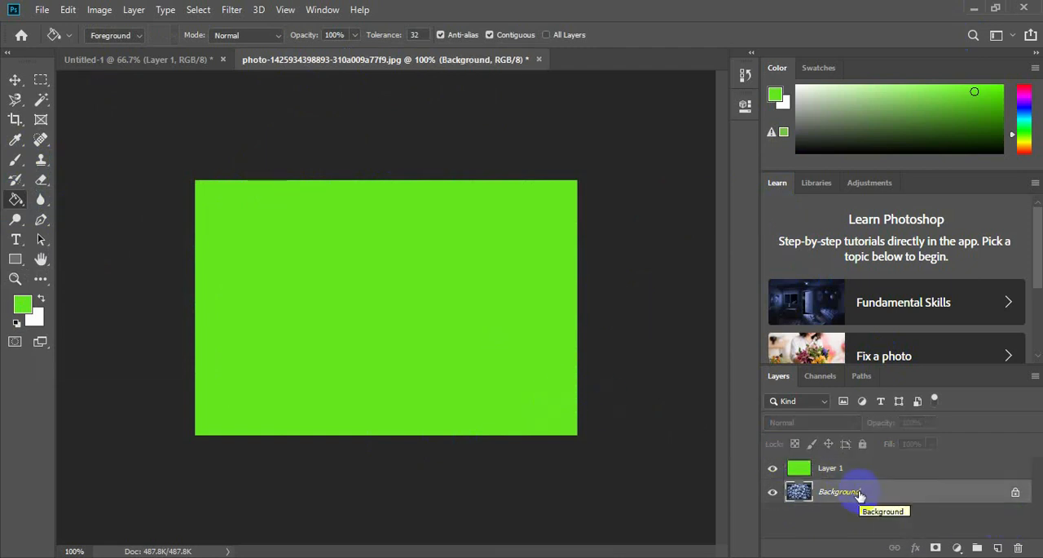
pyautogui.doubleClick(860, 494)
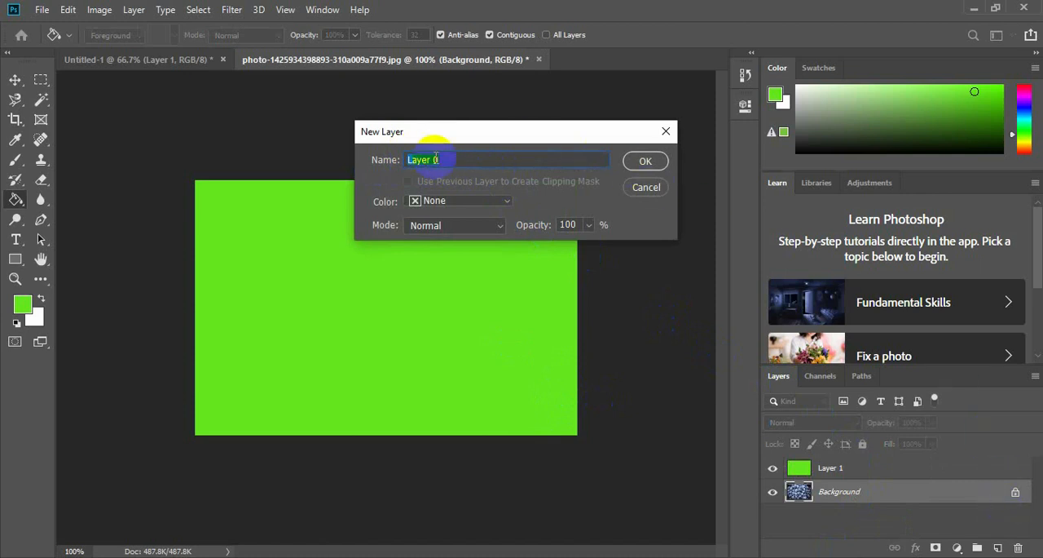
pyautogui.click(646, 163)
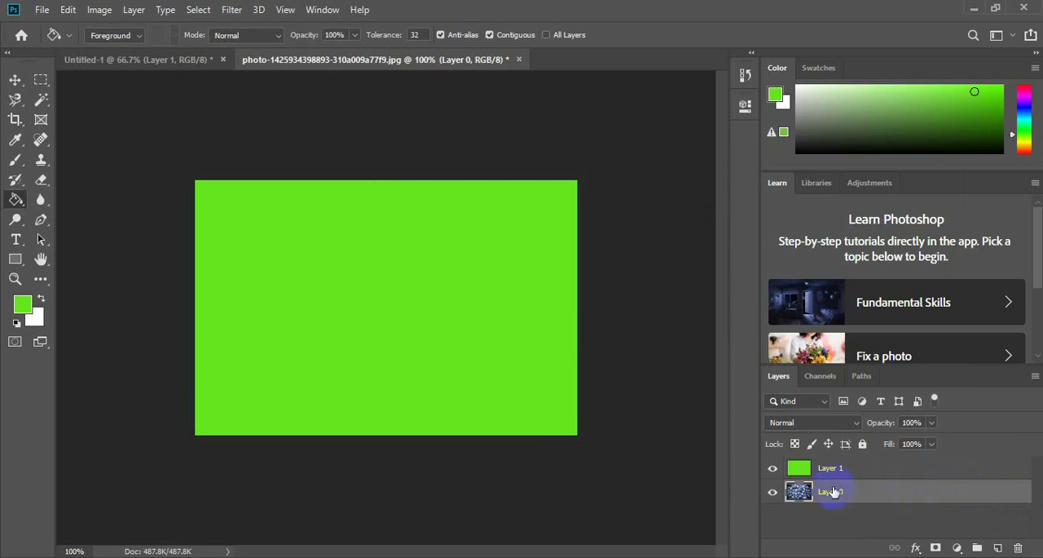
pyautogui.moveTo(833, 468); pyautogui.dragTo(853, 506)
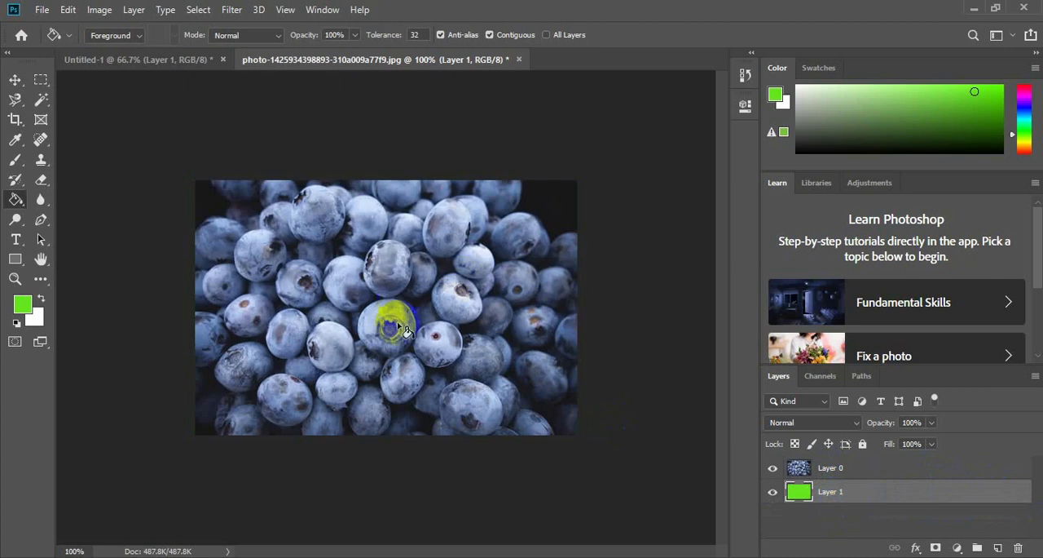
pyautogui.click(440, 325)
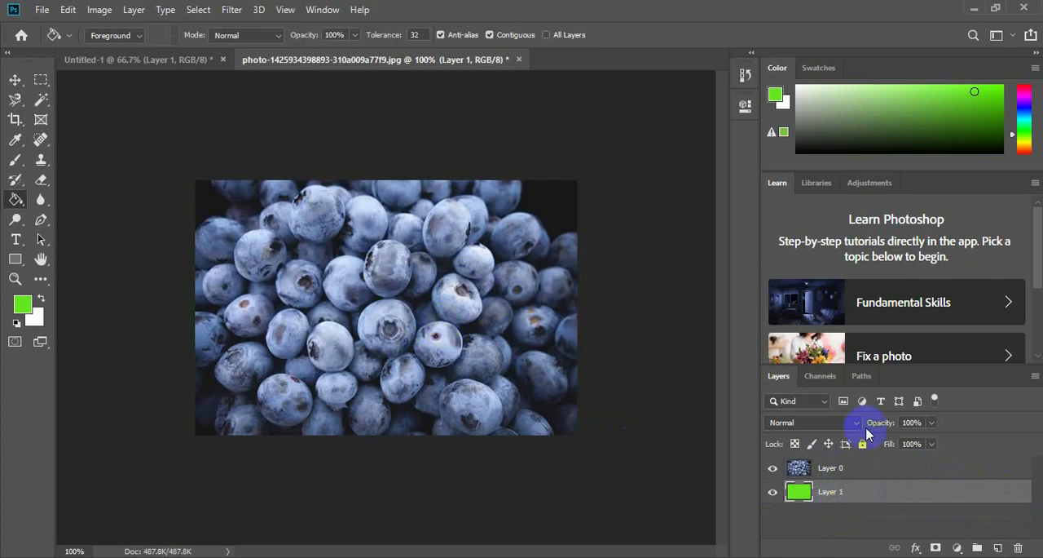
# Shift the blueberry layer aside with the Move tool to expose the green layer, and return it to its original position.
pyautogui.click(14, 79)
pyautogui.moveTo(397, 399); pyautogui.dragTo(343, 330)
pyautogui.moveTo(353, 280); pyautogui.dragTo(459, 349)
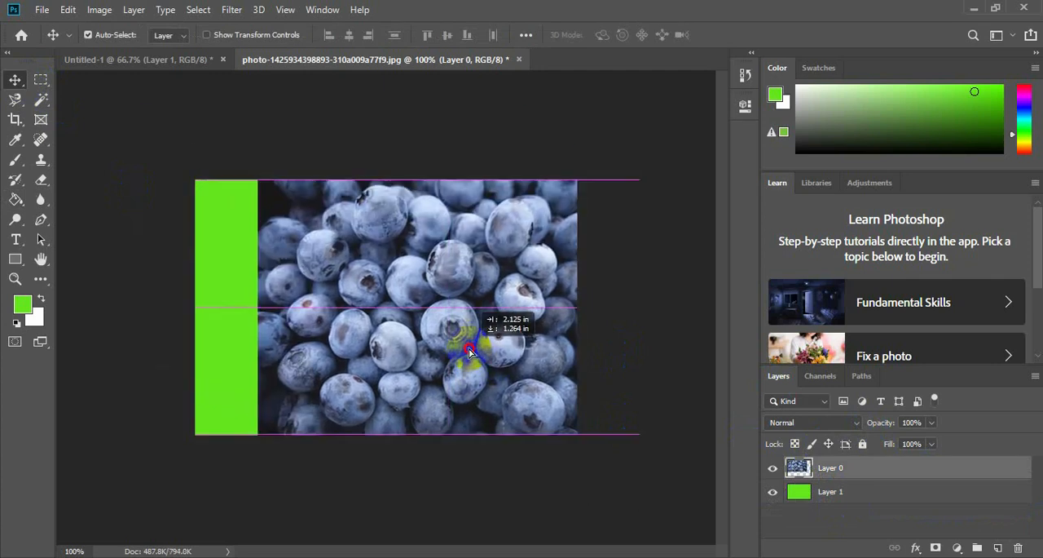
pyautogui.moveTo(431, 274); pyautogui.dragTo(376, 278)
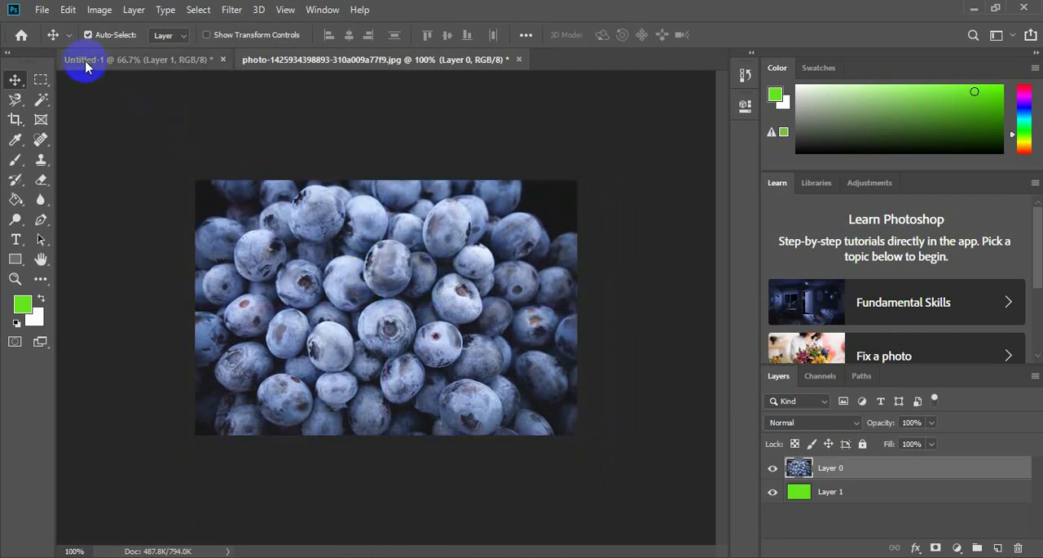
# Select the whole blueberry photo with the Rectangular Marquee and clear the selection again.
pyautogui.click(40, 79)
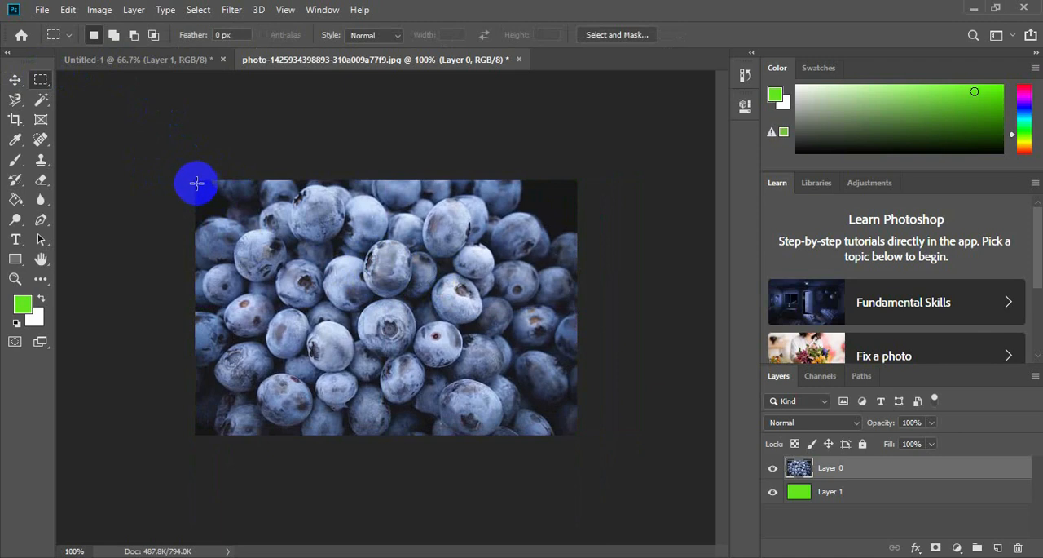
pyautogui.moveTo(194, 181); pyautogui.dragTo(583, 432)
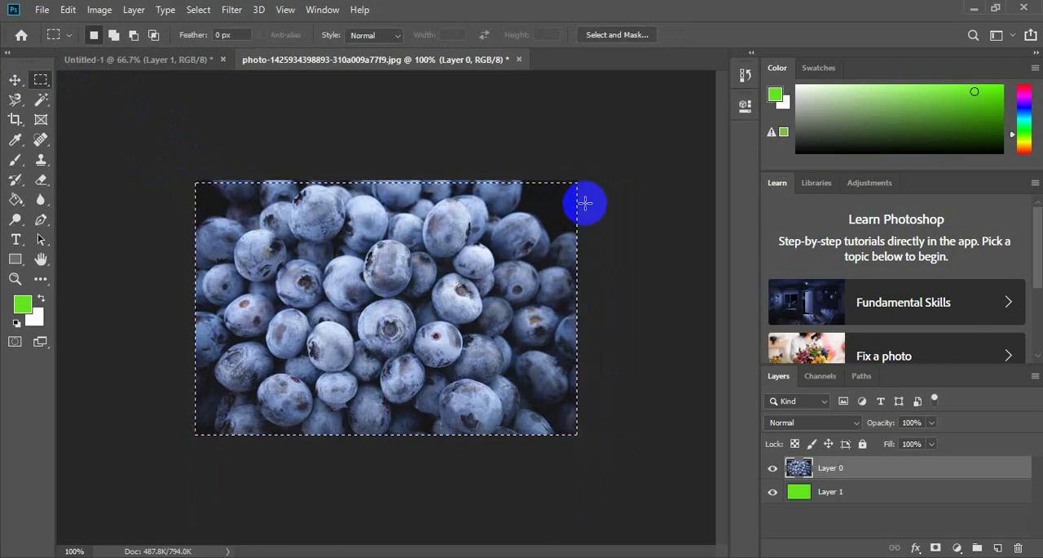
pyautogui.click(401, 258)
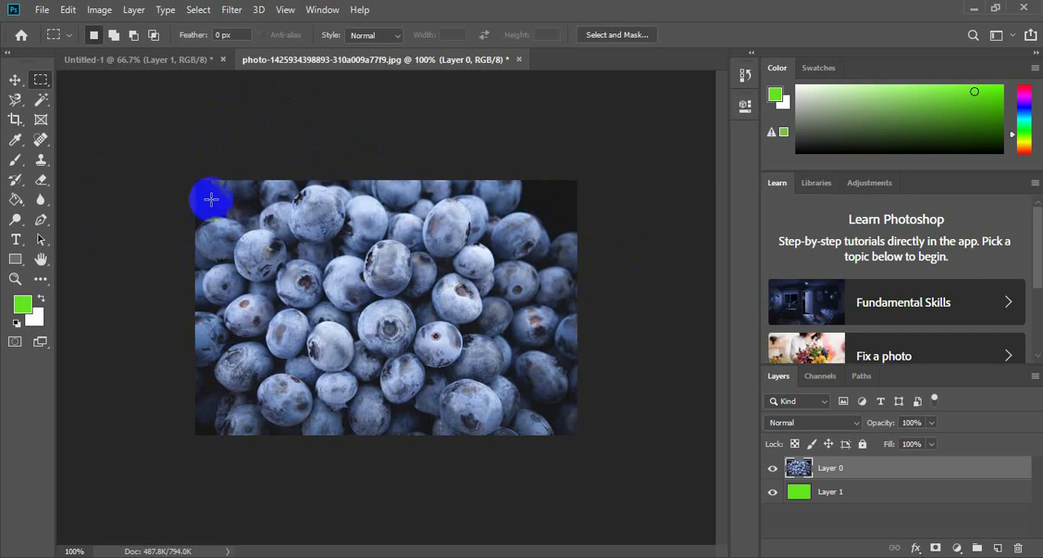
# Scale the blueberry layer to 65.19% with Free Transform and centre it over the green layer.
pyautogui.hotkey('ctrl', 't')
pyautogui.click(242, 286)
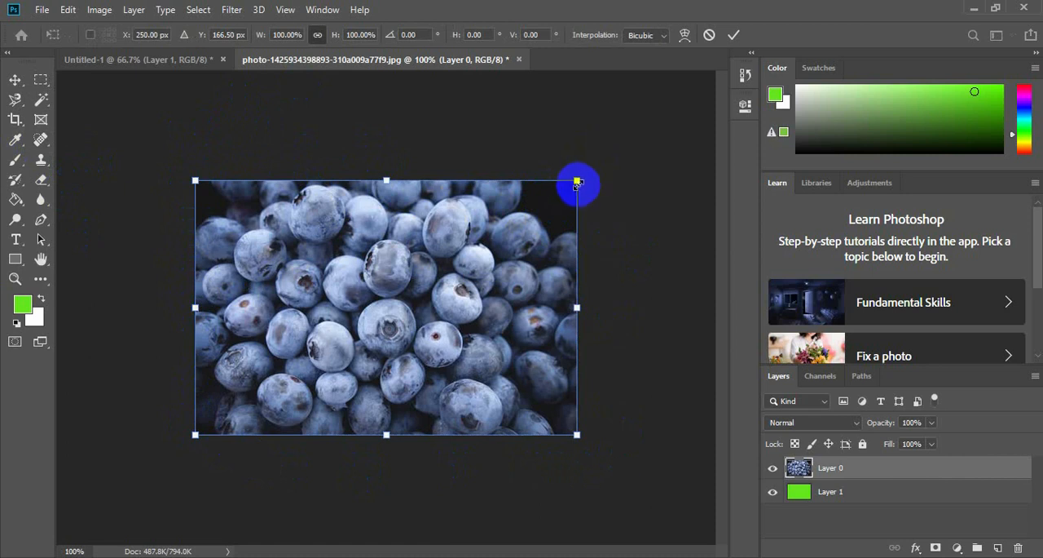
pyautogui.moveTo(577, 183); pyautogui.dragTo(443, 274)
pyautogui.moveTo(336, 349); pyautogui.dragTo(405, 306)
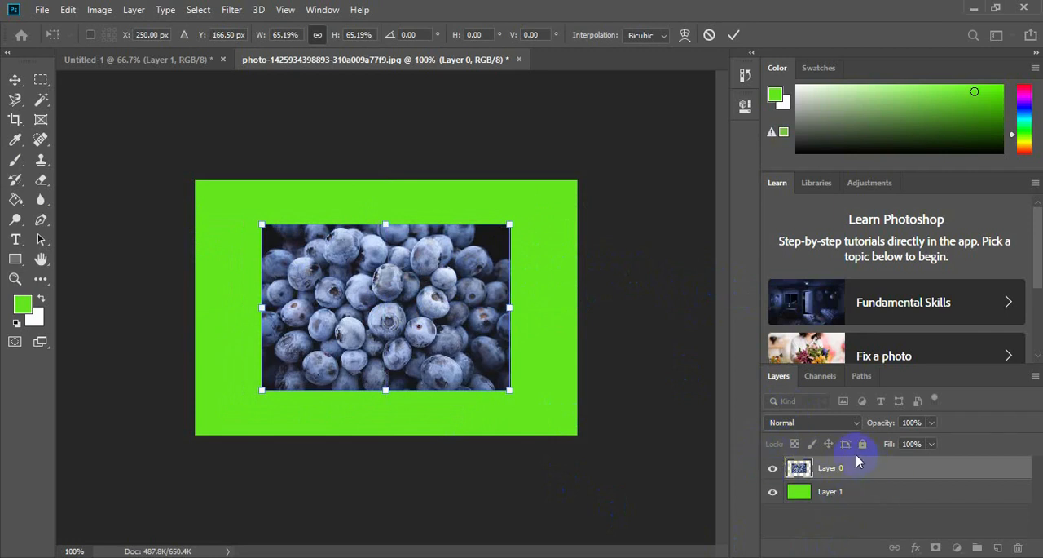
pyautogui.press('Return')
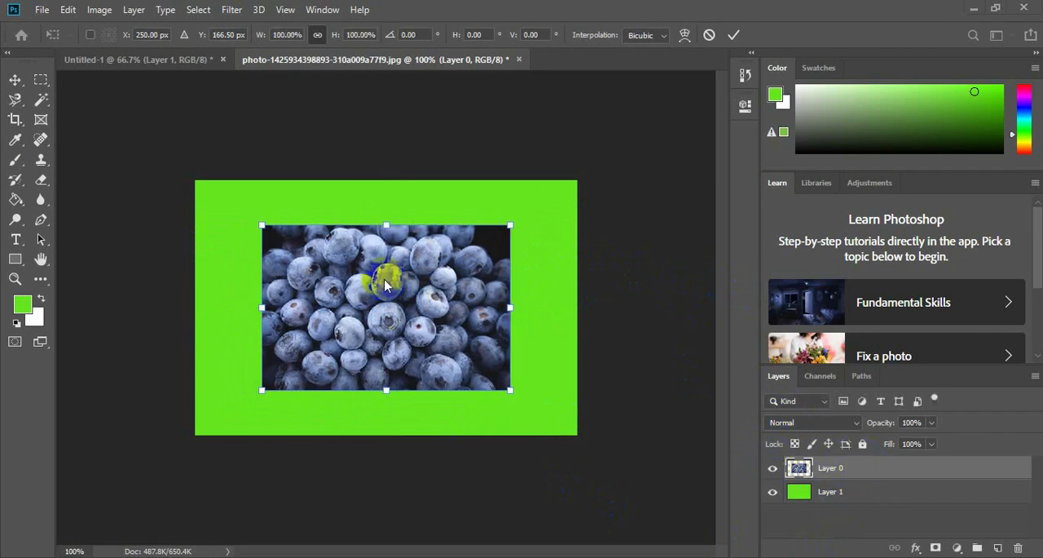
# Bring up Free Transform on the scaled blueberry layer and leave it without changing the layer.
pyautogui.click(69, 11)
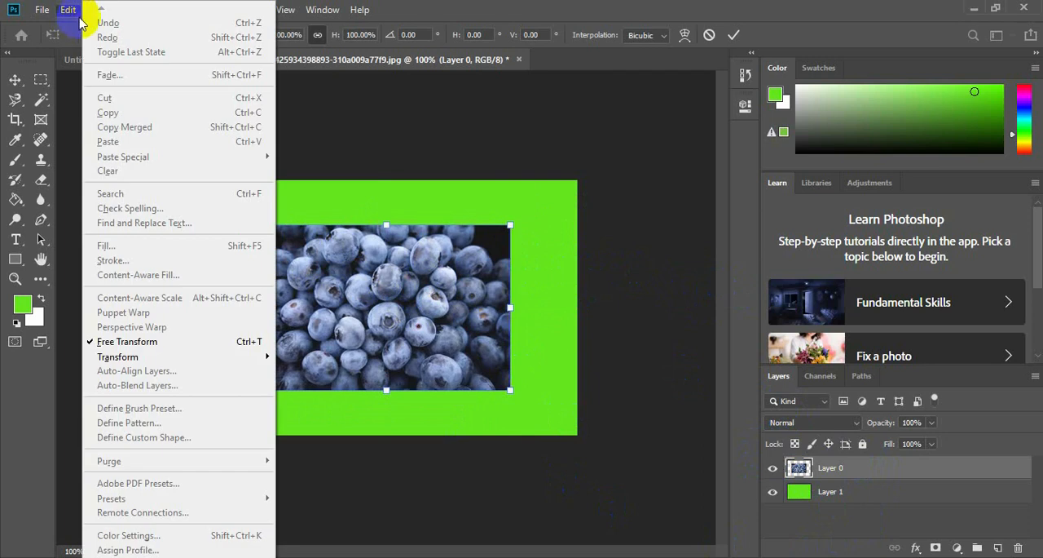
pyautogui.click(195, 342)
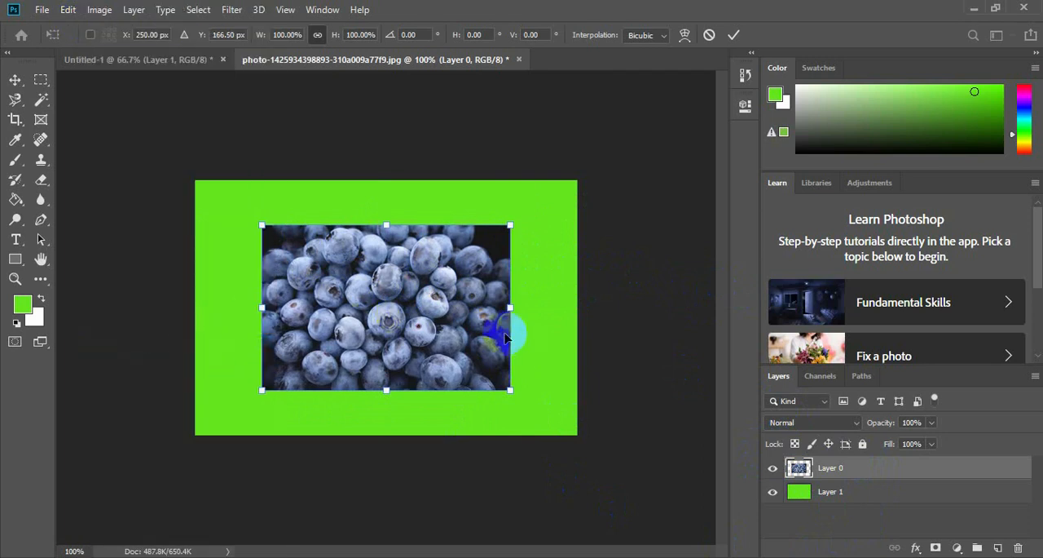
pyautogui.click(256, 296)
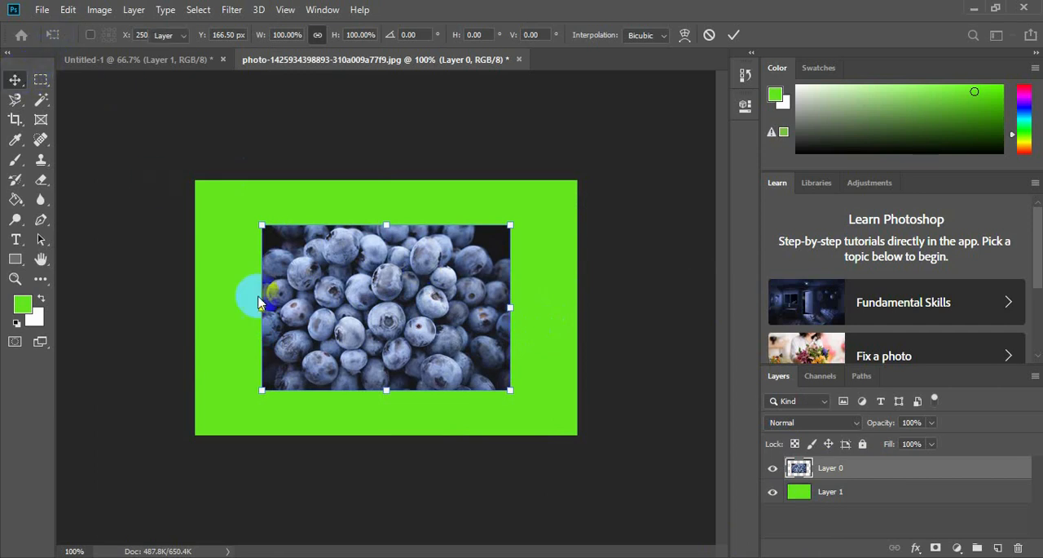
# Start Free Transform on the green Layer 1, and again on the blueberry Layer 0, without resizing either.
pyautogui.click(208, 299)
pyautogui.click(68, 9)
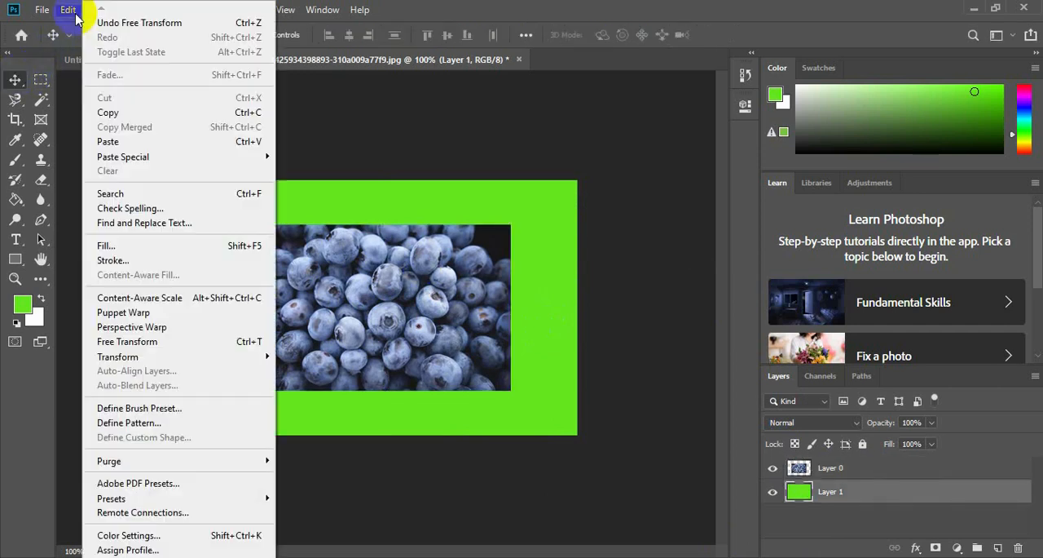
pyautogui.click(158, 346)
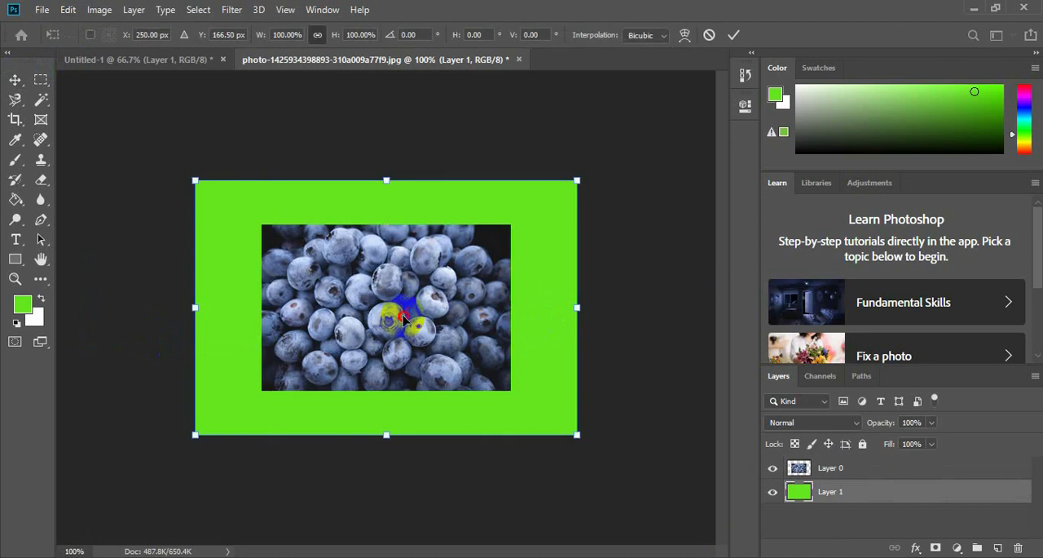
pyautogui.click(864, 467)
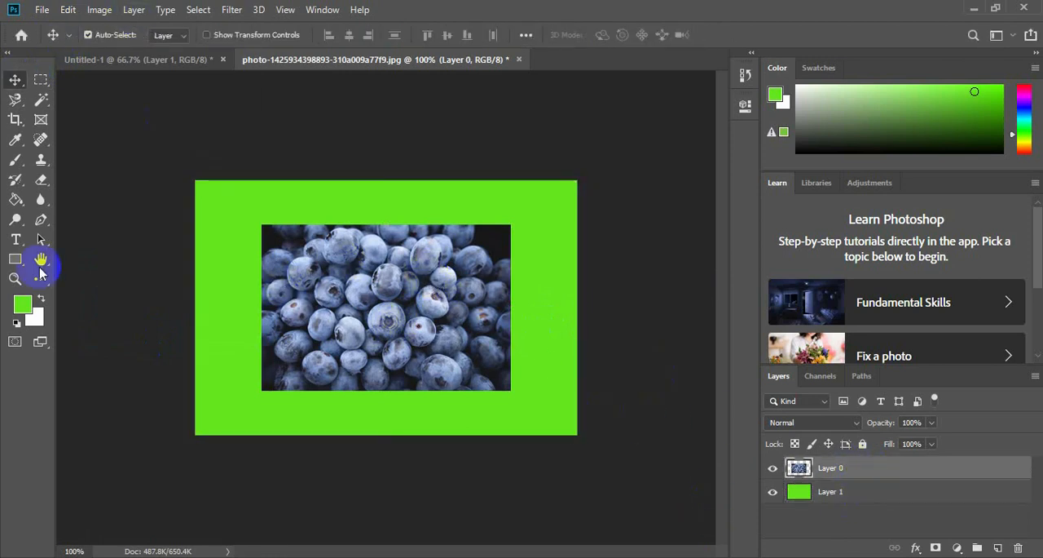
pyautogui.click(76, 9)
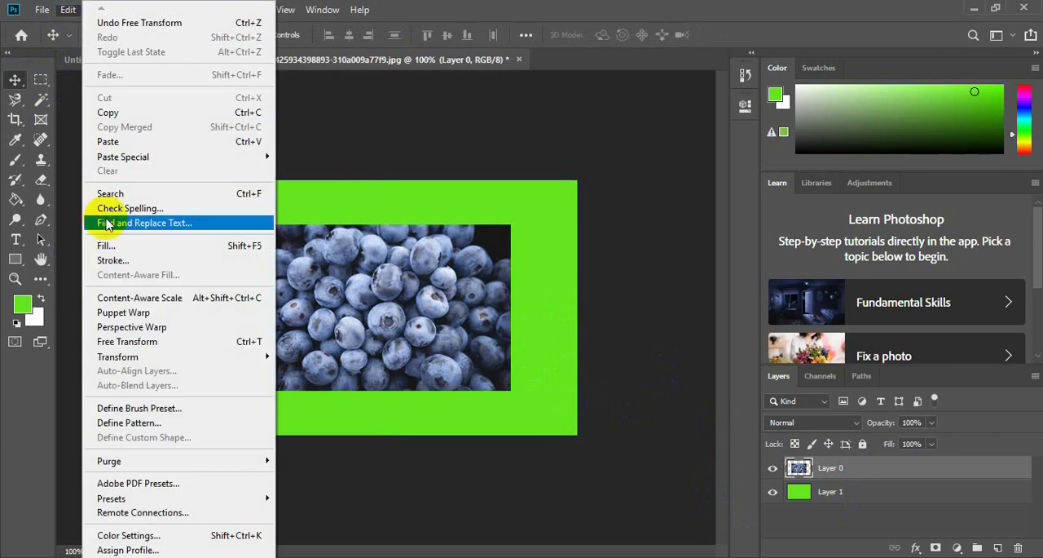
pyautogui.click(195, 341)
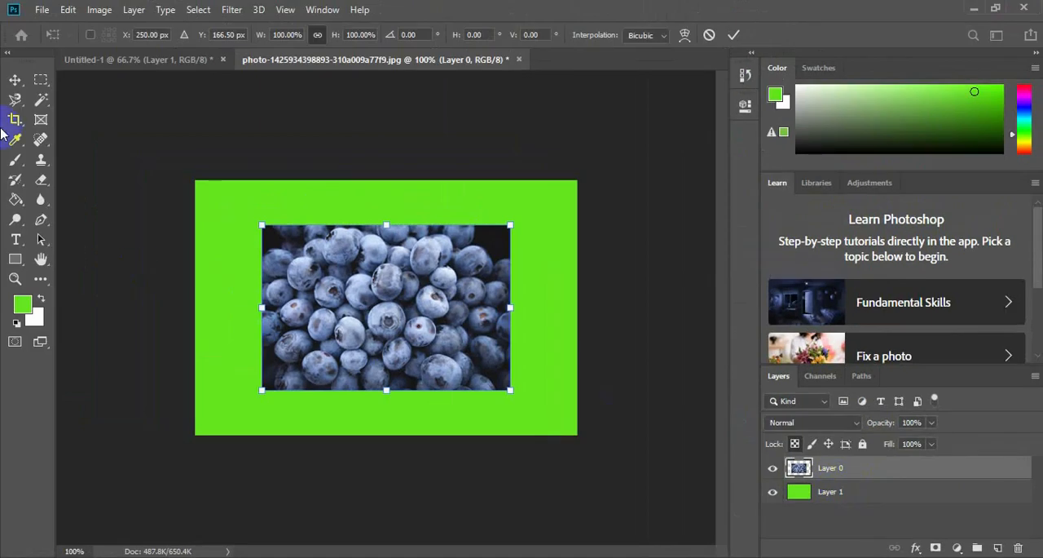
# Reset the colours to default black and white and brush a black vertical stroke beside the photo on Layer 0.
pyautogui.click(18, 166)
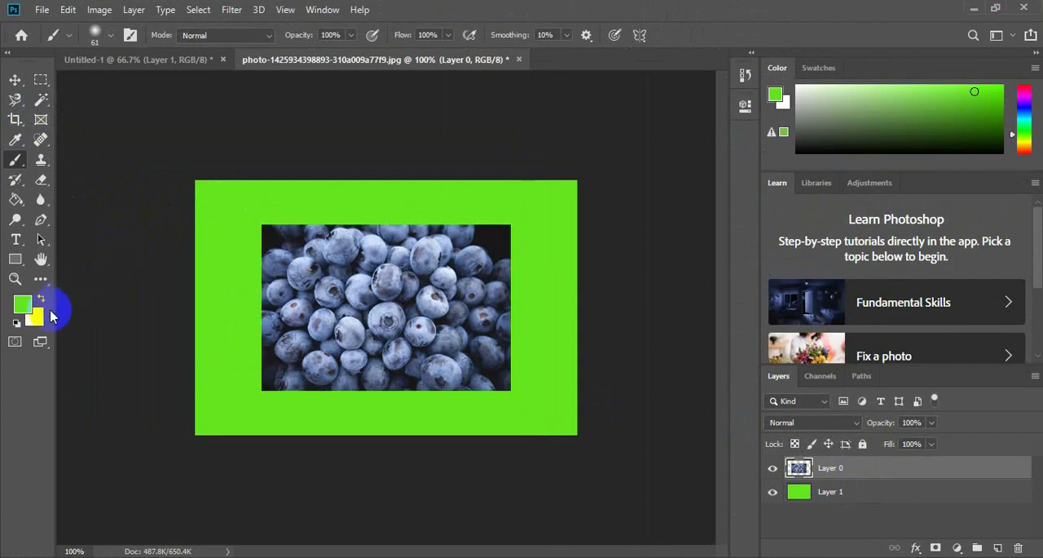
pyautogui.click(16, 324)
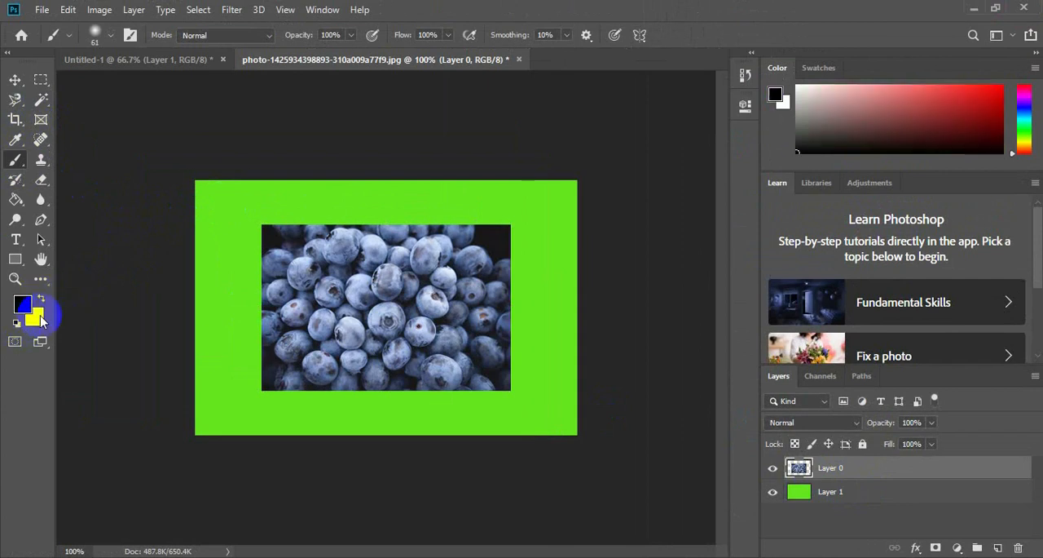
pyautogui.moveTo(216, 211)
pyautogui.mouseDown()
pyautogui.moveTo(198, 263)
pyautogui.moveTo(187, 371)
pyautogui.mouseUp()
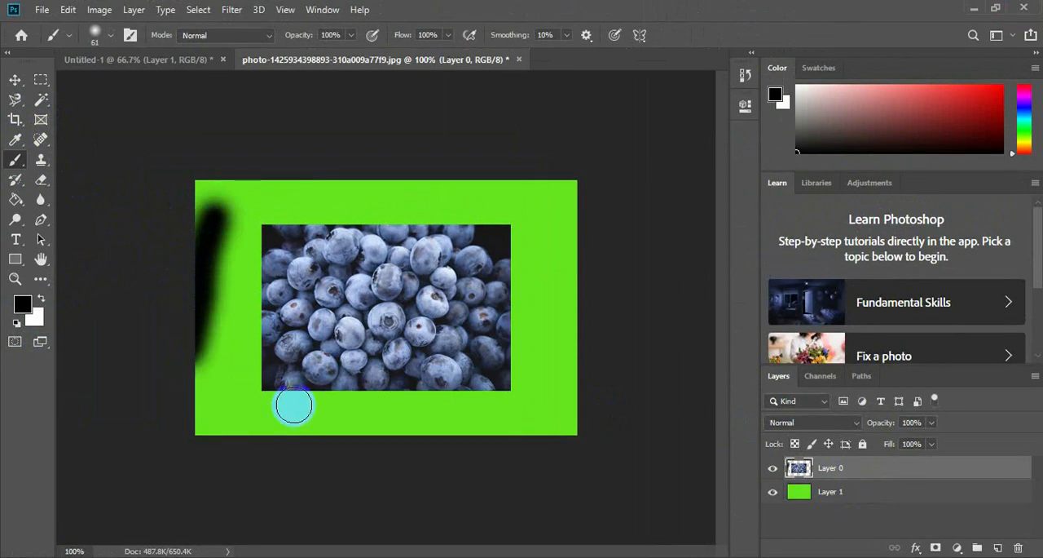
# Lock Layer 0's transparent pixels and try brushing along the empty border above and beside the blueberries.
pyautogui.press('/')
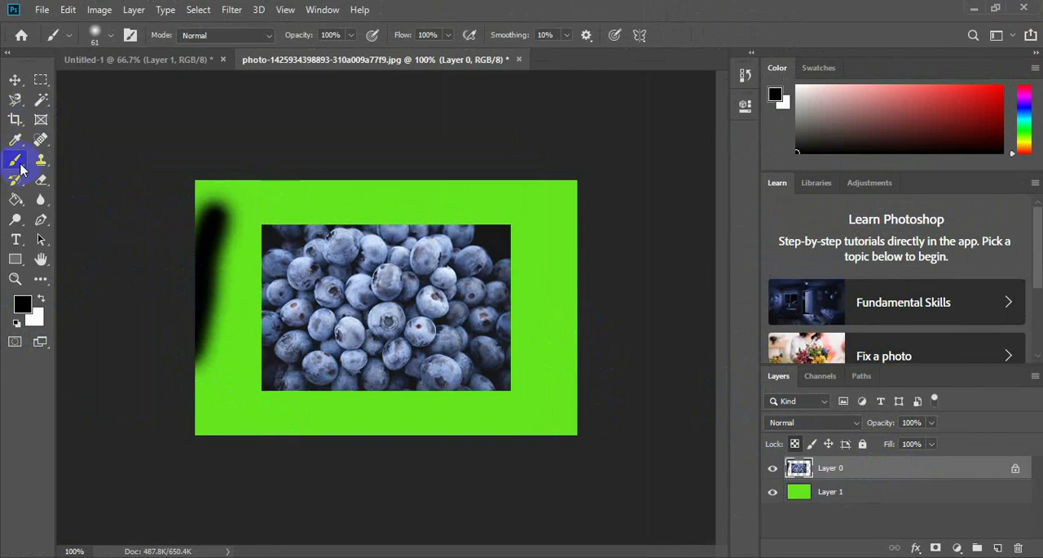
pyautogui.moveTo(262, 200)
pyautogui.mouseDown()
pyautogui.moveTo(355, 200)
pyautogui.moveTo(288, 194)
pyautogui.moveTo(327, 194)
pyautogui.moveTo(481, 210)
pyautogui.mouseUp()
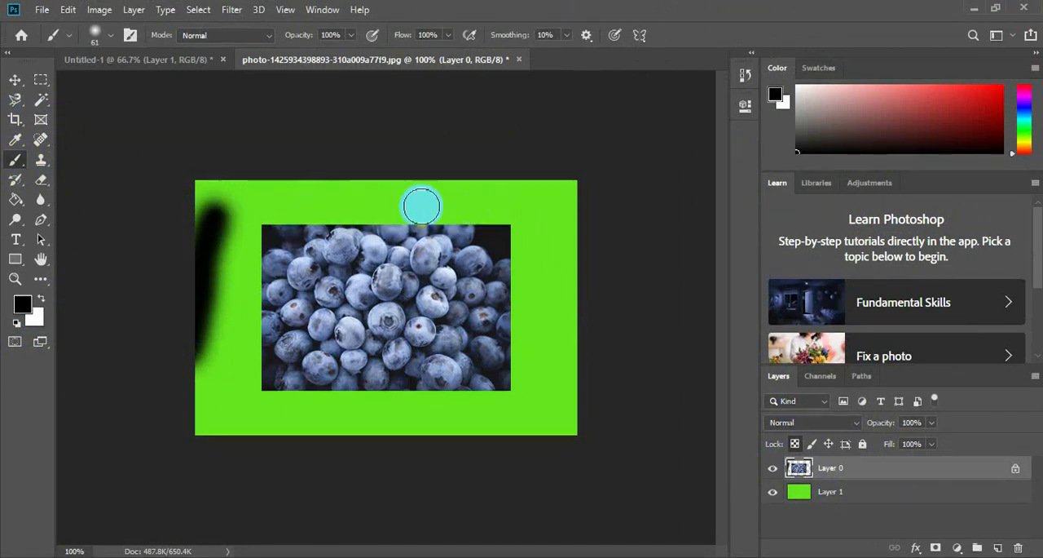
pyautogui.moveTo(375, 207)
pyautogui.mouseDown()
pyautogui.moveTo(434, 196)
pyautogui.moveTo(520, 202)
pyautogui.moveTo(556, 265)
pyautogui.moveTo(571, 247)
pyautogui.moveTo(560, 361)
pyautogui.mouseUp()
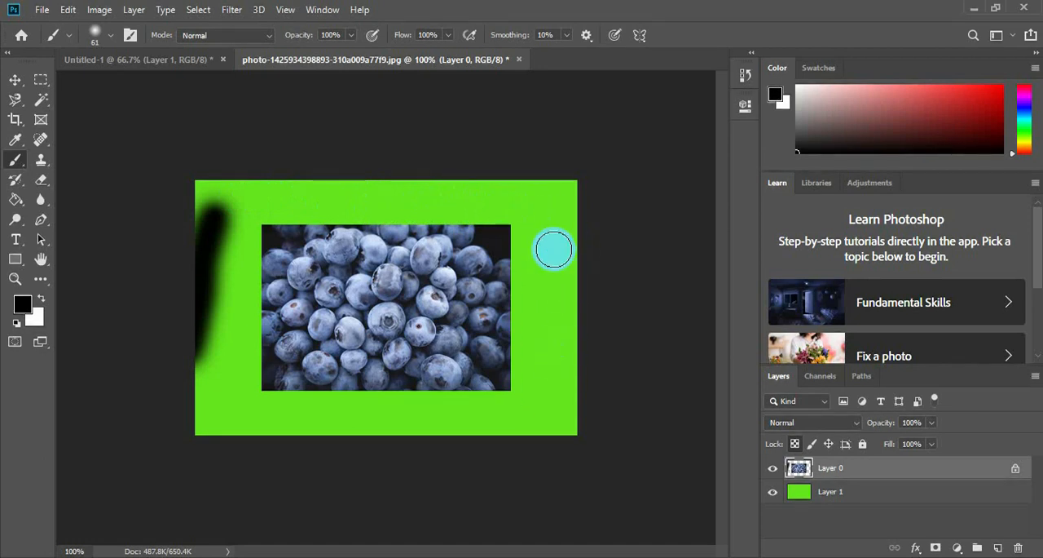
# Undo back past the black border stroke and lock Layer 0's transparent pixels.
pyautogui.hotkey('ctrl', 'z')
pyautogui.hotkey('ctrl', 'z')
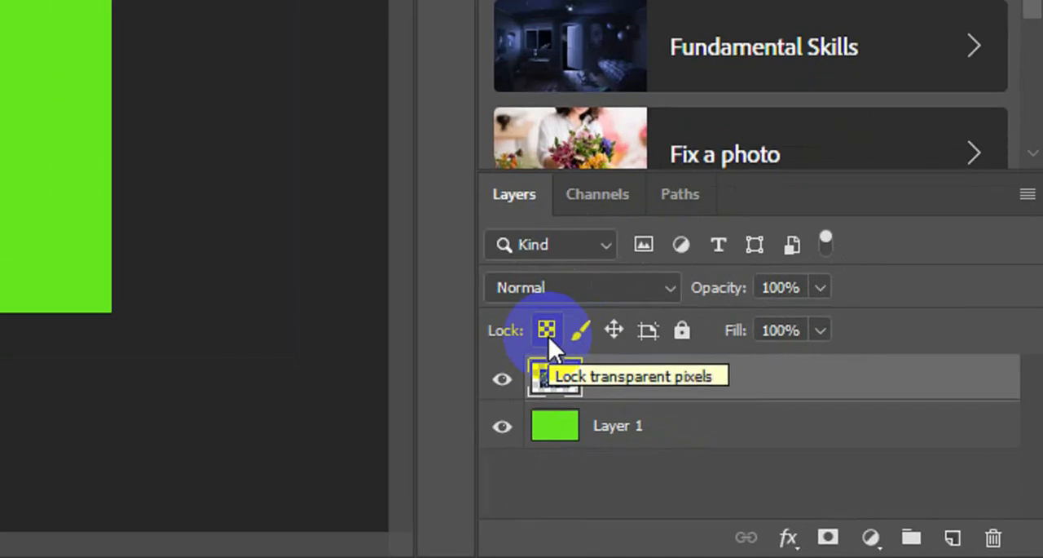
pyautogui.click(796, 444)
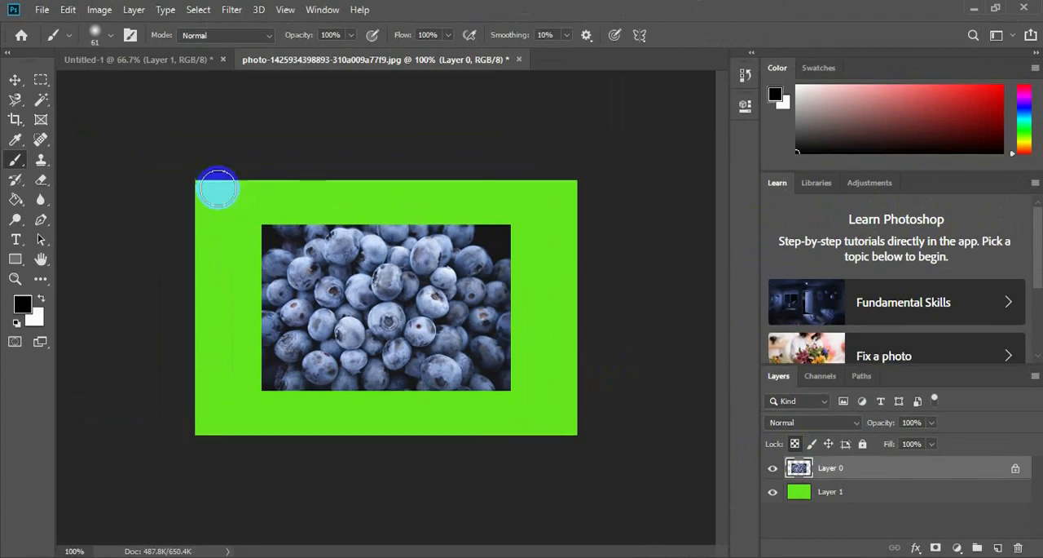
# Hide the green Layer 1 and try brushing the transparent area around the photo on Layer 0.
pyautogui.moveTo(283, 198)
pyautogui.mouseDown()
pyautogui.moveTo(347, 190)
pyautogui.moveTo(198, 184)
pyautogui.moveTo(415, 174)
pyautogui.moveTo(394, 174)
pyautogui.moveTo(533, 192)
pyautogui.moveTo(553, 269)
pyautogui.moveTo(557, 214)
pyautogui.moveTo(570, 396)
pyautogui.mouseUp()
pyautogui.click(773, 491)
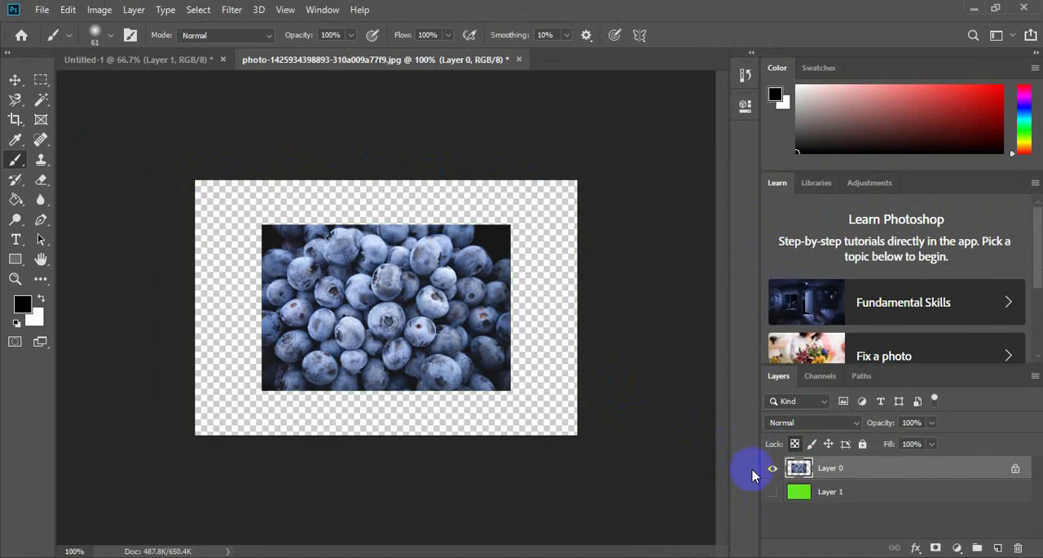
pyautogui.moveTo(557, 232)
pyautogui.mouseDown()
pyautogui.moveTo(543, 363)
pyautogui.moveTo(542, 280)
pyautogui.moveTo(548, 423)
pyautogui.moveTo(407, 427)
pyautogui.moveTo(277, 418)
pyautogui.moveTo(466, 400)
pyautogui.moveTo(307, 402)
pyautogui.moveTo(334, 421)
pyautogui.moveTo(213, 414)
pyautogui.moveTo(227, 309)
pyautogui.moveTo(217, 215)
pyautogui.mouseUp()
pyautogui.hotkey('ctrl', 'z')
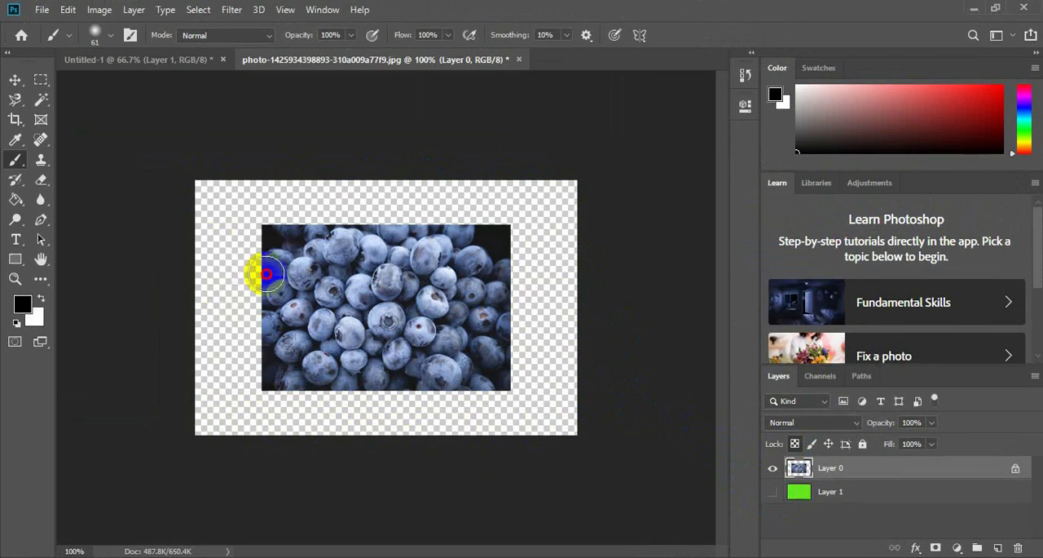
# Paint a horizontal and a vertical black stroke across the blueberries on Layer 0, and undo both strokes.
pyautogui.moveTo(267, 274)
pyautogui.mouseDown()
pyautogui.moveTo(388, 294)
pyautogui.moveTo(503, 283)
pyautogui.mouseUp()
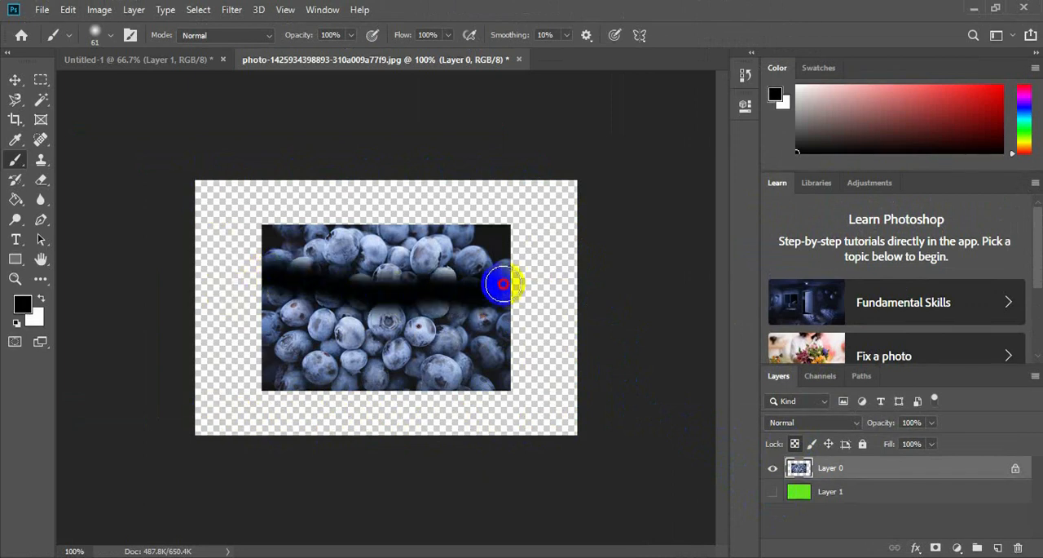
pyautogui.moveTo(391, 227); pyautogui.dragTo(377, 405)
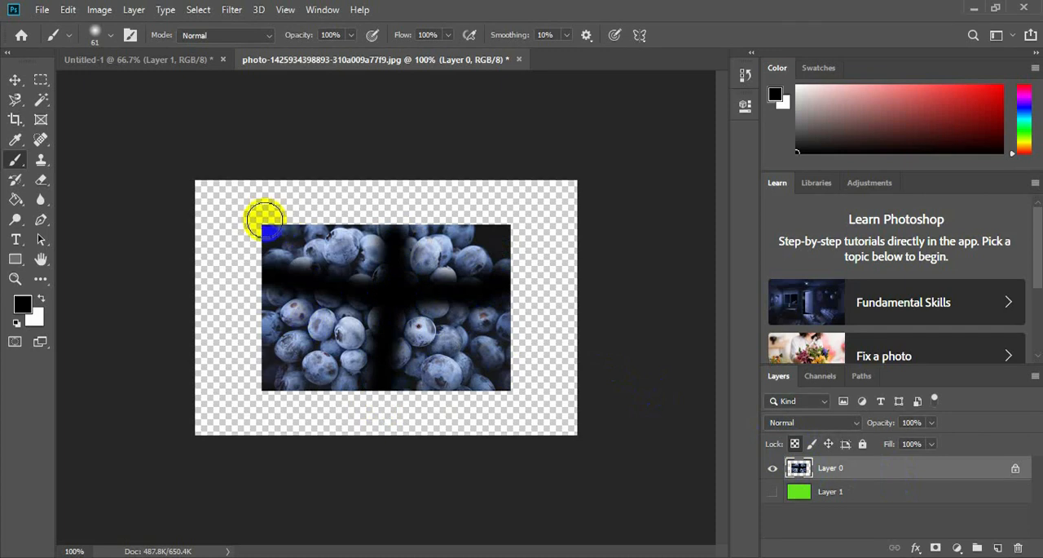
pyautogui.moveTo(231, 207); pyautogui.dragTo(224, 293)
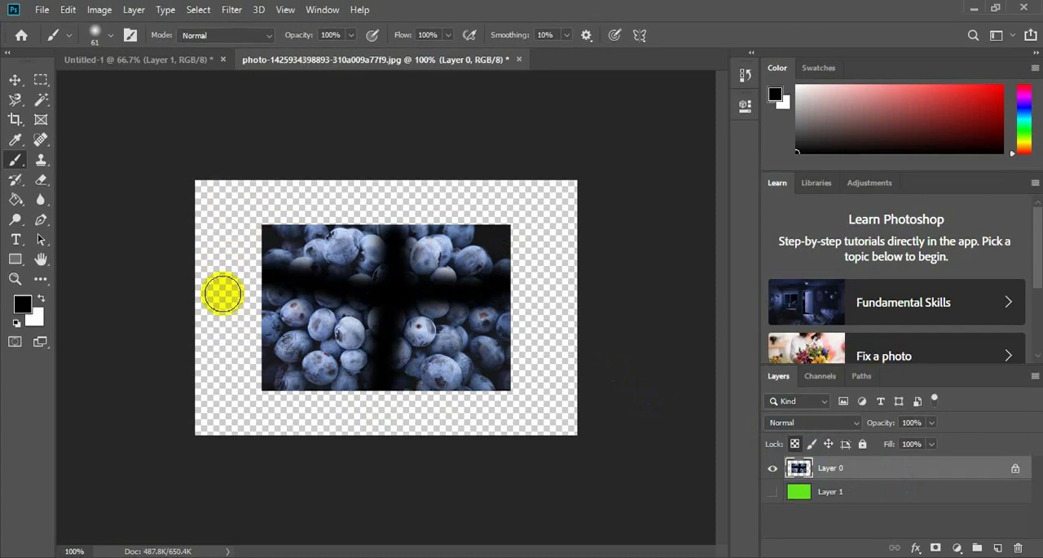
pyautogui.hotkey('ctrl', 'z')
pyautogui.hotkey('ctrl', 'z')
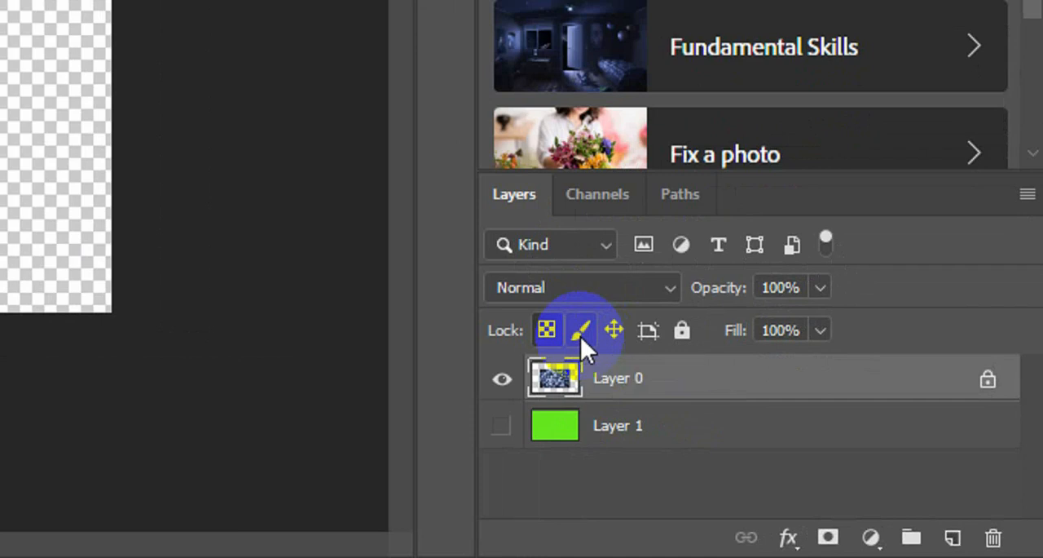
# Replace Layer 0's transparent-pixel lock with the image-pixel lock and try to paint on the layer with the Brush.
pyautogui.click(580, 330)
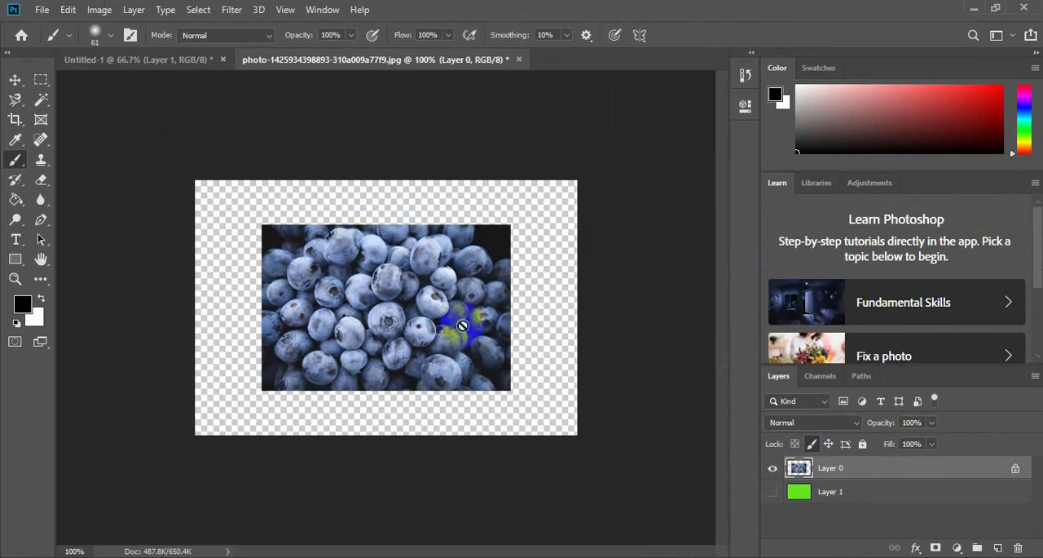
pyautogui.click(298, 203)
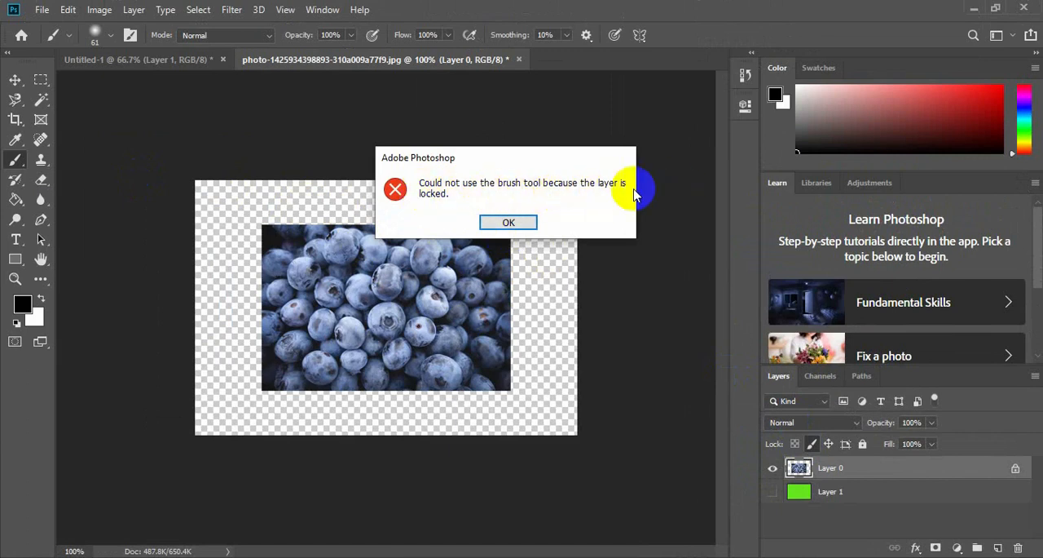
pyautogui.click(506, 223)
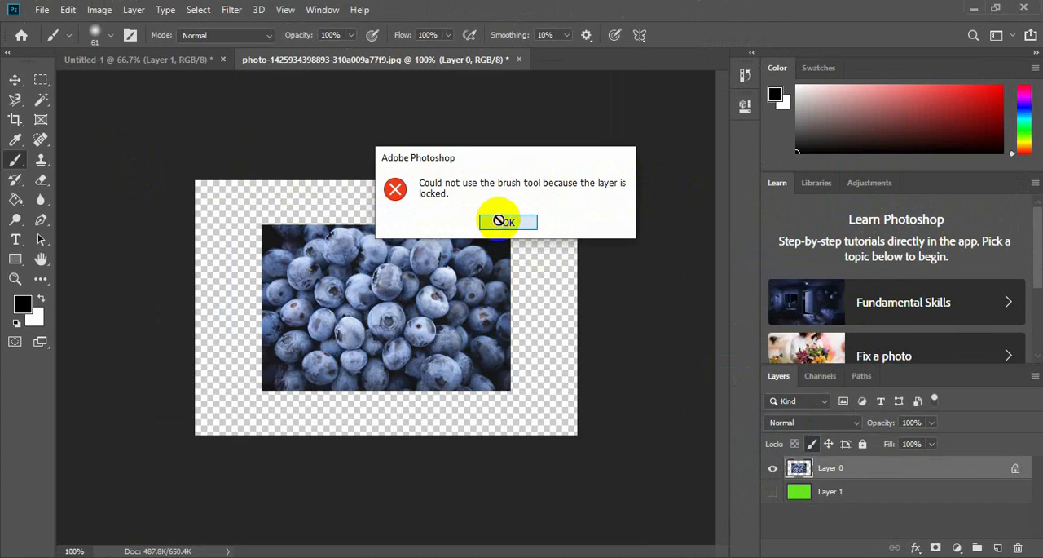
pyautogui.click(430, 281)
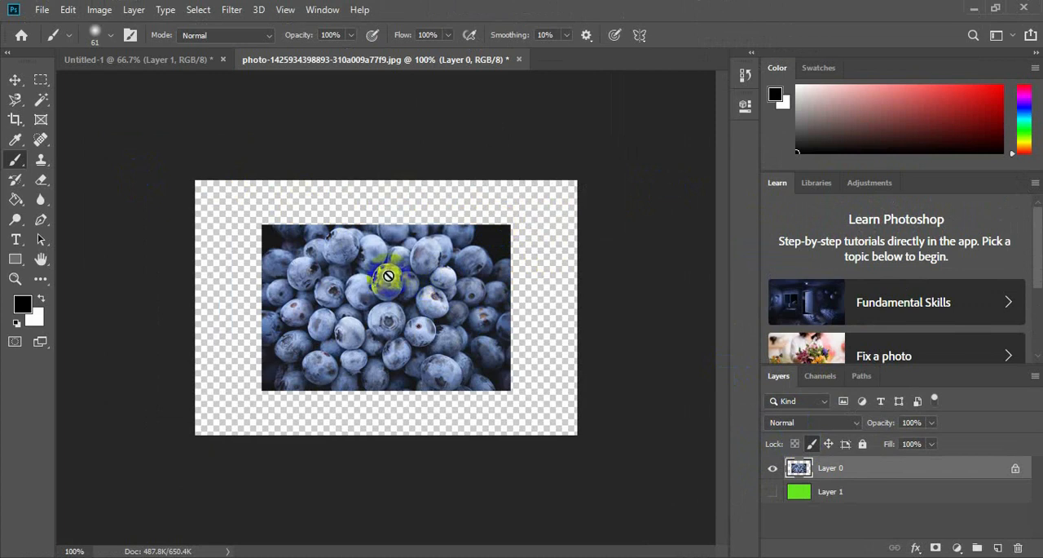
# Move the blueberry layer diagonally off centre with the Move tool and bring it back near the canvas centre.
pyautogui.click(14, 80)
pyautogui.moveTo(359, 316); pyautogui.dragTo(391, 337)
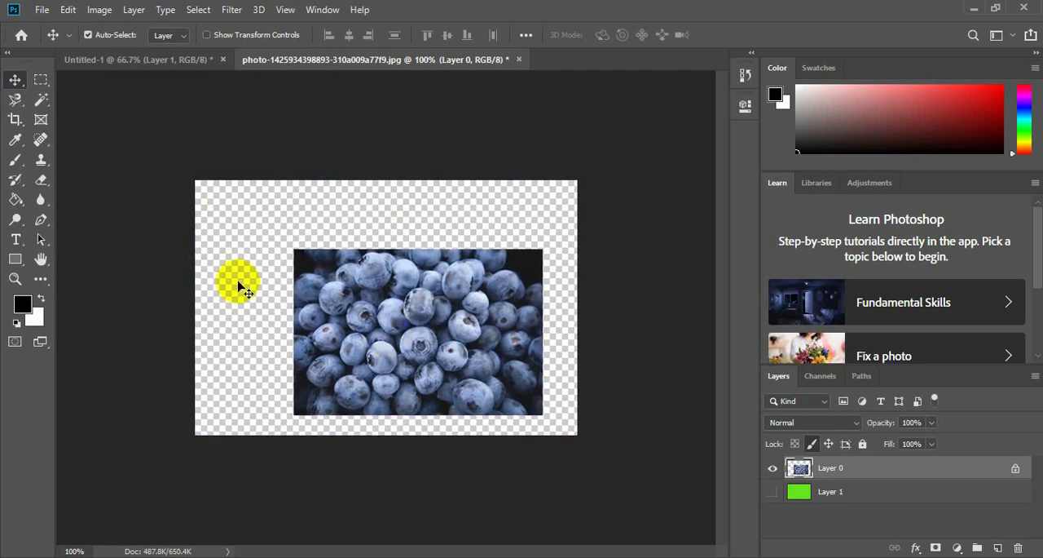
pyautogui.moveTo(427, 355); pyautogui.dragTo(386, 317)
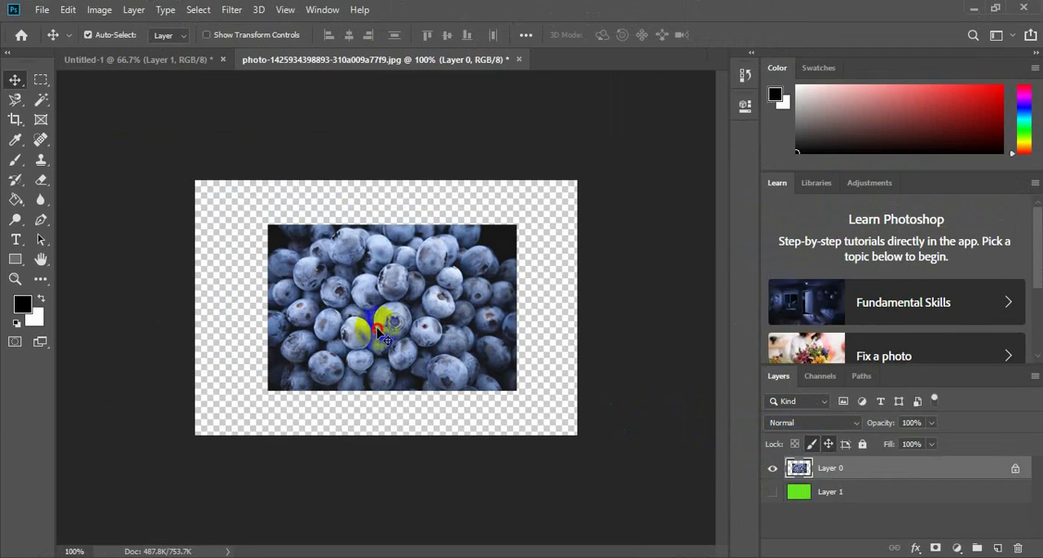
# Try to paint beside the photo with the Brush tool while Layer 0 is locked.
pyautogui.click(332, 237)
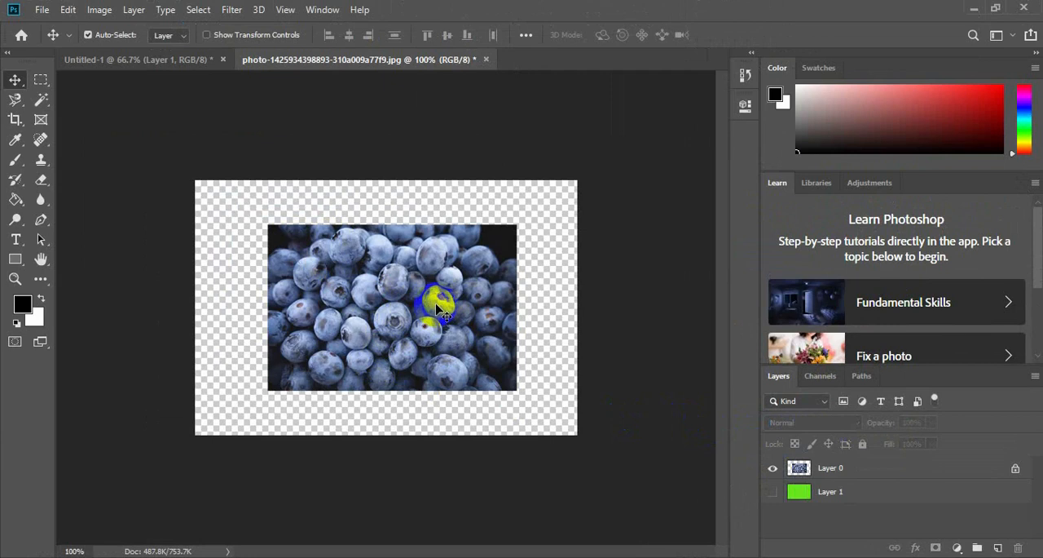
pyautogui.click(17, 166)
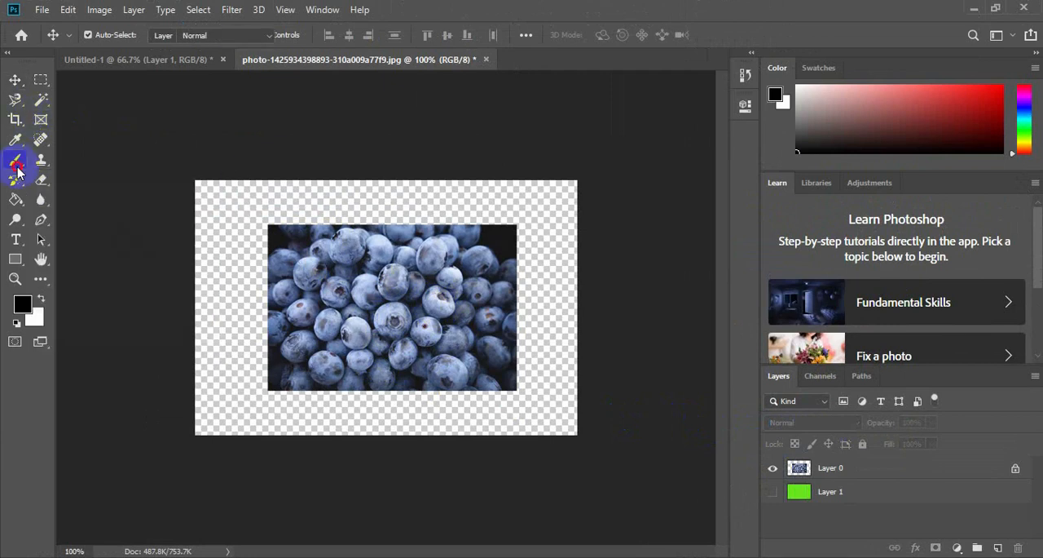
pyautogui.click(240, 204)
pyautogui.click(520, 222)
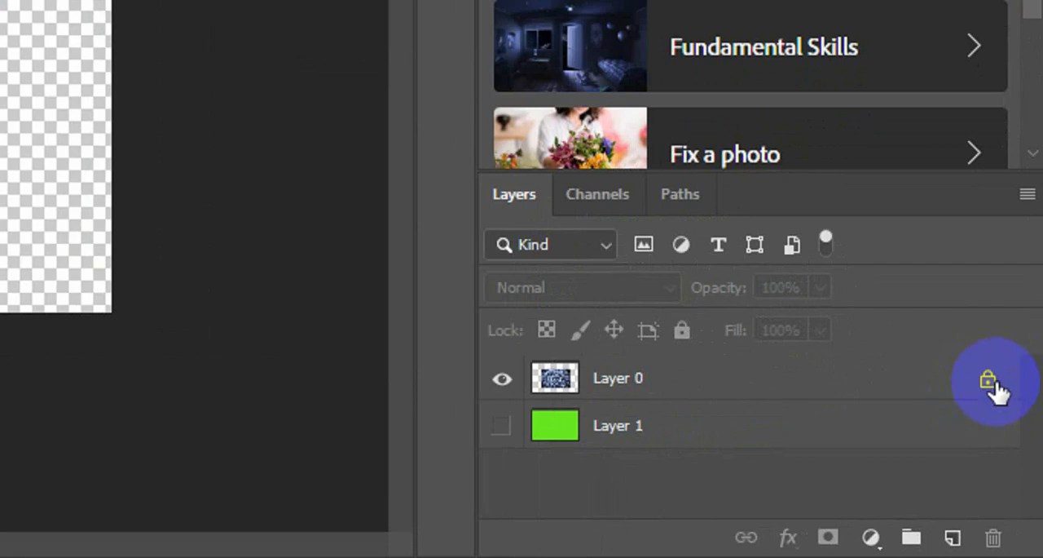
# Remove all locks from Layer 0.
pyautogui.moveTo(990, 390)
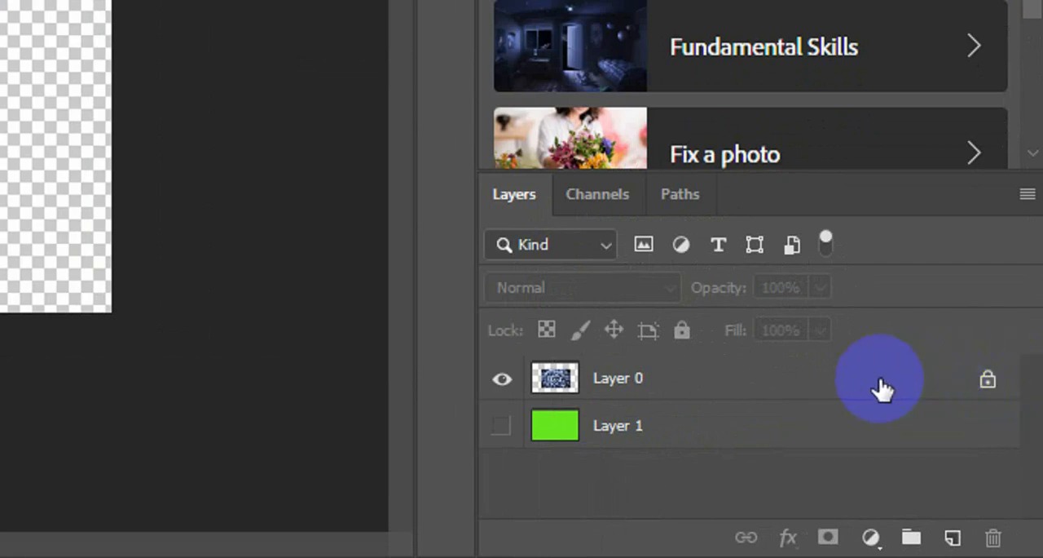
pyautogui.doubleClick(1006, 377)
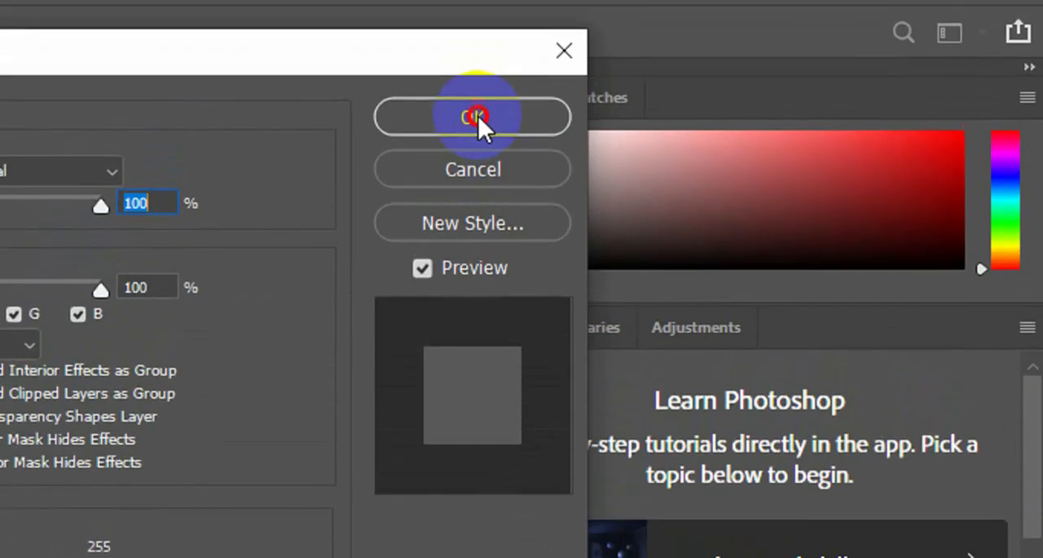
pyautogui.click(477, 114)
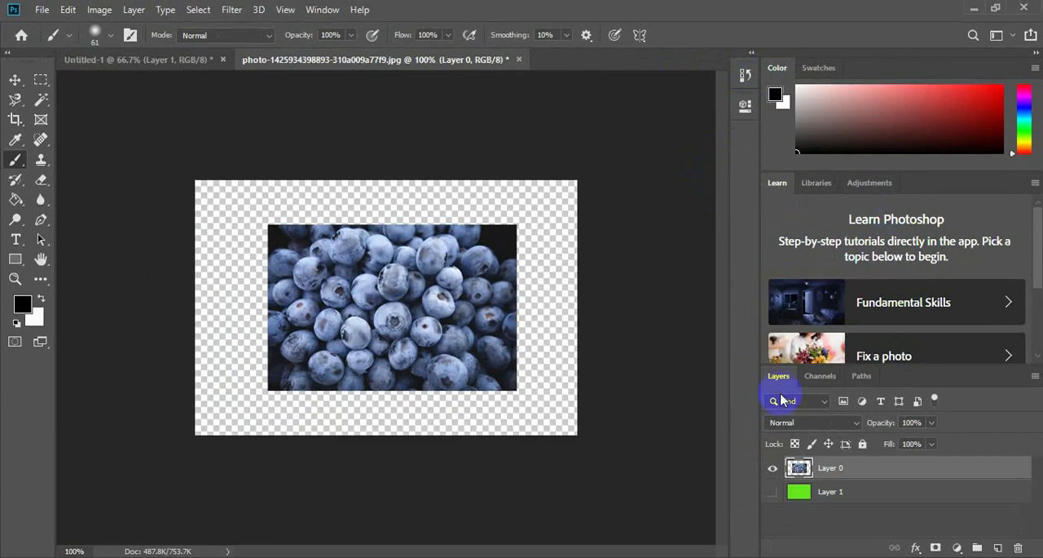
# Test Layer 0 with black brush strokes on and beside the photo and a sideways move, and undo these edits.
pyautogui.moveTo(195, 197)
pyautogui.mouseDown()
pyautogui.moveTo(342, 203)
pyautogui.moveTo(333, 252)
pyautogui.moveTo(412, 345)
pyautogui.moveTo(352, 313)
pyautogui.moveTo(439, 364)
pyautogui.mouseUp()
pyautogui.click(15, 81)
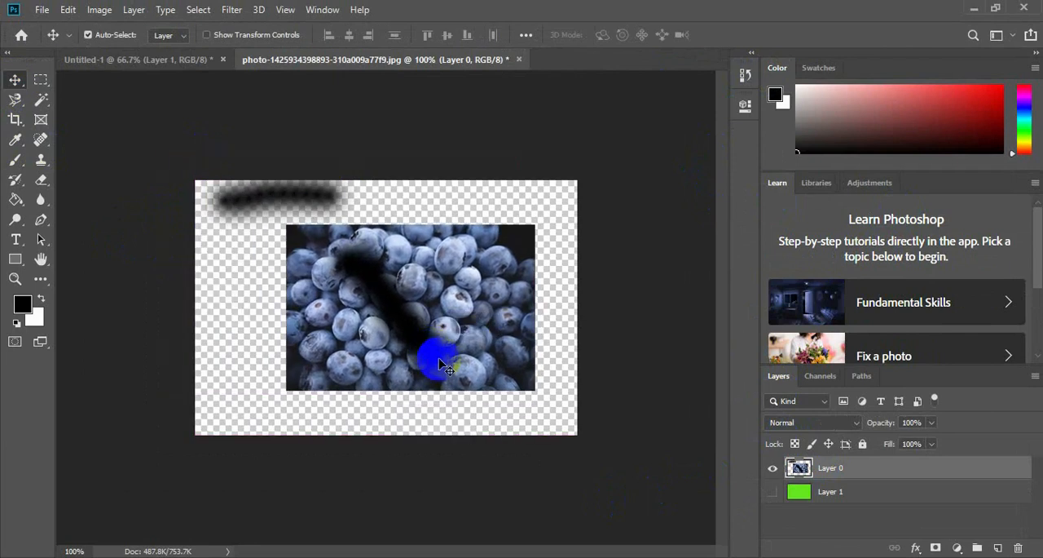
pyautogui.hotkey('ctrl', 'z')
pyautogui.hotkey('ctrl', 'z')
pyautogui.hotkey('ctrl', 'z')
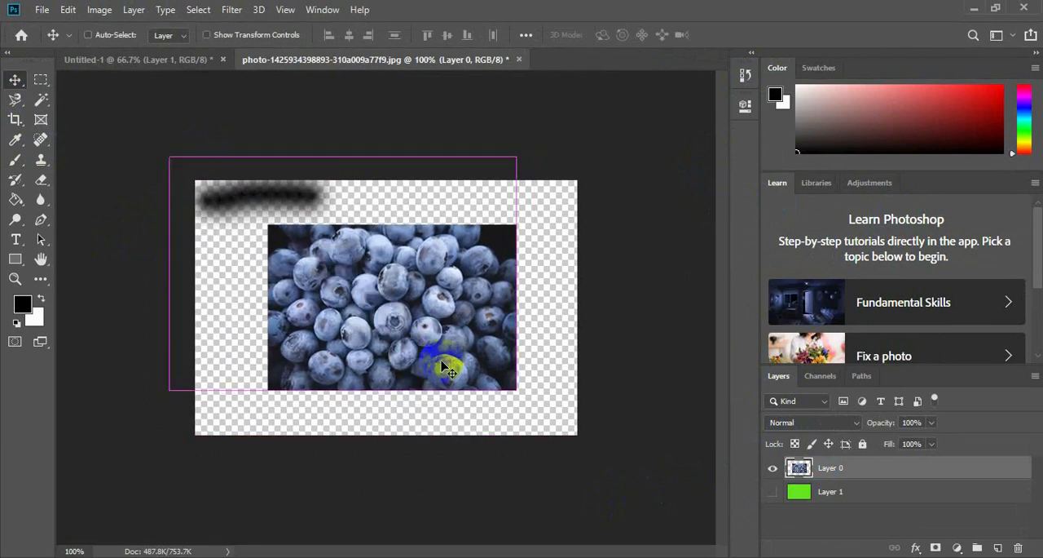
# Undo the photo's sideways move and the black brush stroke, and make the green Layer 1 visible.
pyautogui.hotkey('ctrl', 'z')
pyautogui.hotkey('ctrl', 'z')
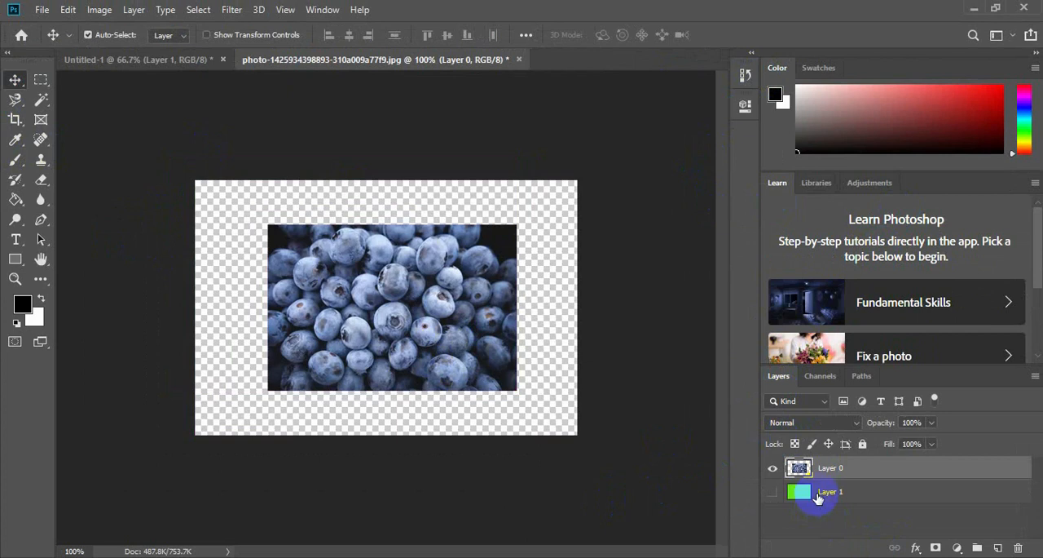
pyautogui.click(772, 492)
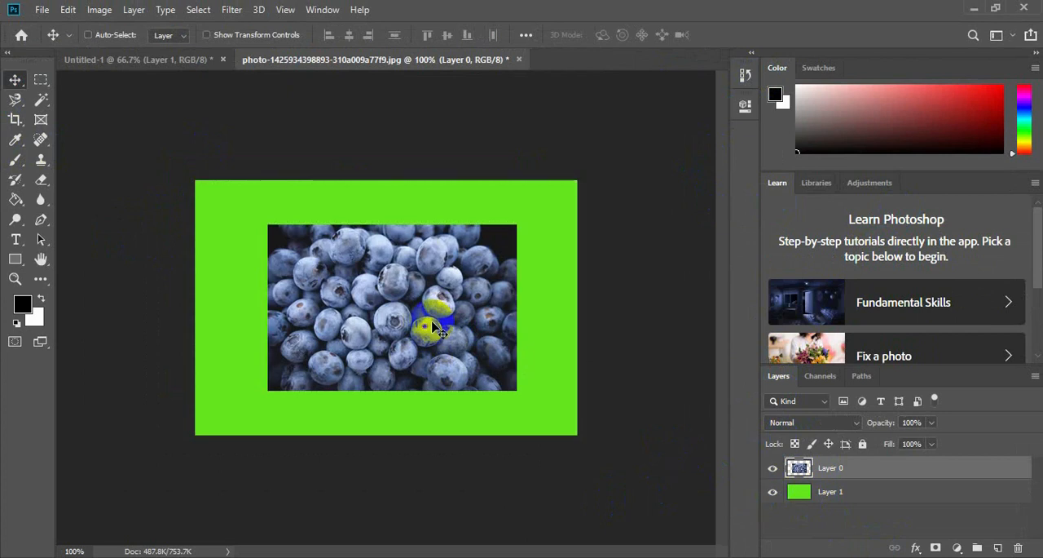
# Enlarge the blueberry photo to about 140.5% with Free Transform and centre it over the green layer.
pyautogui.hotkey('ctrl', 't')
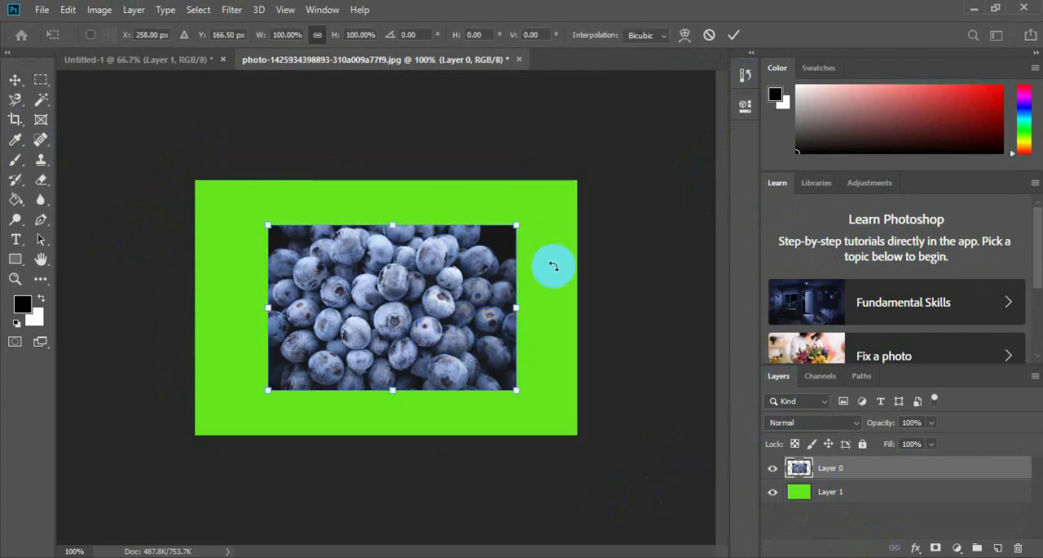
pyautogui.moveTo(517, 226); pyautogui.dragTo(597, 170)
pyautogui.moveTo(441, 287); pyautogui.dragTo(394, 313)
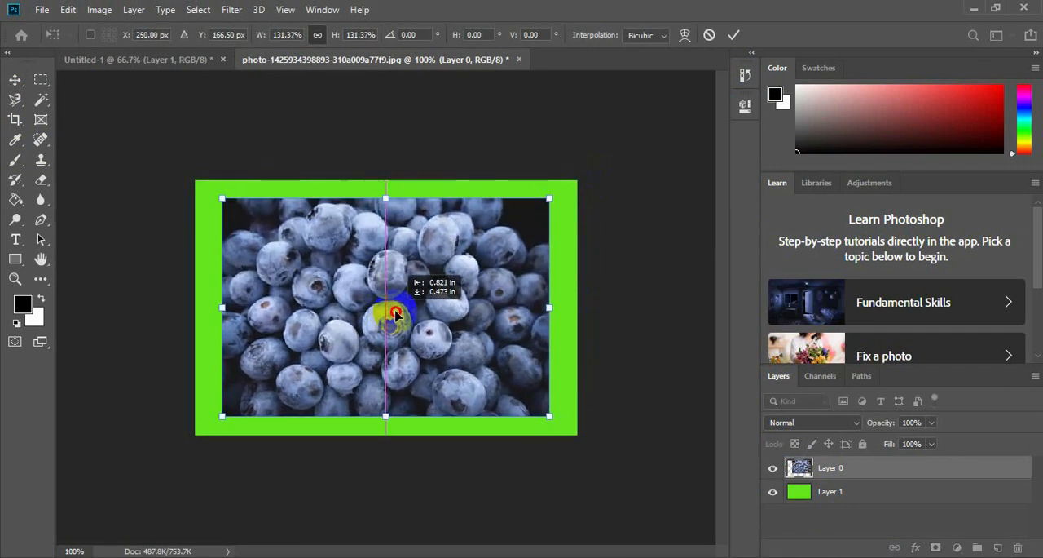
pyautogui.moveTo(549, 198); pyautogui.dragTo(576, 182)
pyautogui.moveTo(459, 264); pyautogui.dragTo(406, 292)
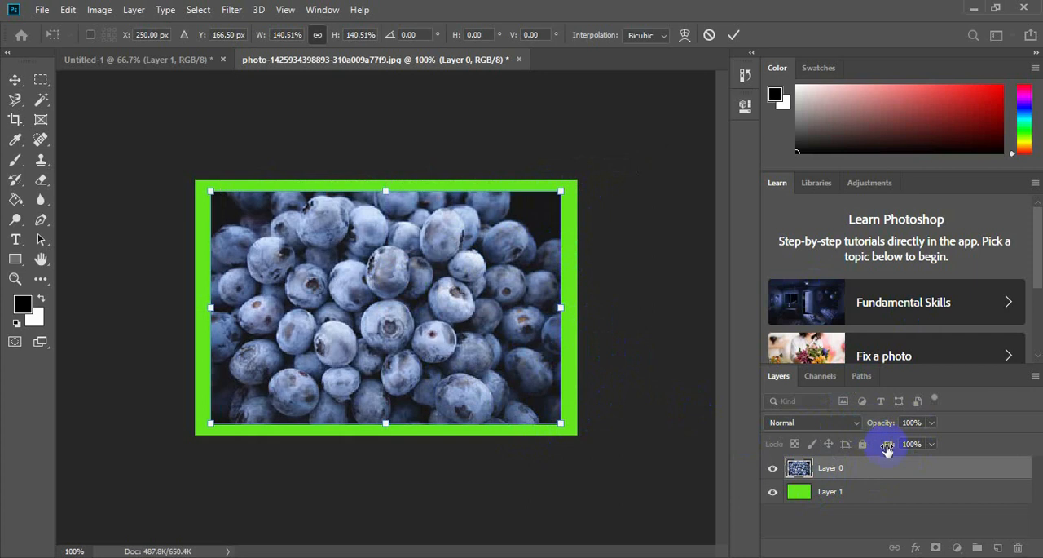
pyautogui.click(15, 80)
pyautogui.click(598, 368)
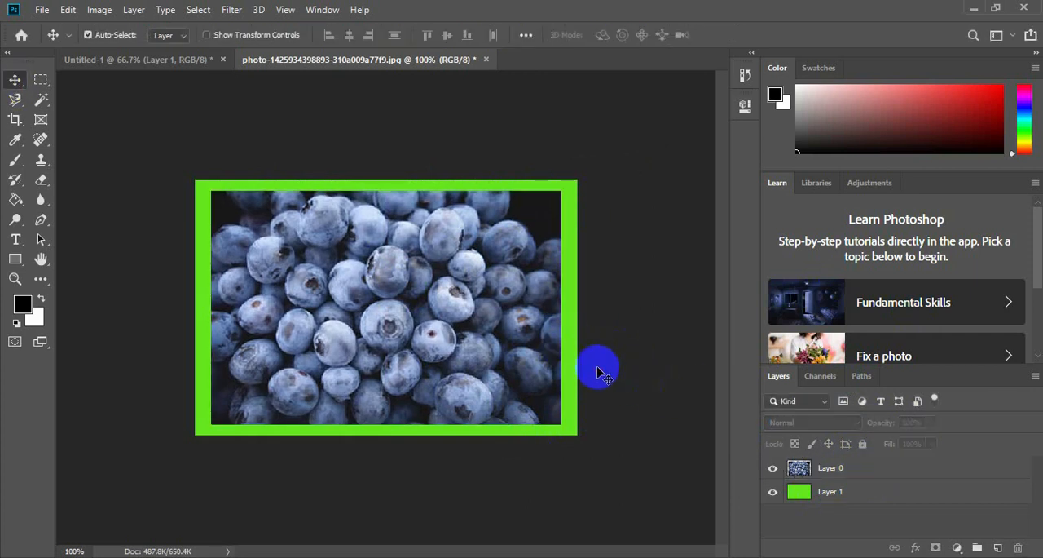
# Select the blueberry Layer 0 and lower its opacity to 49%.
pyautogui.click(520, 352)
pyautogui.click(828, 453)
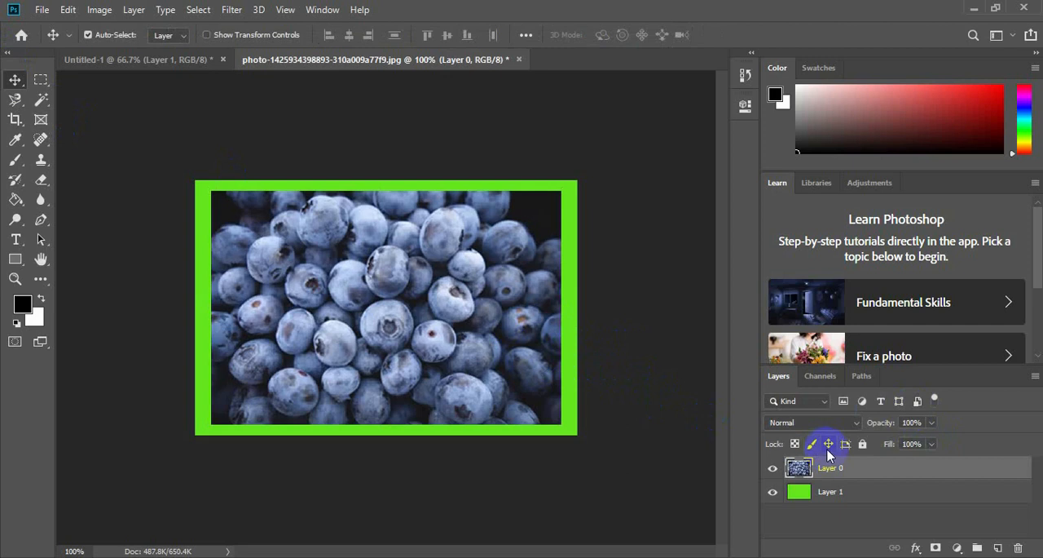
pyautogui.click(932, 423)
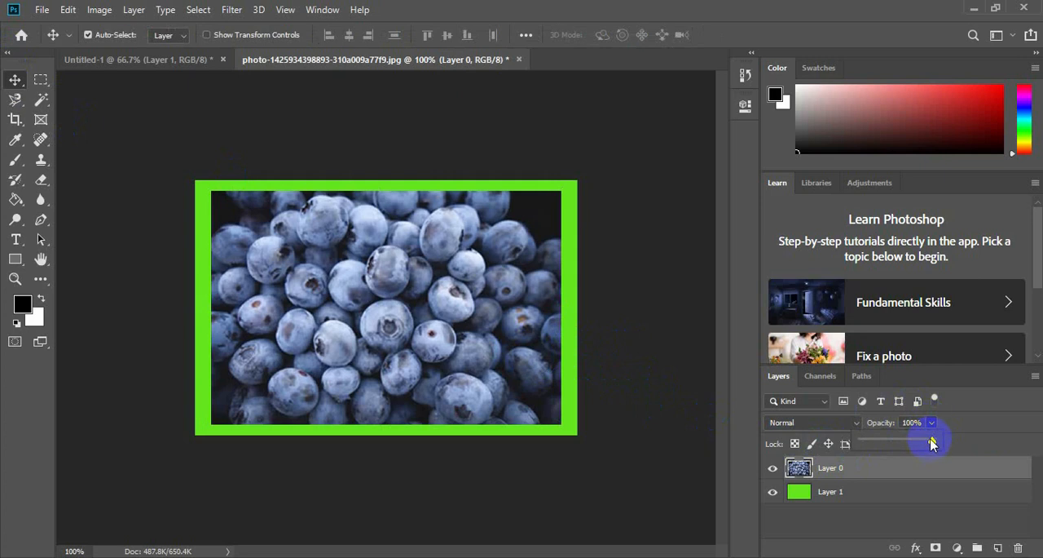
pyautogui.moveTo(931, 446); pyautogui.dragTo(899, 452)
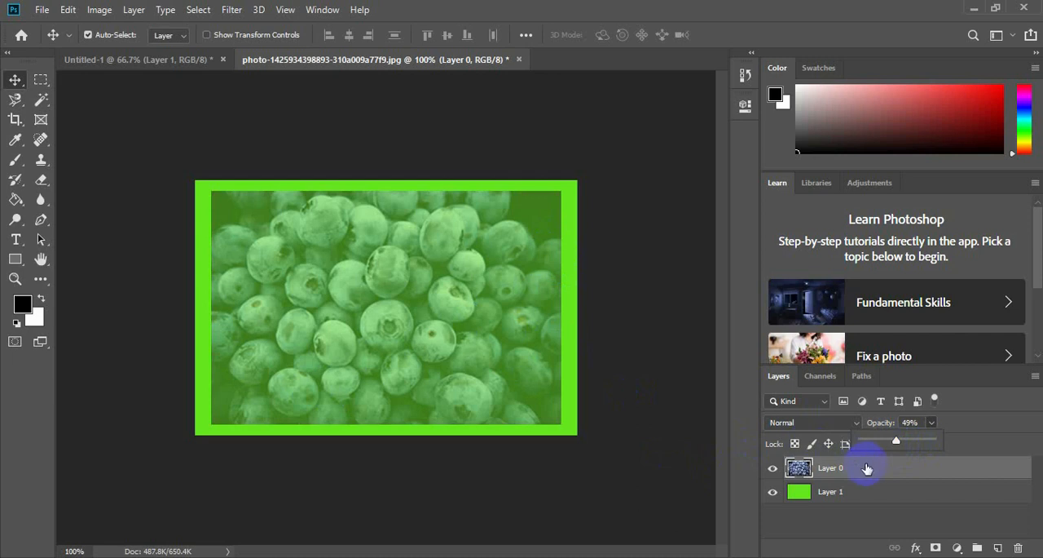
# Reduce Layer 0's opacity until the photo is invisible, and restore it to 100%.
pyautogui.click(860, 443)
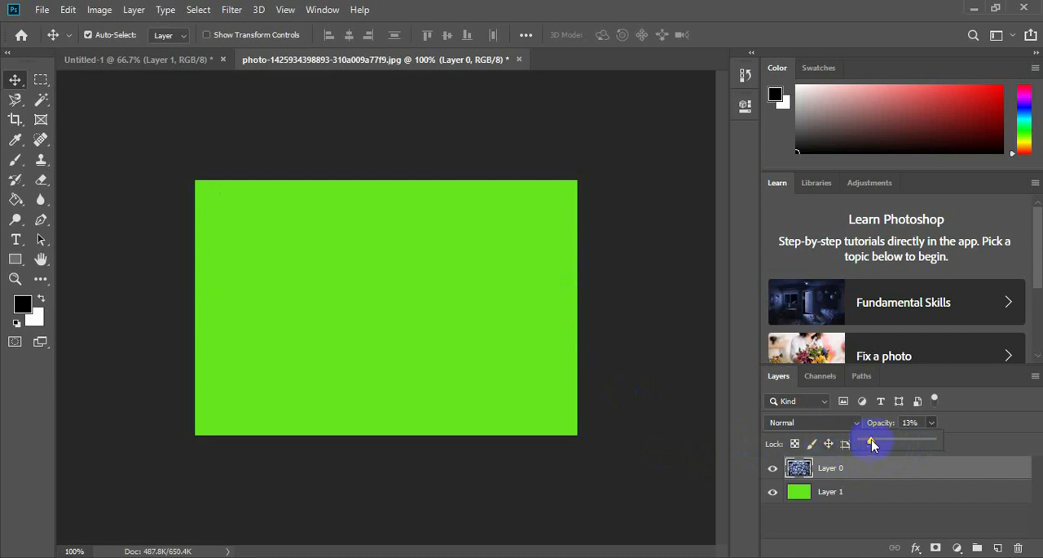
pyautogui.moveTo(873, 444)
pyautogui.mouseDown()
pyautogui.moveTo(896, 440)
pyautogui.moveTo(886, 425)
pyautogui.moveTo(867, 427)
pyautogui.mouseUp()
pyautogui.click(875, 426)
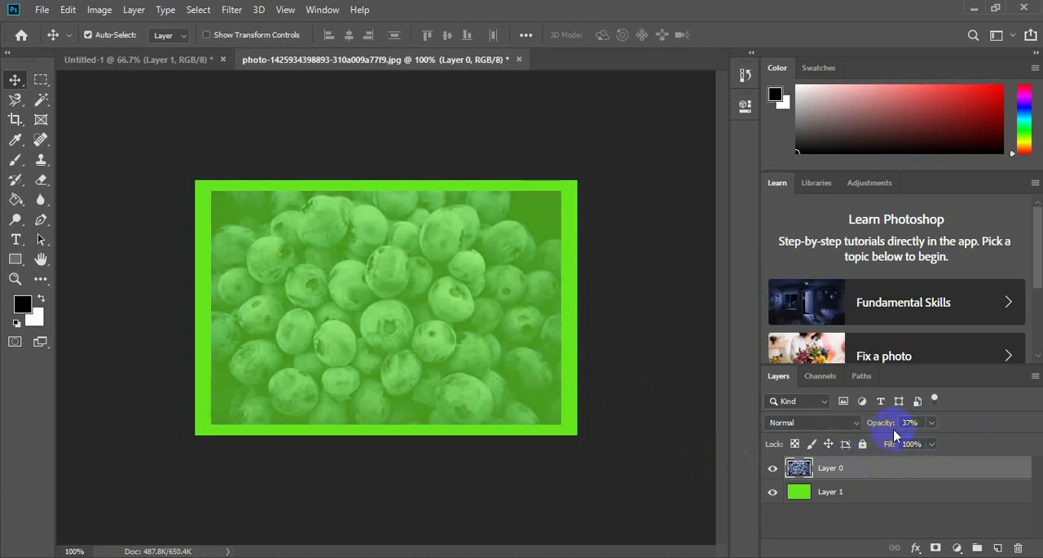
pyautogui.moveTo(879, 426); pyautogui.dragTo(936, 423)
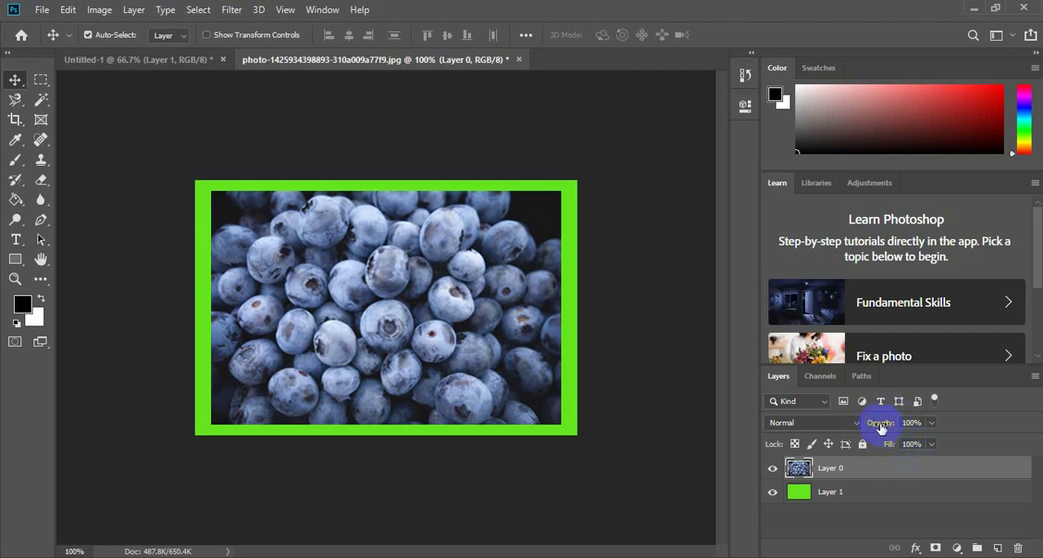
# Scrub the blueberry layer's opacity gradually down until only green shows, and bring it back to 100%.
pyautogui.moveTo(880, 427); pyautogui.dragTo(872, 431)
pyautogui.moveTo(867, 430); pyautogui.dragTo(892, 427)
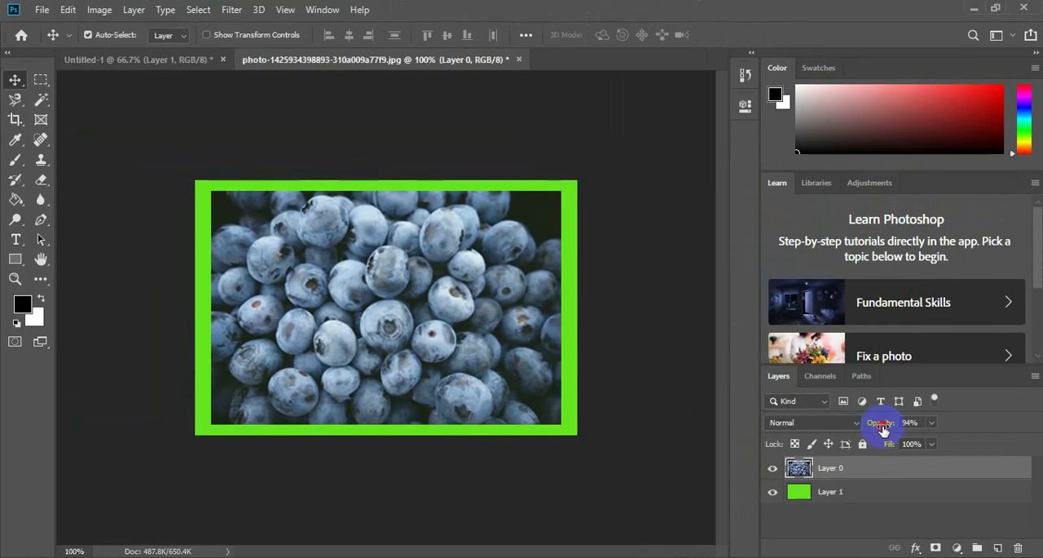
pyautogui.moveTo(709, 292); pyautogui.dragTo(698, 295)
pyautogui.moveTo(872, 430); pyautogui.dragTo(806, 431)
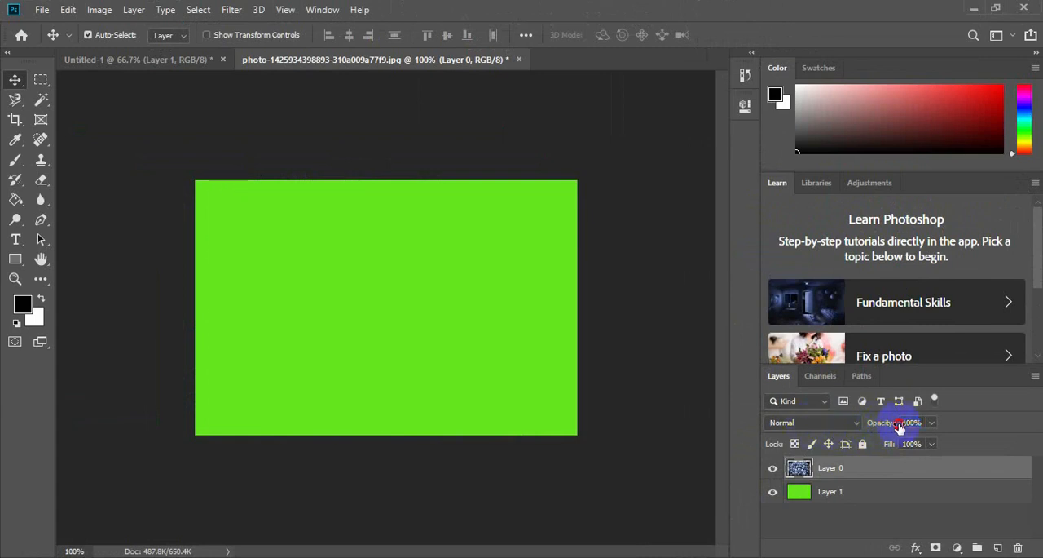
pyautogui.moveTo(899, 427); pyautogui.dragTo(950, 434)
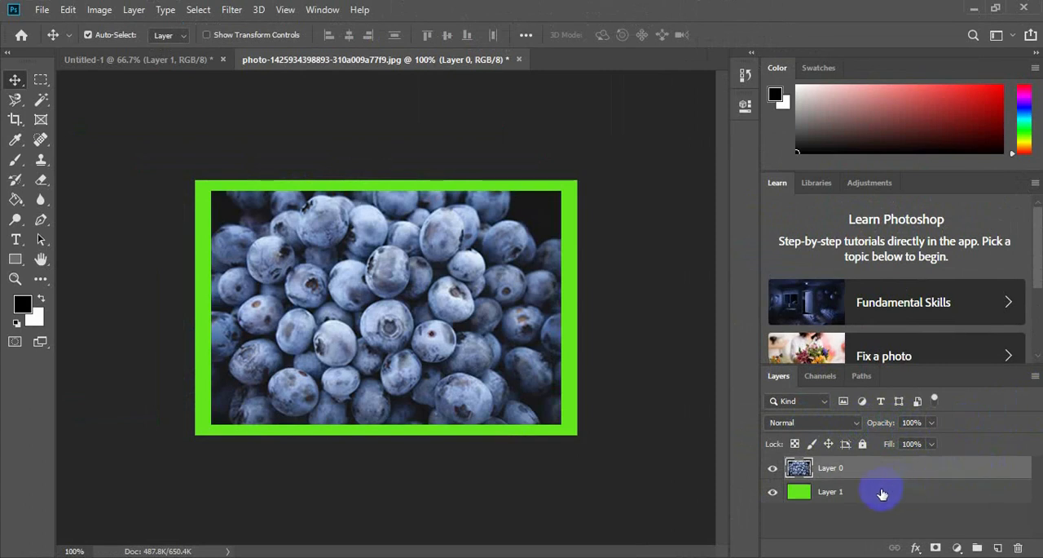
# Move the green Layer 1 above the blueberry Layer 0 in the layer stack.
pyautogui.click(851, 497)
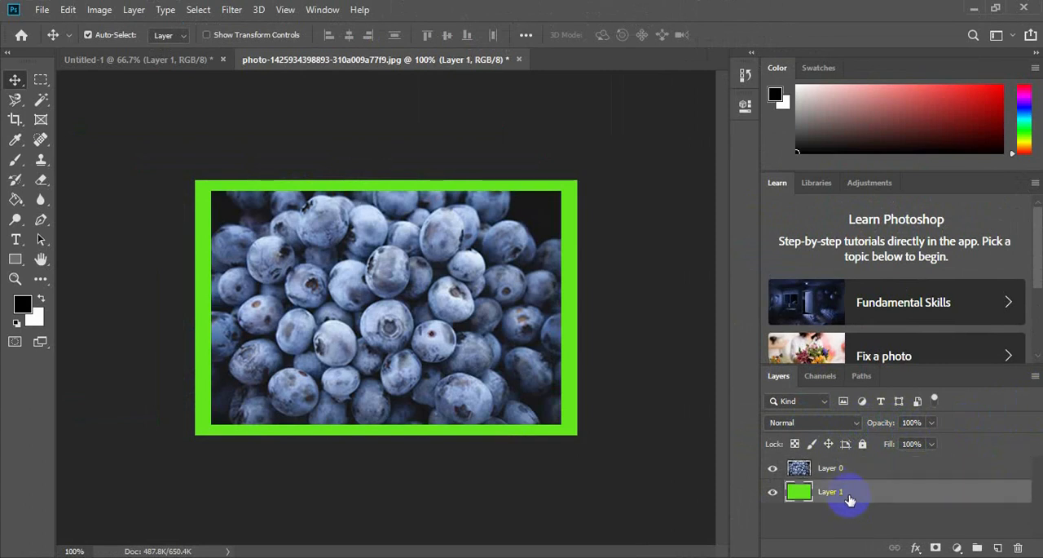
pyautogui.moveTo(845, 493); pyautogui.dragTo(851, 464)
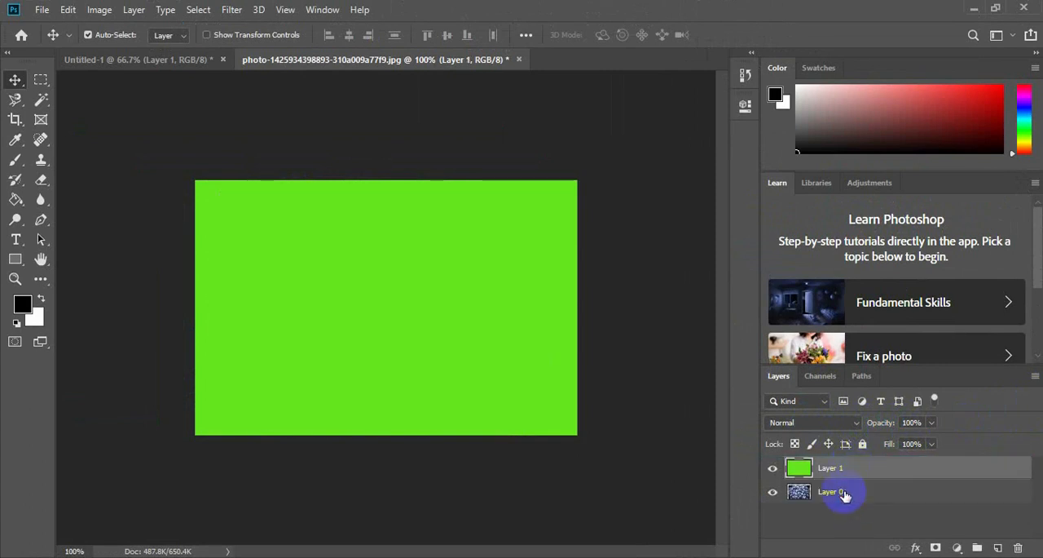
pyautogui.click(845, 495)
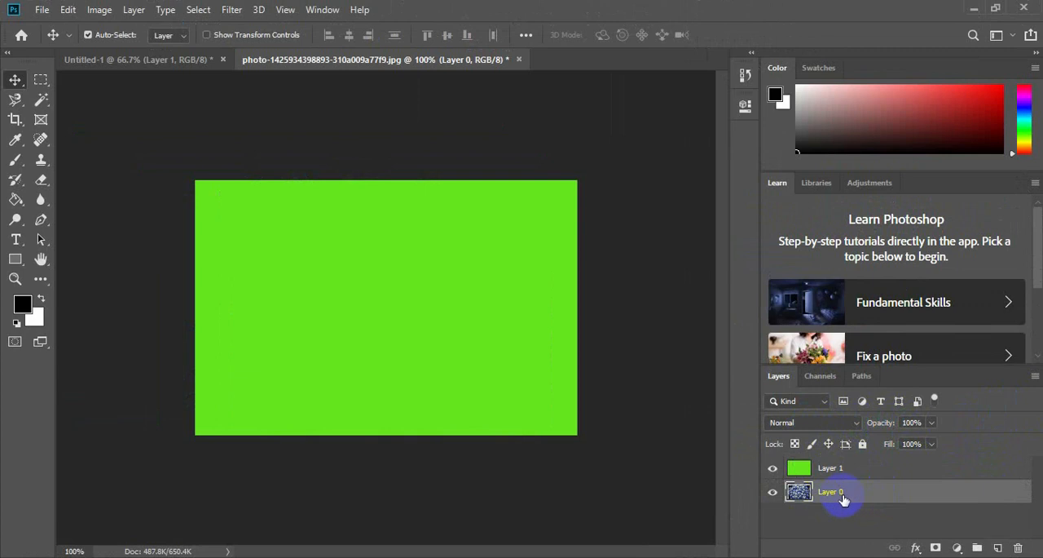
# Try several reduced opacities on the green Layer 1, including 40% and 25%, and set it to 41%.
pyautogui.click(840, 471)
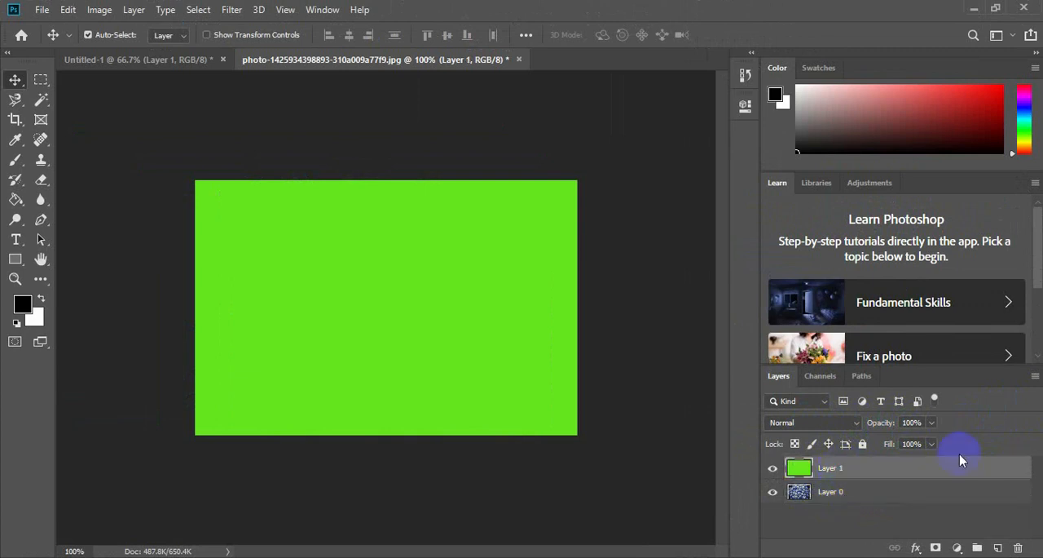
pyautogui.click(932, 422)
pyautogui.moveTo(935, 440); pyautogui.dragTo(888, 441)
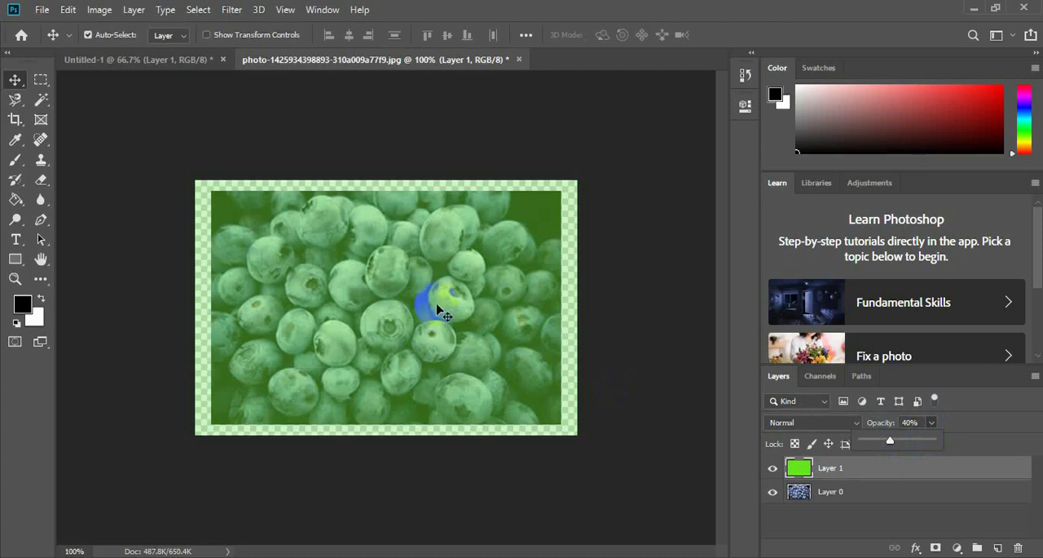
pyautogui.moveTo(889, 444)
pyautogui.mouseDown()
pyautogui.moveTo(869, 437)
pyautogui.moveTo(879, 441)
pyautogui.mouseUp()
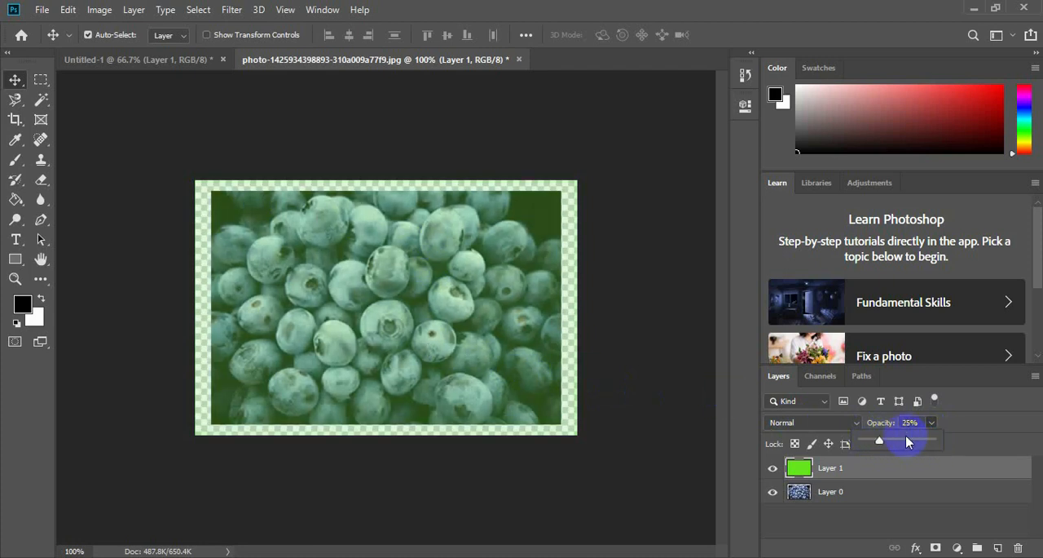
pyautogui.click(890, 442)
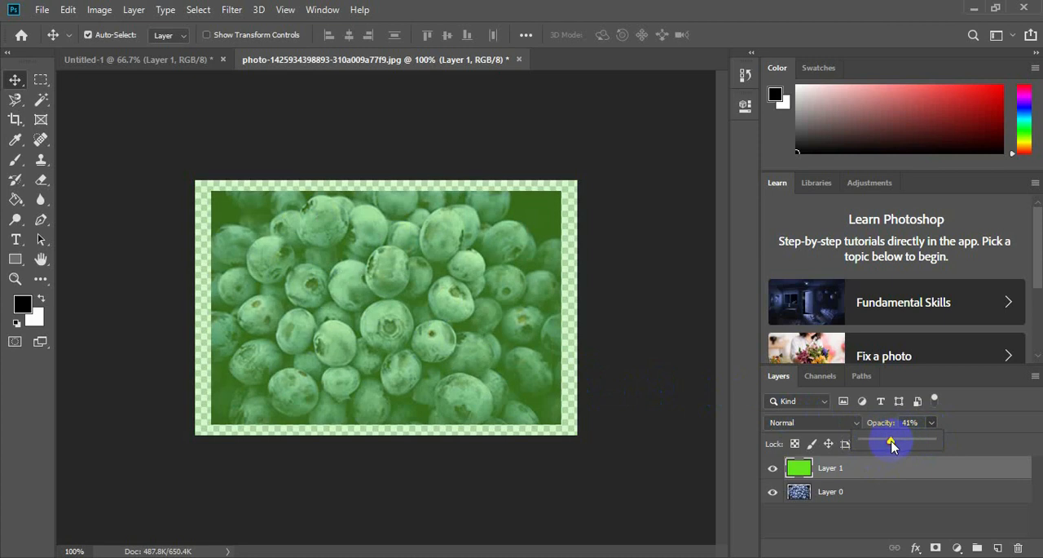
pyautogui.click(965, 414)
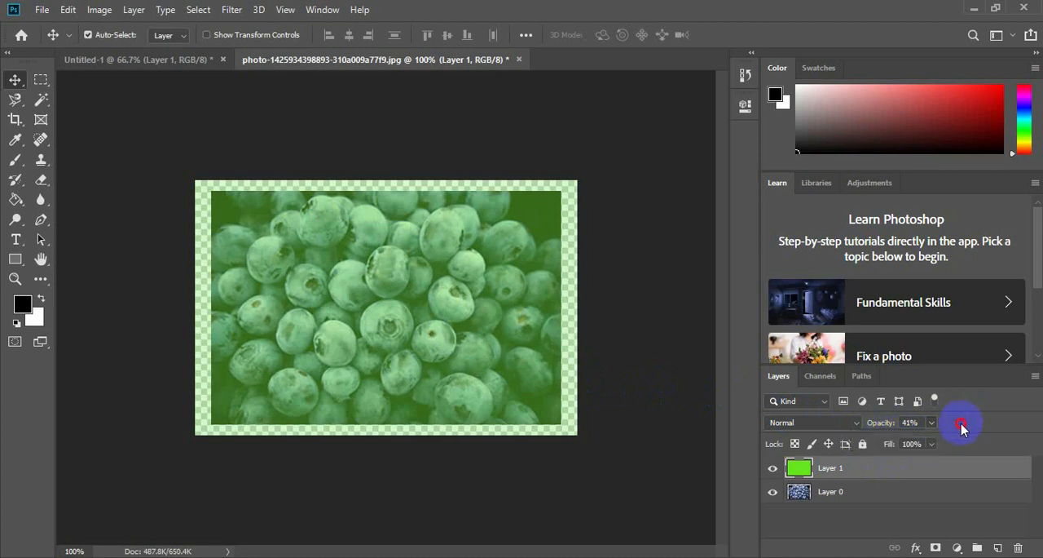
# Raise the green Layer 1's opacity back to 100%.
pyautogui.click(891, 444)
pyautogui.click(932, 423)
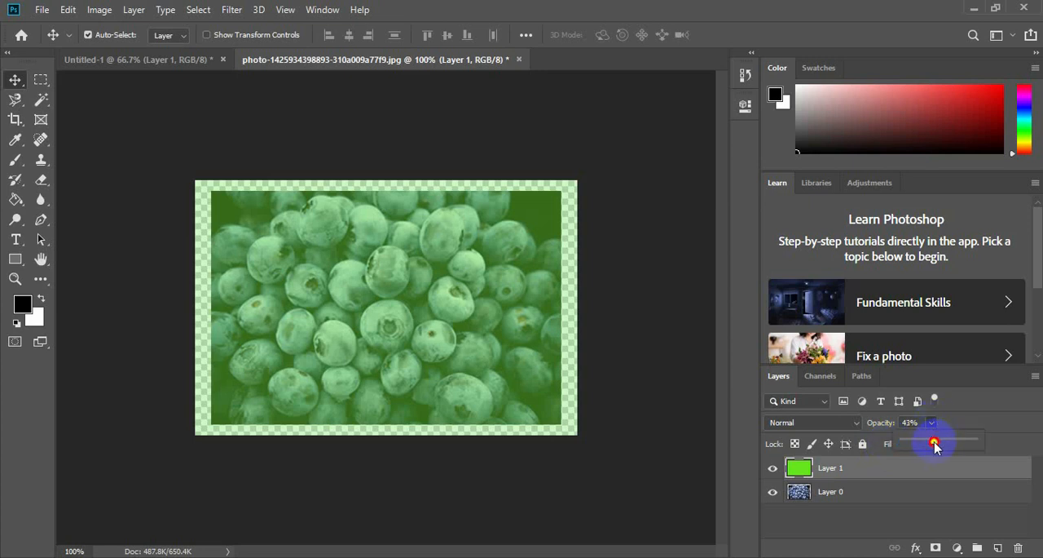
pyautogui.moveTo(934, 442); pyautogui.dragTo(985, 416)
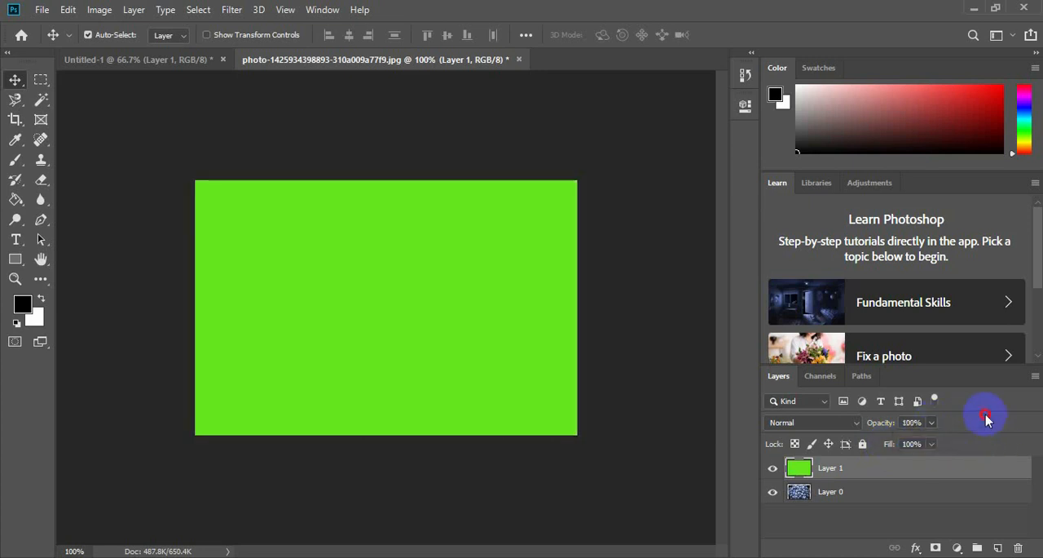
# Test lowering Layer 1's fill to about 65% and restore the fill to 100%.
pyautogui.click(933, 444)
pyautogui.moveTo(930, 460); pyautogui.dragTo(913, 440)
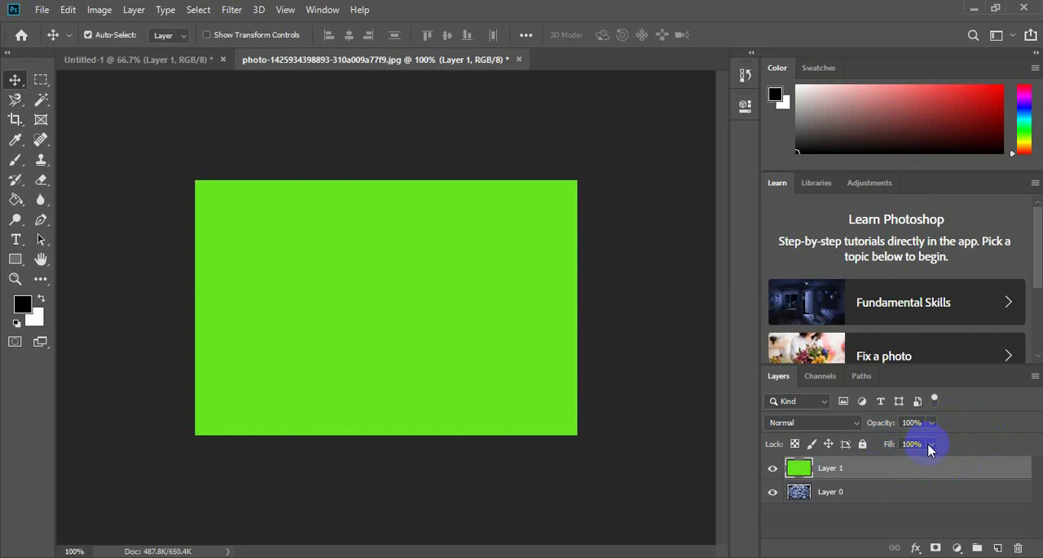
pyautogui.click(933, 446)
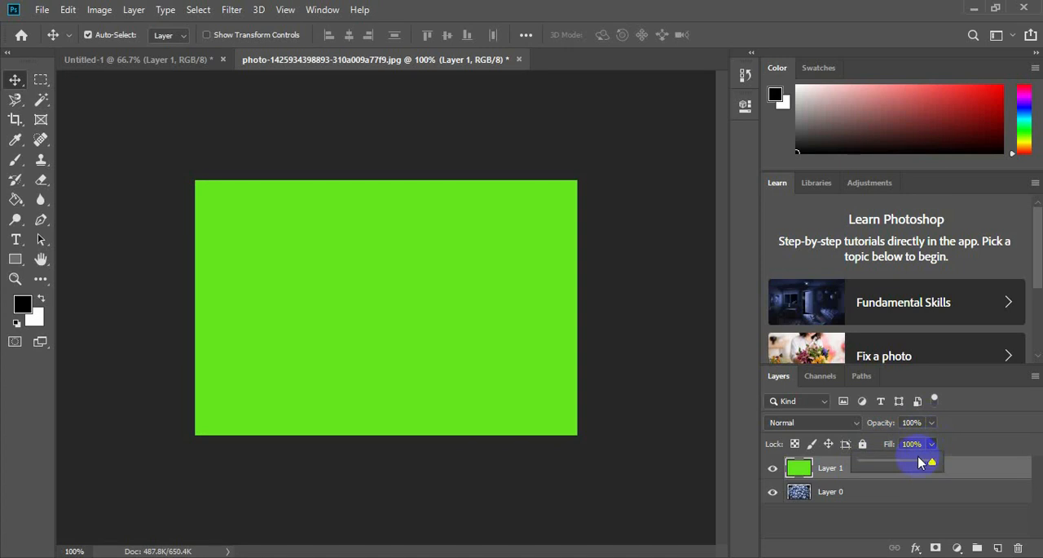
pyautogui.moveTo(922, 462); pyautogui.dragTo(896, 467)
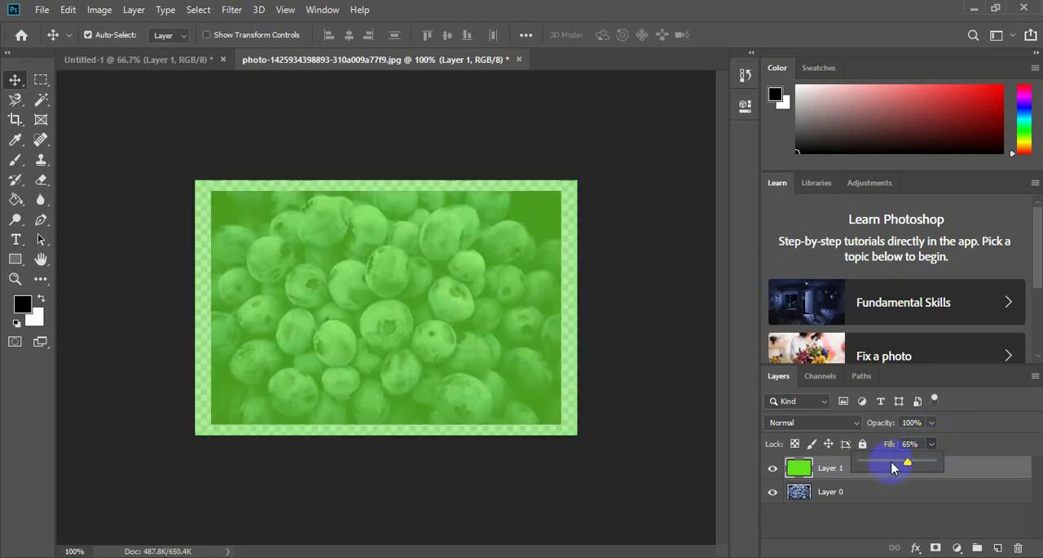
pyautogui.moveTo(910, 463); pyautogui.dragTo(969, 467)
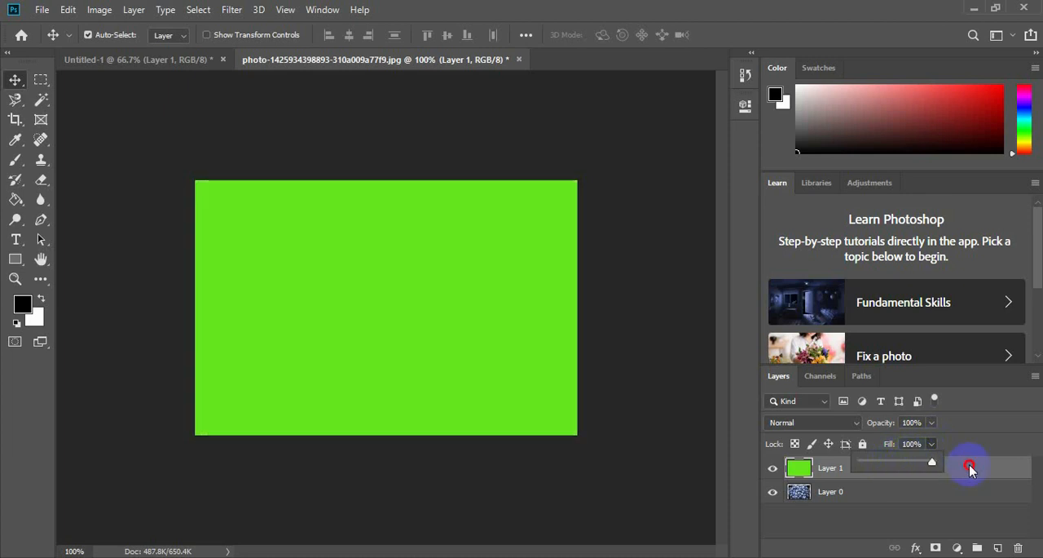
# Set the green Layer 1's opacity to 52%.
pyautogui.click(932, 423)
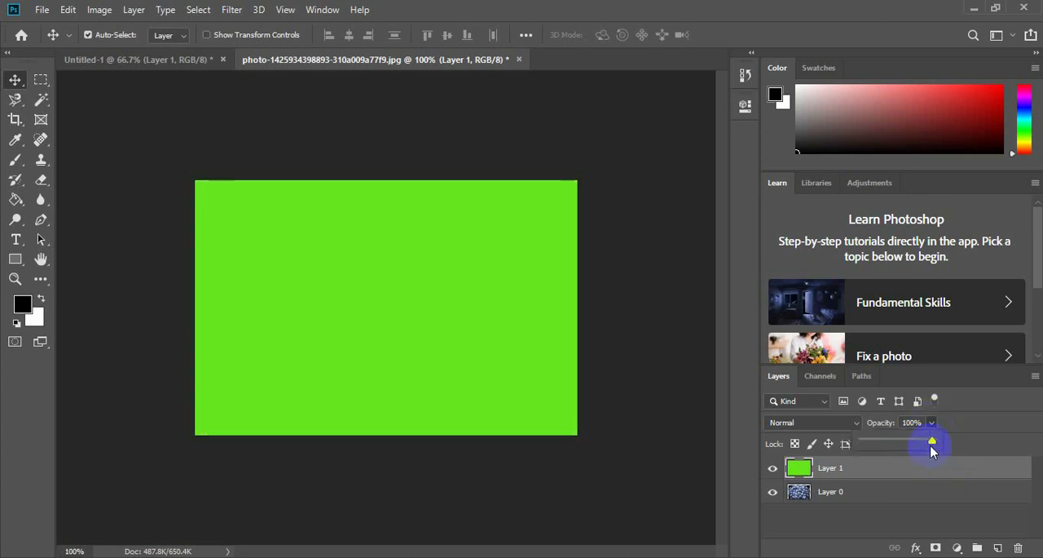
pyautogui.moveTo(933, 446); pyautogui.dragTo(899, 446)
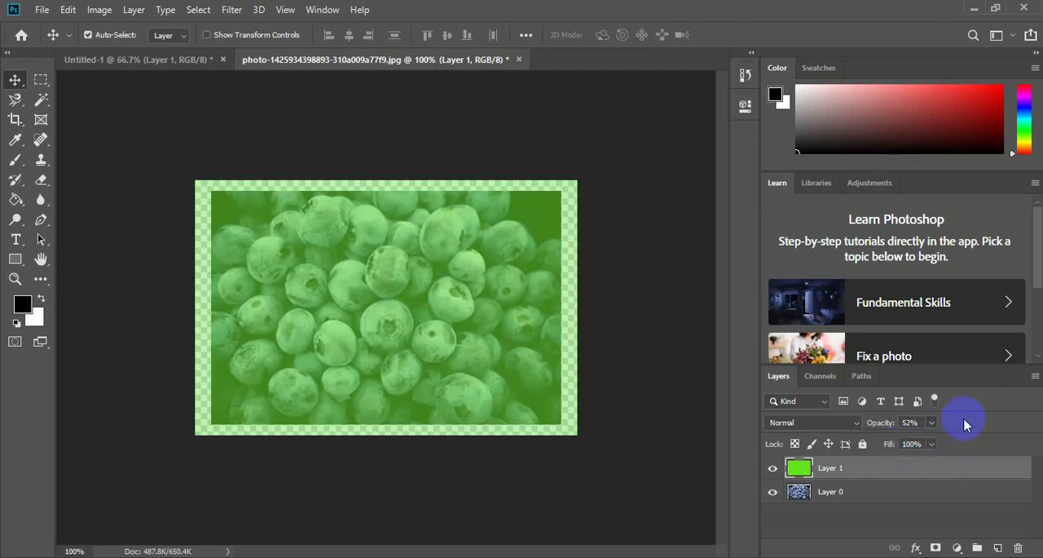
pyautogui.click(918, 427)
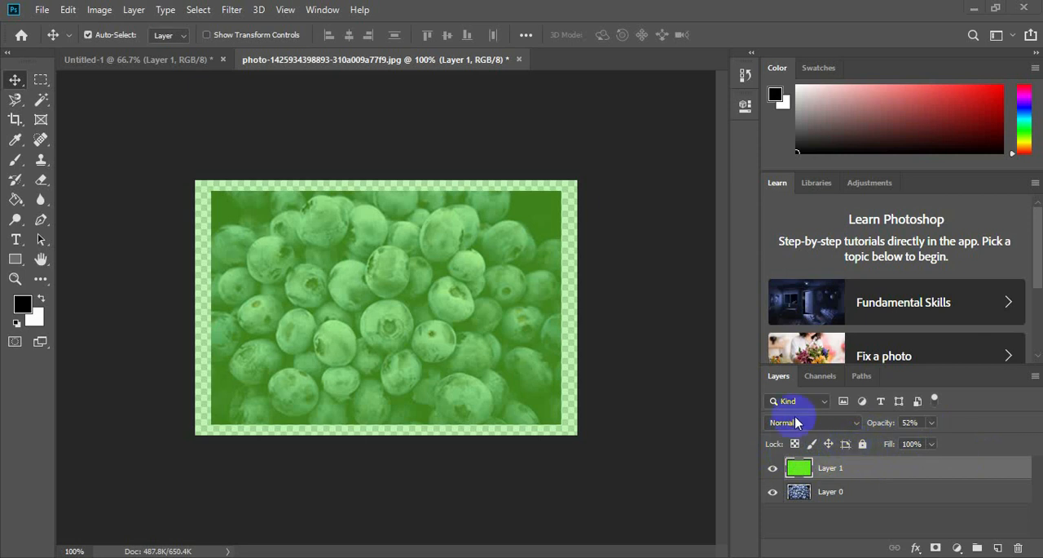
# Keep the green Layer 1's blend mode at Normal and raise its opacity to 100%.
pyautogui.click(856, 423)
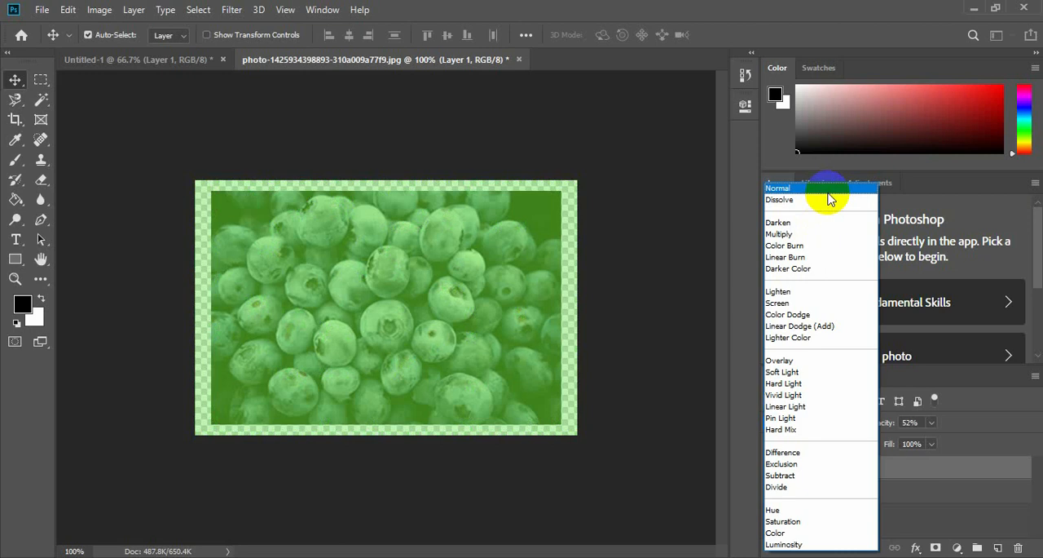
pyautogui.click(828, 194)
pyautogui.click(931, 423)
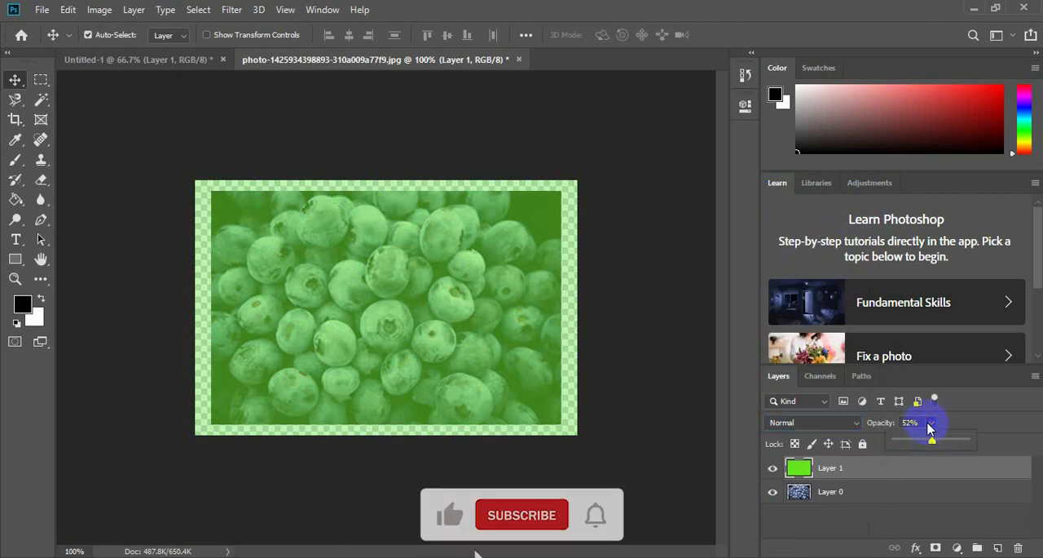
pyautogui.moveTo(932, 437); pyautogui.dragTo(987, 439)
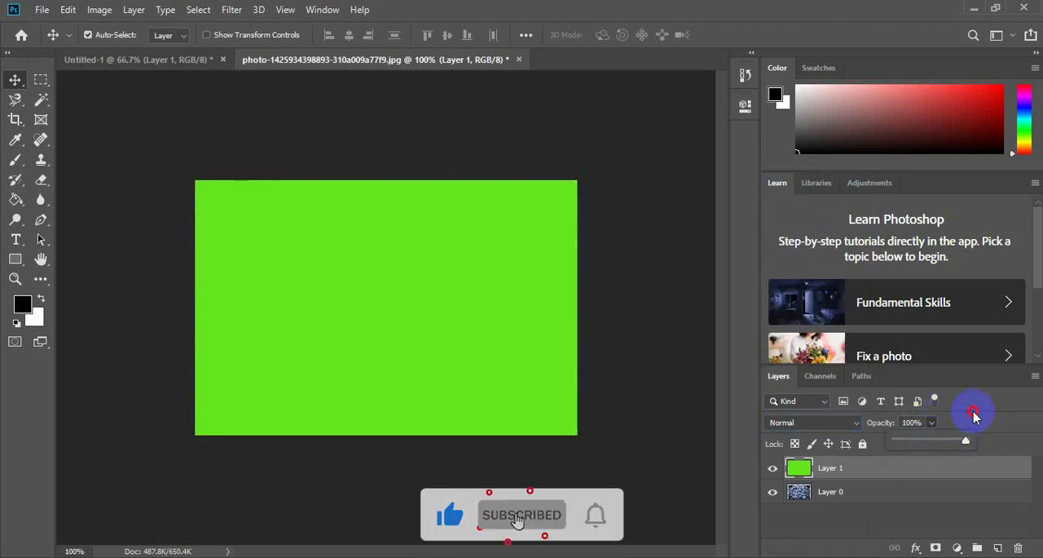
pyautogui.click(975, 415)
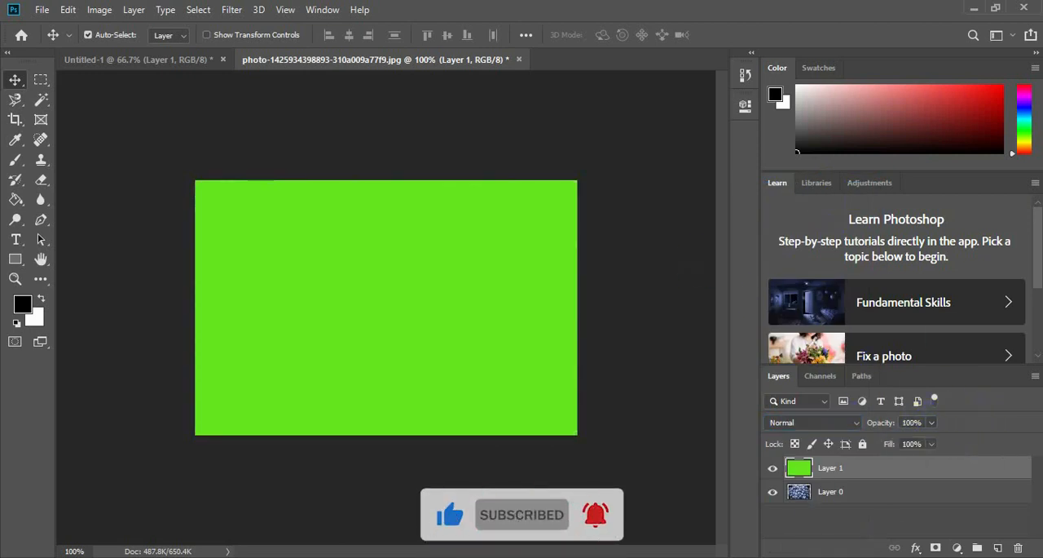
# Delete the green Layer 1 from the blueberry photo.
pyautogui.rightClick(821, 470)
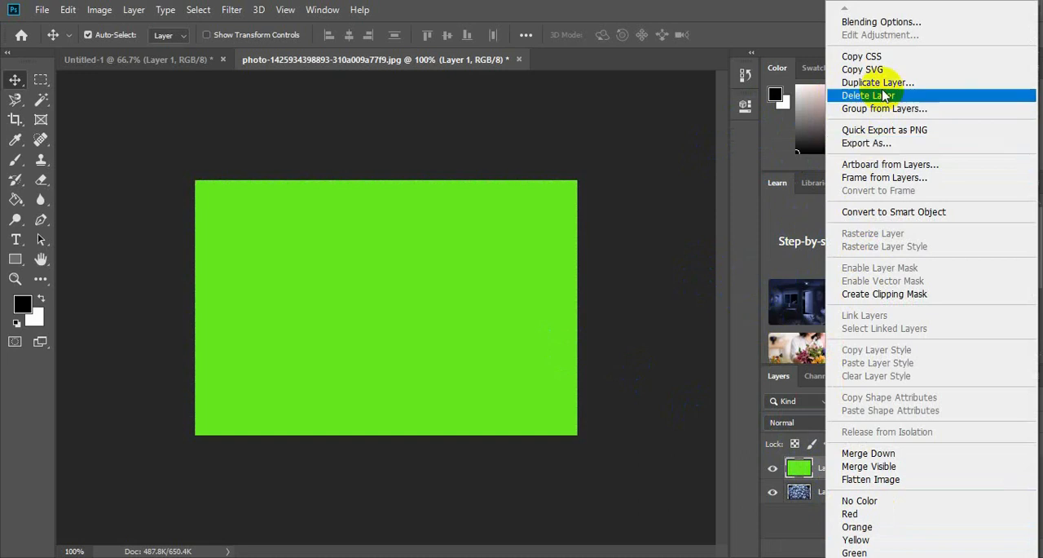
pyautogui.click(884, 95)
pyautogui.click(468, 224)
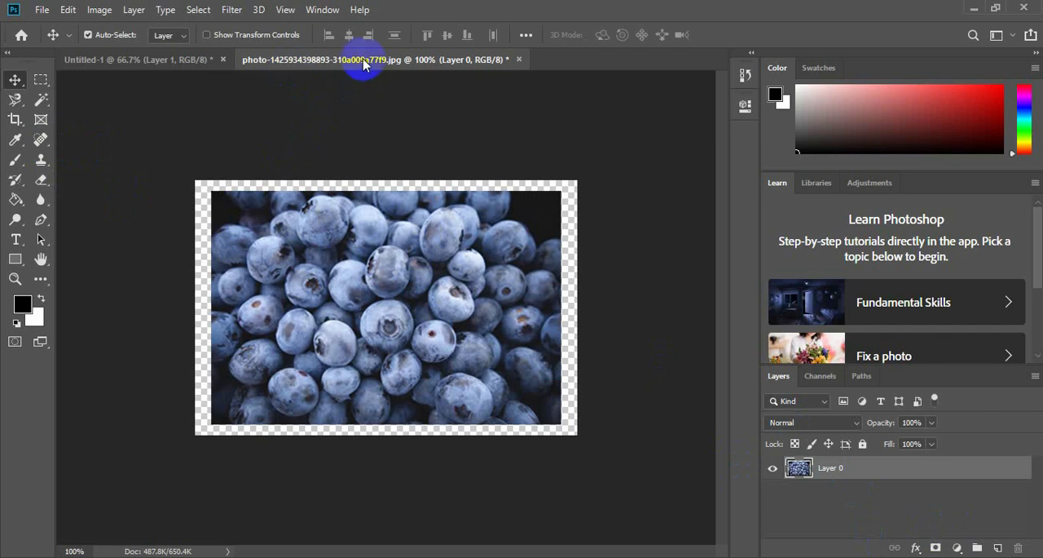
# Close the Untitled-1 document without saving and keep the blueberry photo open.
pyautogui.click(153, 59)
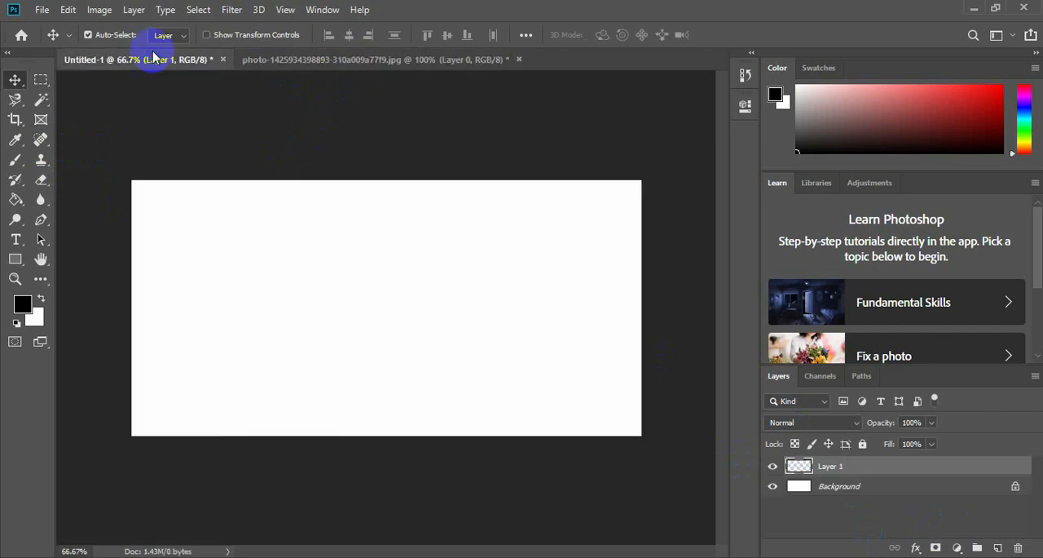
pyautogui.click(223, 58)
pyautogui.click(507, 220)
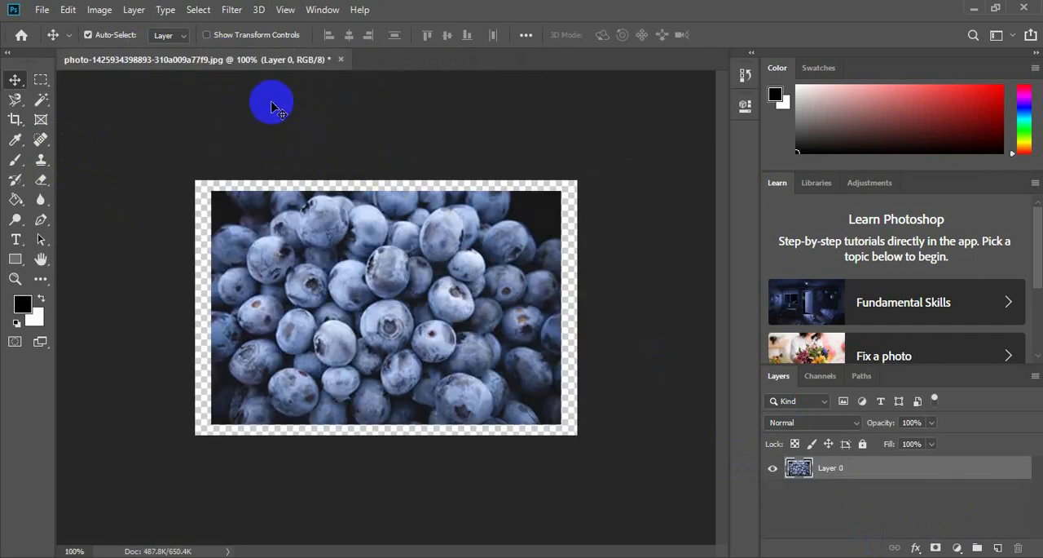
pyautogui.click(341, 61)
pyautogui.click(590, 233)
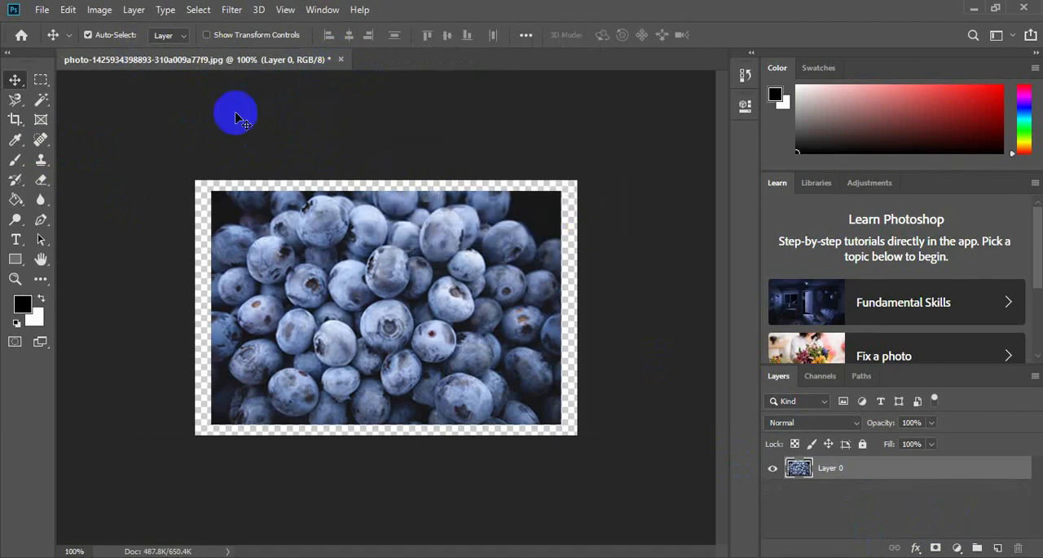
# Open the image Class#7.jpg from the Class#3 folder.
pyautogui.click(42, 11)
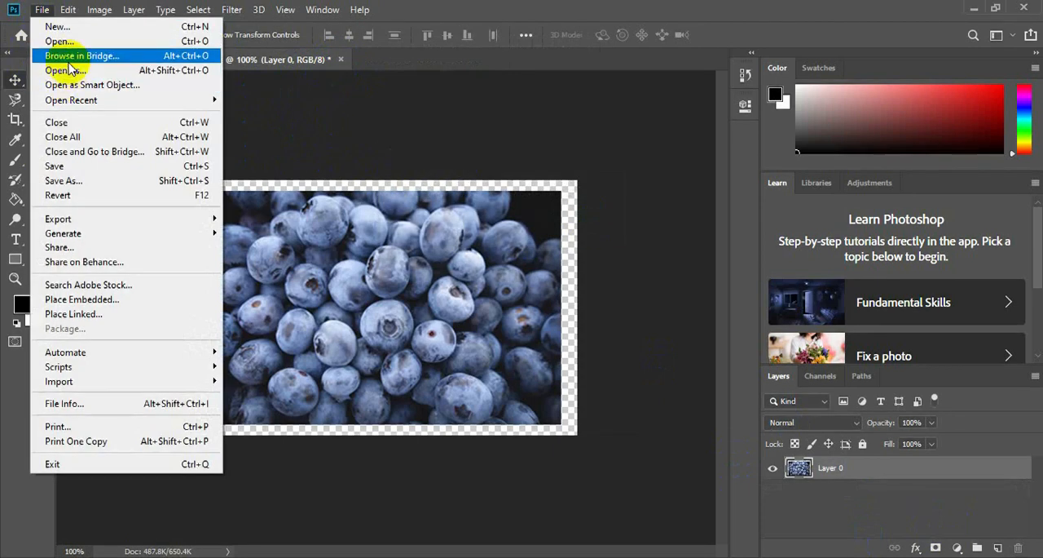
pyautogui.click(71, 47)
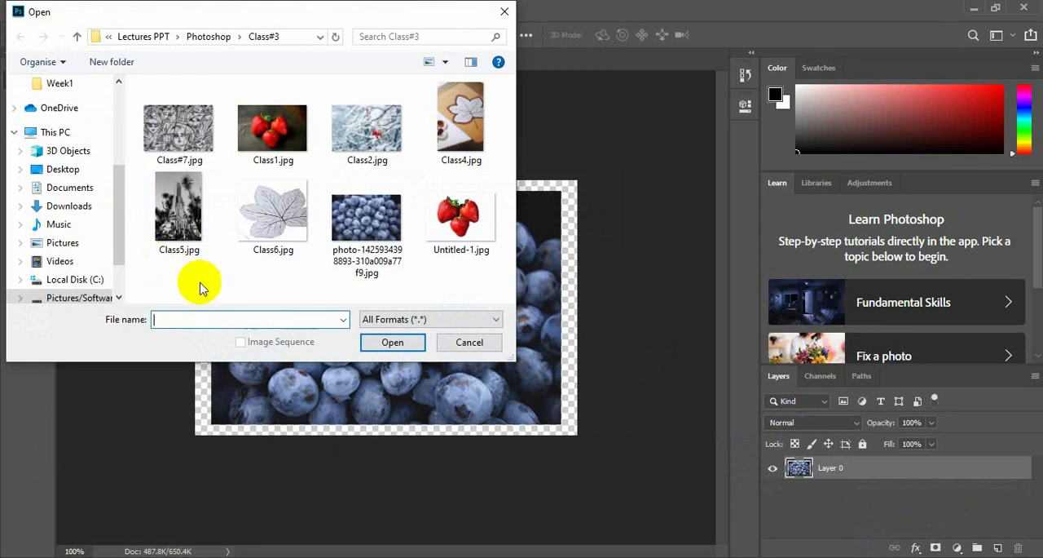
pyautogui.click(187, 143)
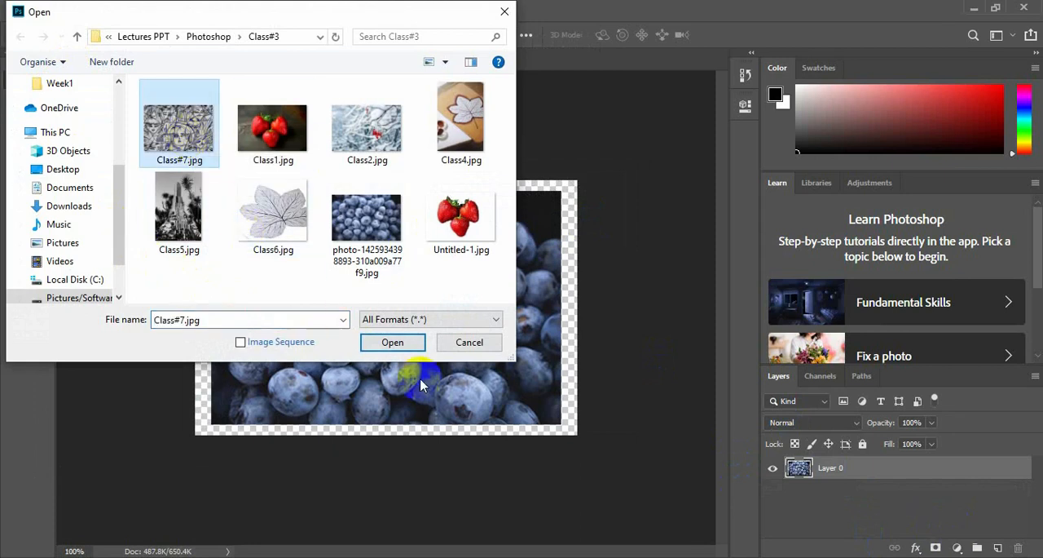
pyautogui.click(391, 342)
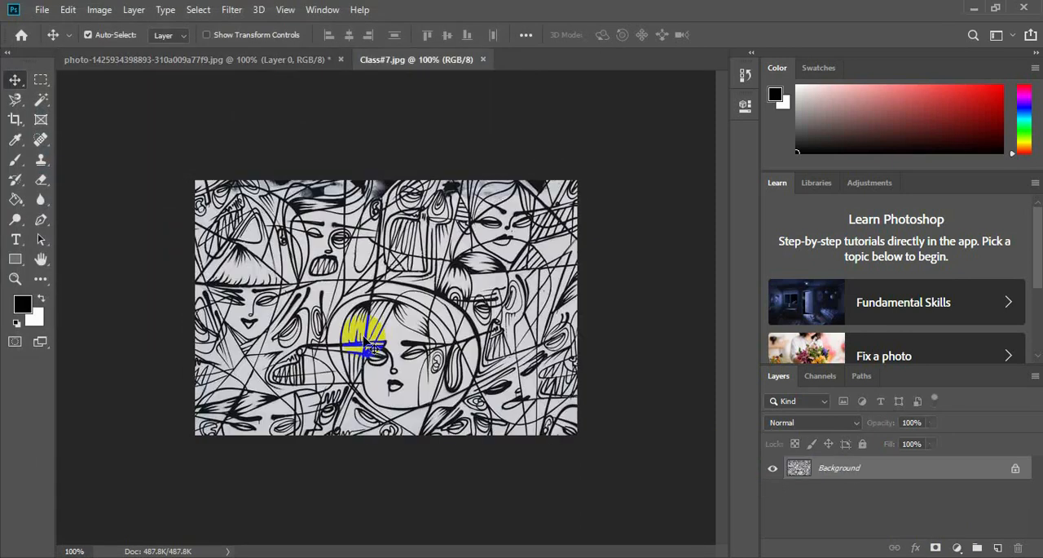
# Return to the blueberry photo and revert it to its last saved version.
pyautogui.click(252, 65)
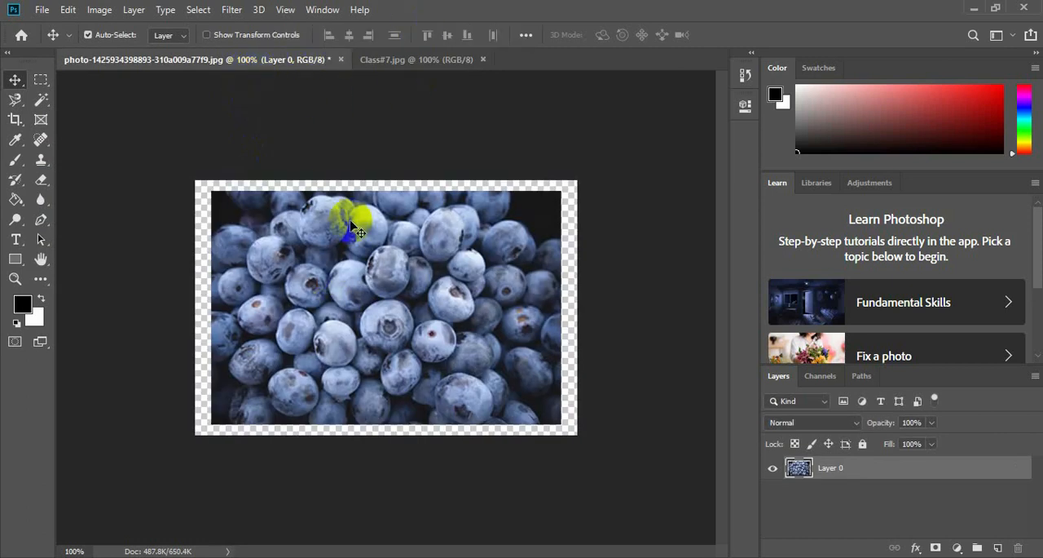
pyautogui.moveTo(330, 312)
pyautogui.mouseDown()
pyautogui.moveTo(361, 175)
pyautogui.moveTo(330, 302)
pyautogui.mouseUp()
pyautogui.click(140, 121)
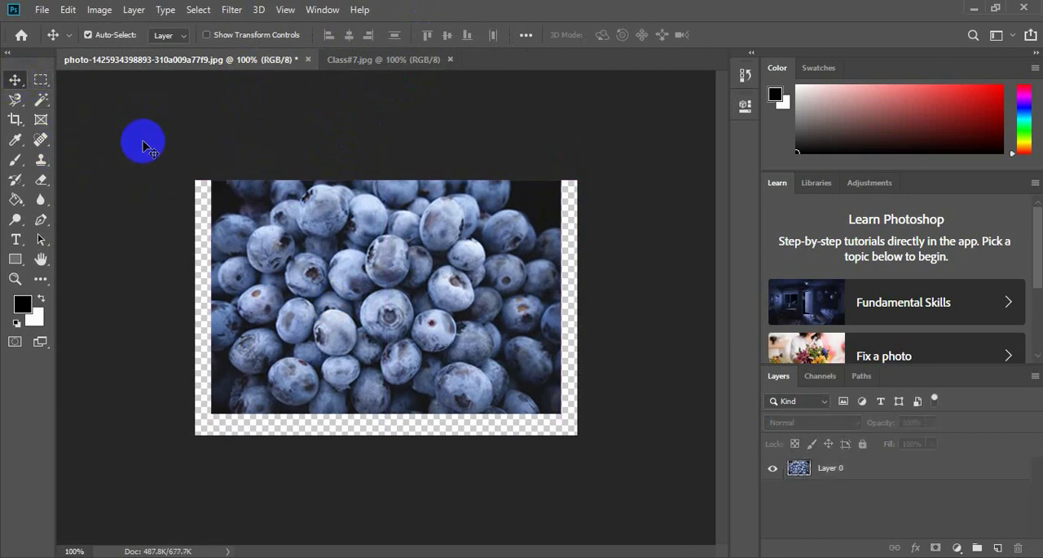
pyautogui.press('F12')
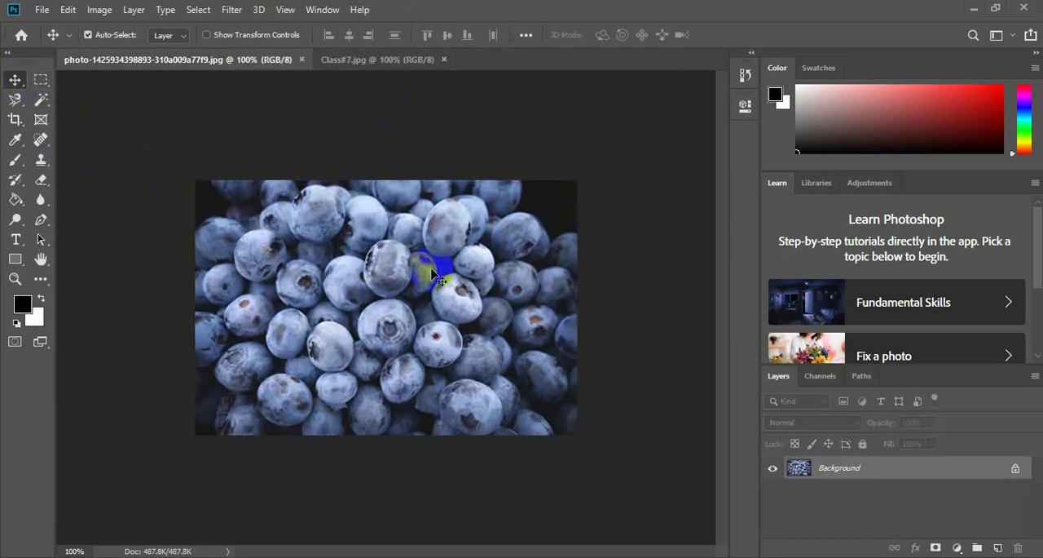
# Bring the Class#7 line drawing into the blueberry photo as a layer, scale it to 68.15%, and move it near the centre.
pyautogui.click(391, 60)
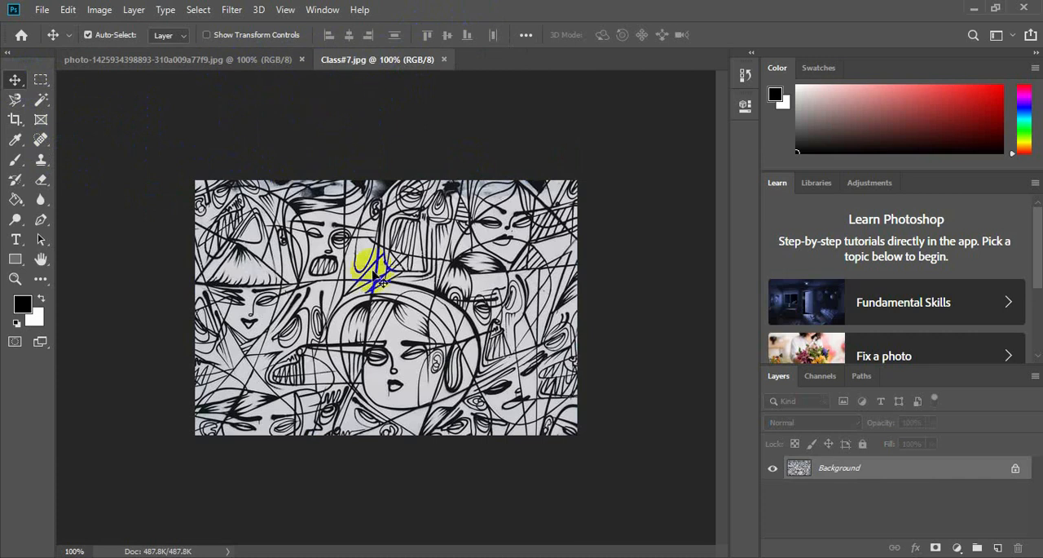
pyautogui.moveTo(380, 304)
pyautogui.mouseDown()
pyautogui.moveTo(242, 61)
pyautogui.moveTo(383, 298)
pyautogui.mouseUp()
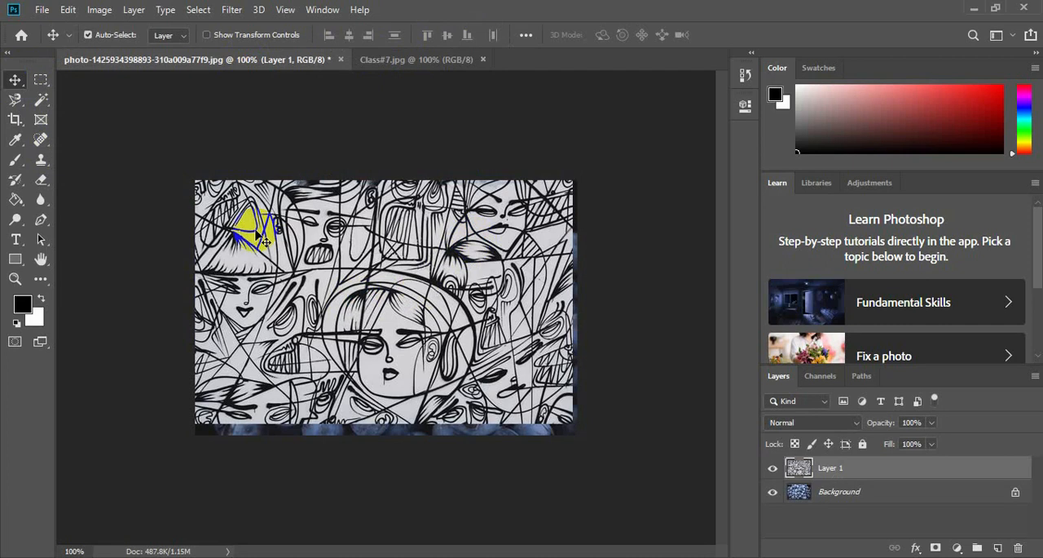
pyautogui.hotkey('ctrl', 't')
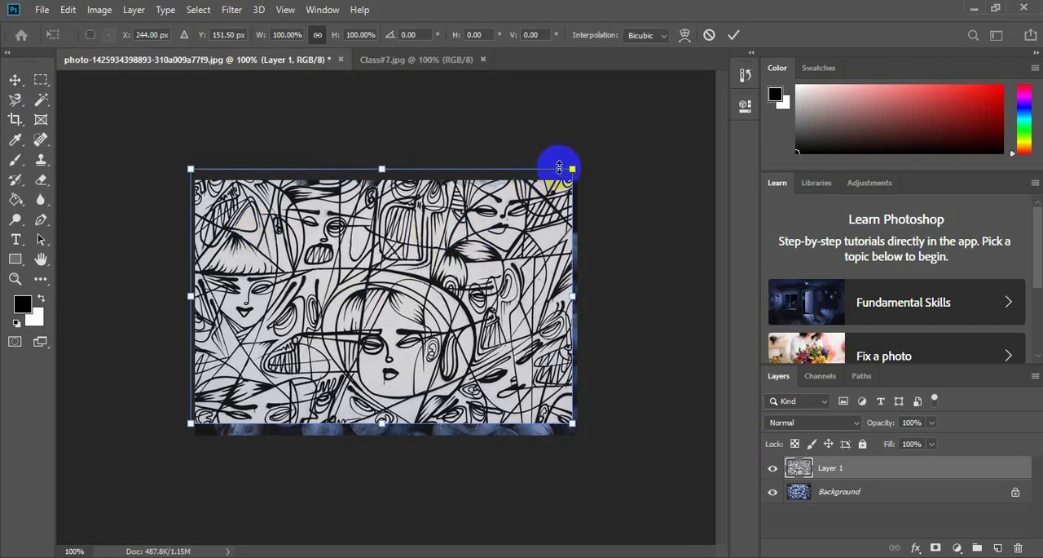
pyautogui.moveTo(559, 163); pyautogui.dragTo(450, 251)
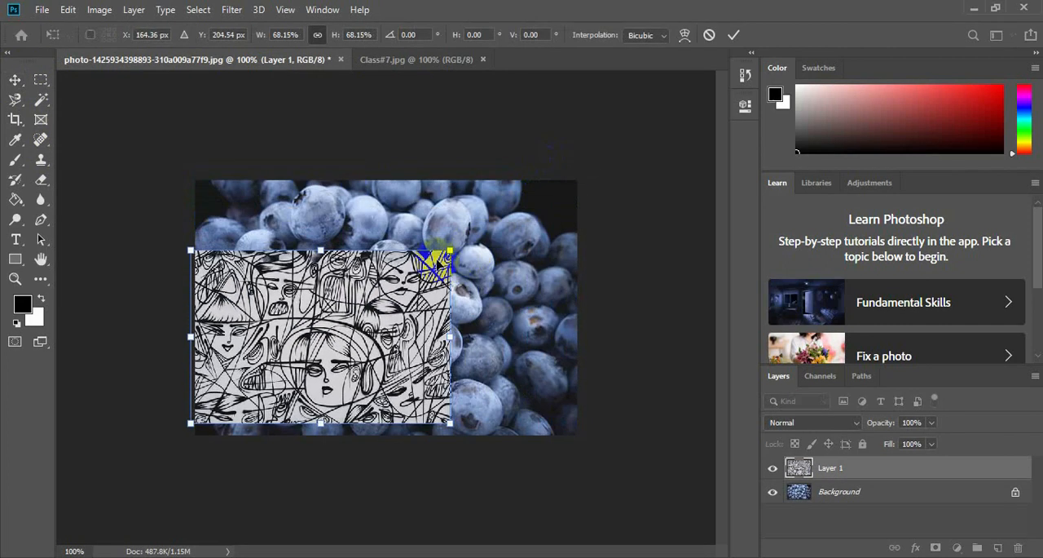
pyautogui.moveTo(320, 324); pyautogui.dragTo(364, 299)
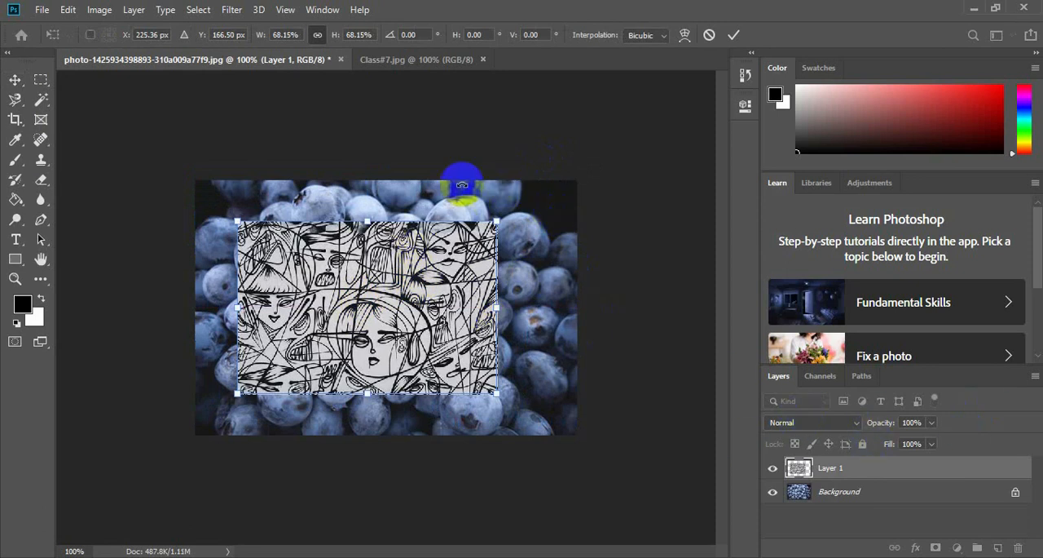
pyautogui.click(26, 85)
pyautogui.click(544, 267)
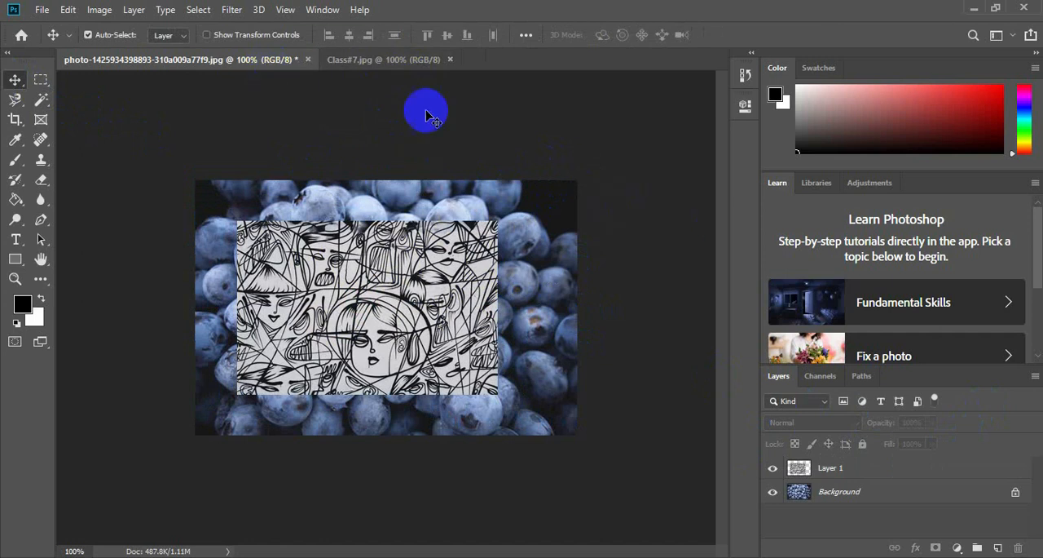
# Undo the scaling and placement of the line drawing in the blueberry photo.
pyautogui.click(378, 64)
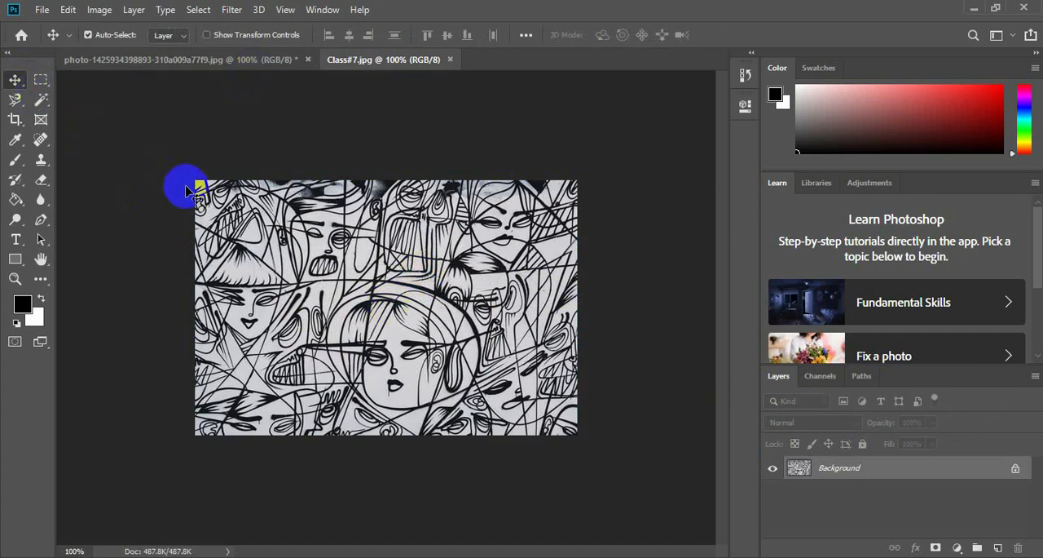
pyautogui.press('ctrl')
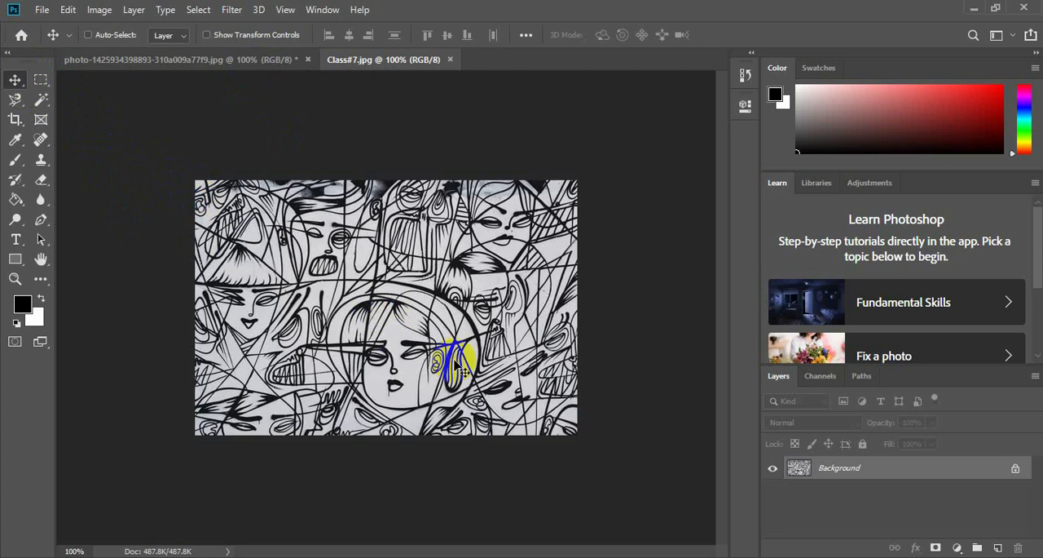
pyautogui.moveTo(457, 367); pyautogui.dragTo(648, 298)
pyautogui.hotkey('ctrl', 'z')
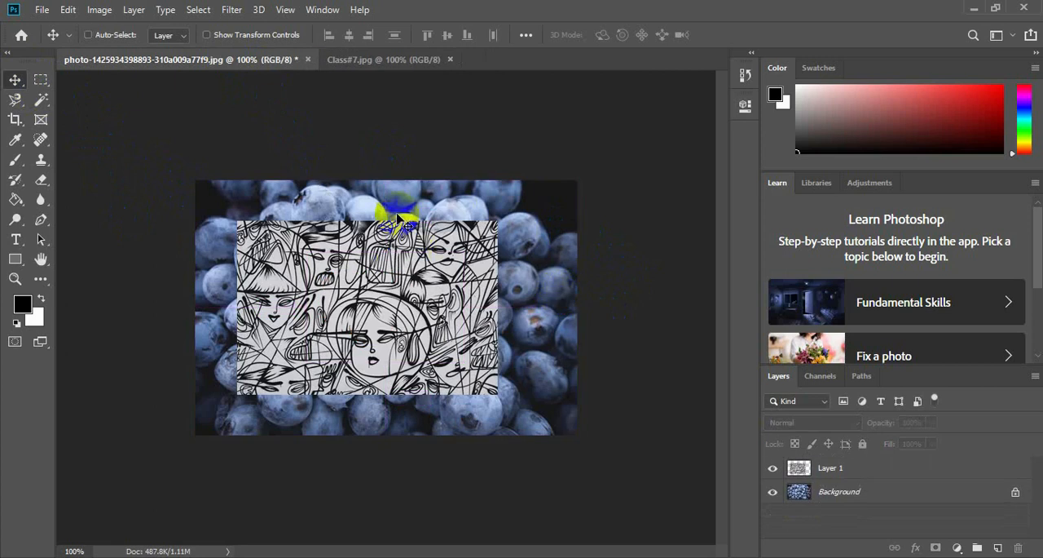
# Copy the Class#7 line drawing and paste it into the blueberry photo as a new layer.
pyautogui.click(383, 59)
pyautogui.click(88, 35)
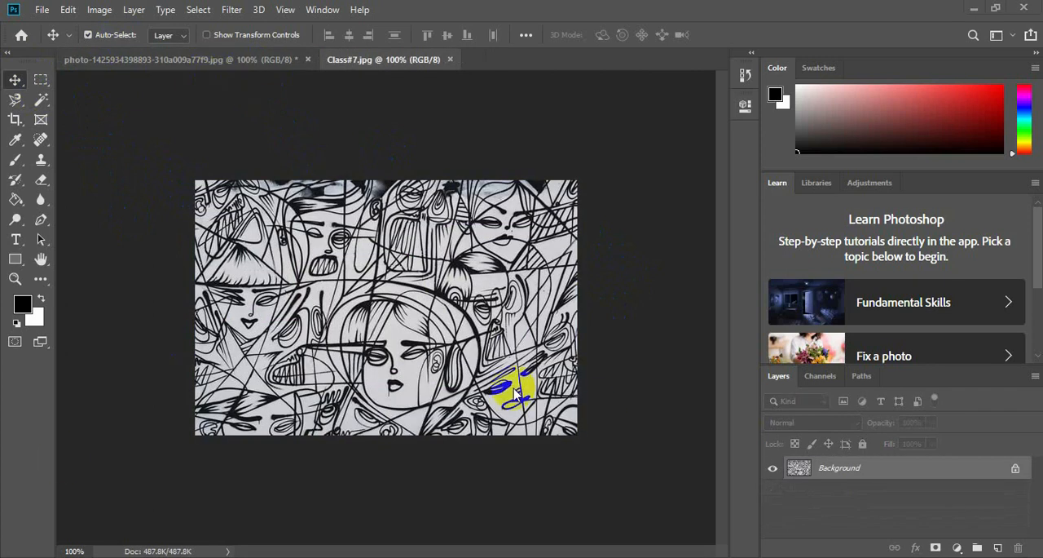
pyautogui.click(174, 61)
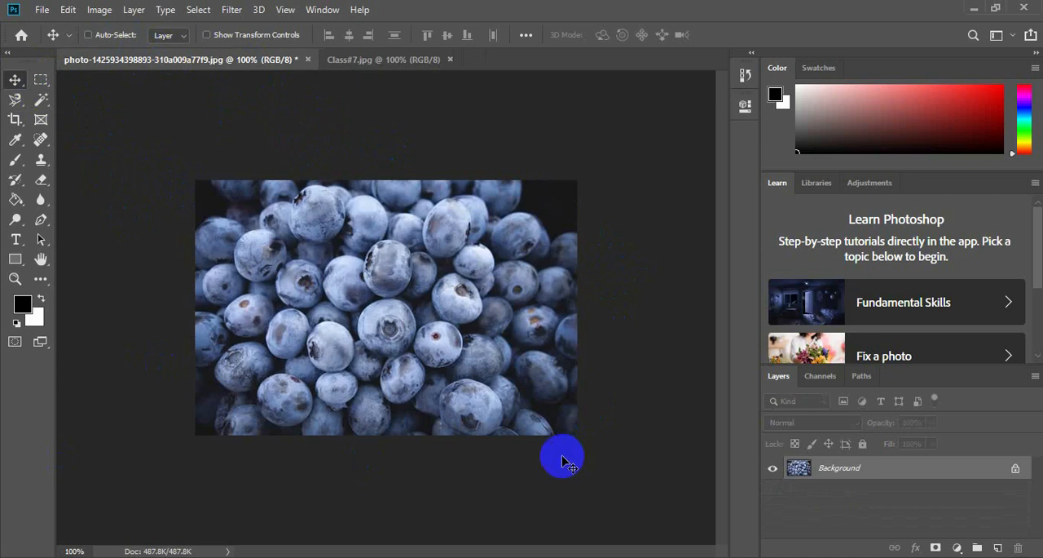
pyautogui.hotkey('ctrl', 'v')
pyautogui.click(450, 368)
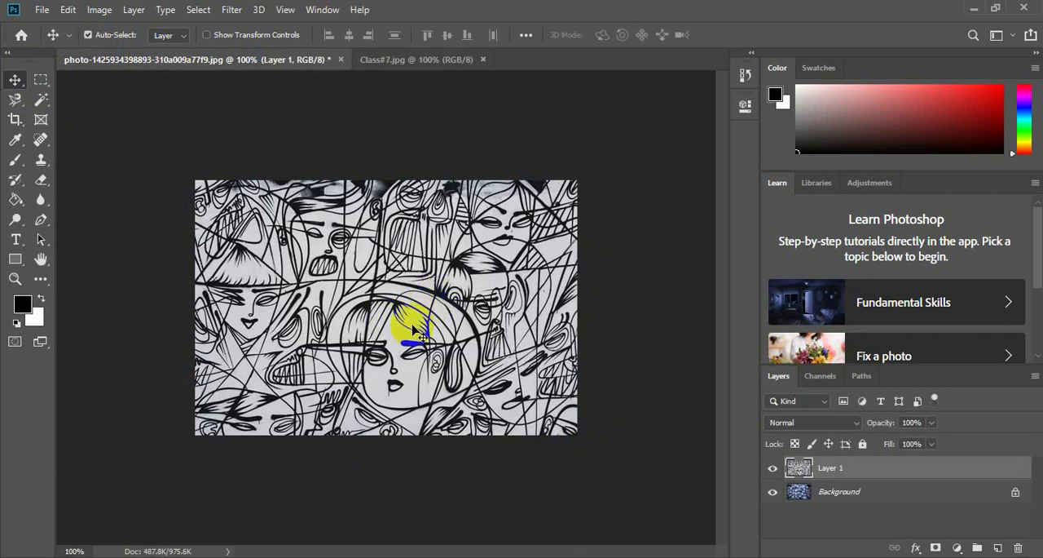
# Scale the pasted drawing layer to 71.98%, position it near the centre of the blueberries, and apply the transform.
pyautogui.press('ctrl')
pyautogui.hotkey('ctrl', 't')
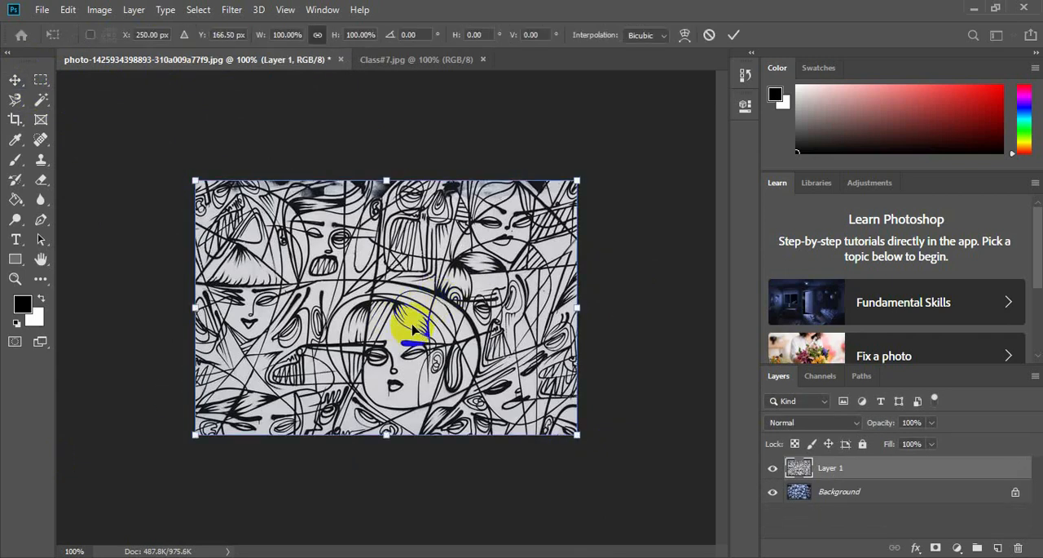
pyautogui.moveTo(578, 178); pyautogui.dragTo(471, 251)
pyautogui.moveTo(318, 362); pyautogui.dragTo(380, 314)
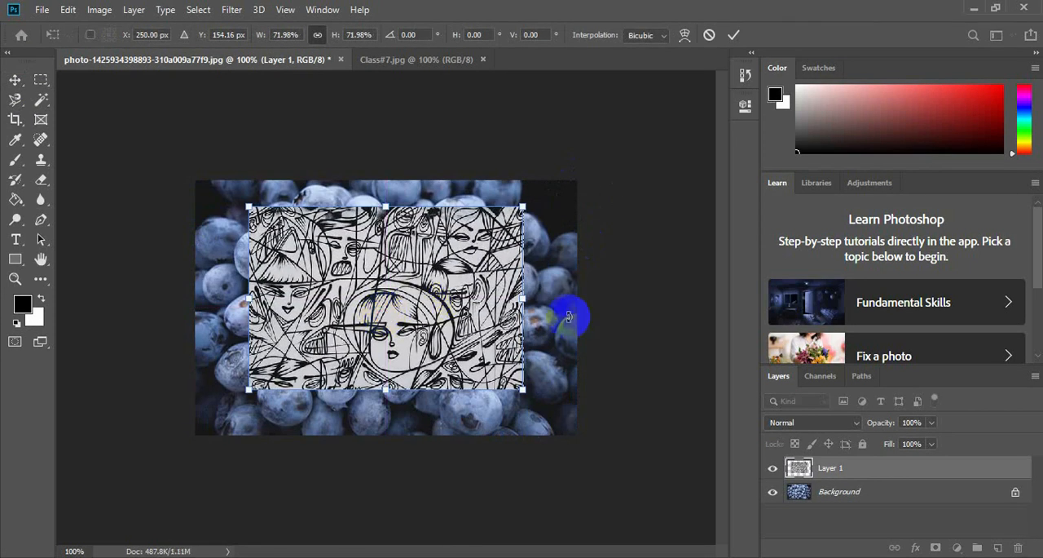
pyautogui.click(15, 81)
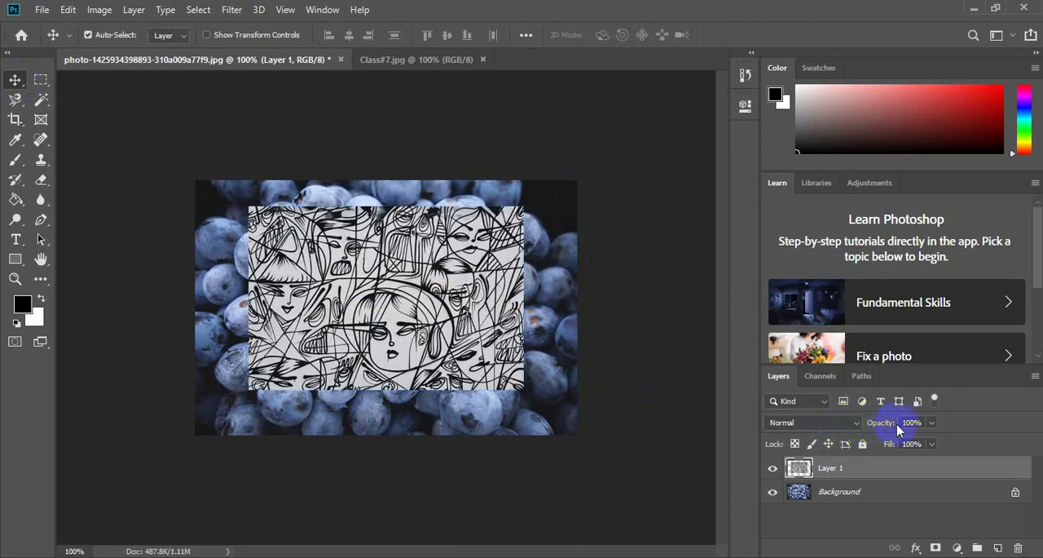
# Lower the drawing layer's opacity to 47% and set its blend mode to Dissolve.
pyautogui.click(931, 423)
pyautogui.moveTo(929, 441); pyautogui.dragTo(900, 445)
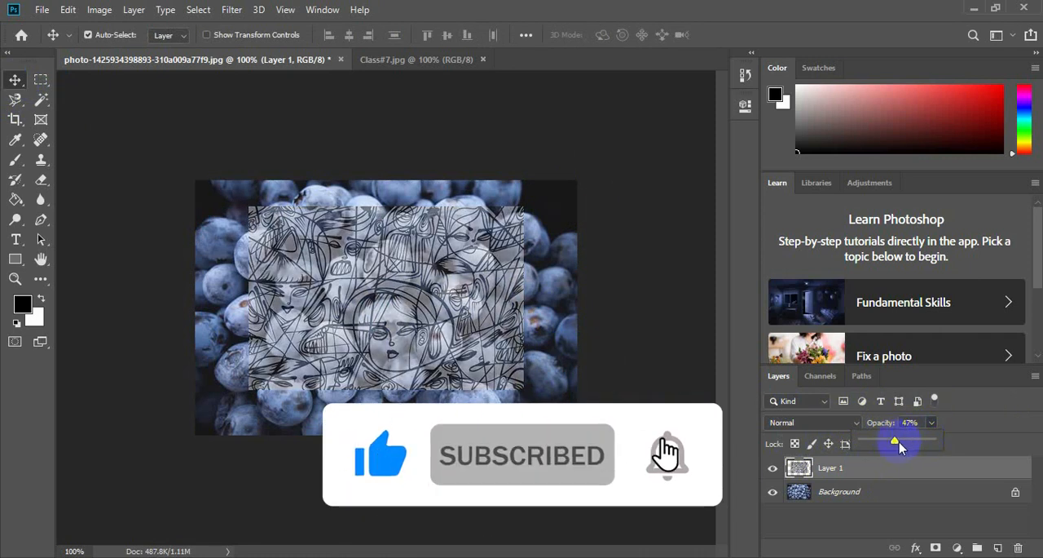
pyautogui.click(857, 422)
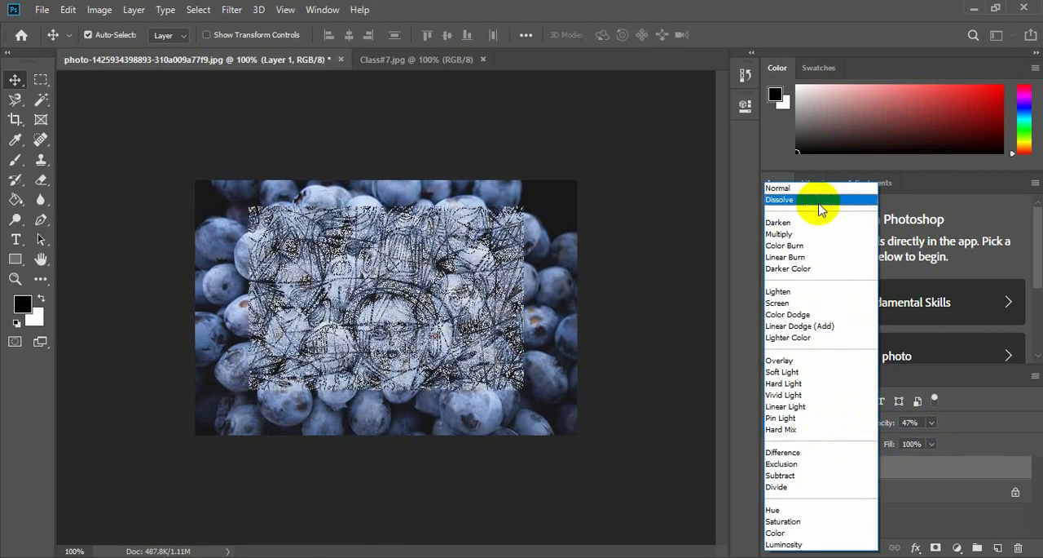
pyautogui.click(820, 210)
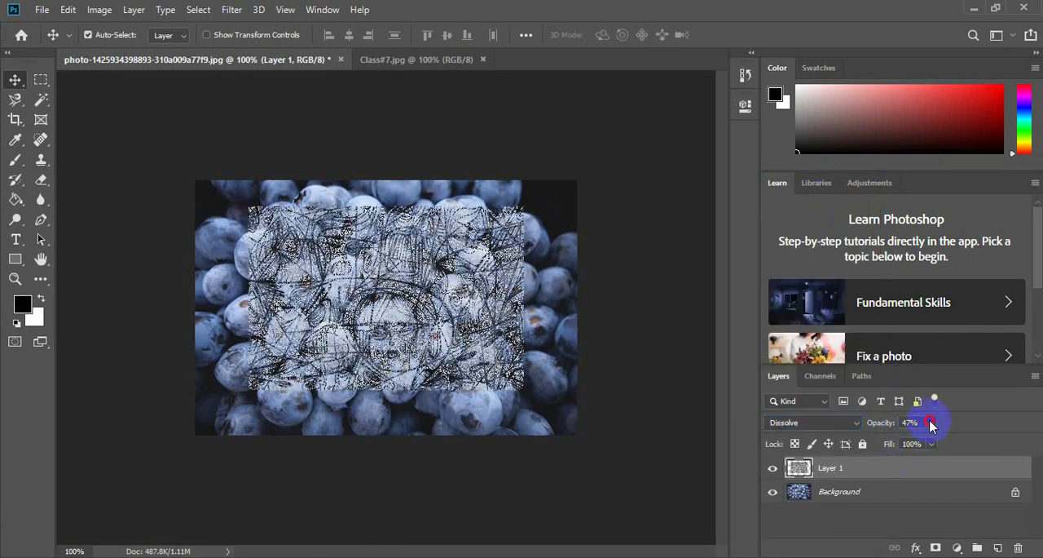
# Raise the drawing layer's opacity to 66% and examine the Dissolve pixel pattern up close.
pyautogui.click(931, 422)
pyautogui.moveTo(931, 442)
pyautogui.mouseDown()
pyautogui.moveTo(993, 441)
pyautogui.moveTo(966, 443)
pyautogui.mouseUp()
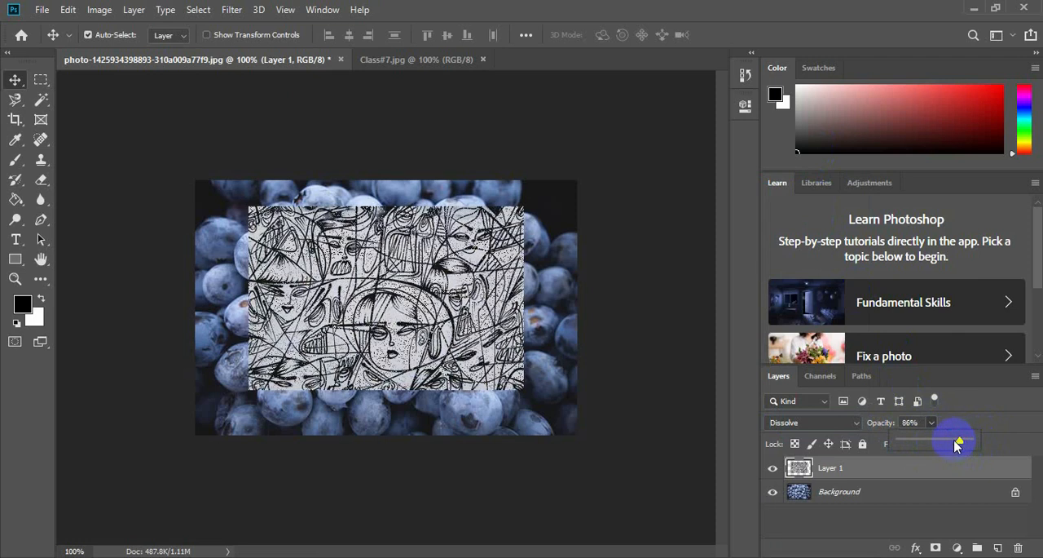
pyautogui.moveTo(958, 444); pyautogui.dragTo(955, 445)
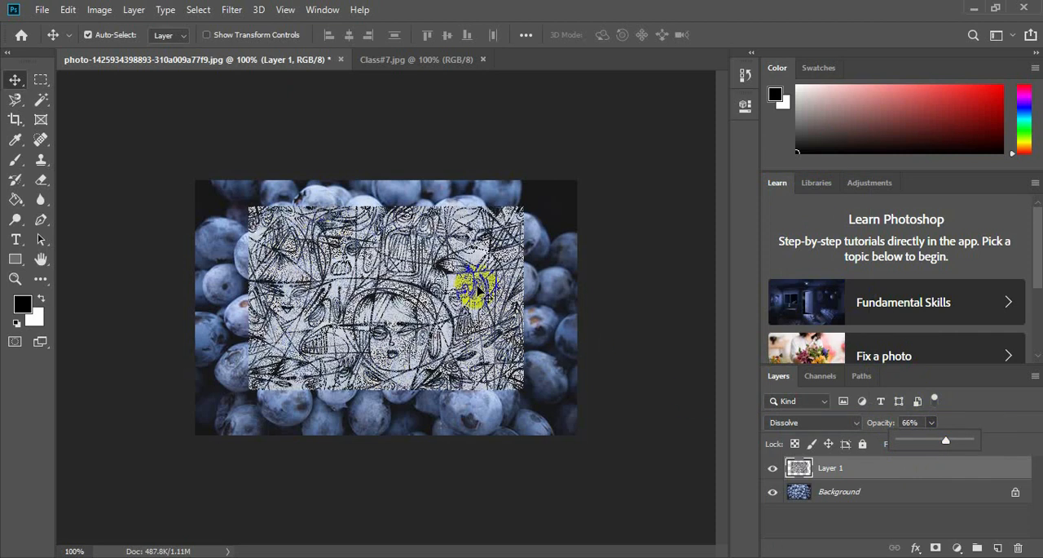
pyautogui.scroll(2, 477, 289)
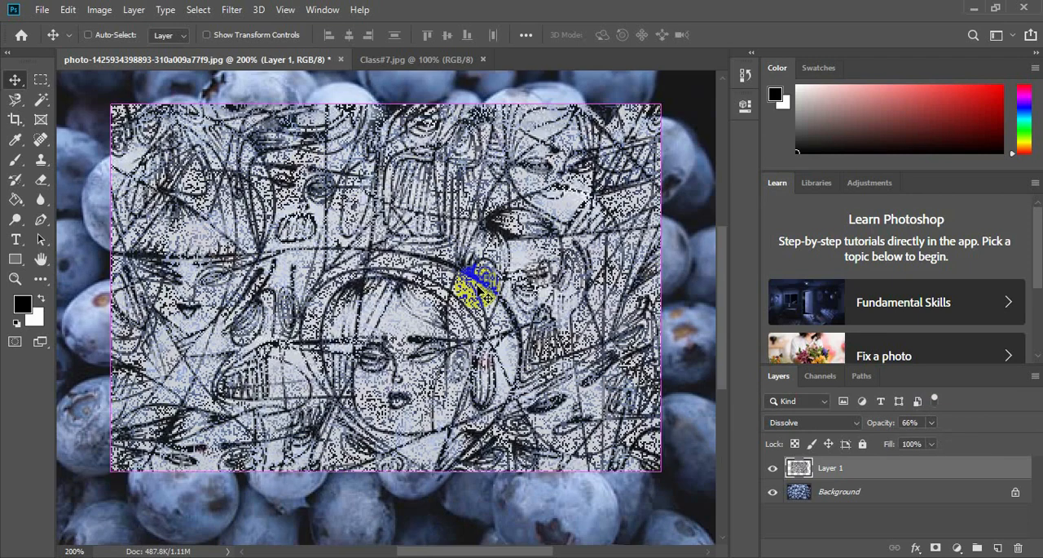
pyautogui.scroll(2, 479, 285)
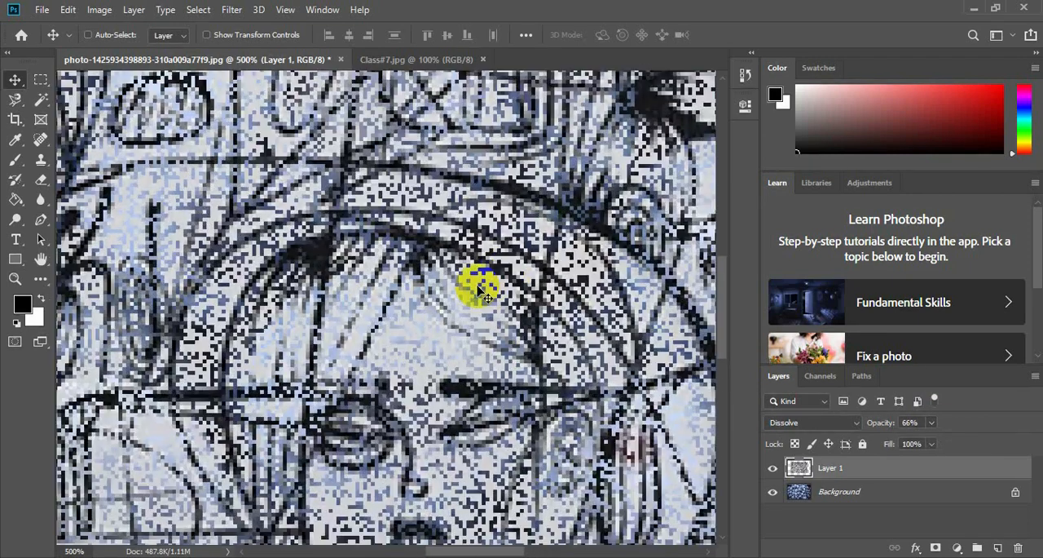
pyautogui.scroll(3, 480, 291)
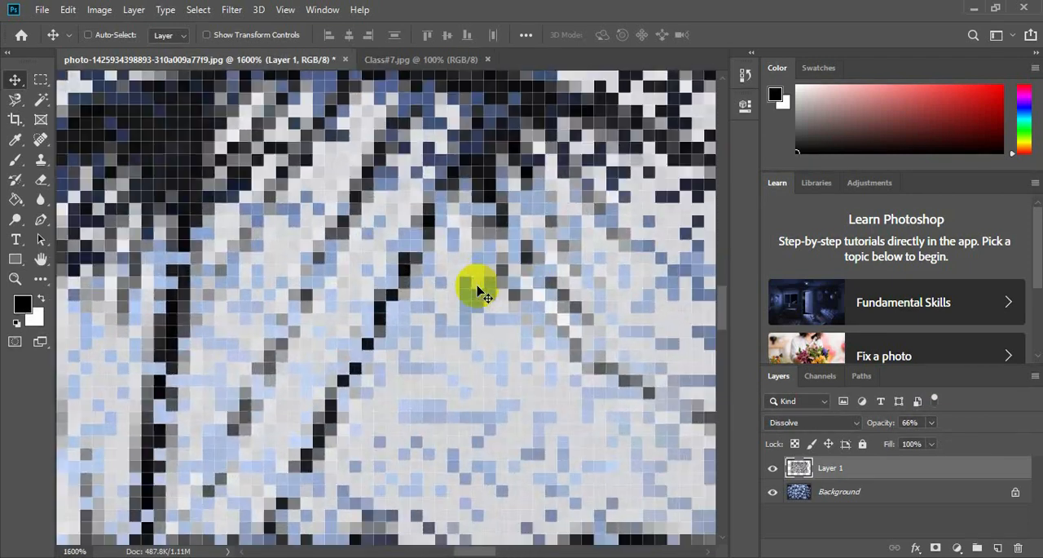
pyautogui.scroll(-3, 479, 291)
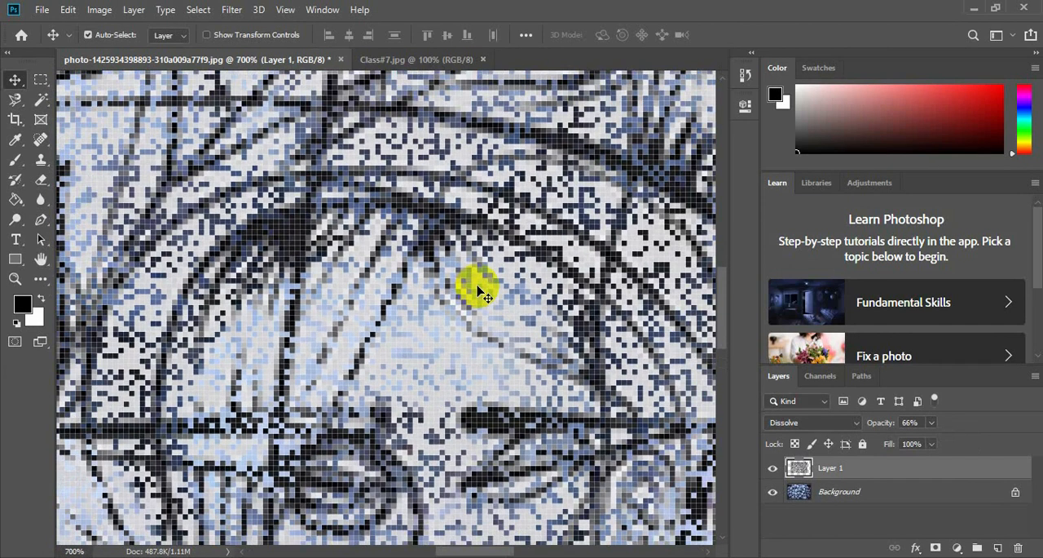
# Set the drawing layer's opacity to 100% and inspect the drawing in Dissolve mode at high magnification.
pyautogui.click(930, 422)
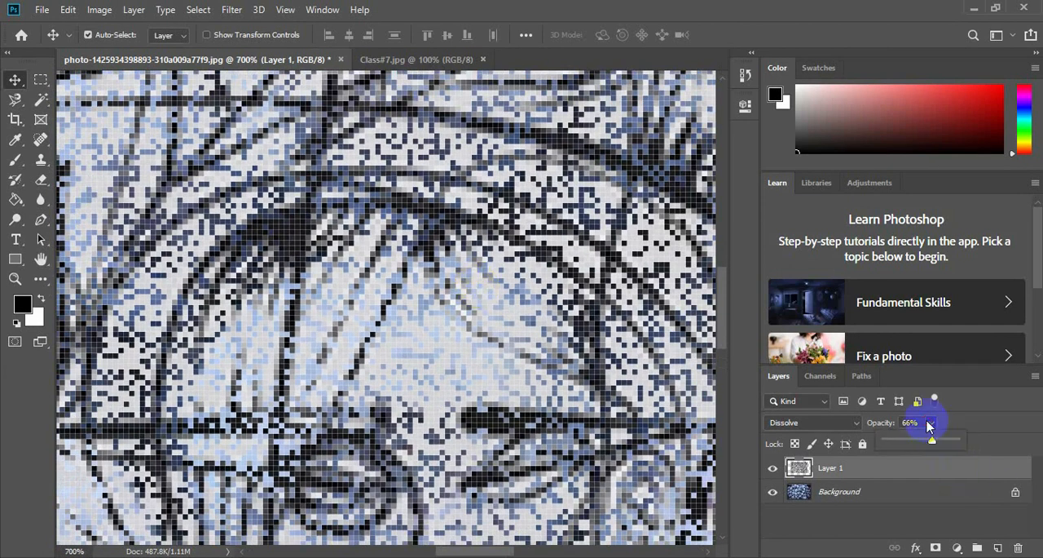
pyautogui.moveTo(934, 441); pyautogui.dragTo(983, 441)
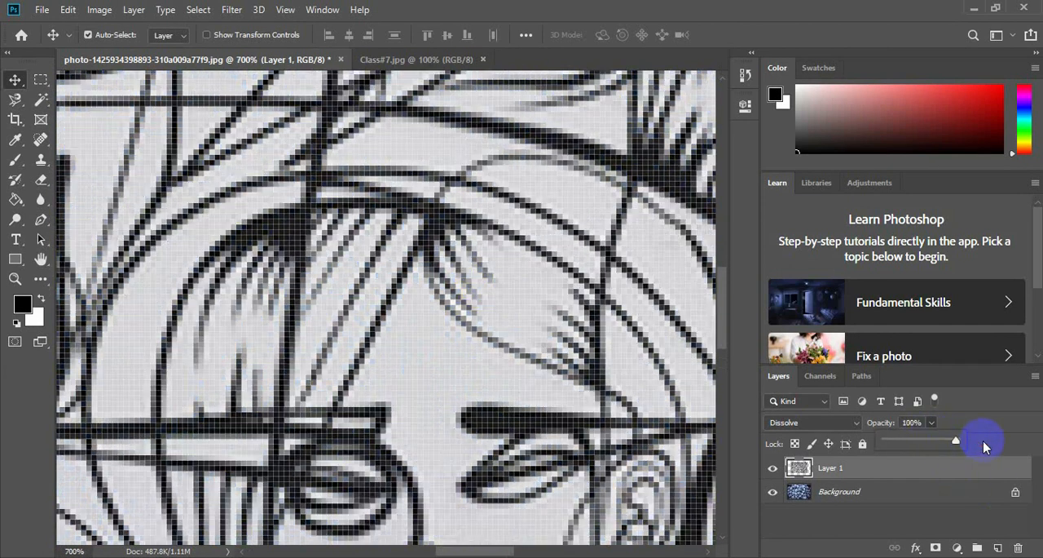
pyautogui.scroll(-1, 387, 290)
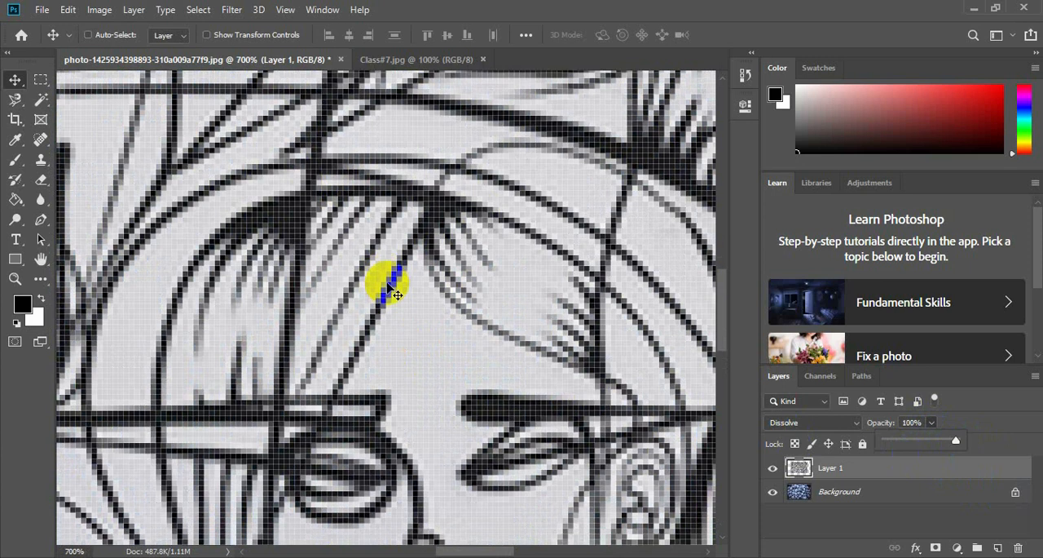
pyautogui.scroll(-3, 396, 293)
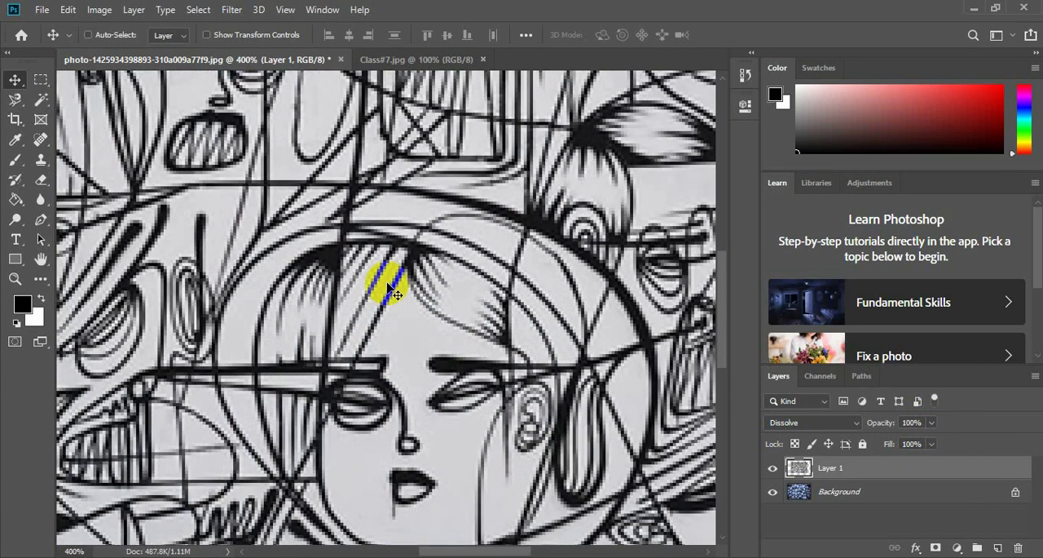
pyautogui.scroll(-1, 396, 294)
pyautogui.scroll(1, 395, 293)
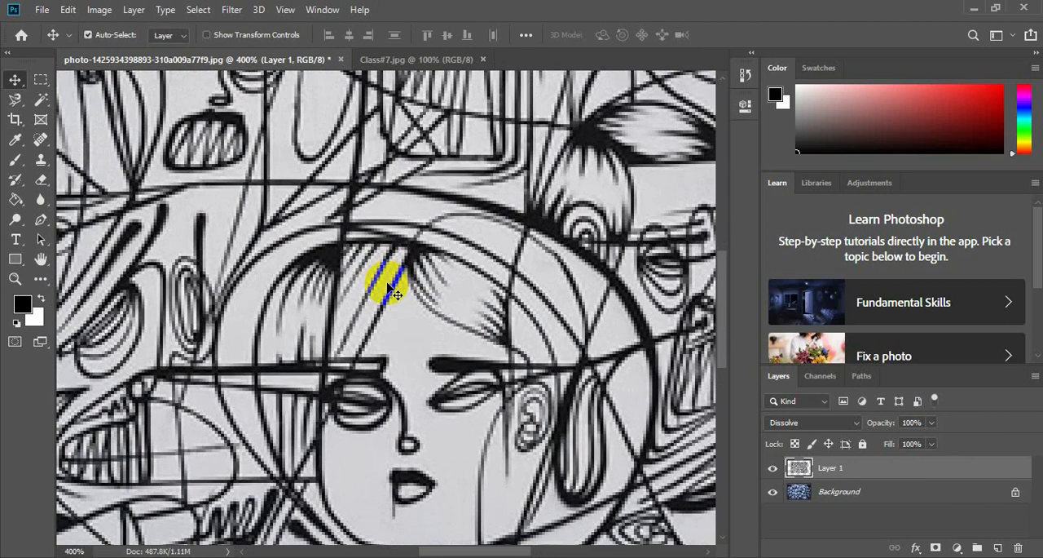
# Lower the drawing layer's opacity gradually to 0% to compare the Dissolve effect, and restore it to 100%.
pyautogui.click(931, 423)
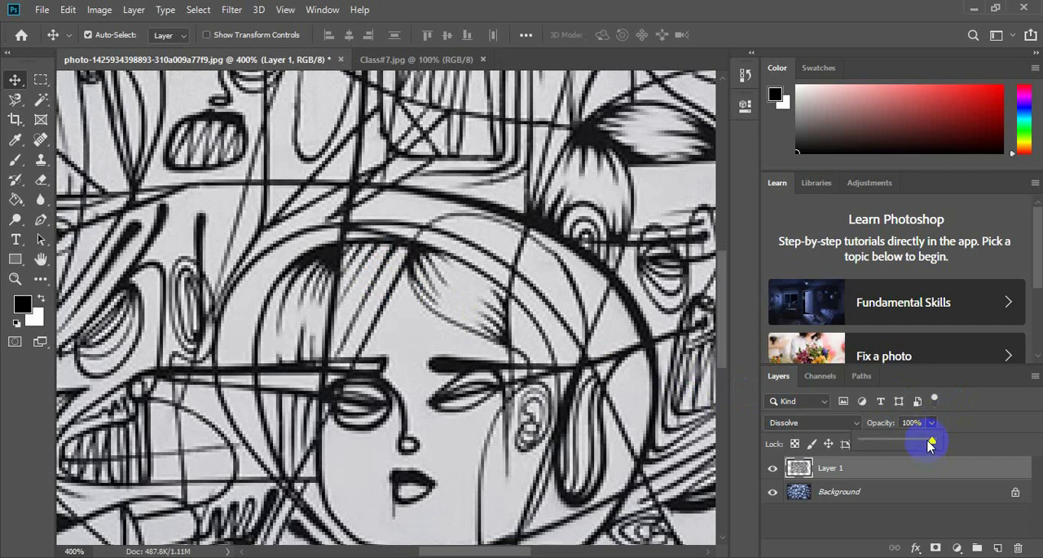
pyautogui.click(927, 441)
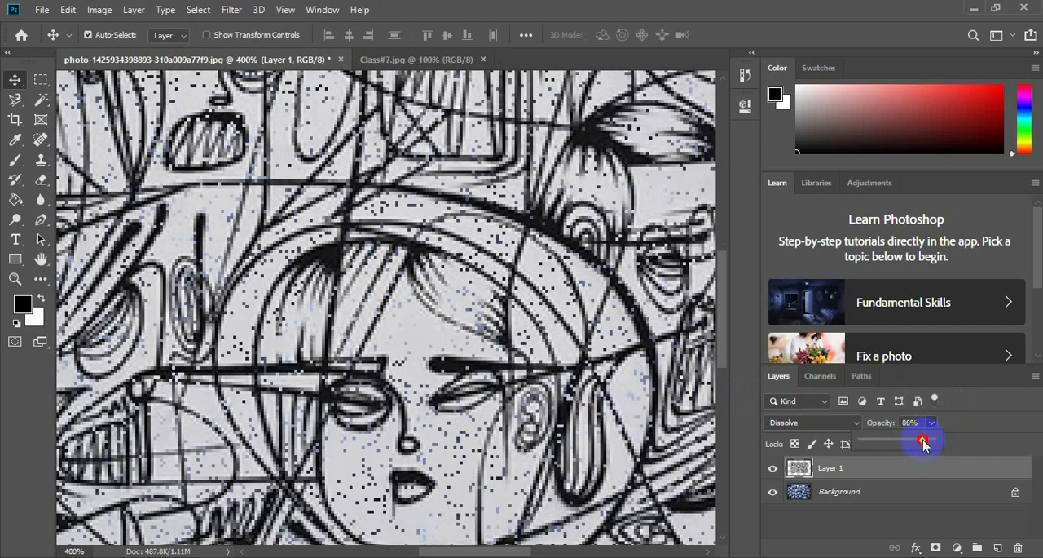
pyautogui.click(923, 441)
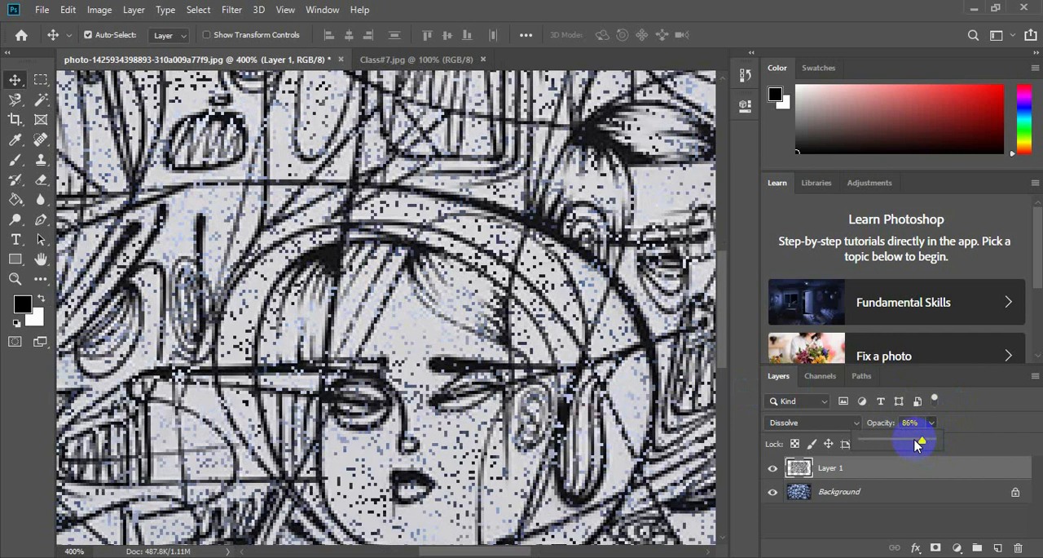
pyautogui.click(914, 441)
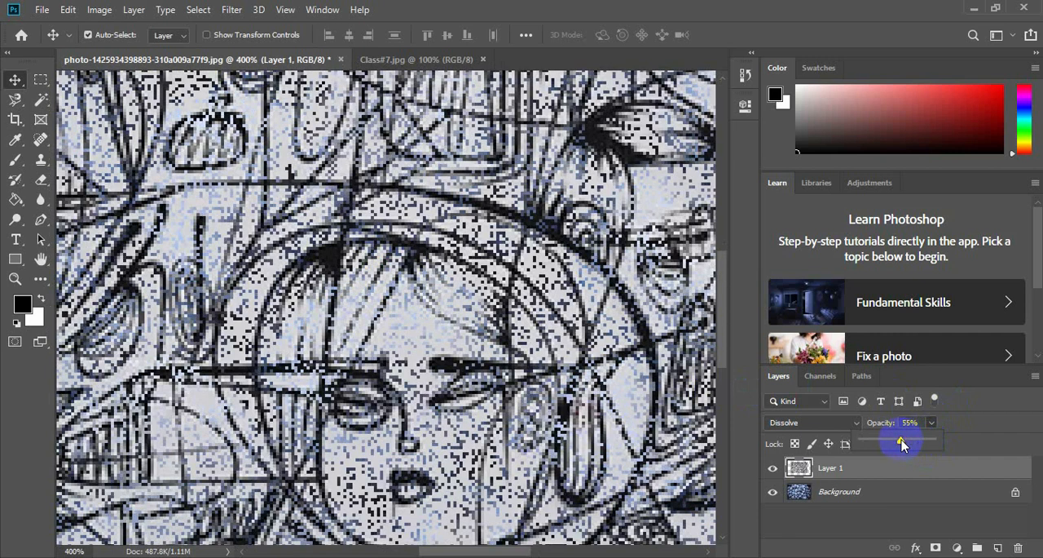
pyautogui.moveTo(902, 443); pyautogui.dragTo(850, 436)
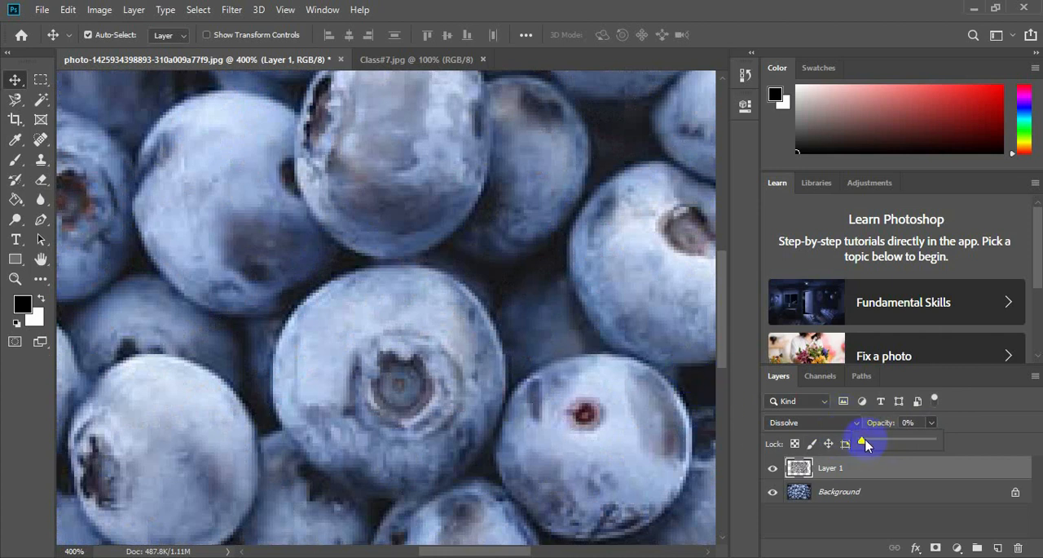
pyautogui.moveTo(867, 444); pyautogui.dragTo(954, 440)
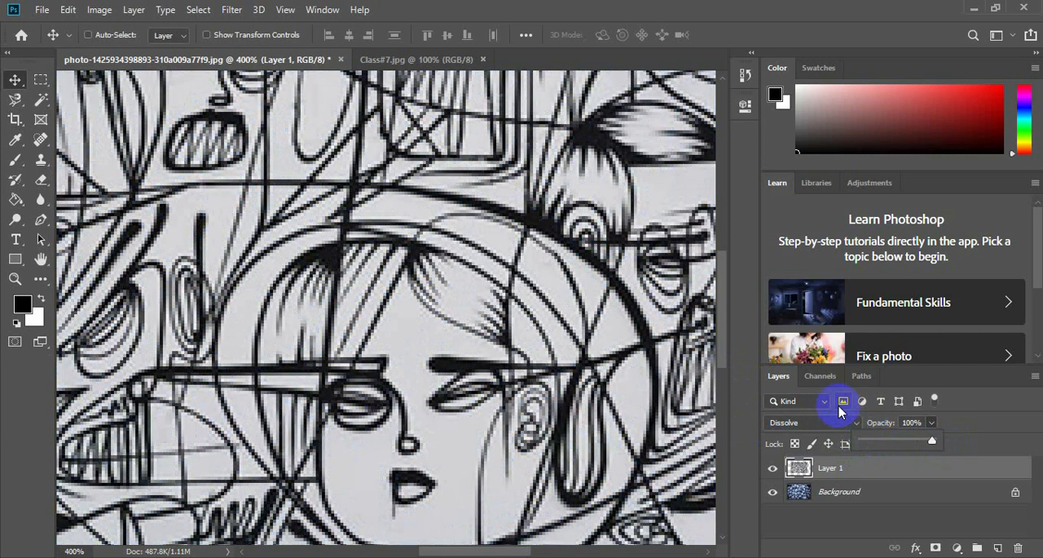
pyautogui.hotkey('ctrl', '1')
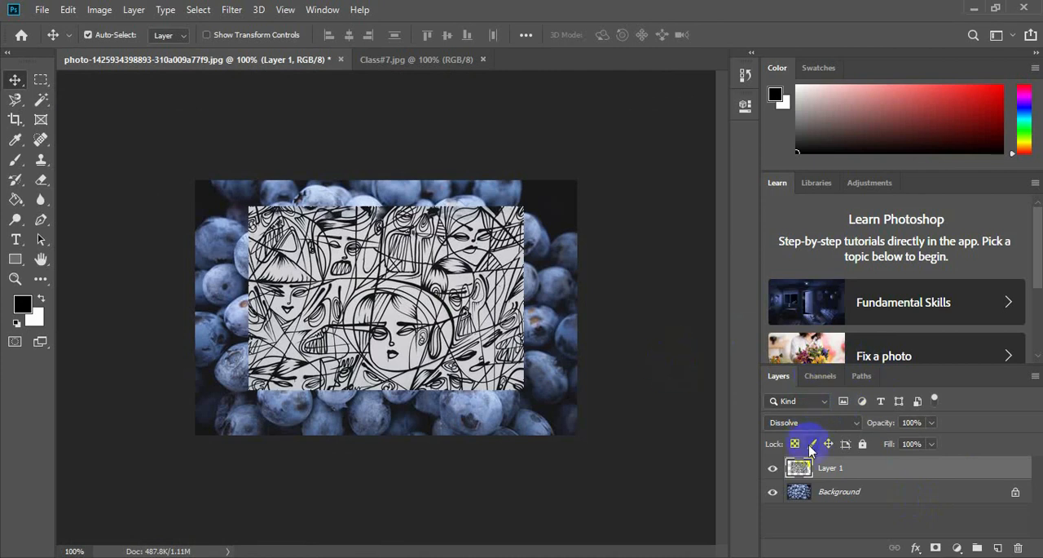
# Change the drawing layer's blend mode to Darken and examine the blended lines over the blueberries.
pyautogui.click(857, 423)
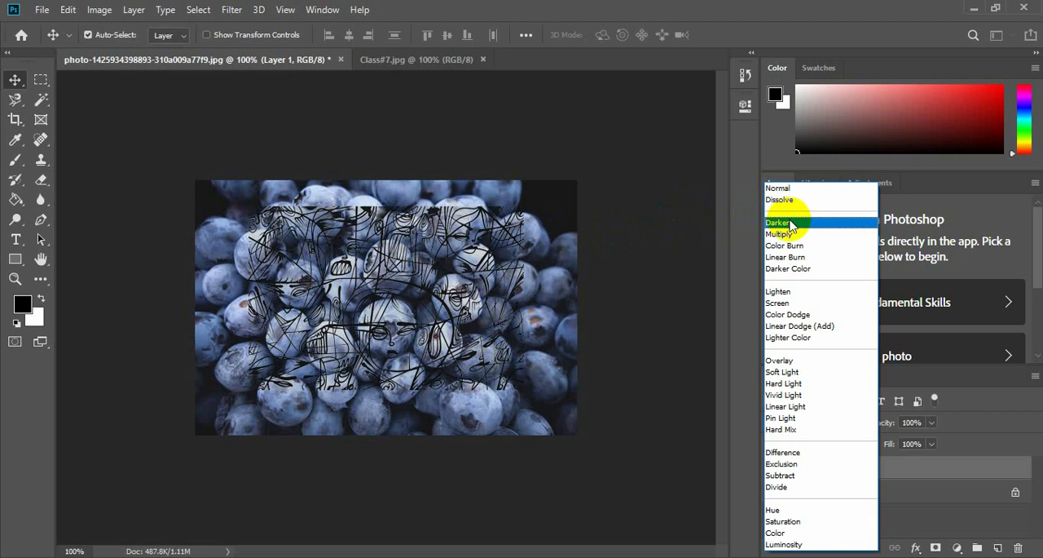
pyautogui.click(789, 222)
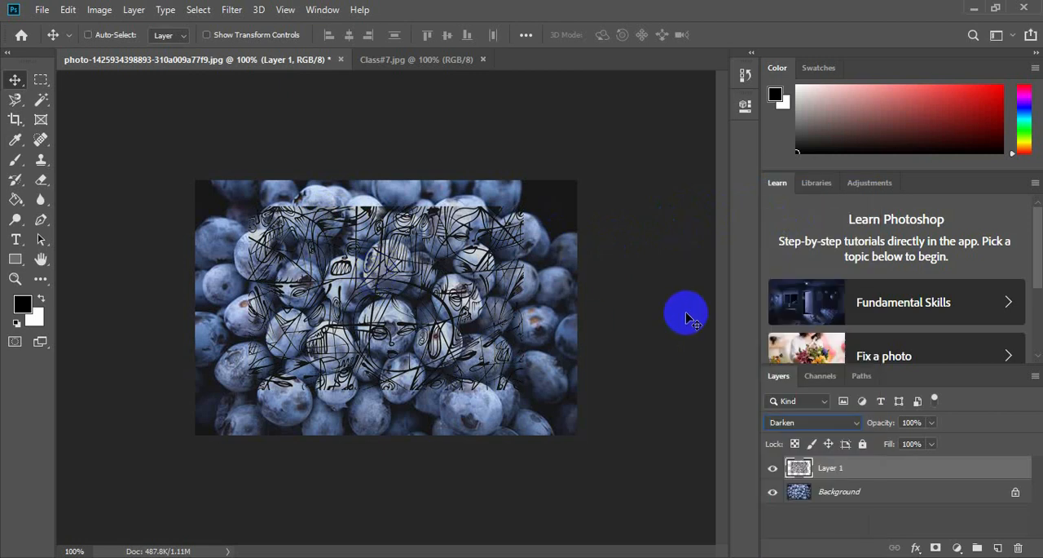
pyautogui.hotkey('ctrl', '+')
pyautogui.hotkey('ctrl', '+')
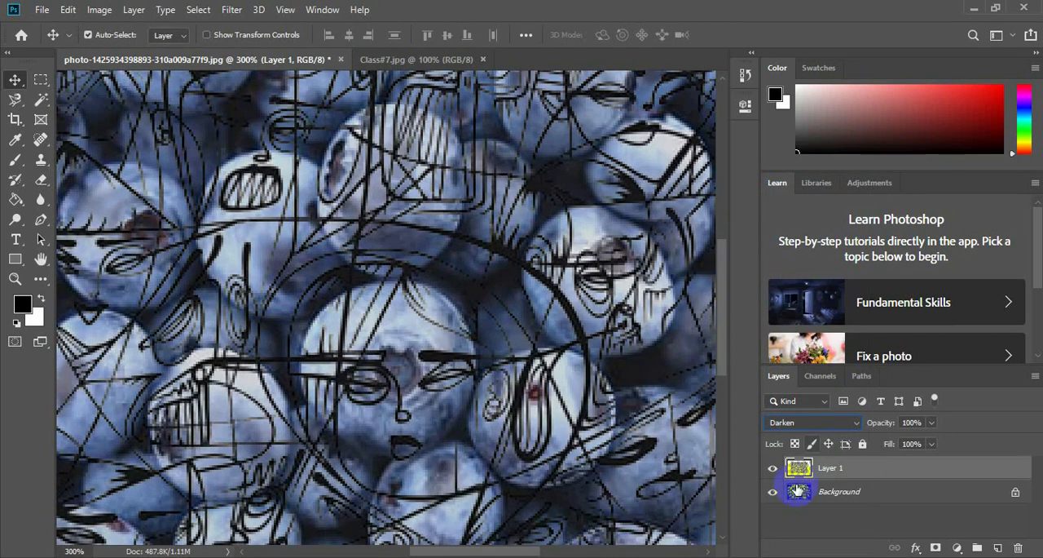
# Hide and show the Background layer to compare the drawing alone with its Darken blend over the blueberries.
pyautogui.click(774, 494)
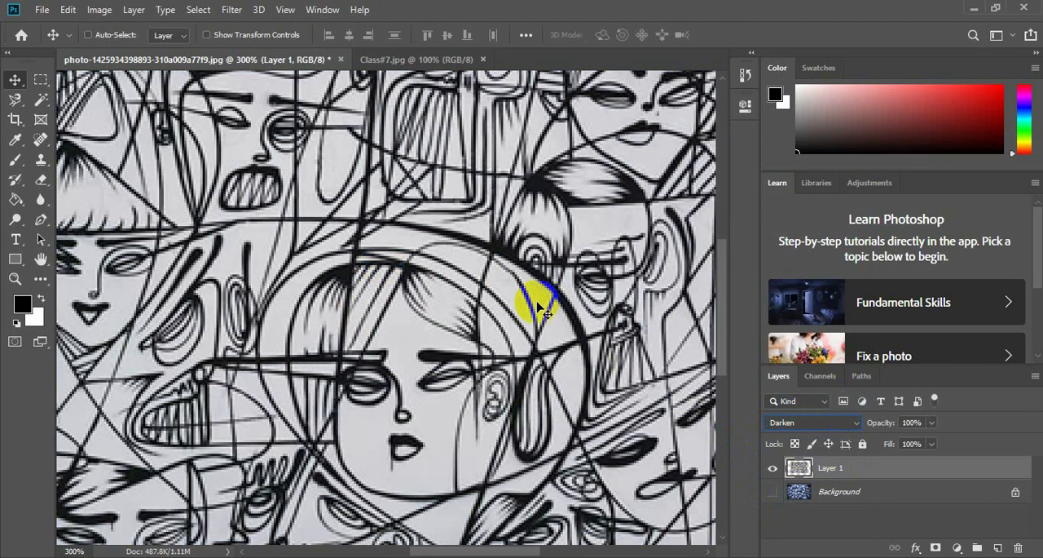
pyautogui.hotkey('ctrl', '-')
pyautogui.hotkey('ctrl', '-')
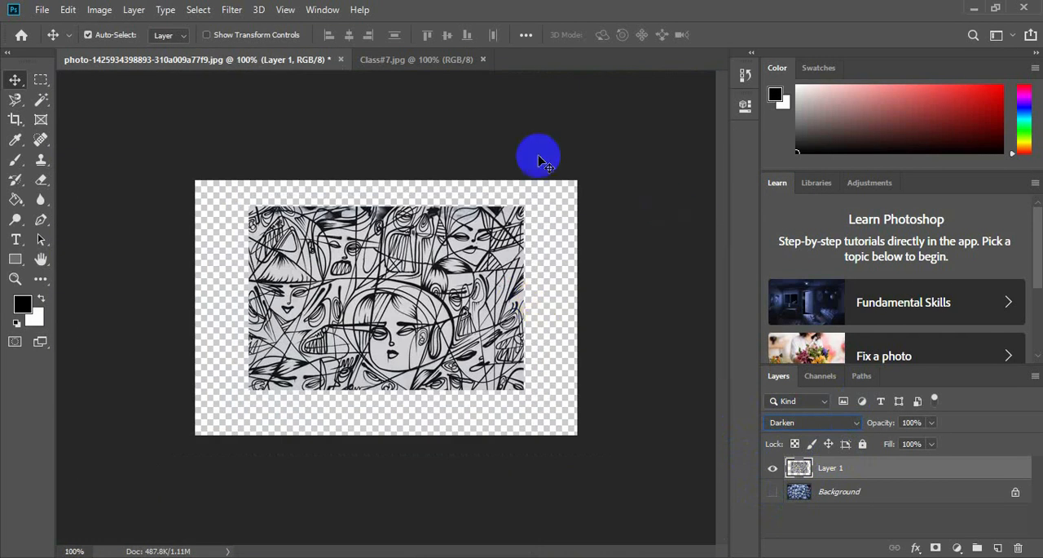
pyautogui.click(771, 491)
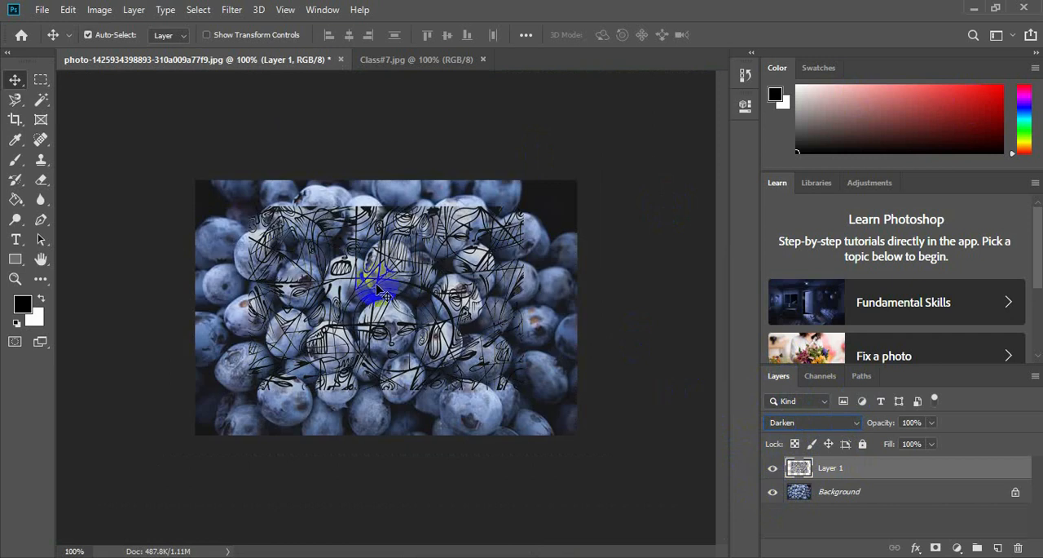
pyautogui.hotkey('ctrl', '+')
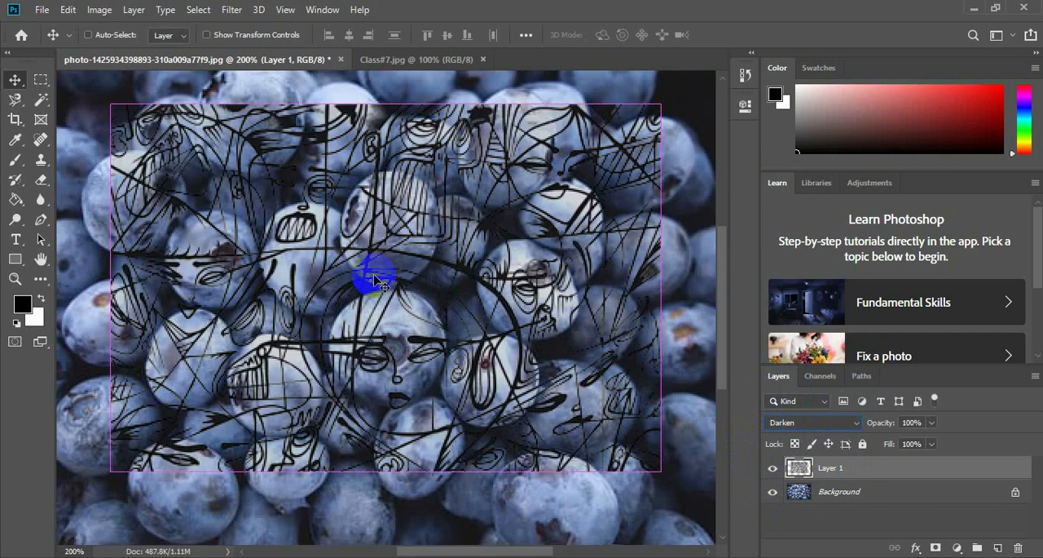
pyautogui.hotkey('ctrl', '+')
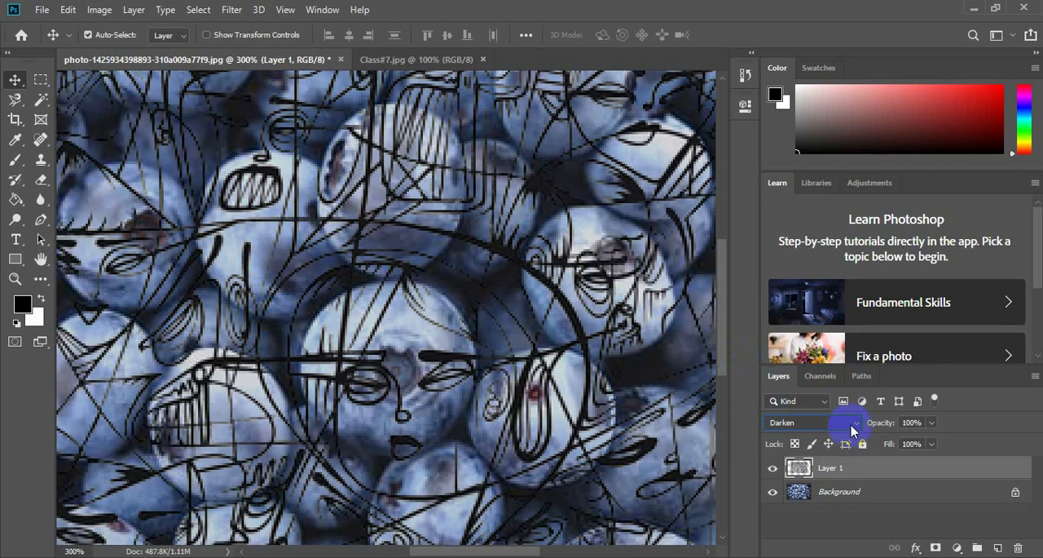
pyautogui.hotkey('ctrl', '-')
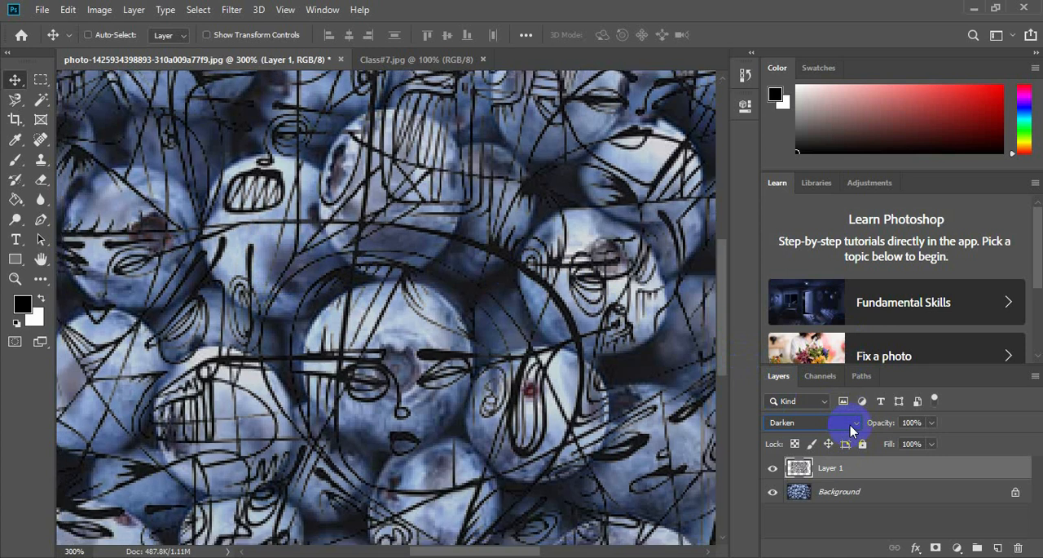
pyautogui.hotkey('ctrl', '-')
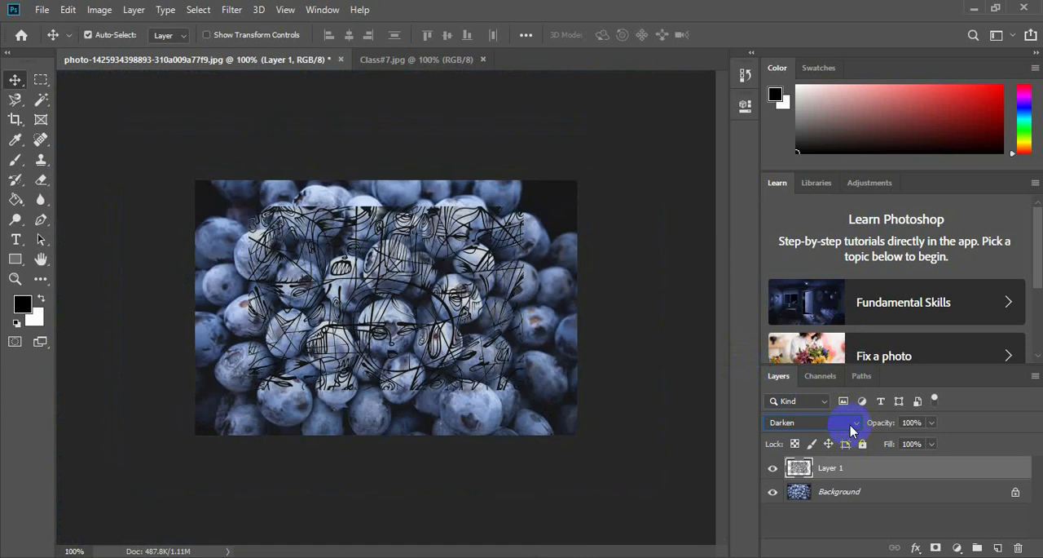
# Change the drawing layer's blend mode to Lighten and examine how the blueberries blend with the drawing.
pyautogui.click(851, 429)
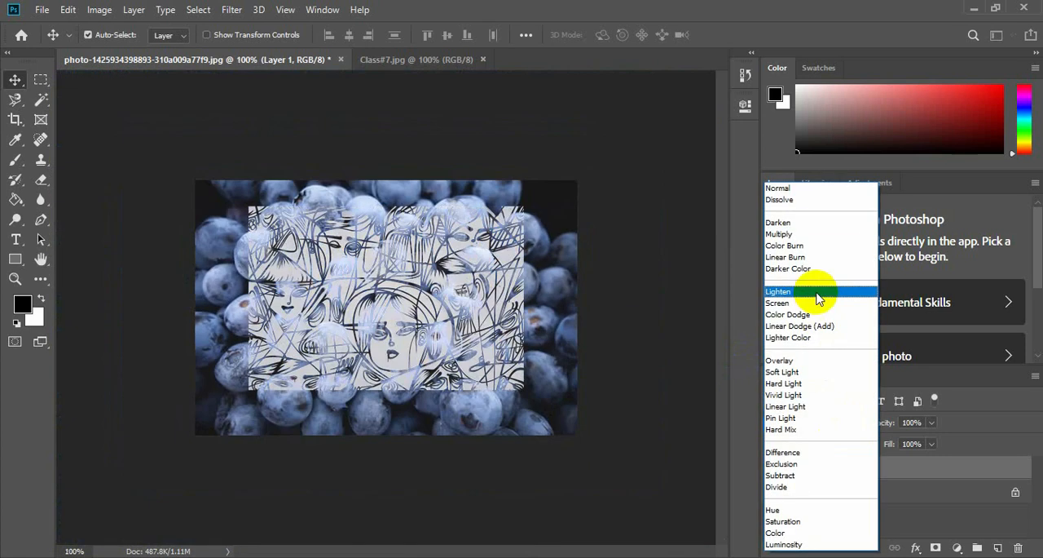
pyautogui.click(818, 296)
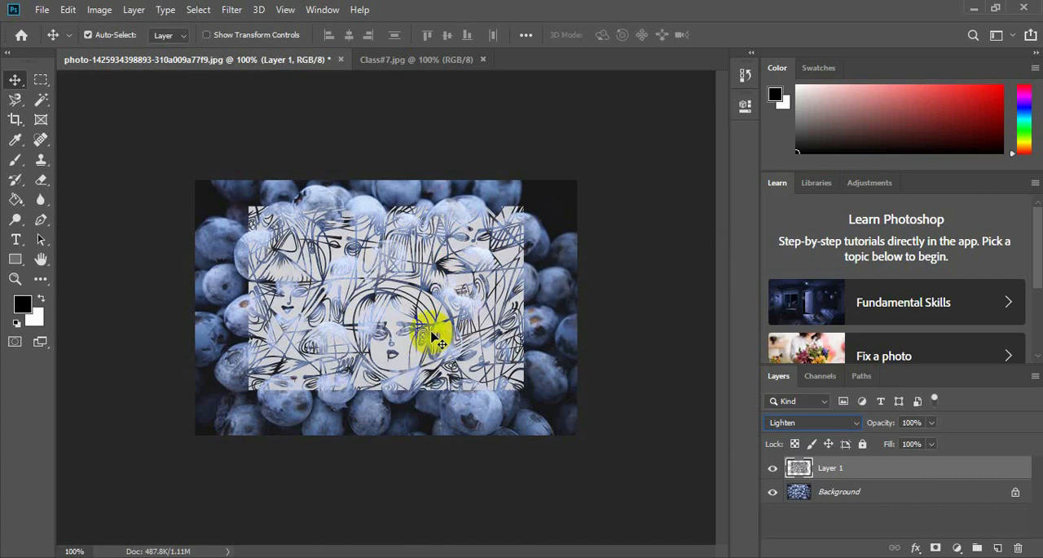
pyautogui.scroll(2, 425, 269)
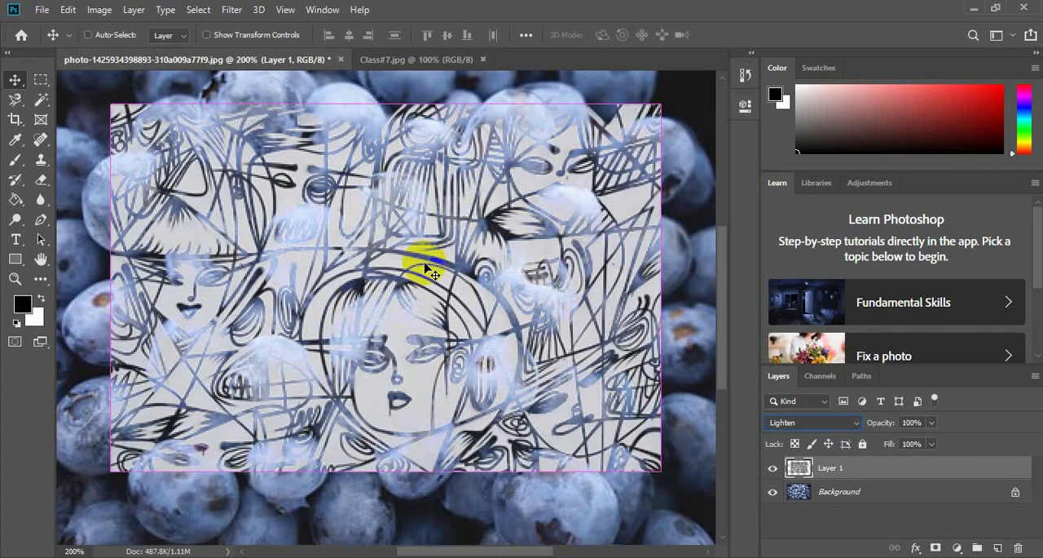
pyautogui.scroll(1, 425, 269)
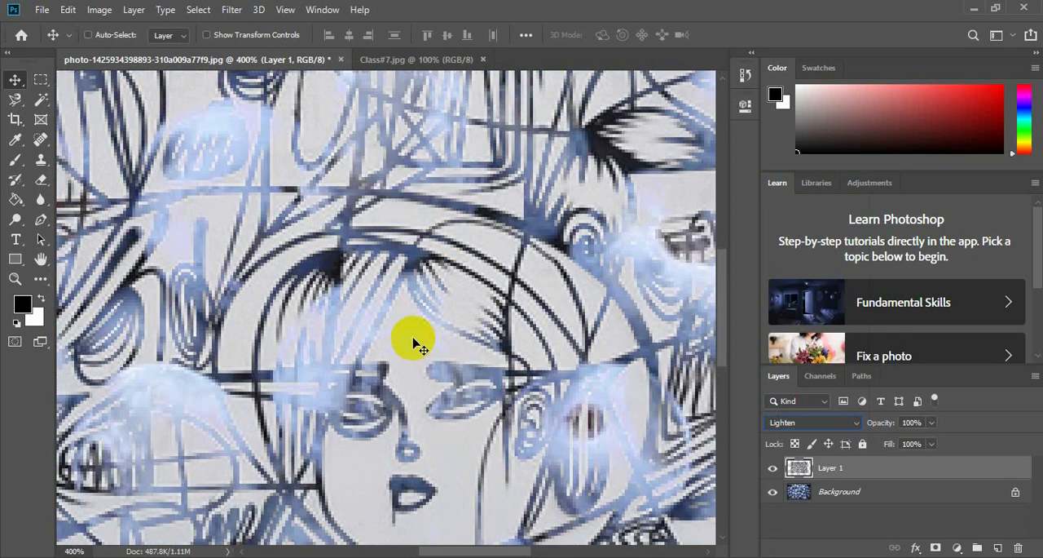
pyautogui.scroll(-4, 413, 344)
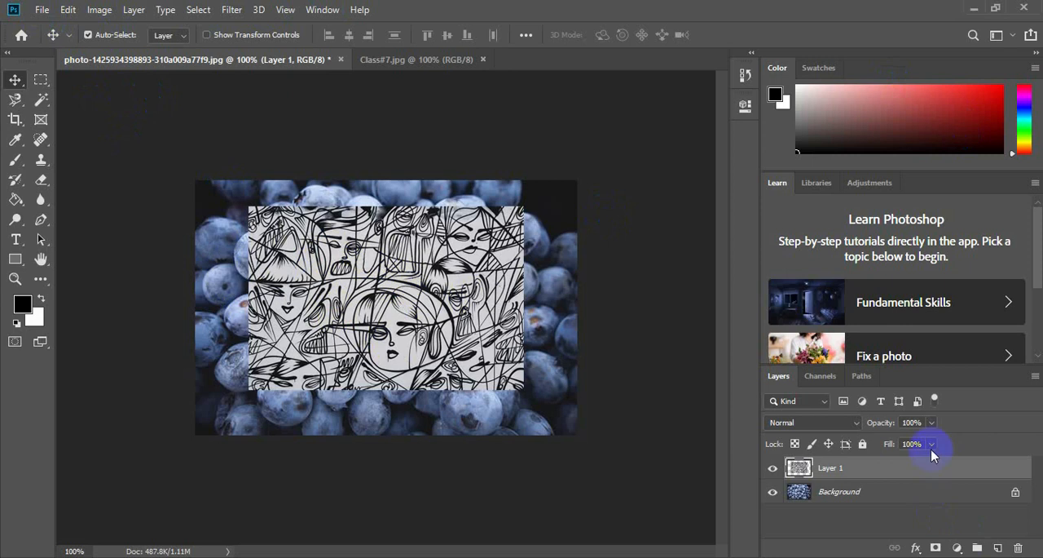
# Delete the drawing layer from the blueberry photo and open Class6.jpg from the Class#3 folder.
pyautogui.moveTo(839, 475); pyautogui.dragTo(1021, 548)
pyautogui.click(42, 11)
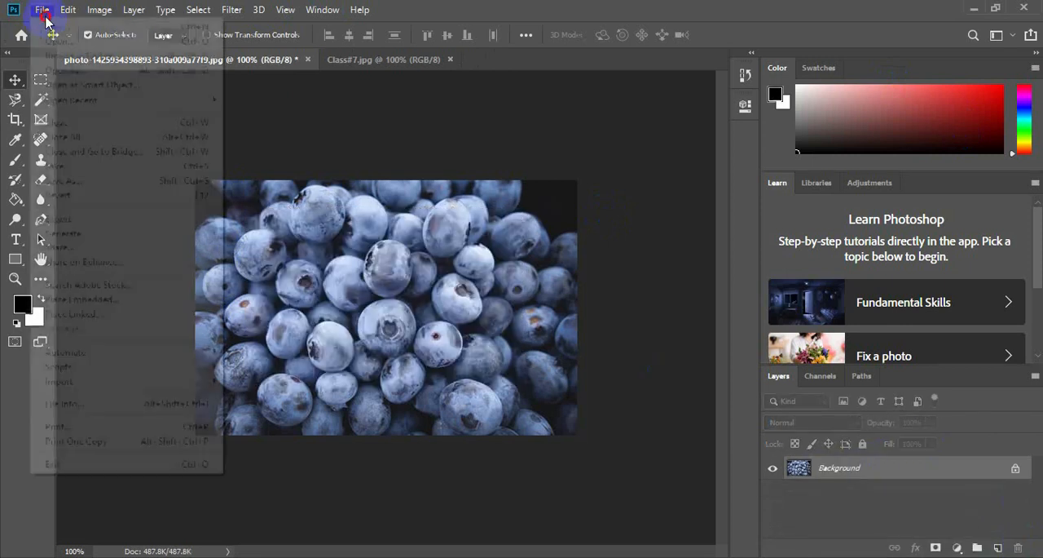
pyautogui.click(590, 211)
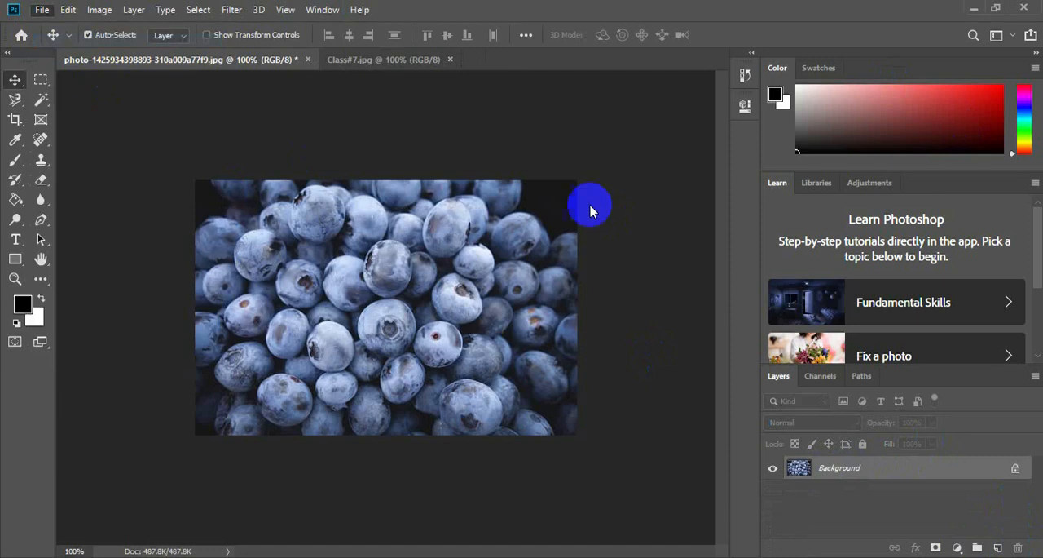
pyautogui.click(274, 210)
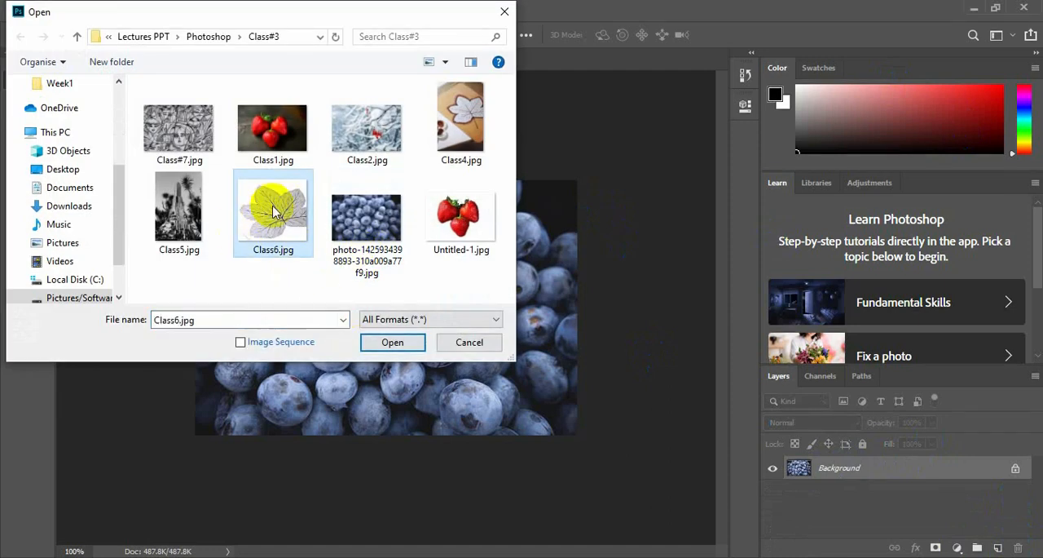
pyautogui.click(386, 342)
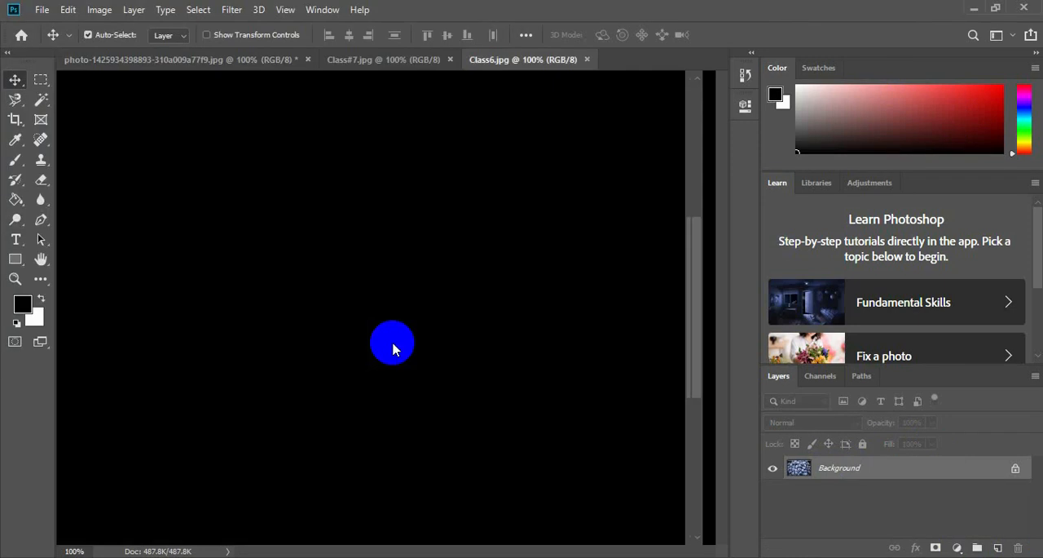
# Bring the Class6.jpg leaf image into the blueberry photo, scale it to about 79.5%, and centre it.
pyautogui.moveTo(477, 357); pyautogui.dragTo(381, 309)
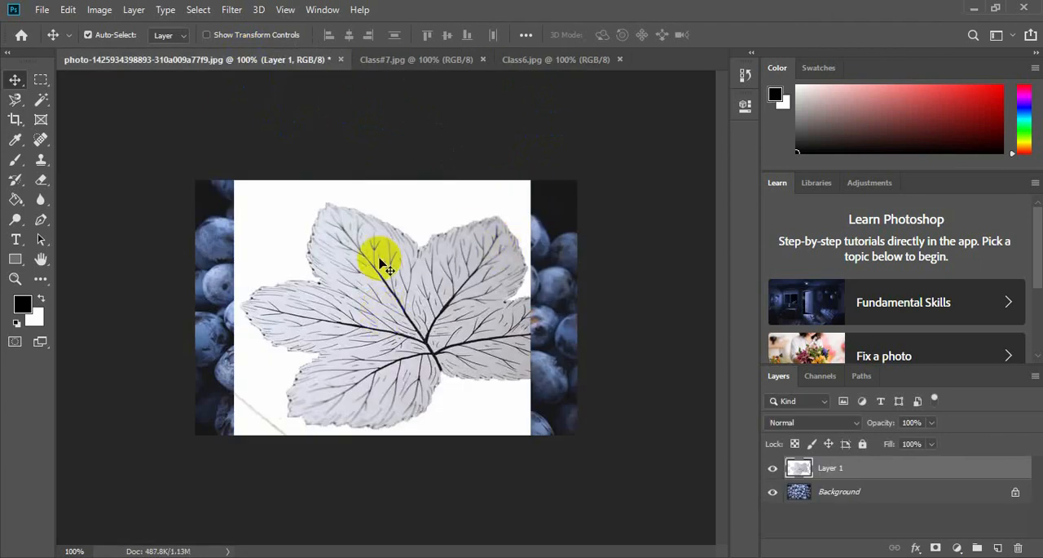
pyautogui.hotkey('ctrl', 't')
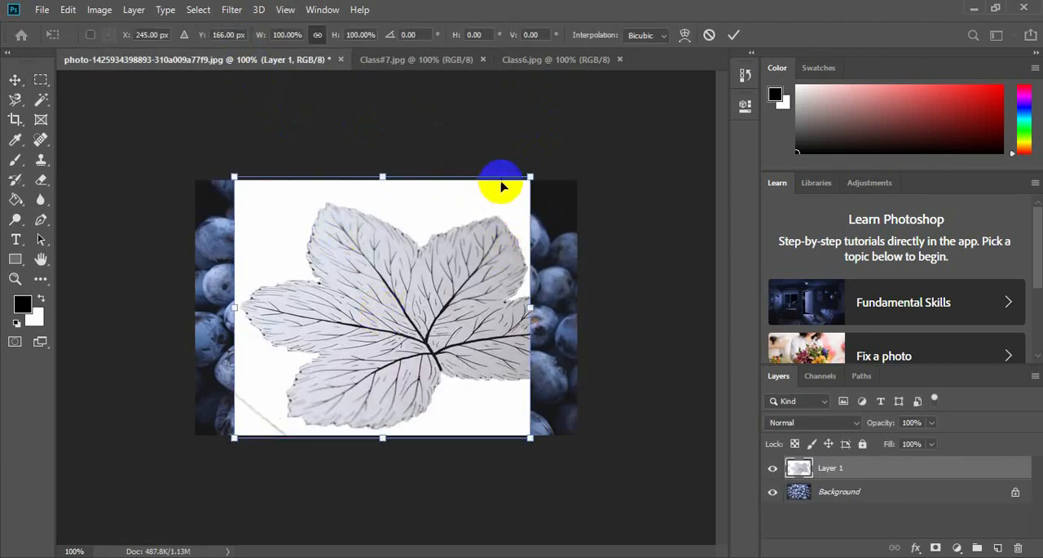
pyautogui.moveTo(530, 177); pyautogui.dragTo(469, 231)
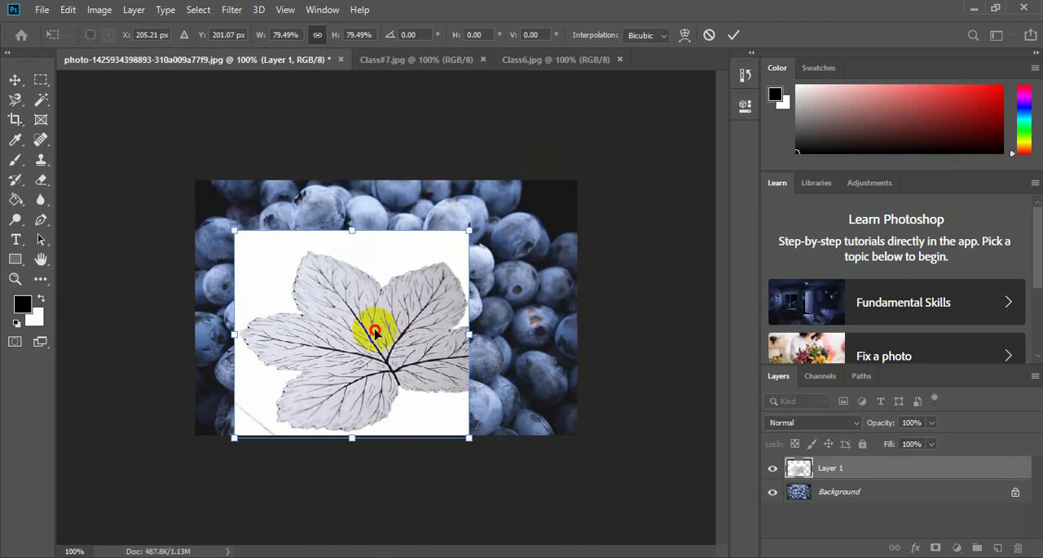
pyautogui.moveTo(375, 331); pyautogui.dragTo(419, 309)
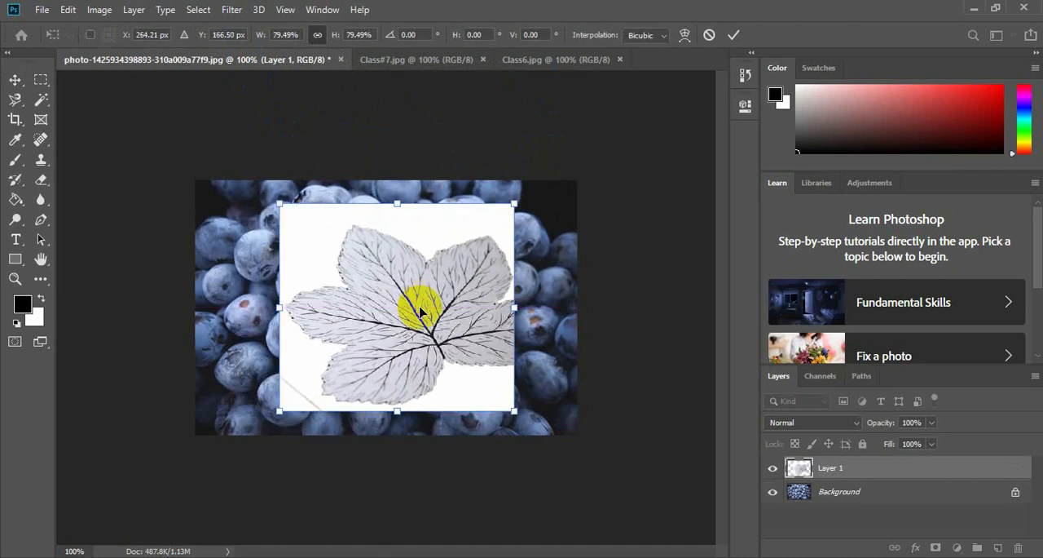
pyautogui.click(648, 287)
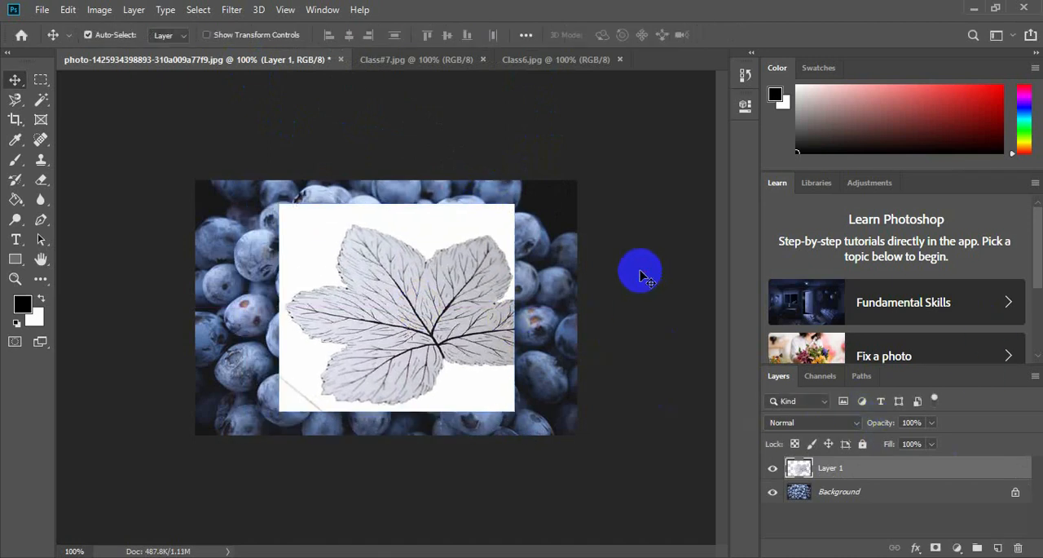
# Change the leaf layer's blend mode to Multiply and examine the blended veins over the blueberries up close.
pyautogui.click(854, 426)
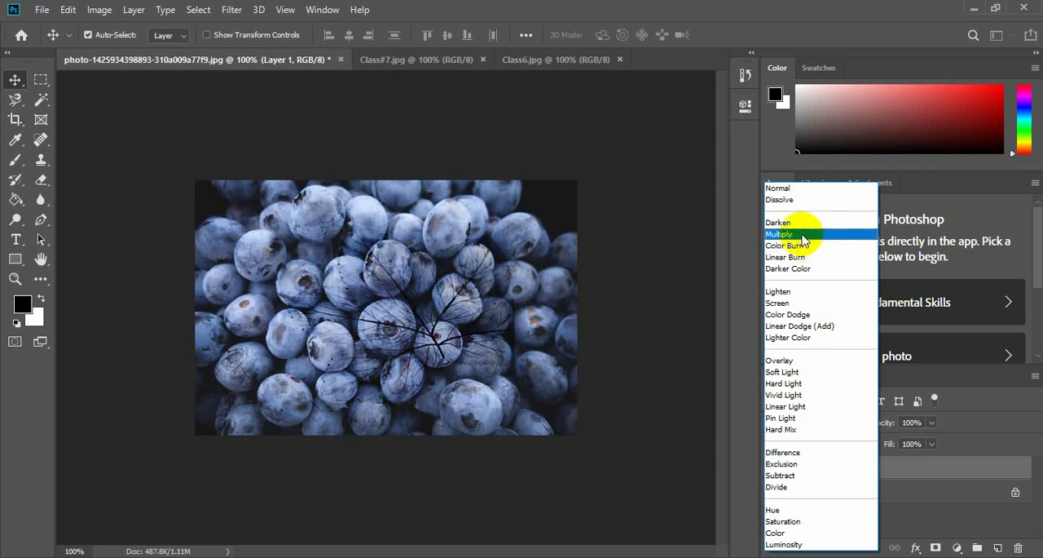
pyautogui.click(803, 239)
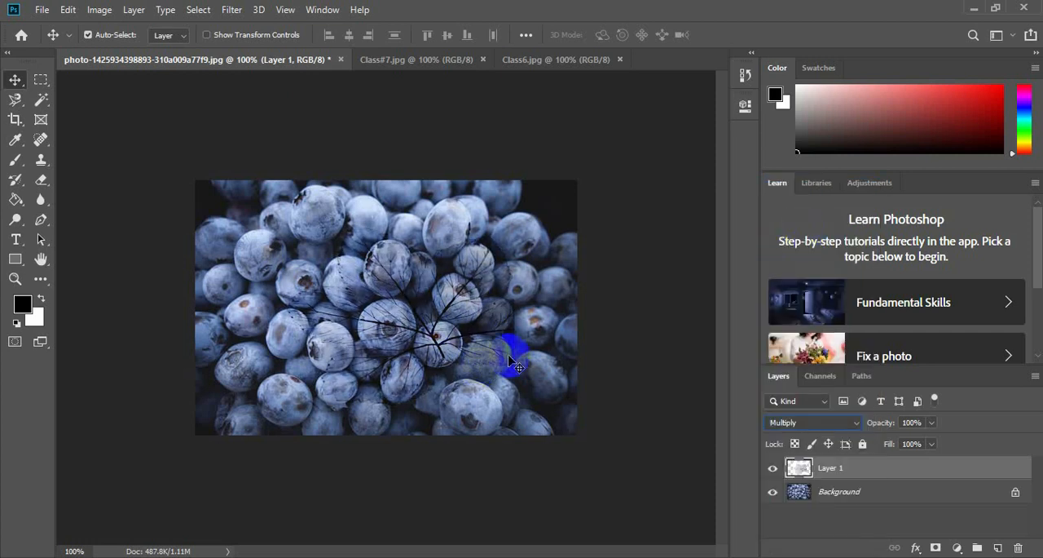
pyautogui.hotkey('ctrl', '+')
pyautogui.hotkey('ctrl', '+')
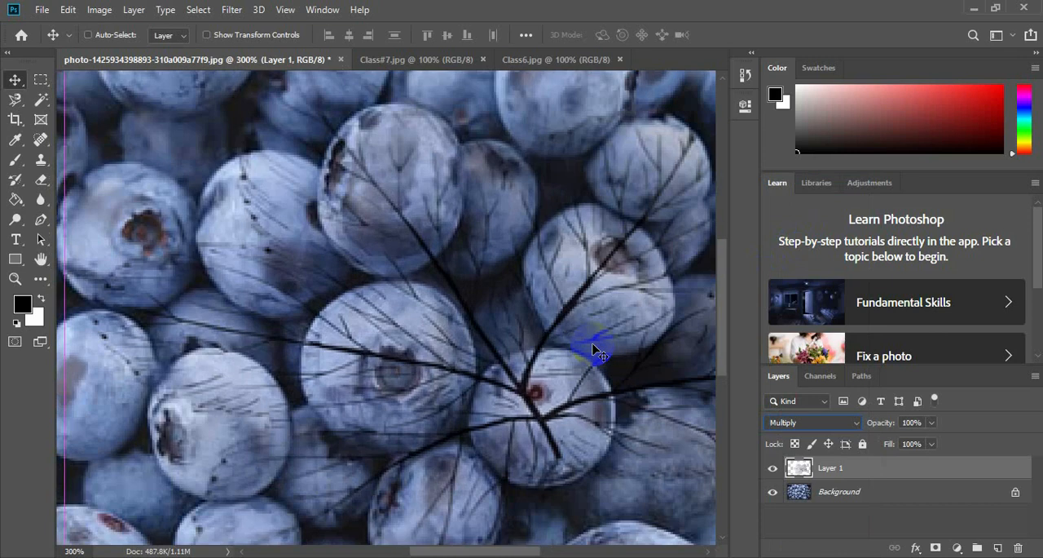
pyautogui.hotkey('ctrl', '-')
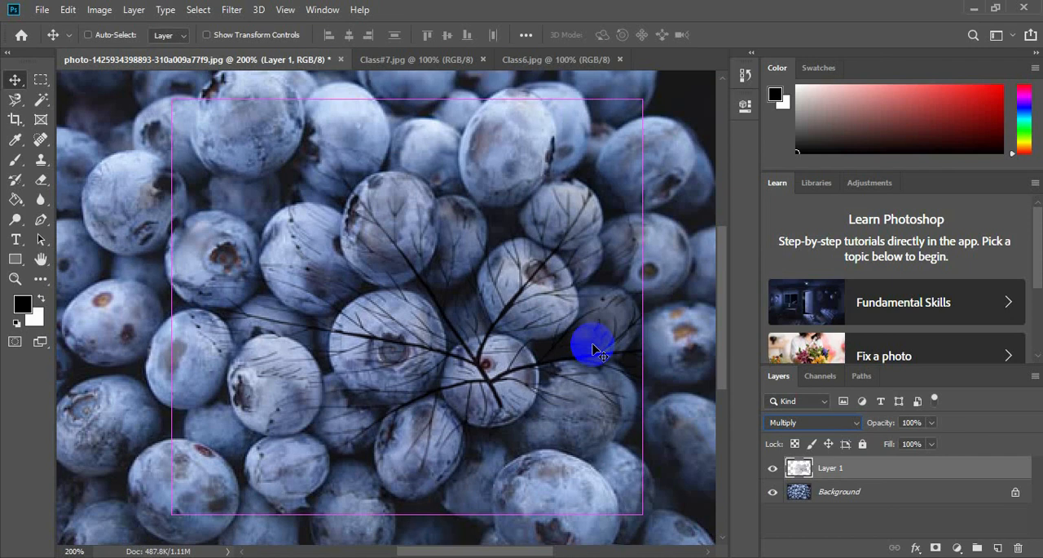
pyautogui.hotkey('ctrl', '-')
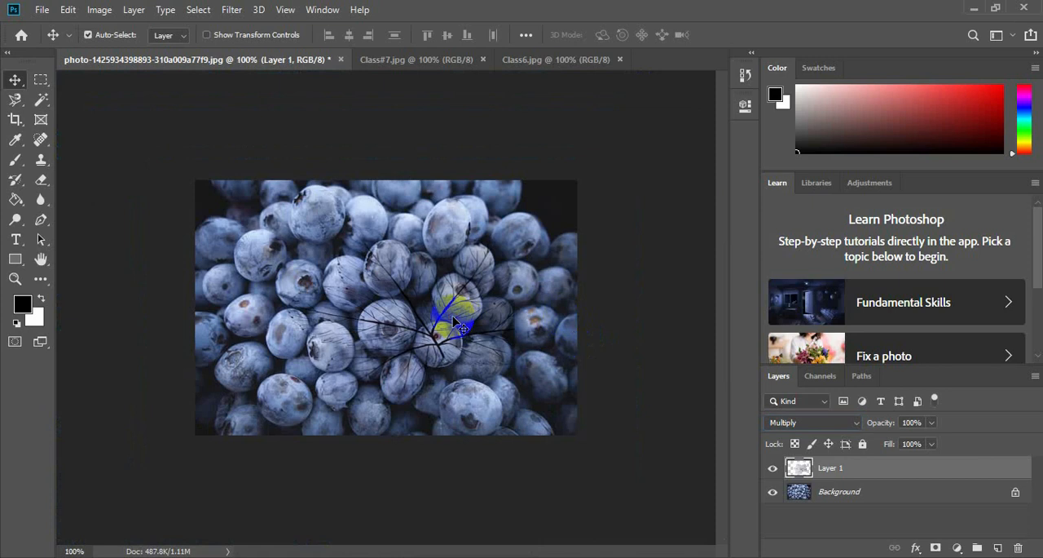
# Change the leaf layer's blend mode to Screen and examine how it blends with the blueberries.
pyautogui.click(858, 426)
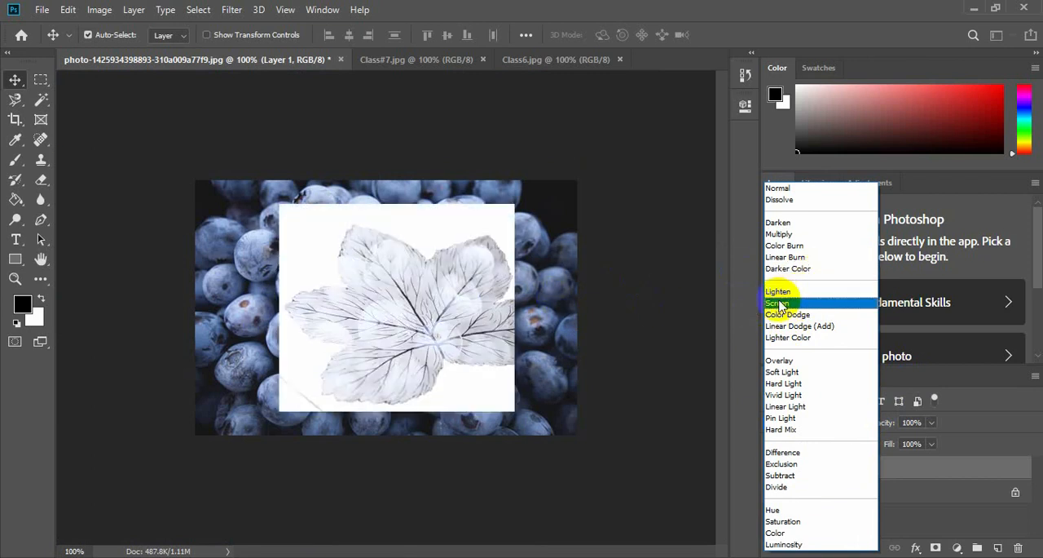
pyautogui.click(780, 303)
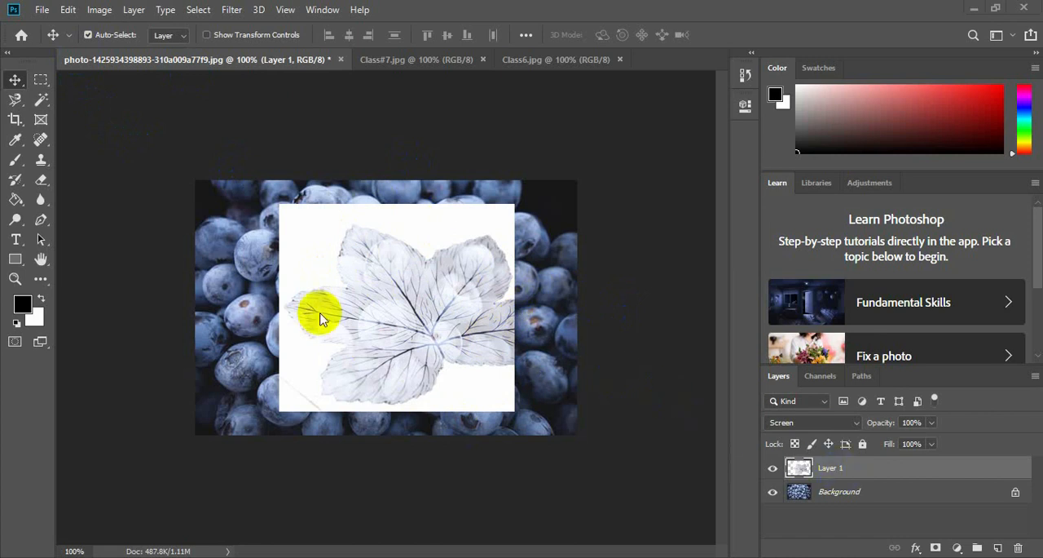
pyautogui.click(797, 464)
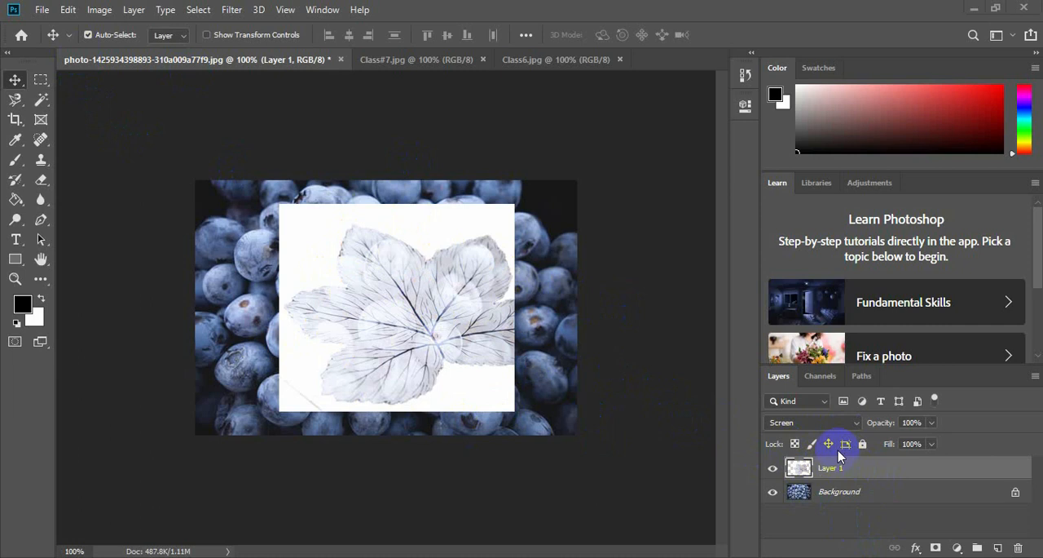
pyautogui.click(399, 321)
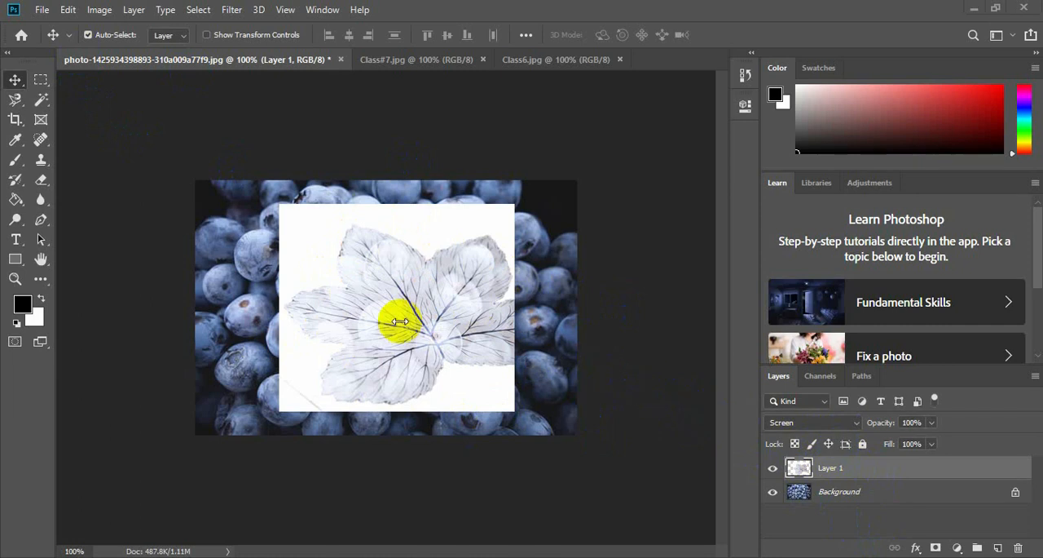
# Set the leaf layer's blend mode back to Normal.
pyautogui.click(833, 429)
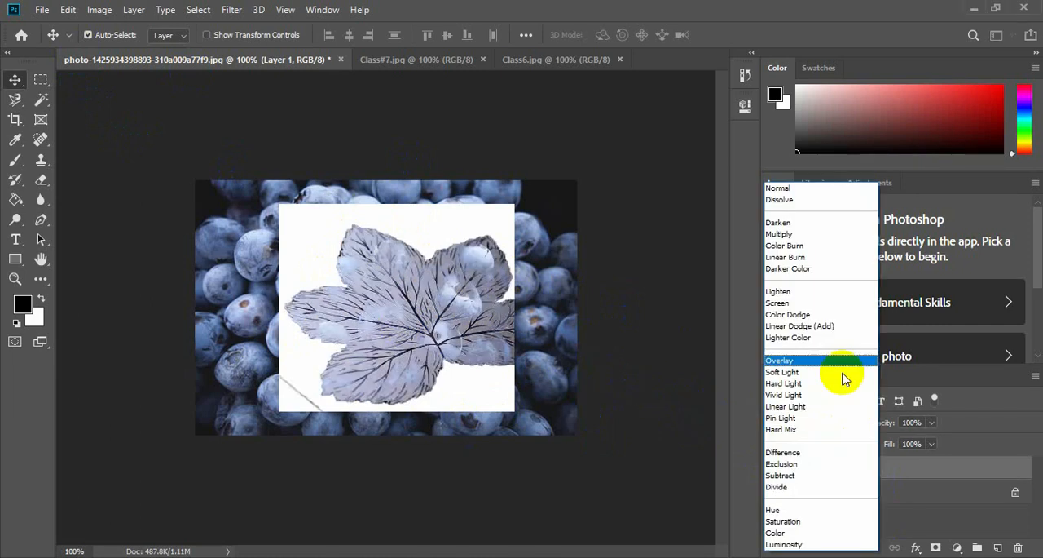
pyautogui.click(812, 196)
pyautogui.click(387, 320)
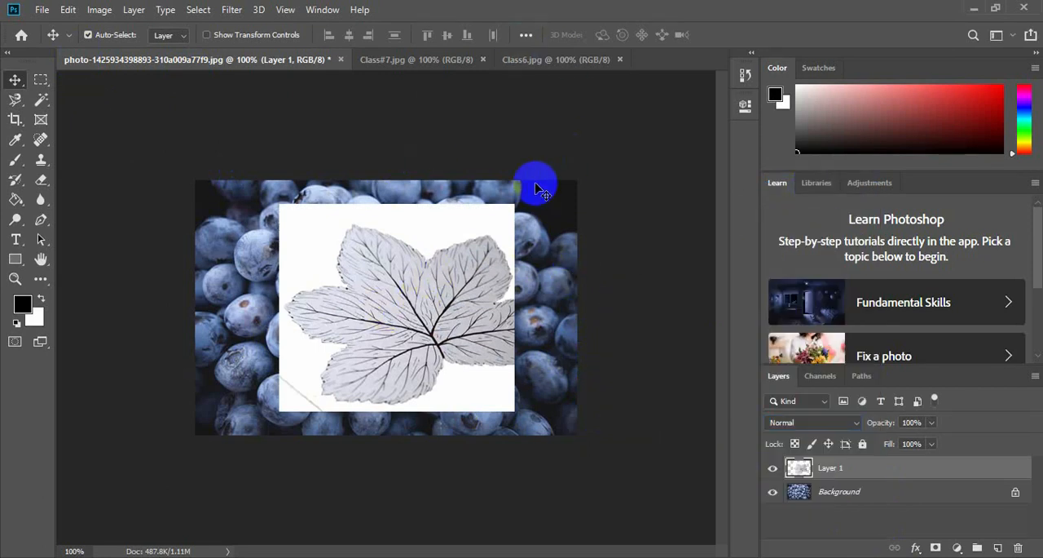
# Delete the leaf layer from the blueberry photo and close Class6.jpg.
pyautogui.click(451, 243)
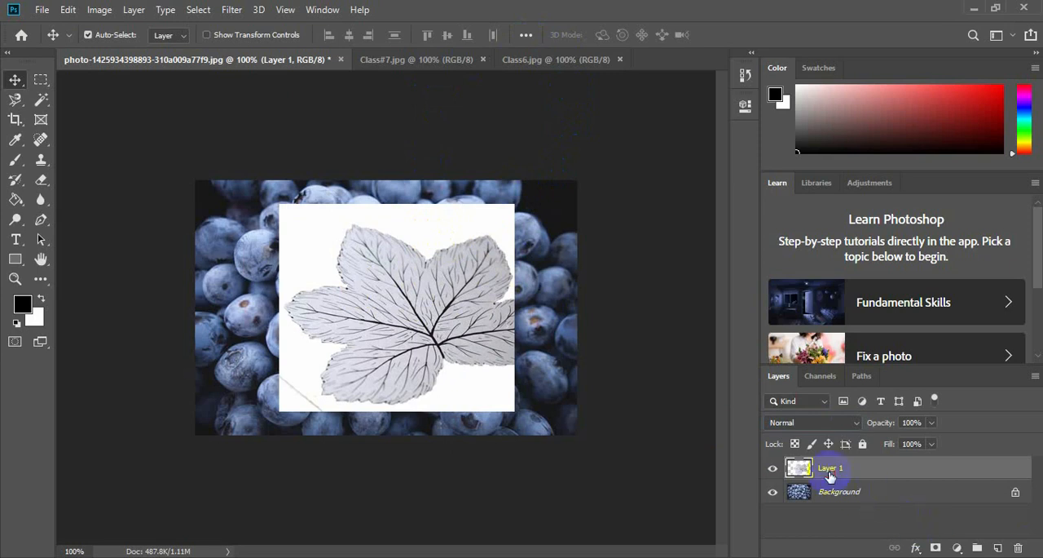
pyautogui.moveTo(830, 476); pyautogui.dragTo(1019, 547)
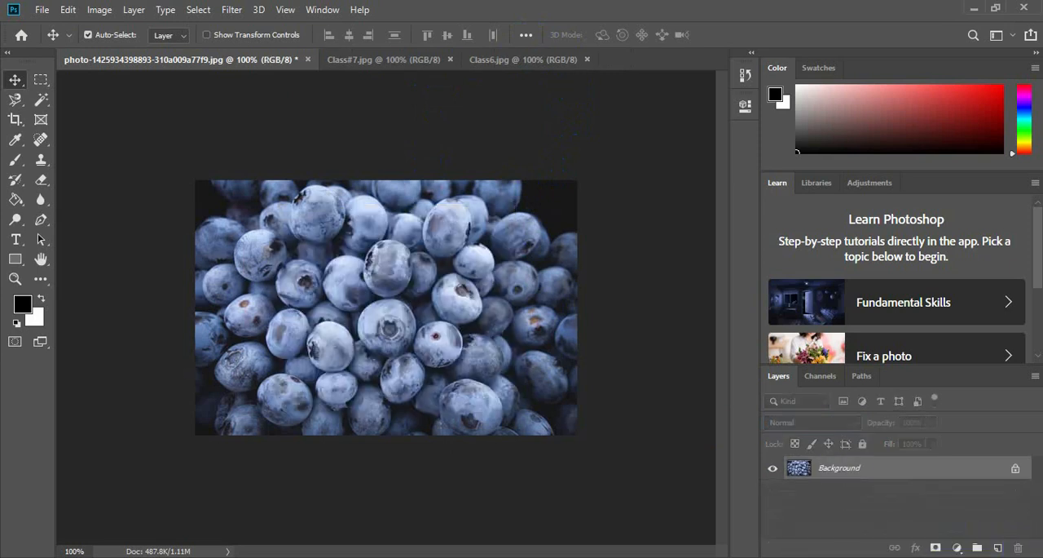
pyautogui.click(526, 62)
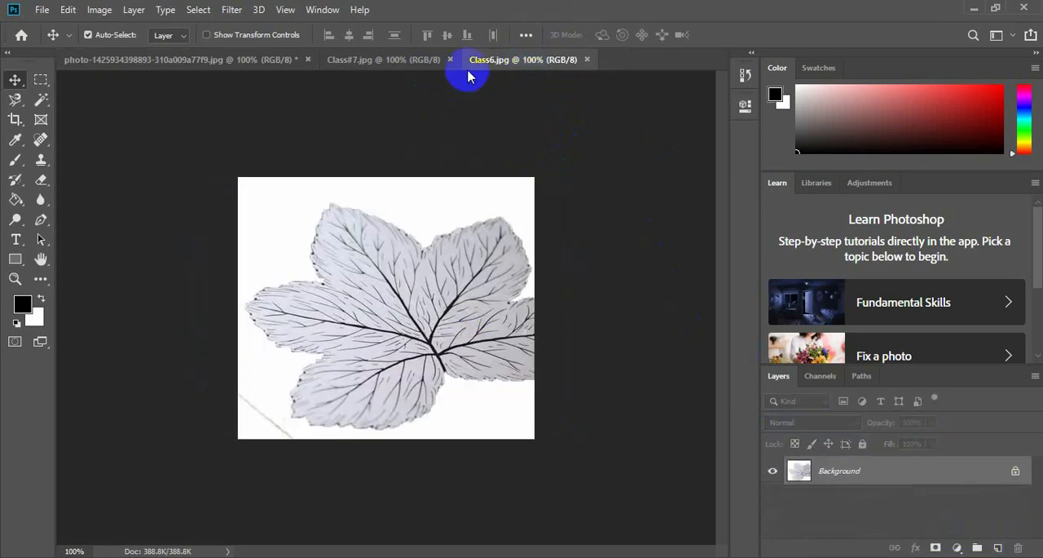
pyautogui.click(588, 60)
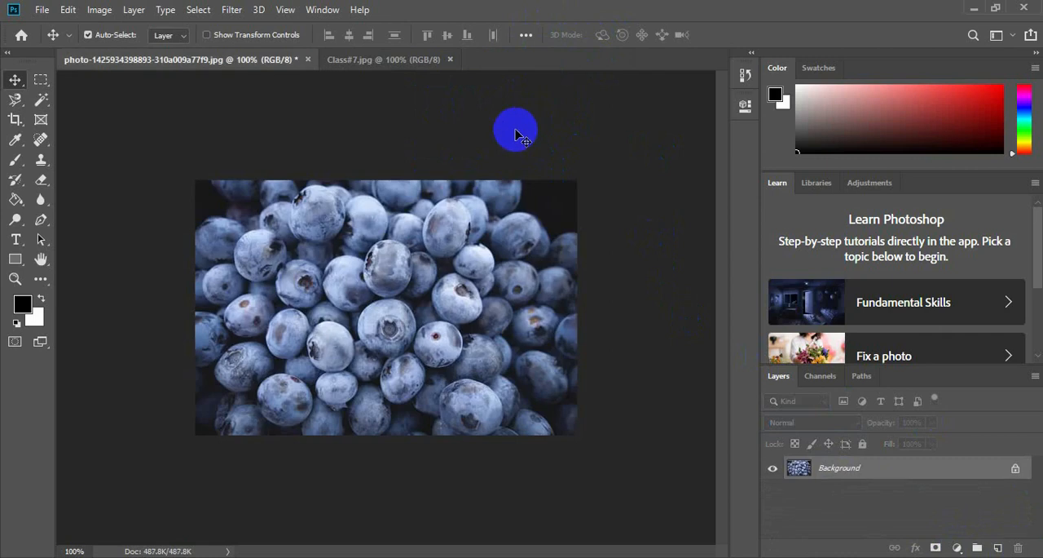
# Bring the Class#7.jpg face drawing into the blueberry photo as a new layer.
pyautogui.click(419, 62)
pyautogui.moveTo(438, 329); pyautogui.dragTo(469, 330)
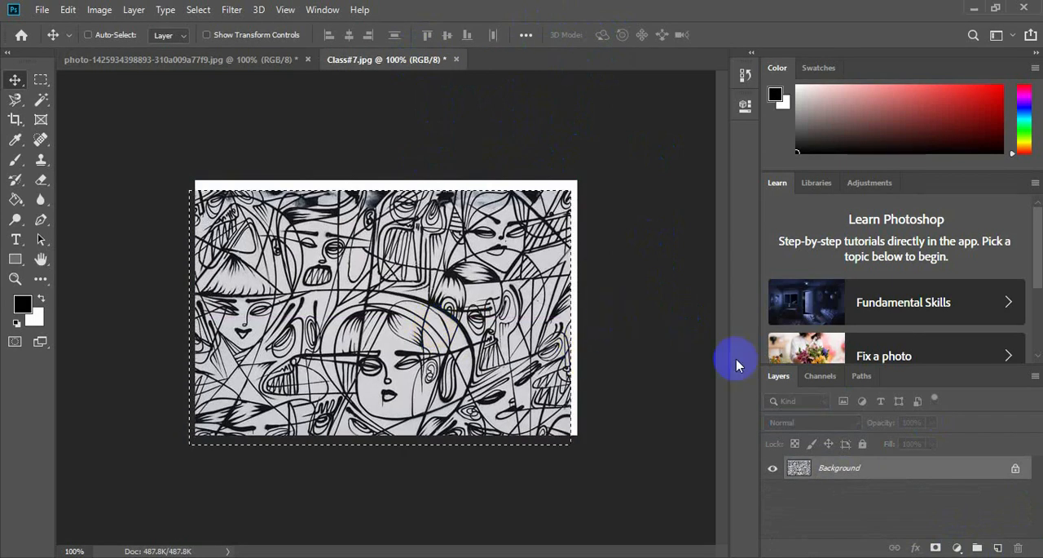
pyautogui.hotkey('ctrl', 'z')
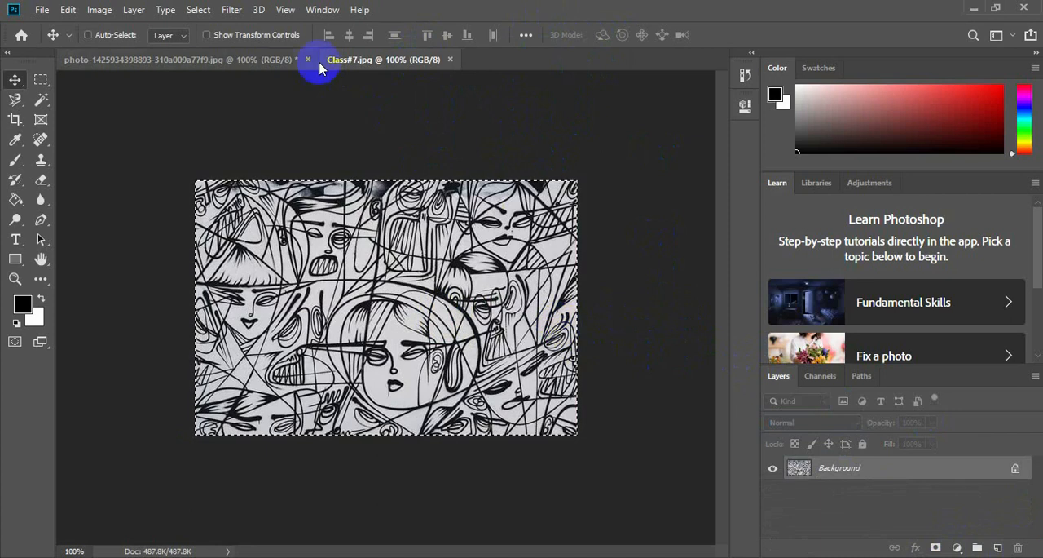
pyautogui.click(274, 60)
pyautogui.moveTo(308, 99); pyautogui.dragTo(601, 399)
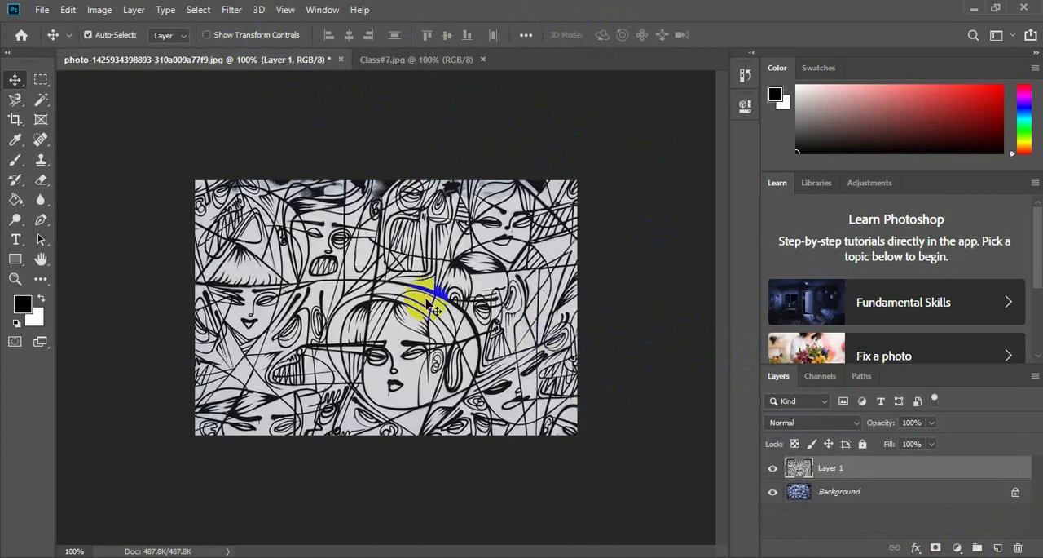
# Scale the face drawing layer to about 71.9% and centre it over the blueberries.
pyautogui.hotkey('ctrl', 't')
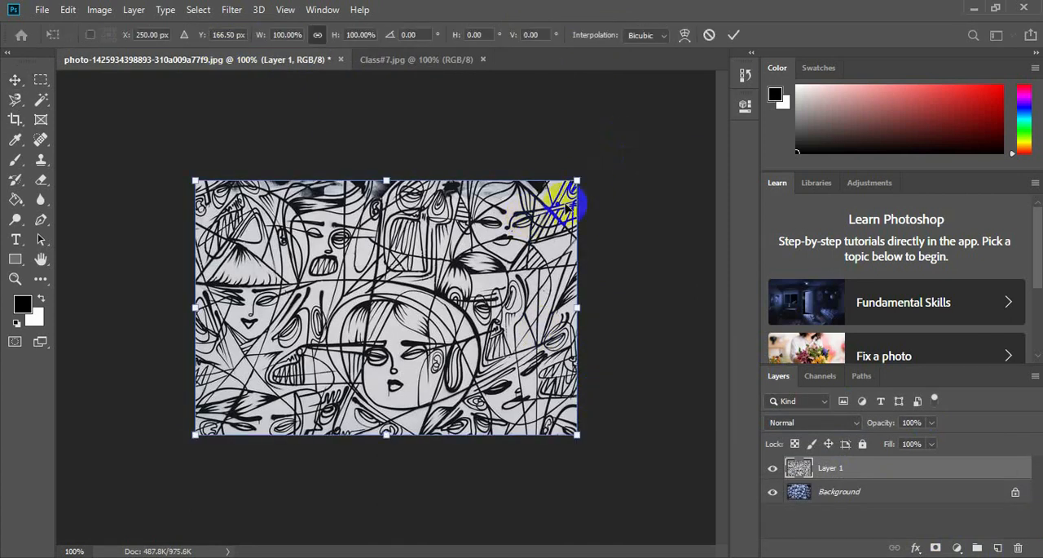
pyautogui.moveTo(578, 179); pyautogui.dragTo(469, 252)
pyautogui.moveTo(345, 303); pyautogui.dragTo(397, 291)
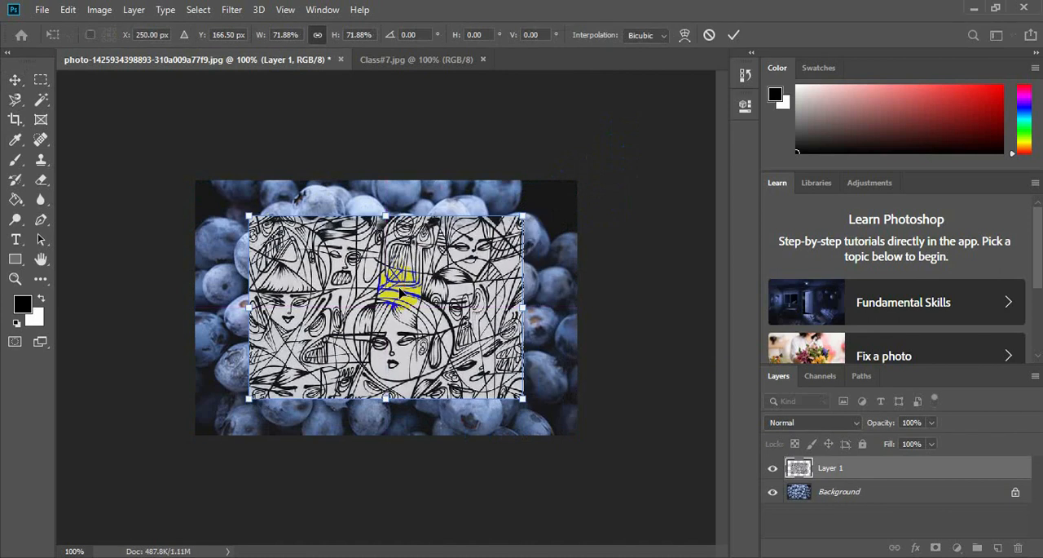
pyautogui.press('Return')
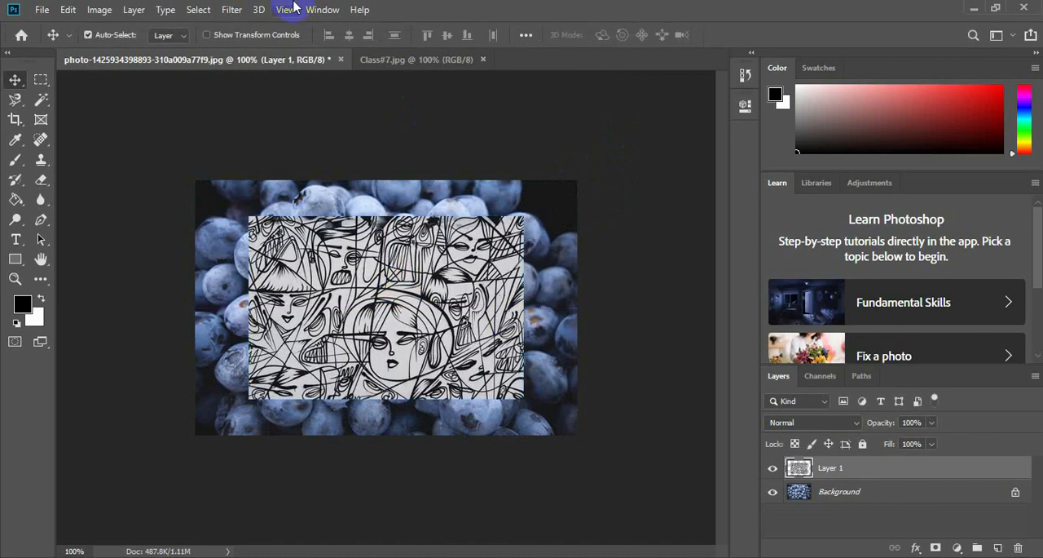
# Invert the colors of the face drawing layer, compare the result, and undo the inversion.
pyautogui.click(101, 15)
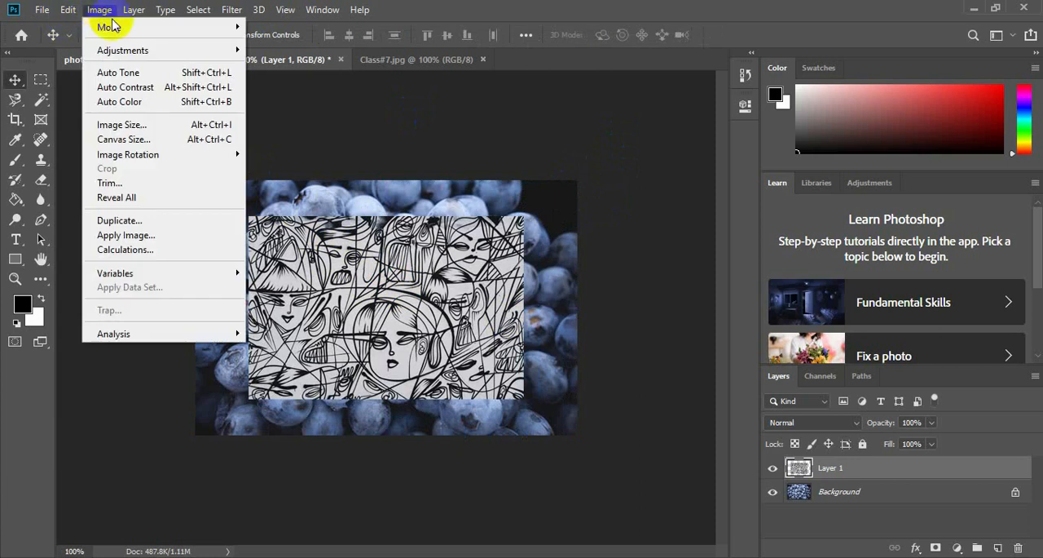
pyautogui.moveTo(113, 27)
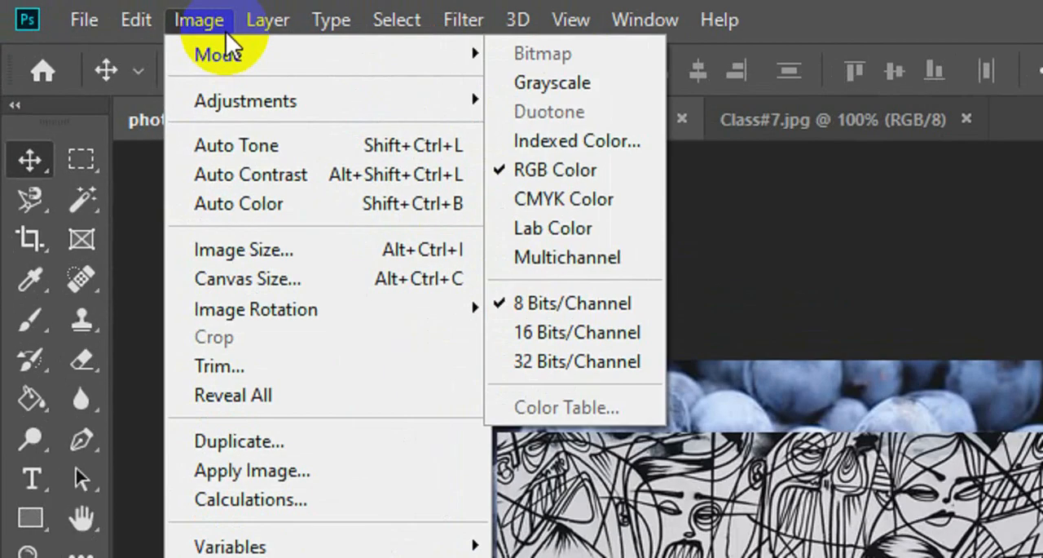
pyautogui.moveTo(234, 101)
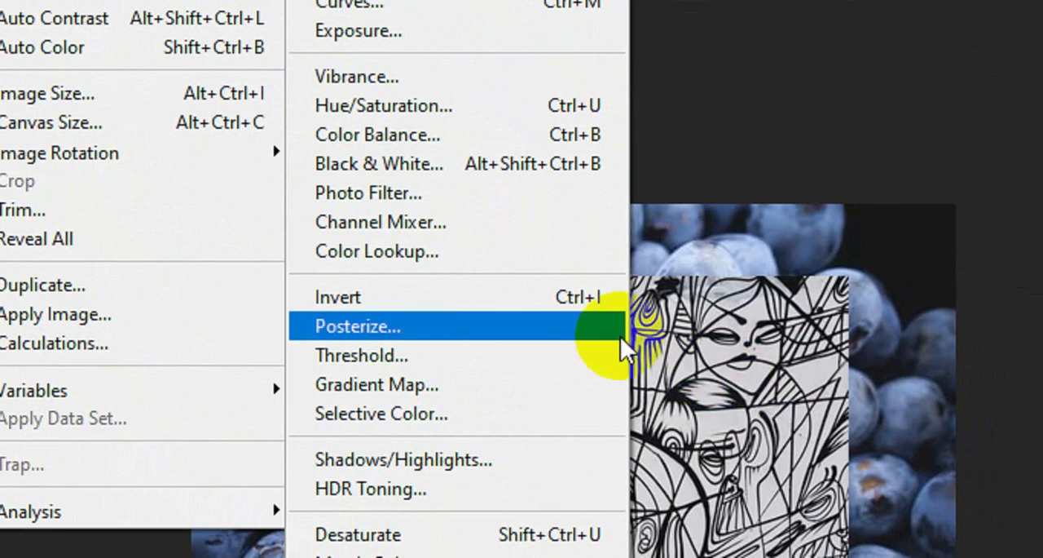
pyautogui.click(439, 300)
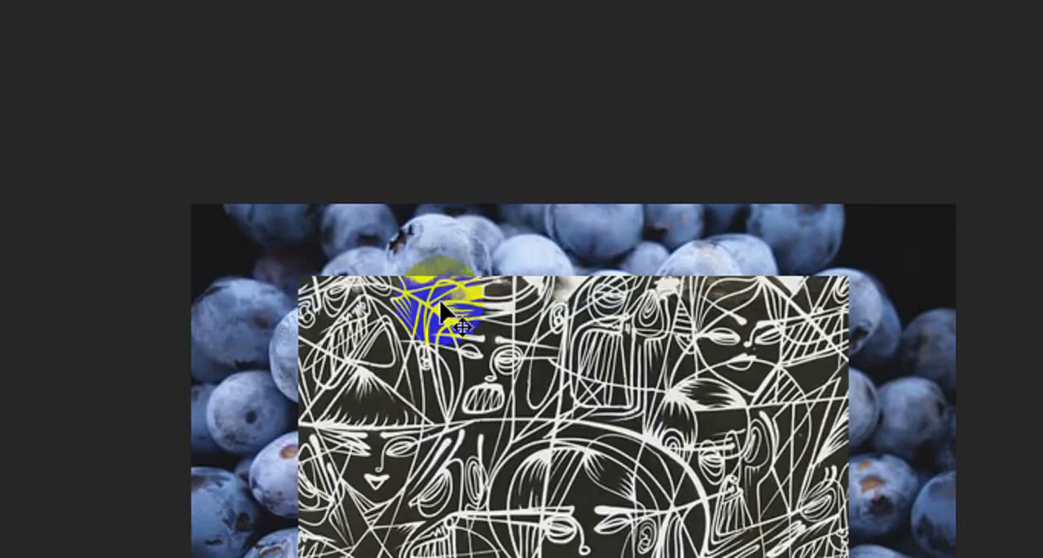
pyautogui.moveTo(515, 418); pyautogui.dragTo(529, 373)
pyautogui.moveTo(367, 265); pyautogui.dragTo(420, 376)
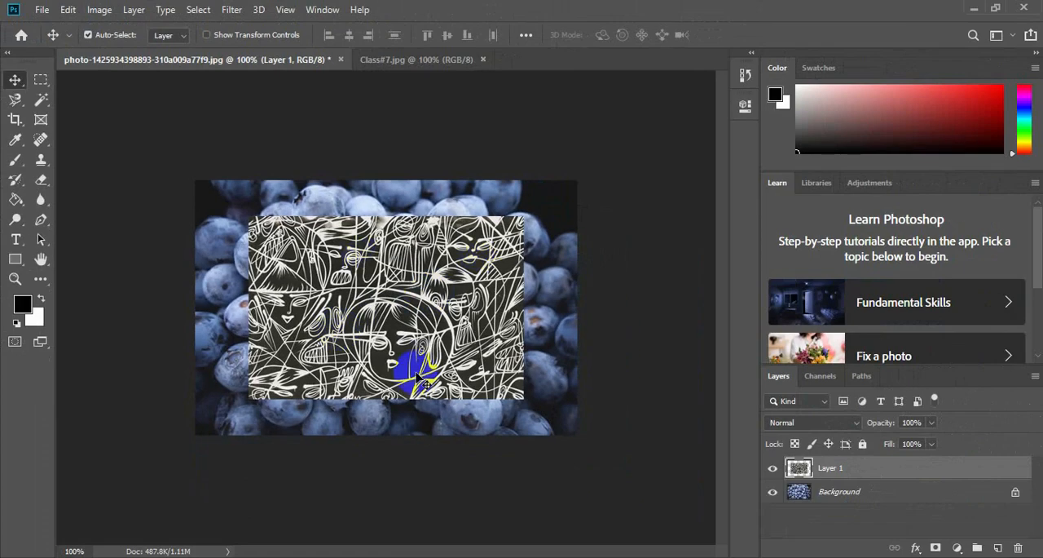
pyautogui.moveTo(422, 379); pyautogui.dragTo(342, 285)
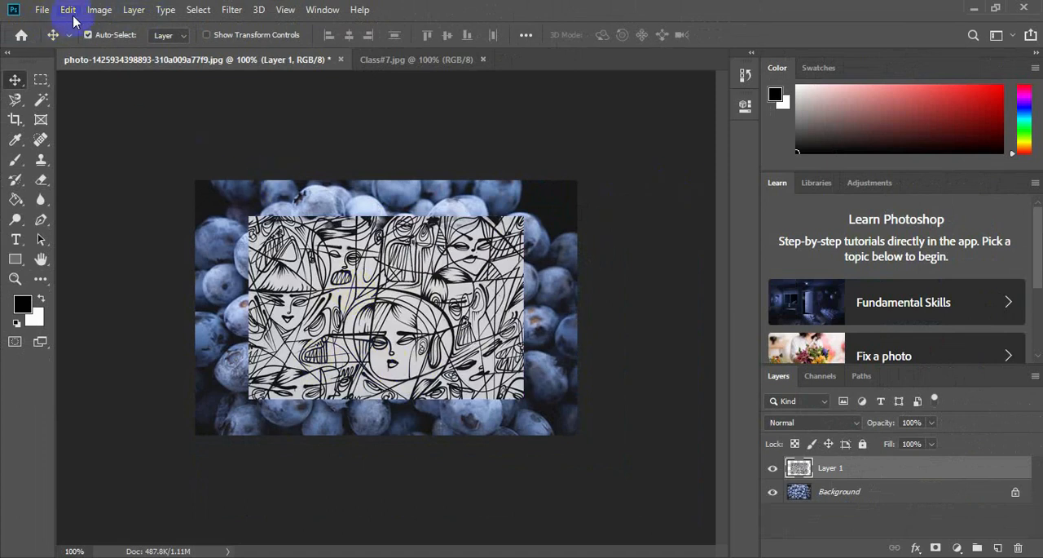
# Apply the Invert adjustment to the face drawing layer again.
pyautogui.click(98, 10)
pyautogui.moveTo(130, 51)
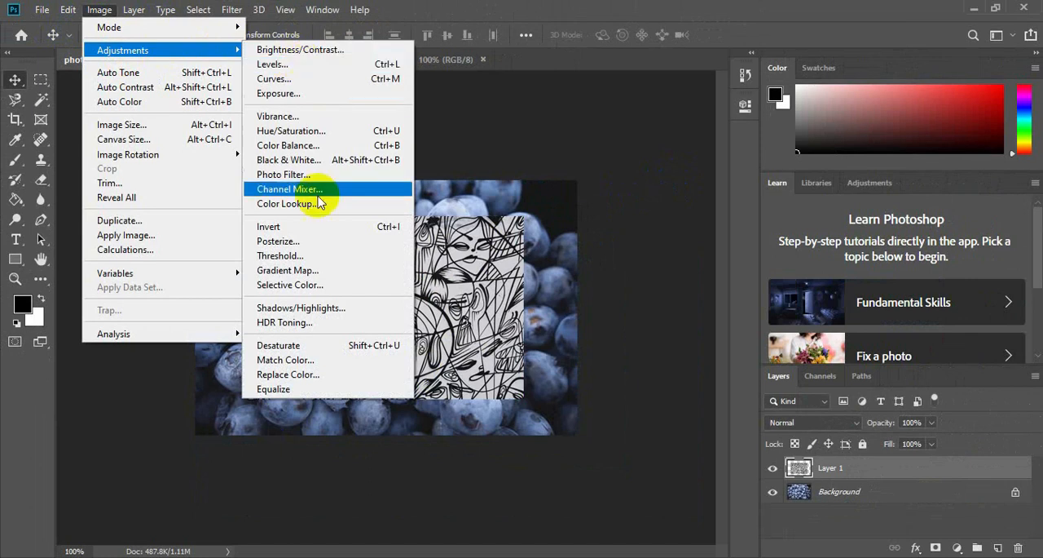
pyautogui.click(316, 228)
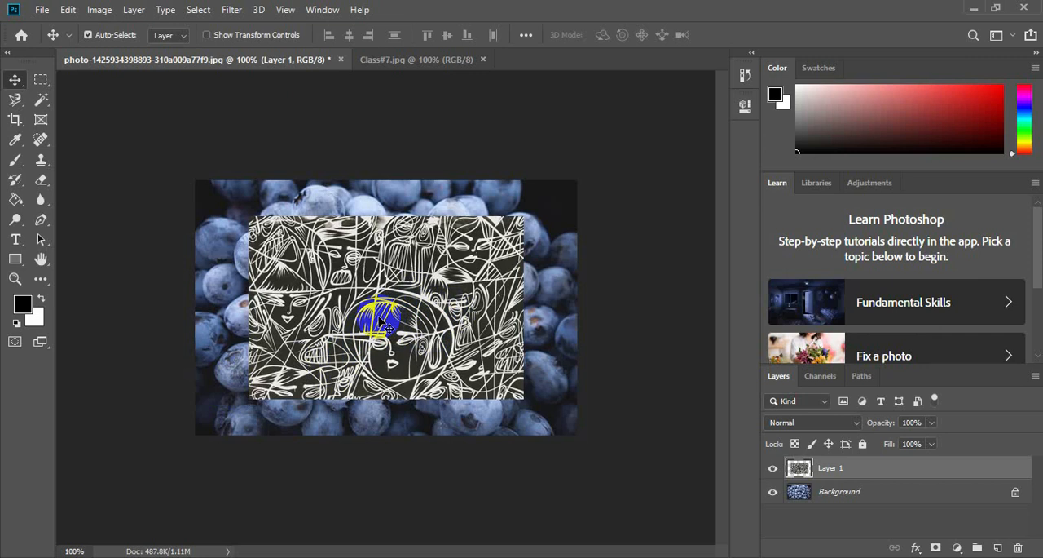
pyautogui.press('ctrl')
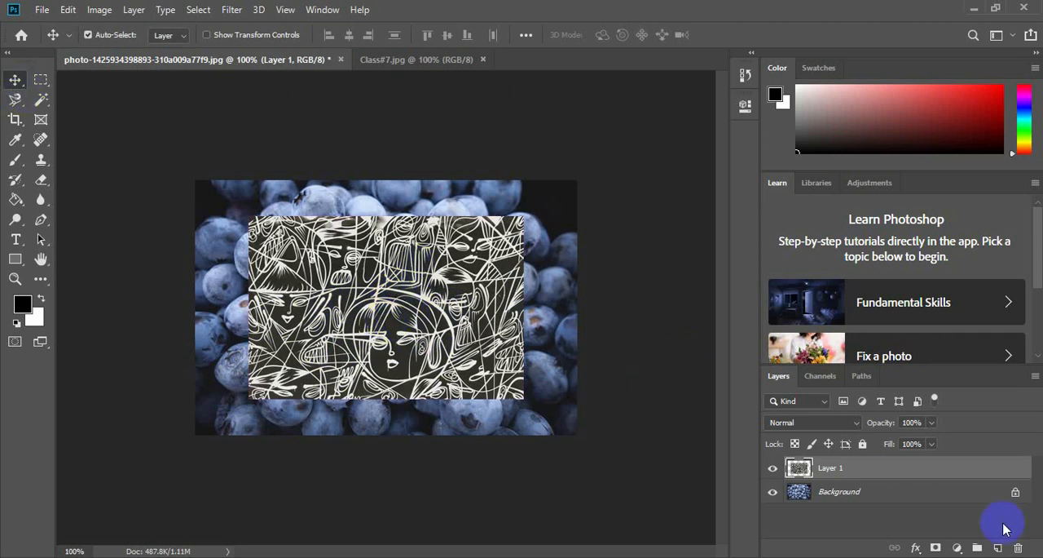
pyautogui.moveTo(837, 468); pyautogui.dragTo(1030, 540)
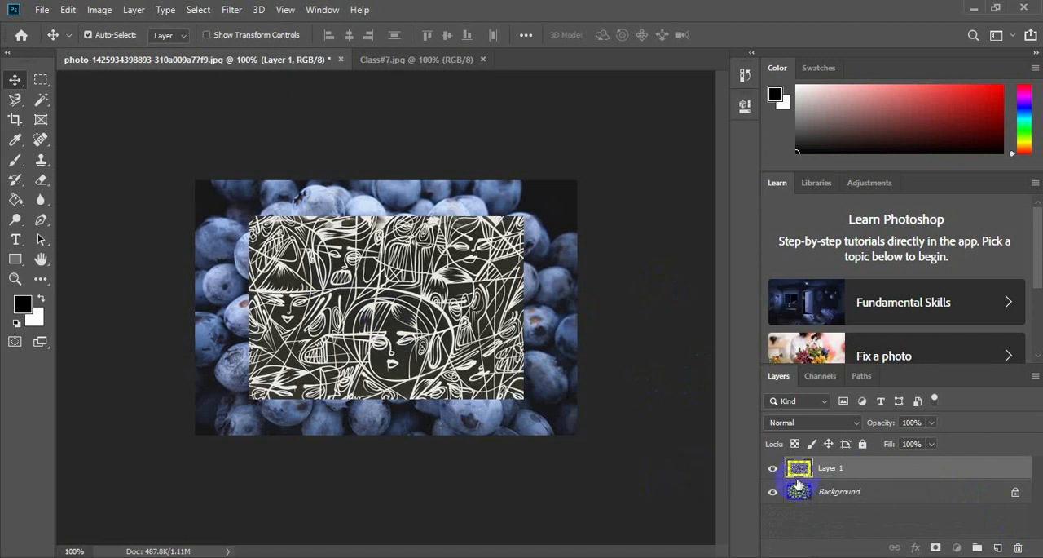
# Delete the face drawing layer from the blueberry photo and open the strawberry image Class1.jpg.
pyautogui.moveTo(798, 485); pyautogui.dragTo(1018, 546)
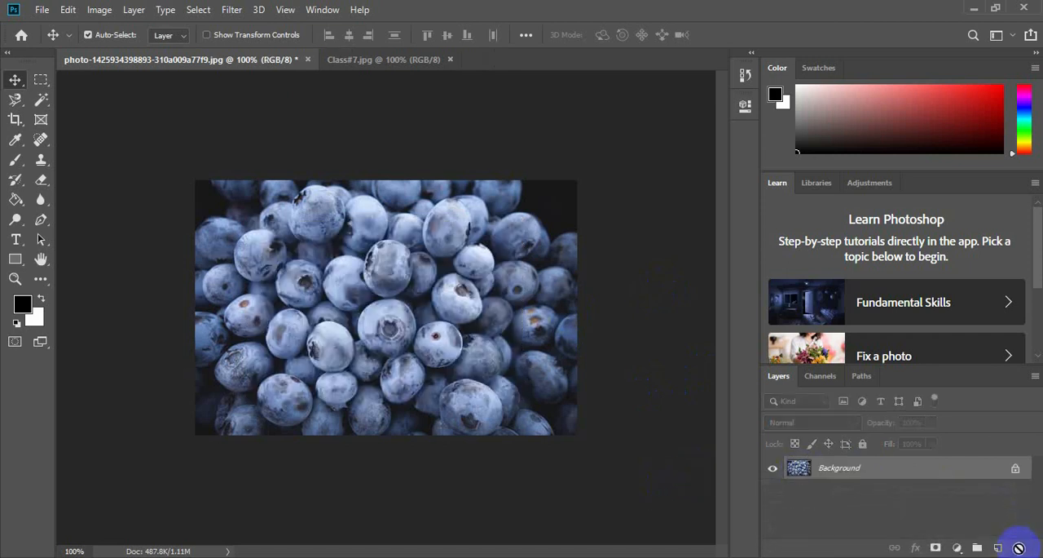
pyautogui.click(365, 69)
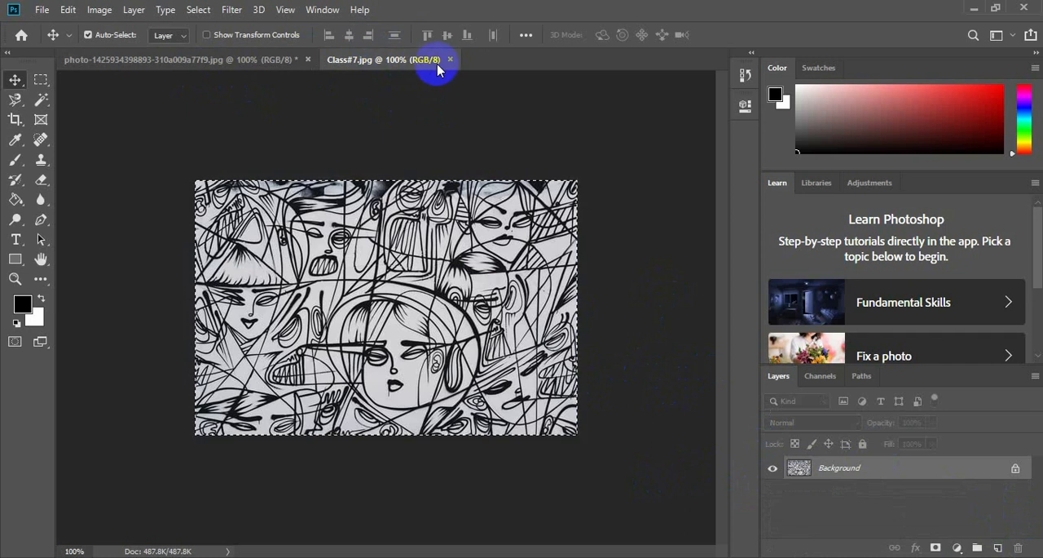
pyautogui.click(43, 10)
pyautogui.click(57, 40)
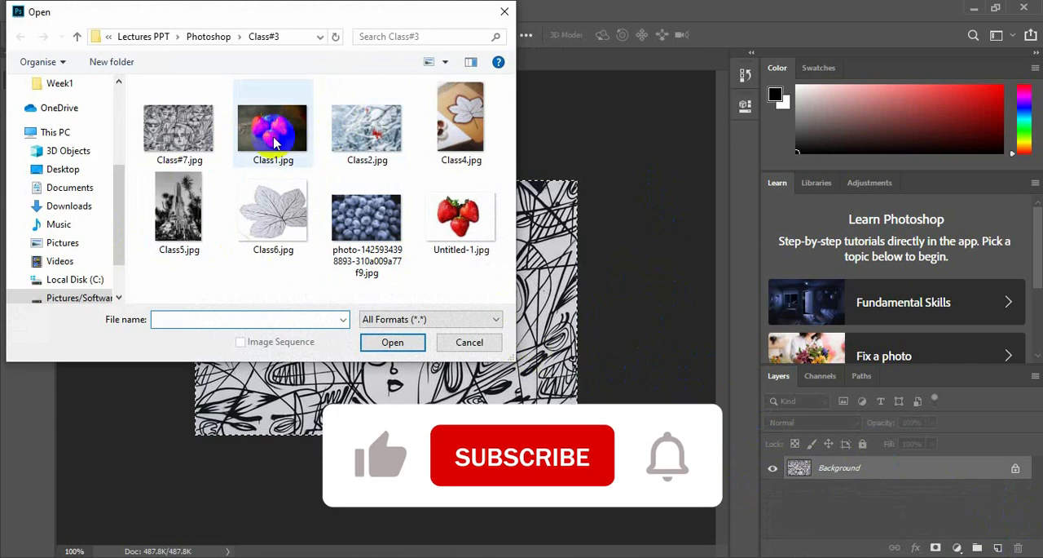
pyautogui.click(274, 143)
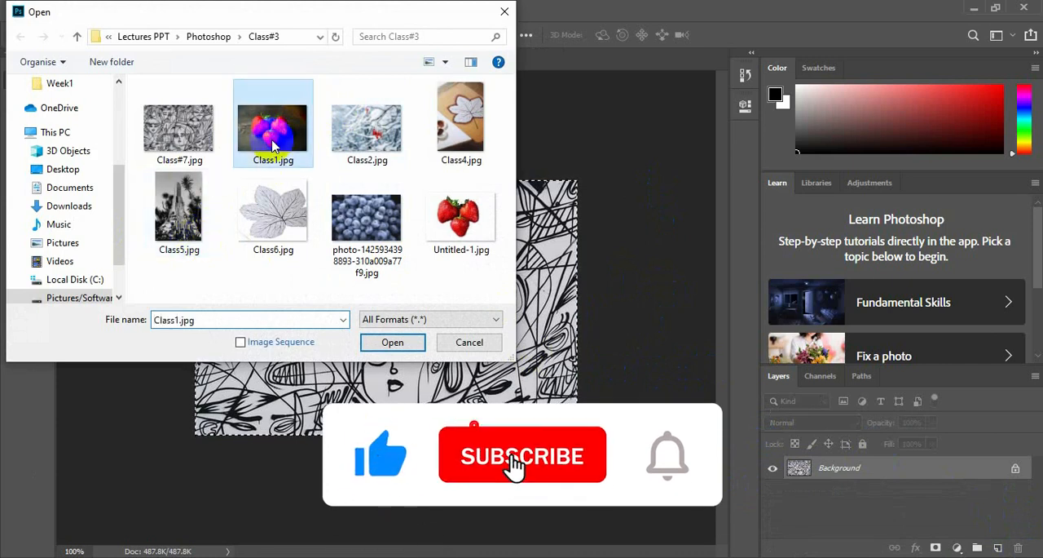
pyautogui.click(389, 343)
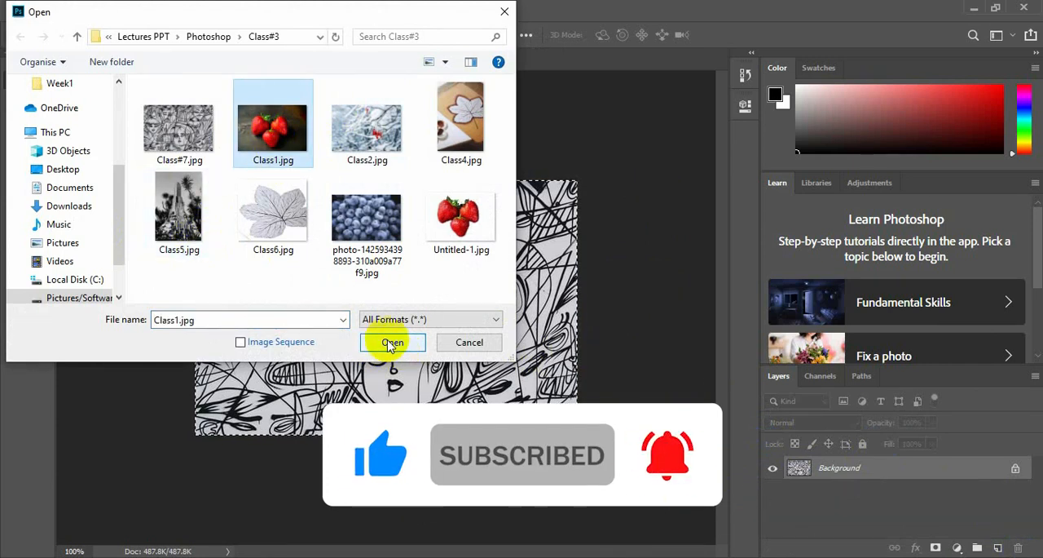
pyautogui.click(389, 343)
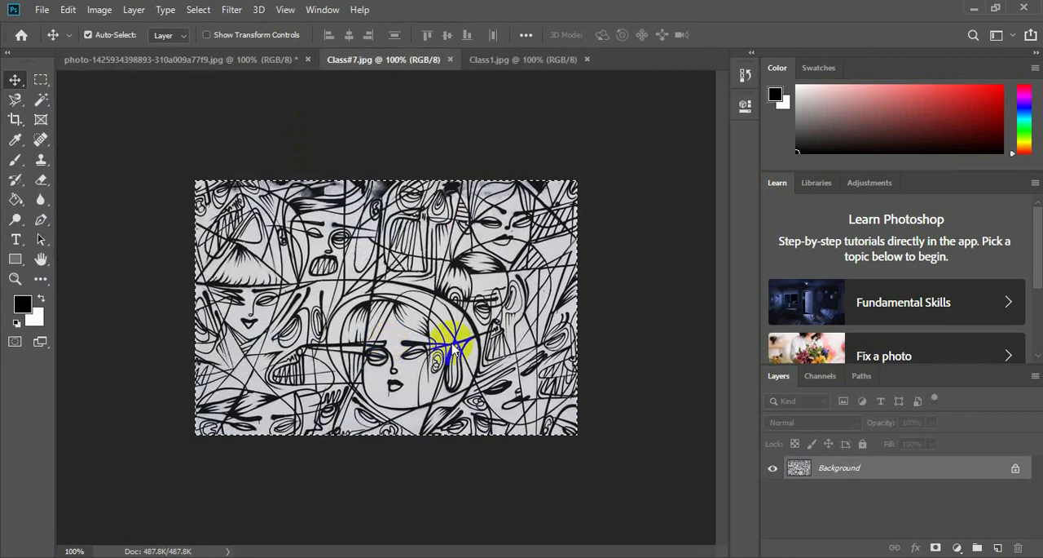
# Bring the strawberry image into the blueberry photo as a new layer, scaled to about 76.4% and centred.
pyautogui.moveTo(442, 334); pyautogui.dragTo(346, 373)
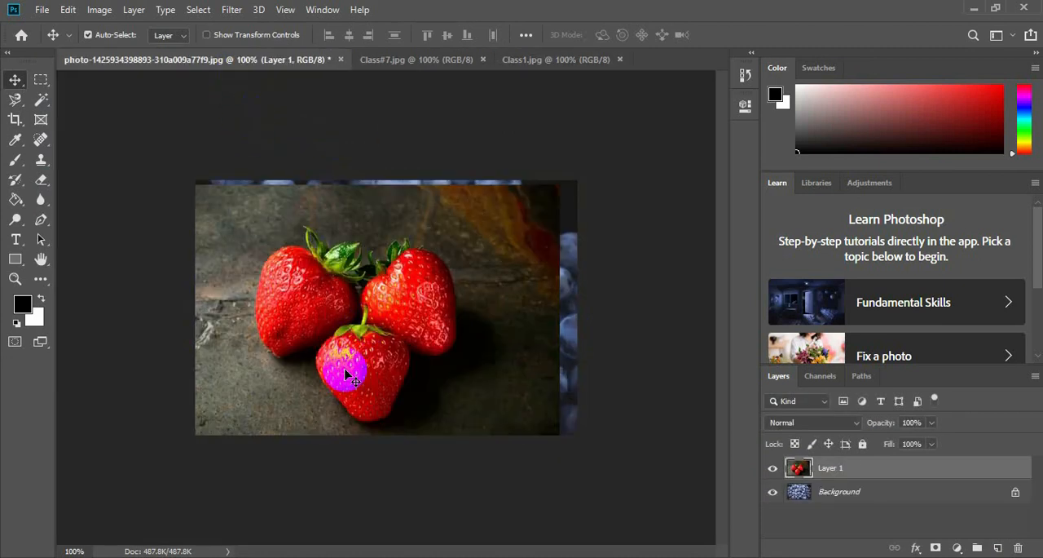
pyautogui.press('ctrl')
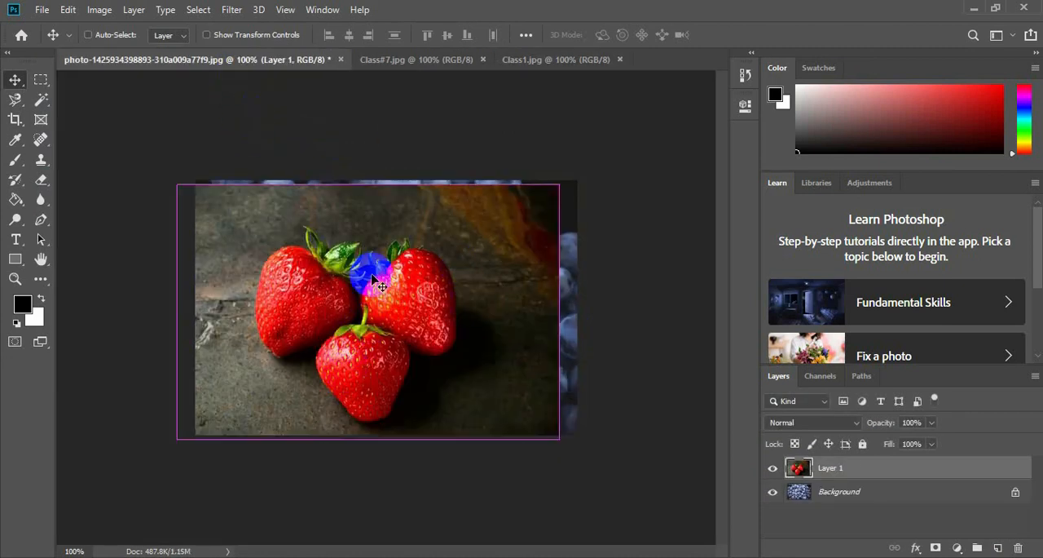
pyautogui.hotkey('ctrl', 't')
pyautogui.moveTo(557, 184); pyautogui.dragTo(468, 245)
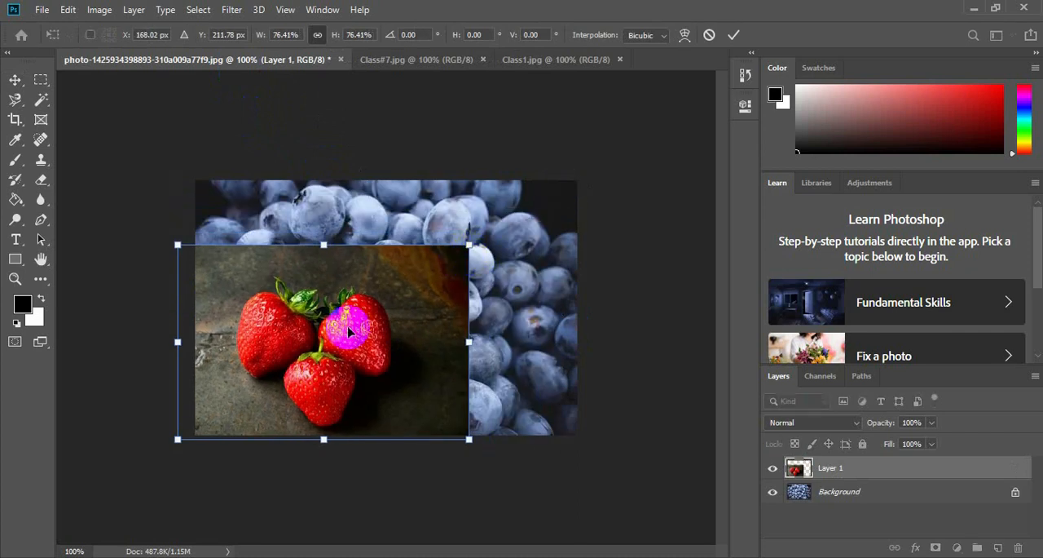
pyautogui.moveTo(349, 330); pyautogui.dragTo(415, 293)
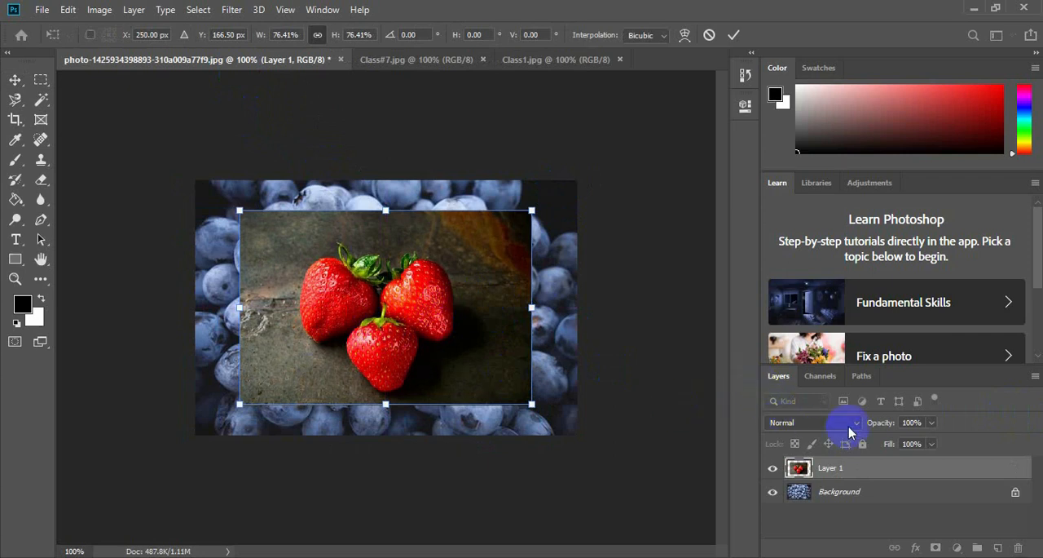
pyautogui.press('Return')
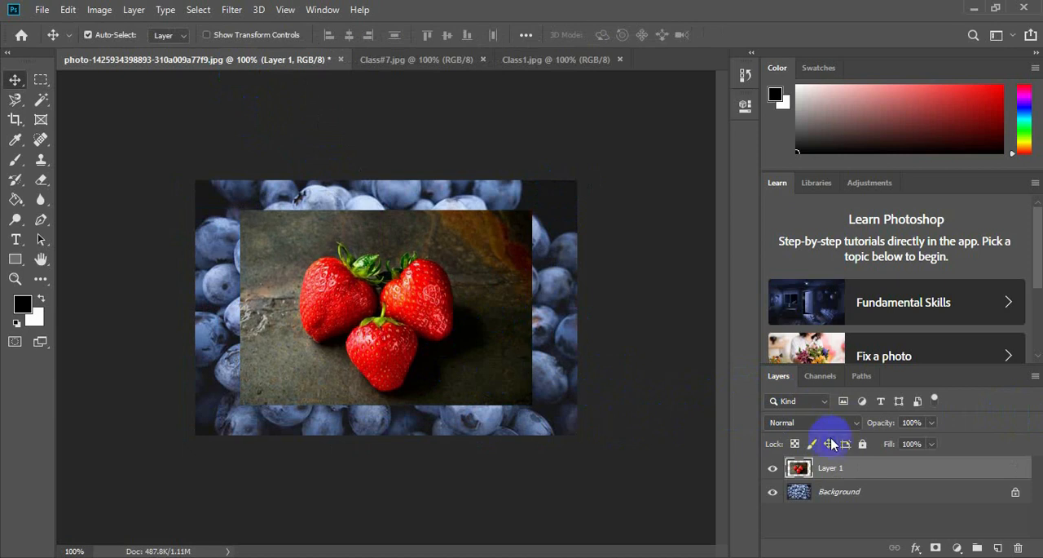
# Compare the strawberry layer in Normal and other darkening blend modes, and set it to Darken.
pyautogui.click(855, 424)
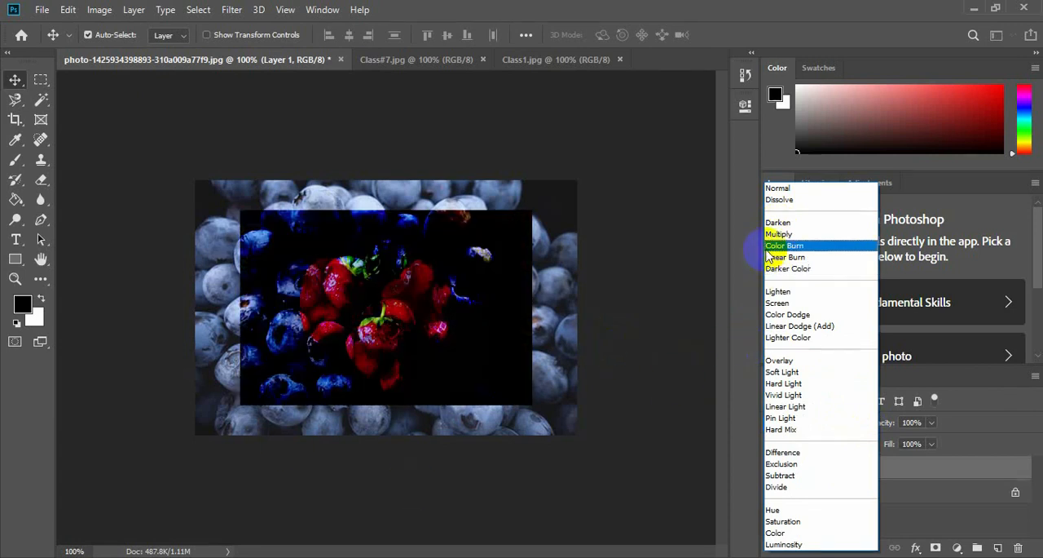
pyautogui.click(777, 222)
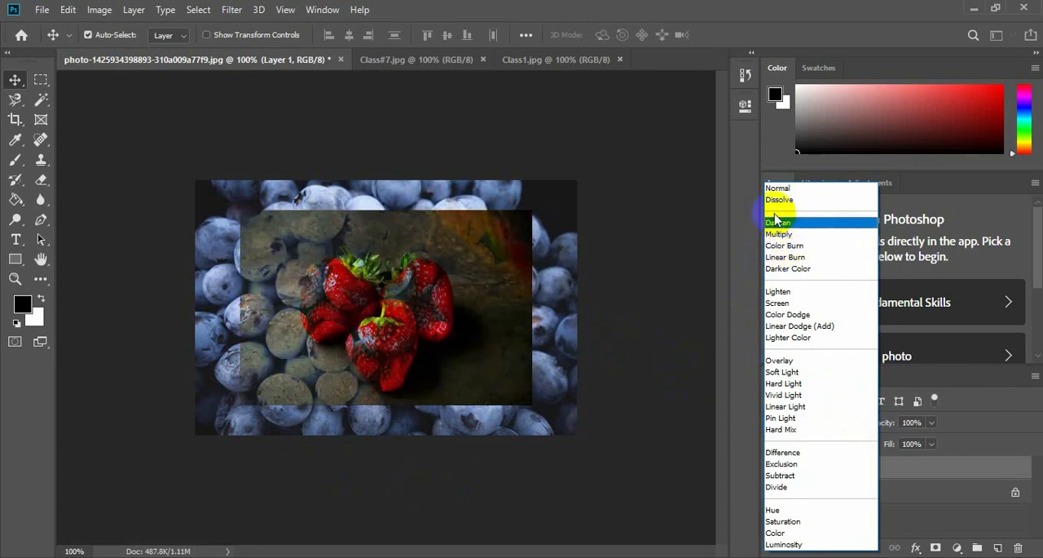
pyautogui.click(818, 190)
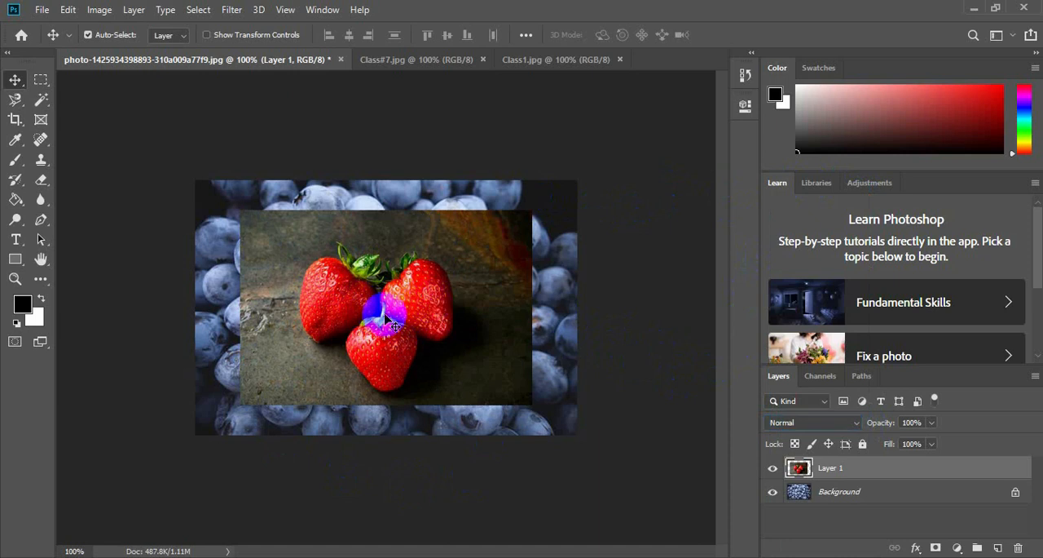
pyautogui.click(841, 429)
pyautogui.click(801, 227)
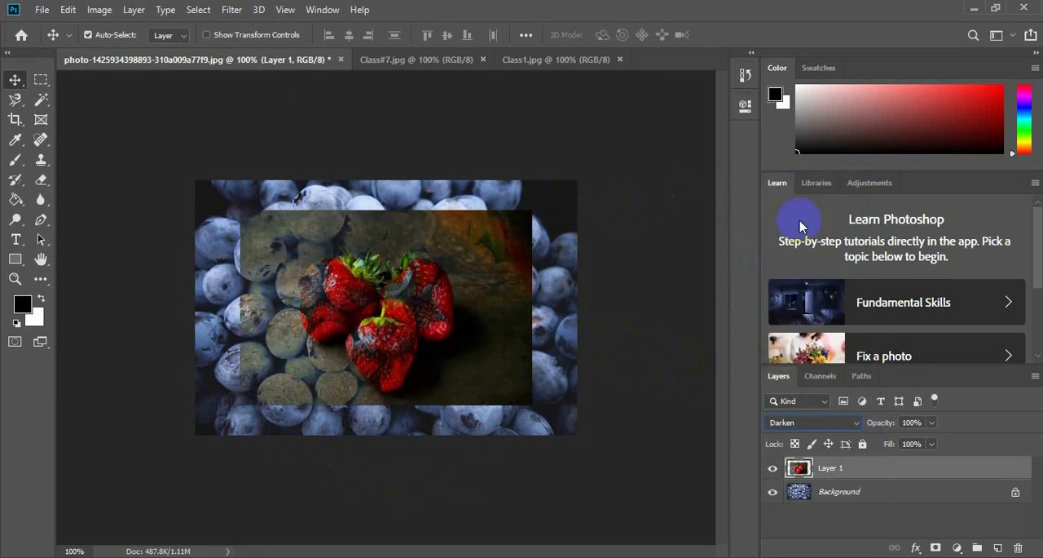
pyautogui.click(813, 430)
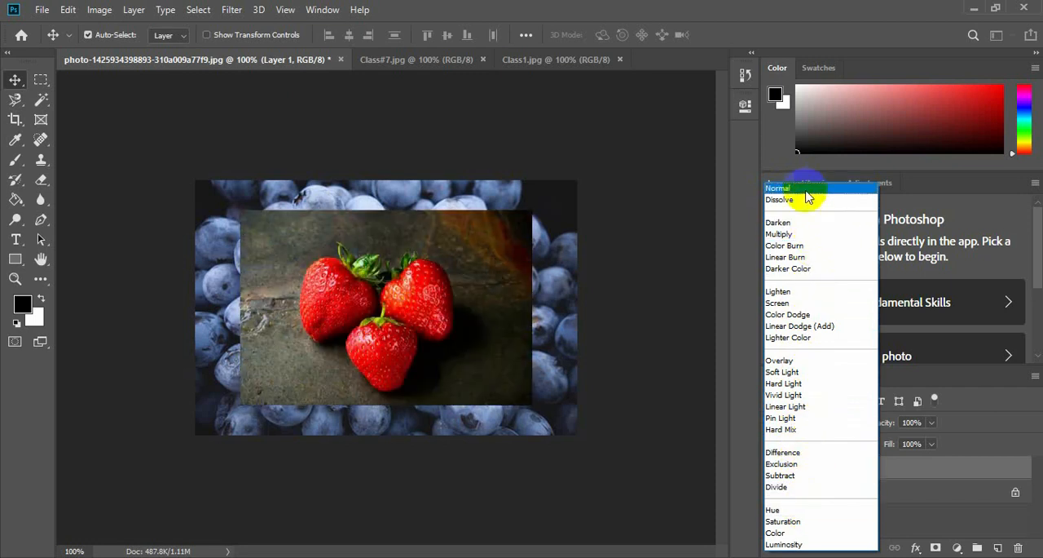
pyautogui.click(42, 8)
# Delete the strawberry layer from the blueberry photo and open the snowy branch image Class2.jpg.
pyautogui.click(41, 9)
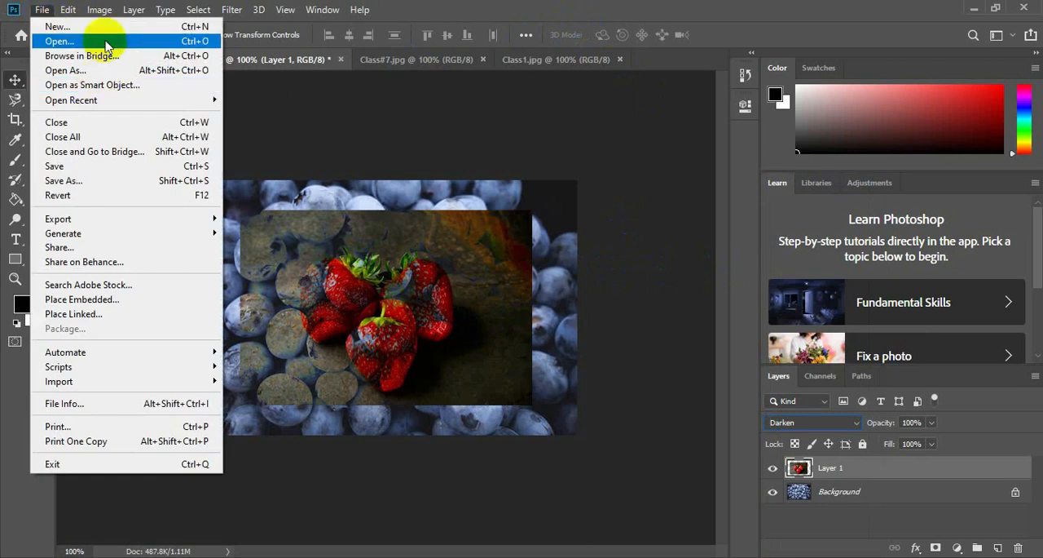
pyautogui.click(635, 318)
pyautogui.moveTo(819, 469); pyautogui.dragTo(1024, 549)
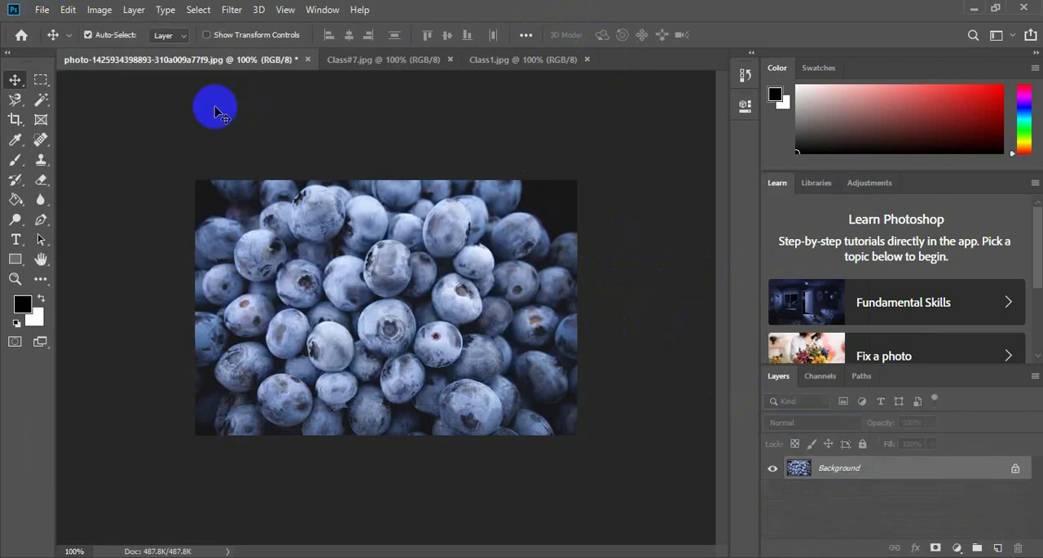
pyautogui.click(35, 12)
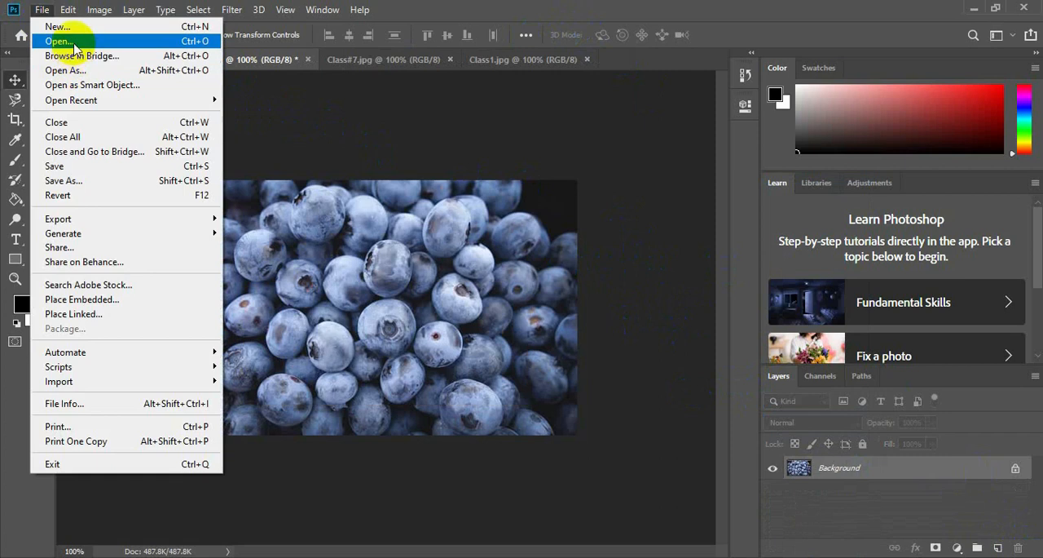
pyautogui.click(71, 41)
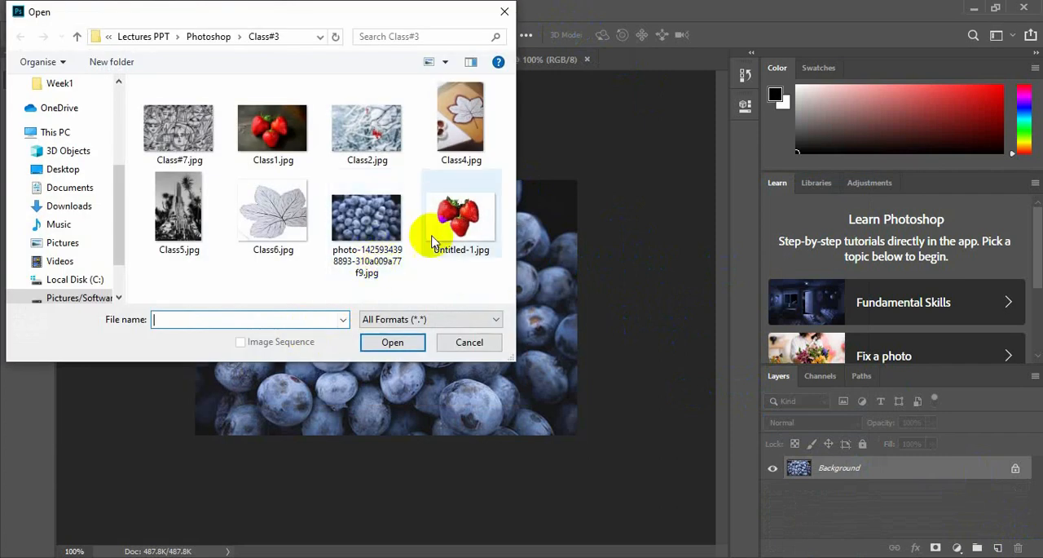
pyautogui.click(369, 134)
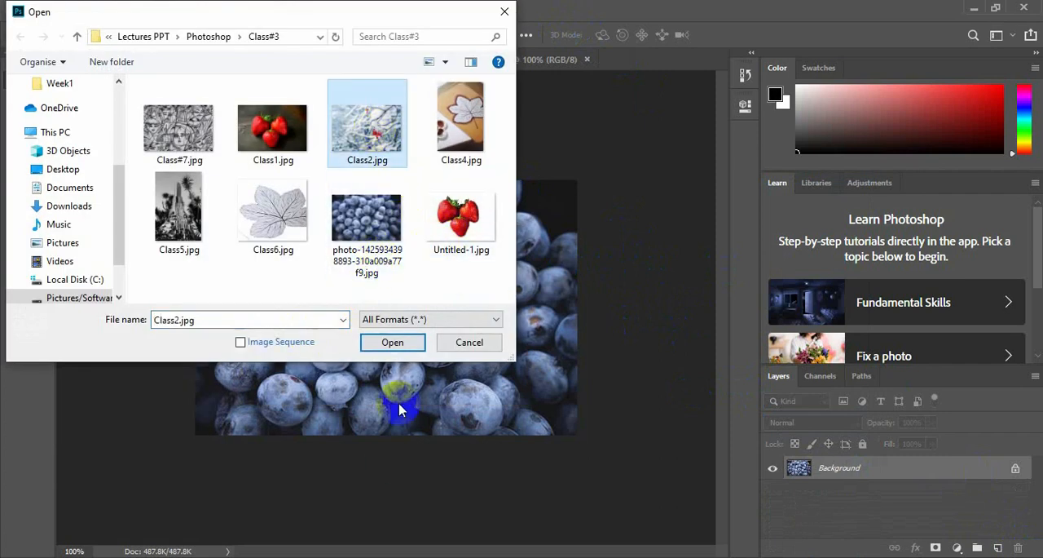
pyautogui.click(408, 347)
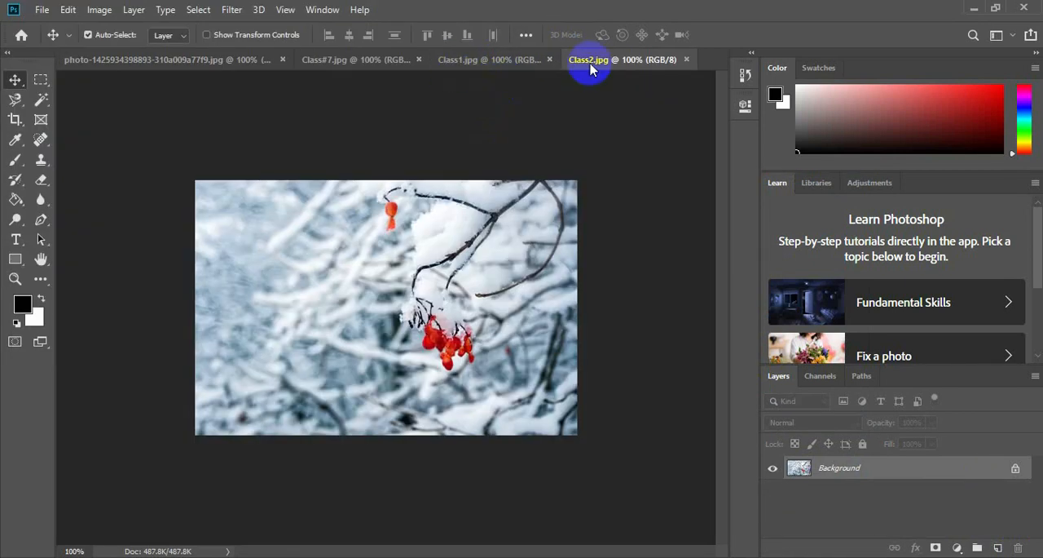
# Bring the snowy branch image into the blueberry photo as a new layer, scaled to about 75.4% and placed near the middle.
pyautogui.click(197, 62)
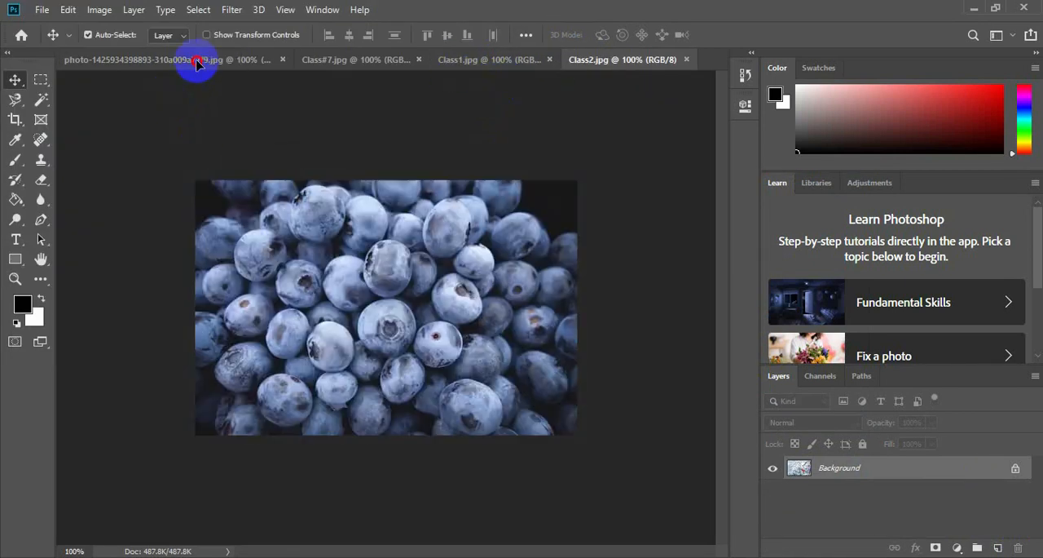
pyautogui.moveTo(197, 62); pyautogui.dragTo(275, 299)
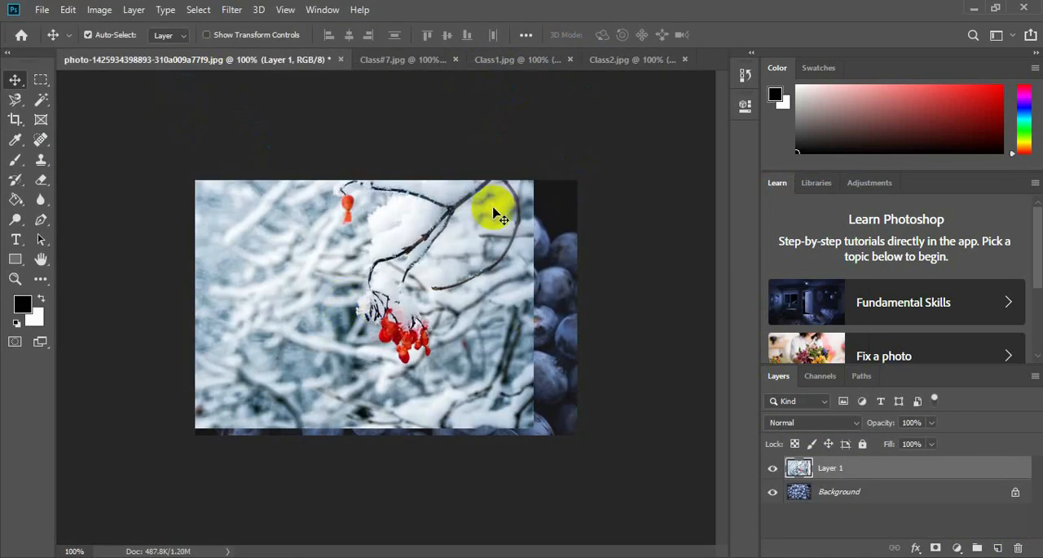
pyautogui.hotkey('ctrl', 't')
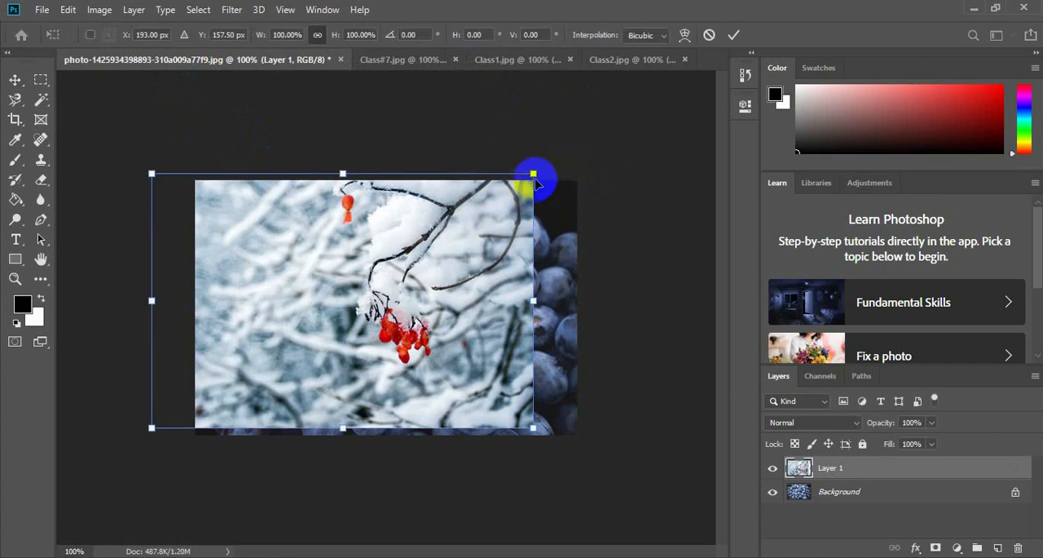
pyautogui.moveTo(533, 173); pyautogui.dragTo(439, 236)
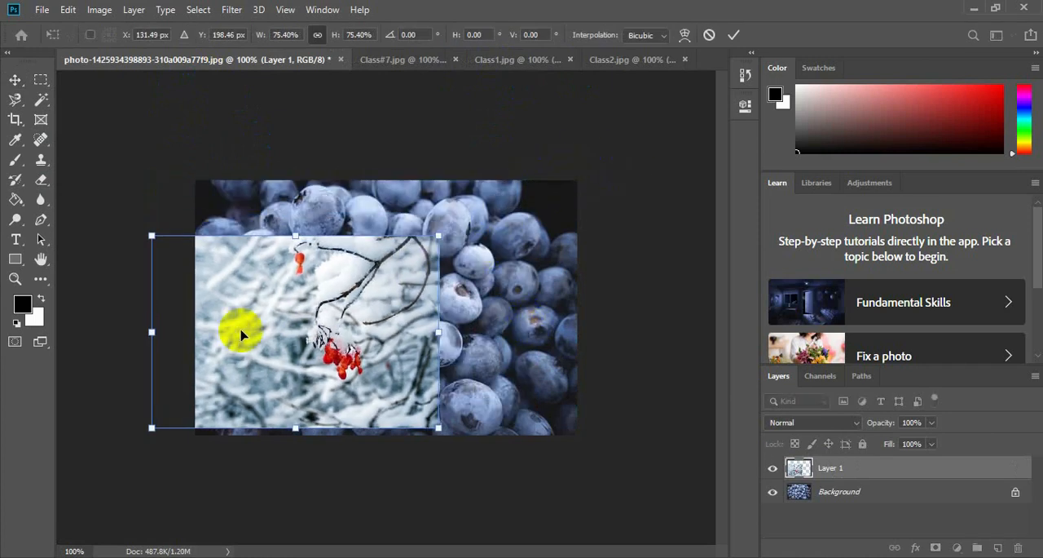
pyautogui.moveTo(268, 327); pyautogui.dragTo(367, 298)
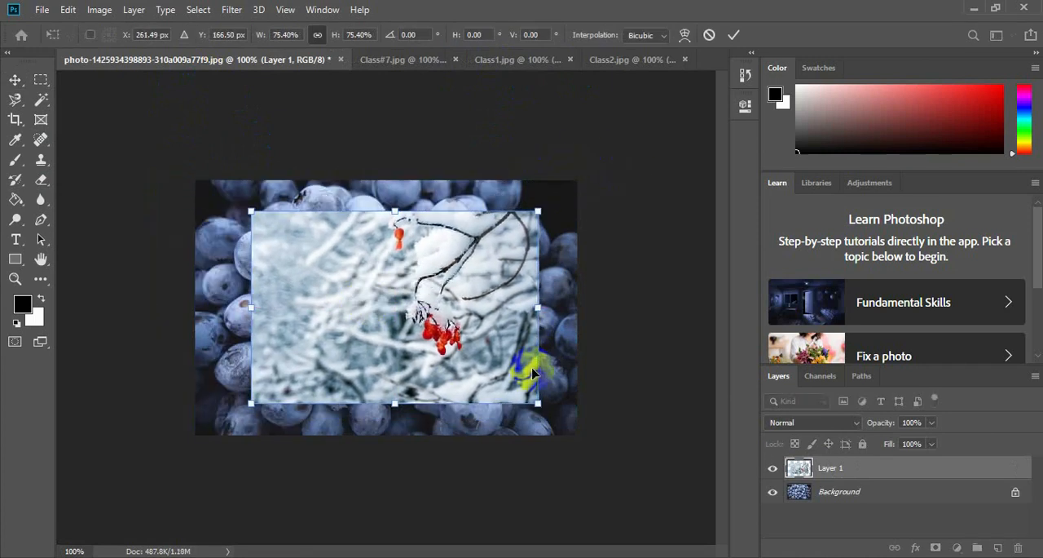
pyautogui.press('Return')
pyautogui.click(431, 346)
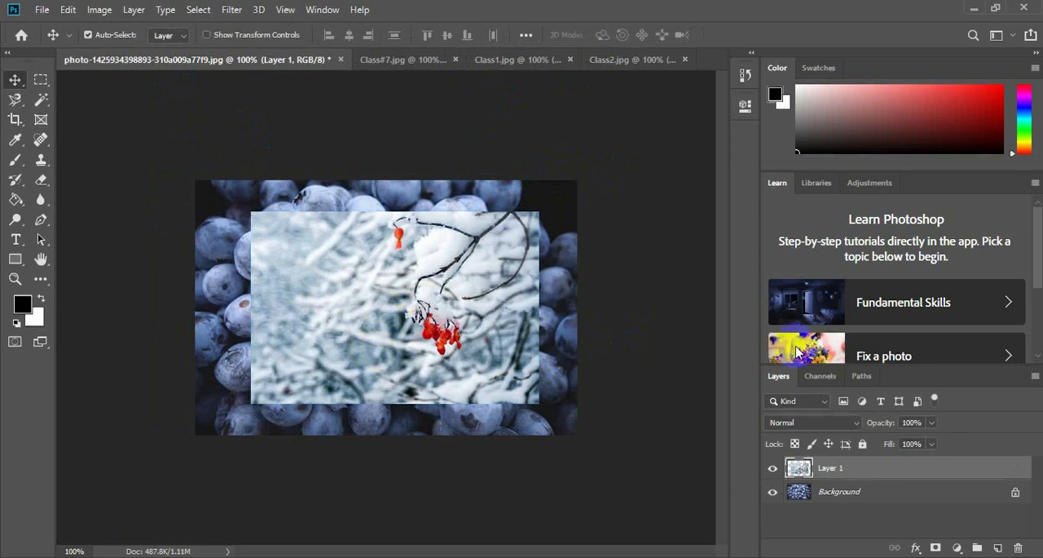
# Preview the Darken blend mode on the snowy branch layer.
pyautogui.click(846, 424)
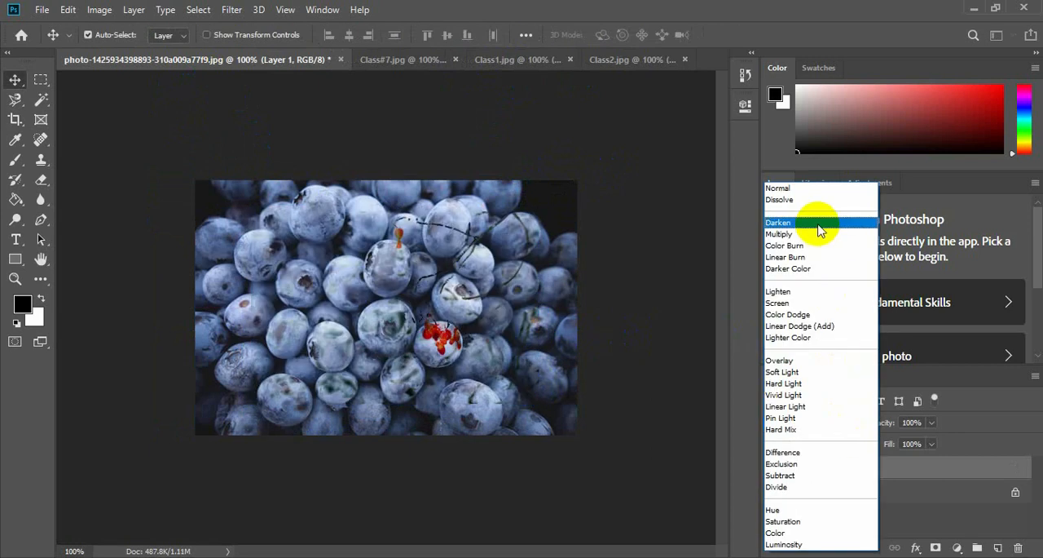
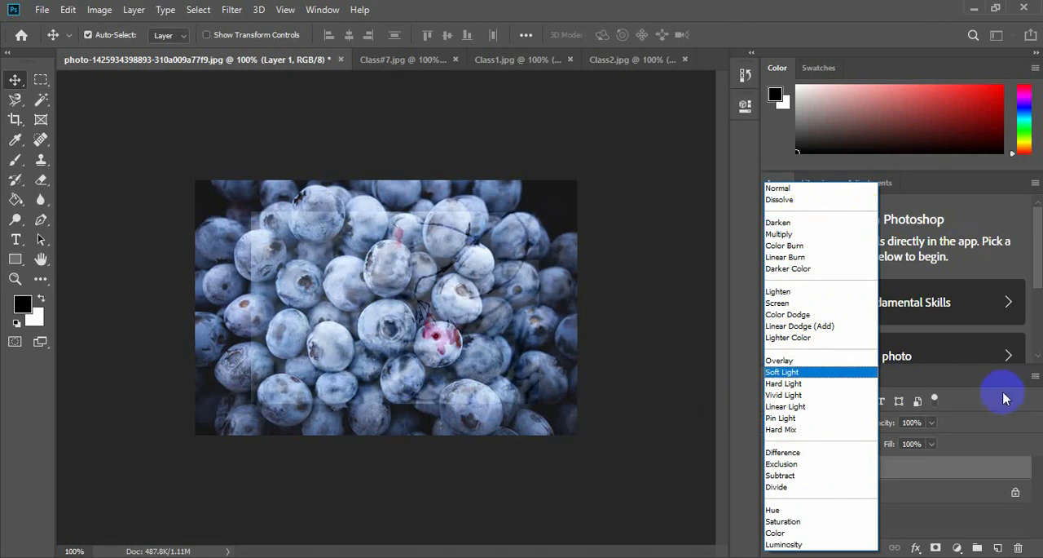
# Delete the snowy branch layer and add four empty layers above the blueberry background.
pyautogui.click(955, 375)
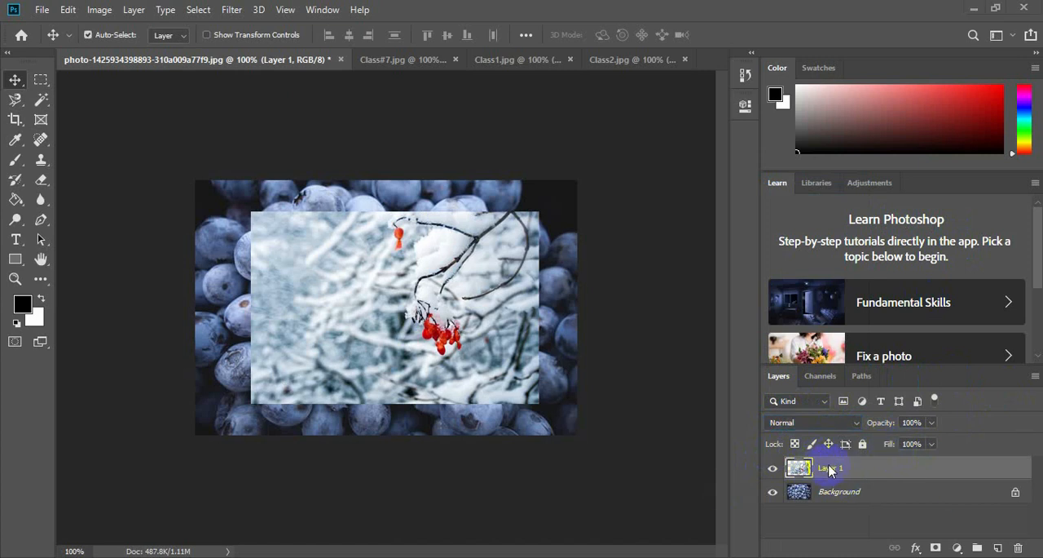
pyautogui.moveTo(831, 469); pyautogui.dragTo(1021, 545)
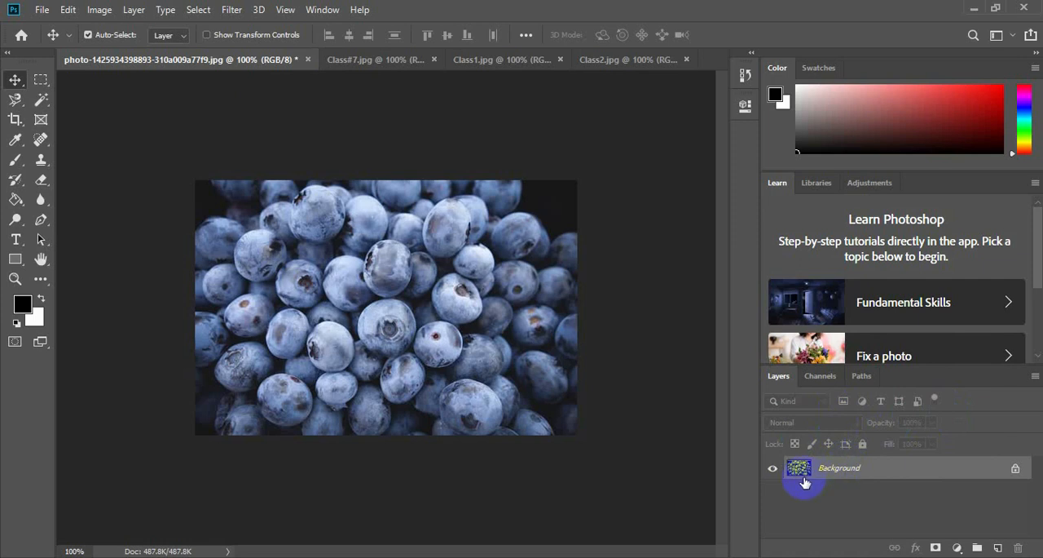
pyautogui.click(997, 547)
pyautogui.click(997, 547)
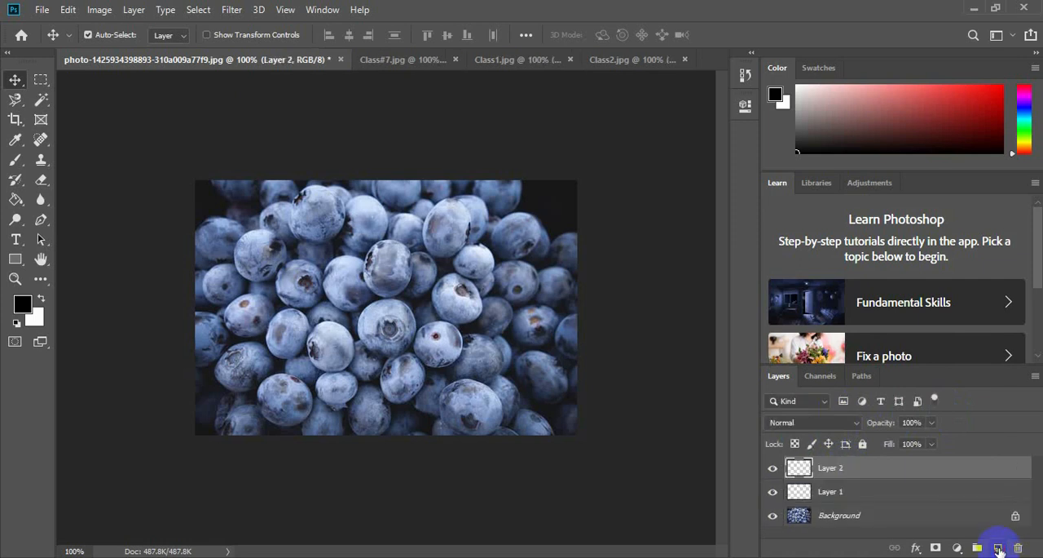
pyautogui.click(998, 547)
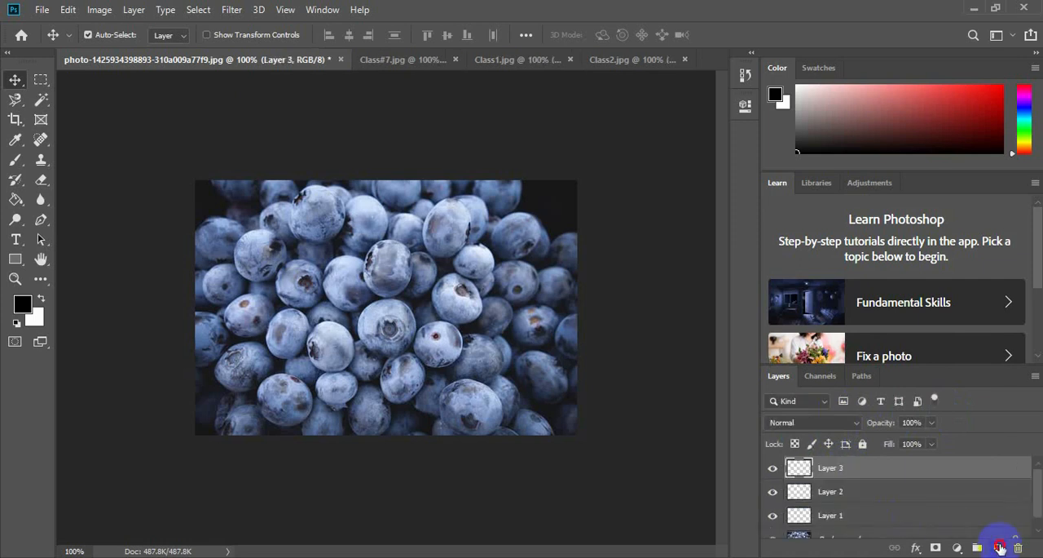
pyautogui.click(998, 547)
# Filter the layers by name for "layer" and look through the filtered layer list.
pyautogui.moveTo(1038, 495)
pyautogui.mouseDown()
pyautogui.moveTo(1041, 522)
pyautogui.moveTo(1041, 489)
pyautogui.moveTo(1041, 521)
pyautogui.moveTo(1041, 489)
pyautogui.moveTo(1039, 504)
pyautogui.mouseUp()
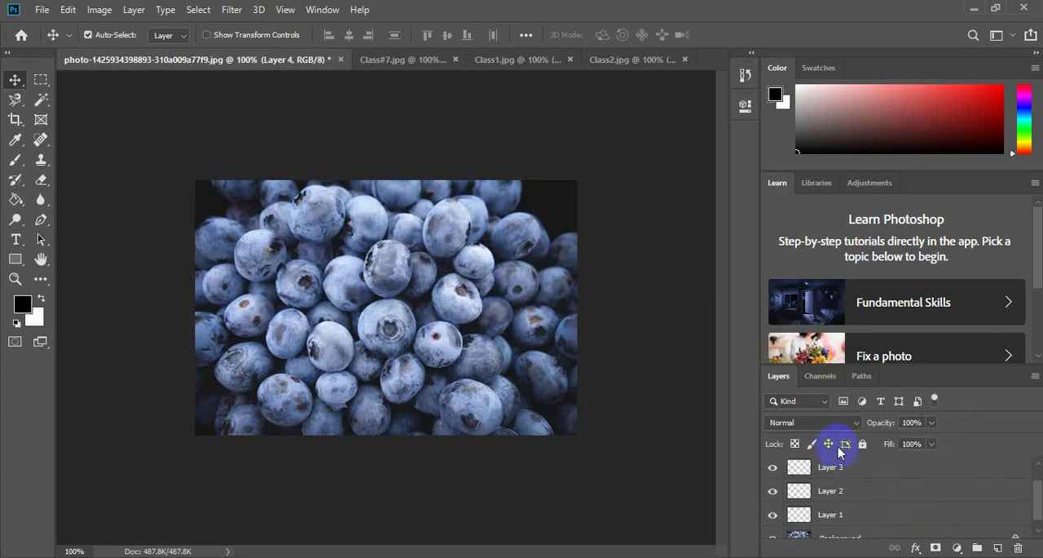
pyautogui.click(791, 402)
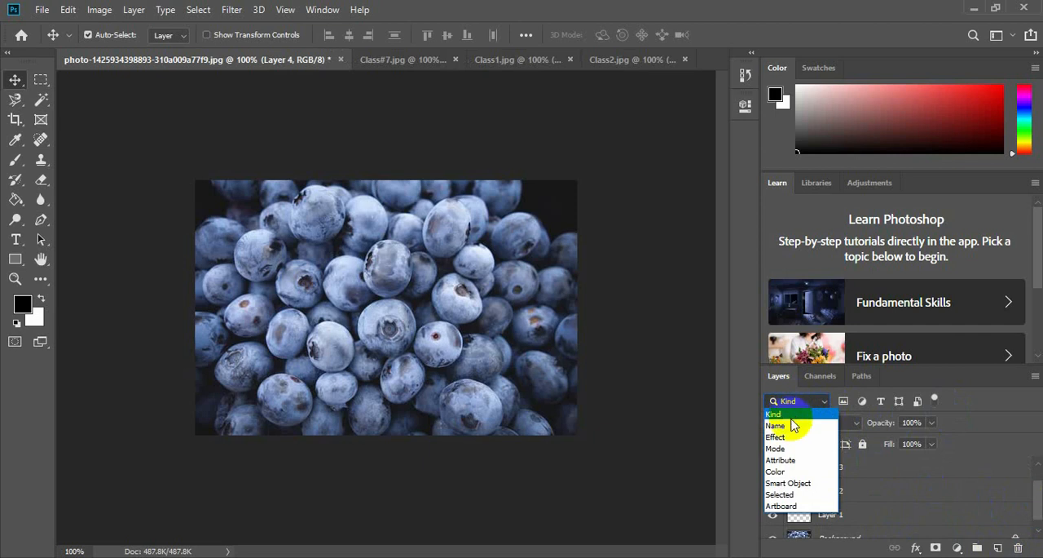
pyautogui.click(792, 424)
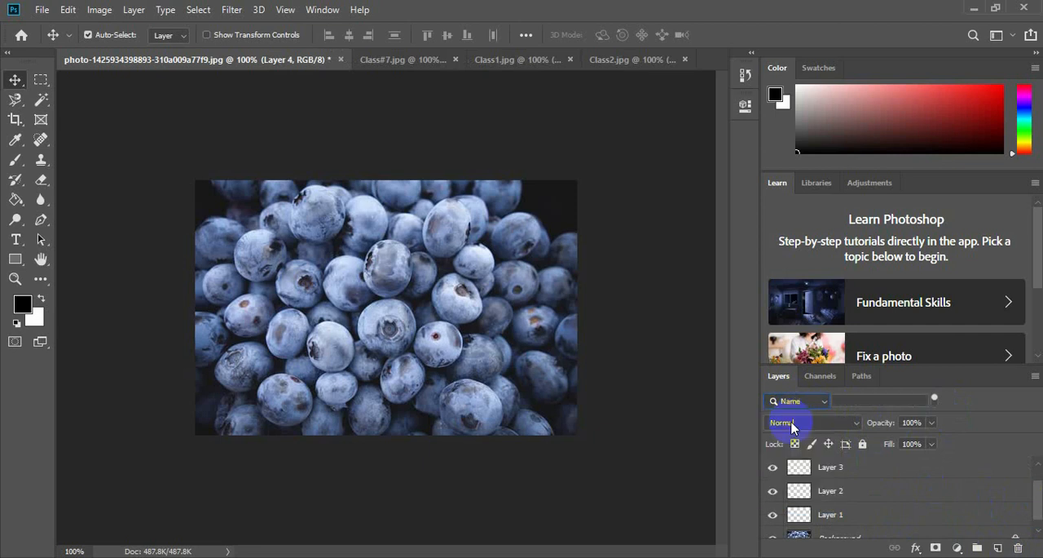
pyautogui.click(854, 401)
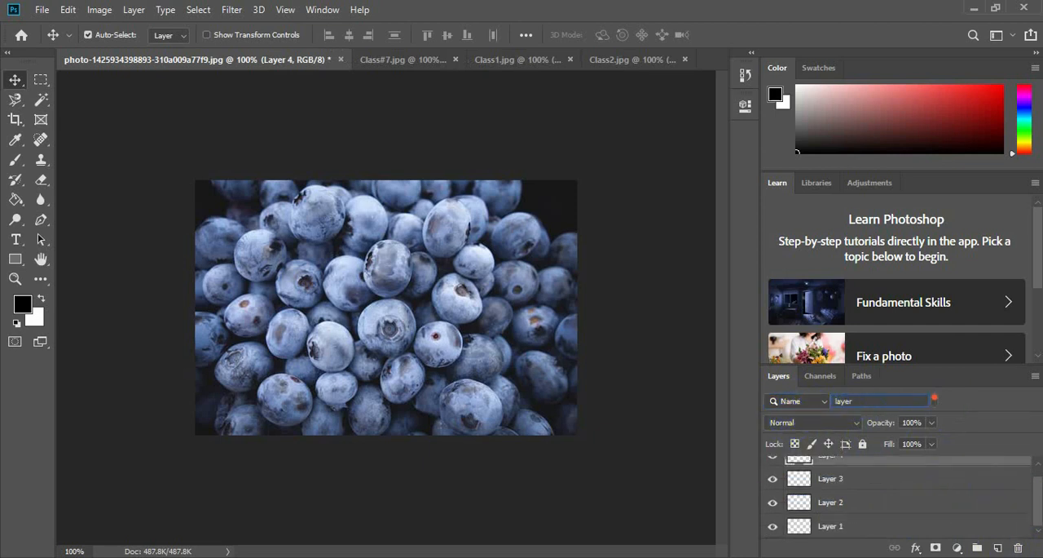
pyautogui.moveTo(1039, 497)
pyautogui.mouseDown()
pyautogui.moveTo(1038, 485)
pyautogui.moveTo(1037, 515)
pyautogui.moveTo(1039, 484)
pyautogui.mouseUp()
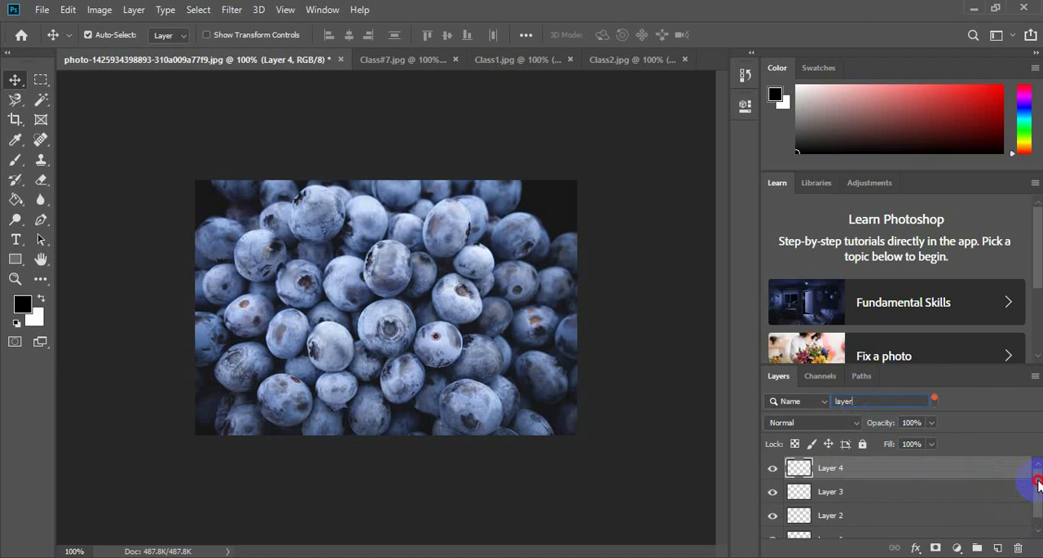
pyautogui.moveTo(1039, 484); pyautogui.dragTo(1034, 519)
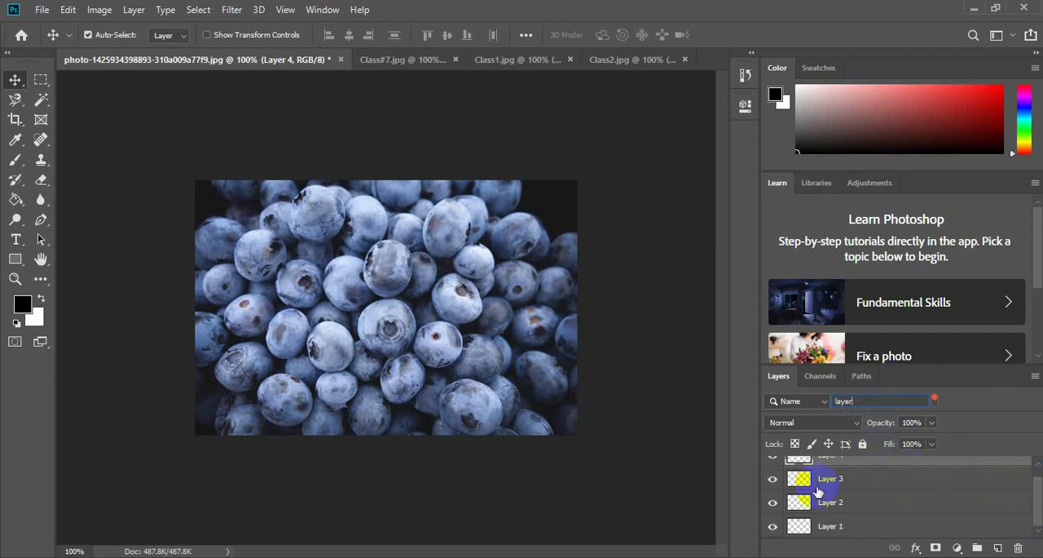
pyautogui.moveTo(1039, 506); pyautogui.dragTo(1015, 465)
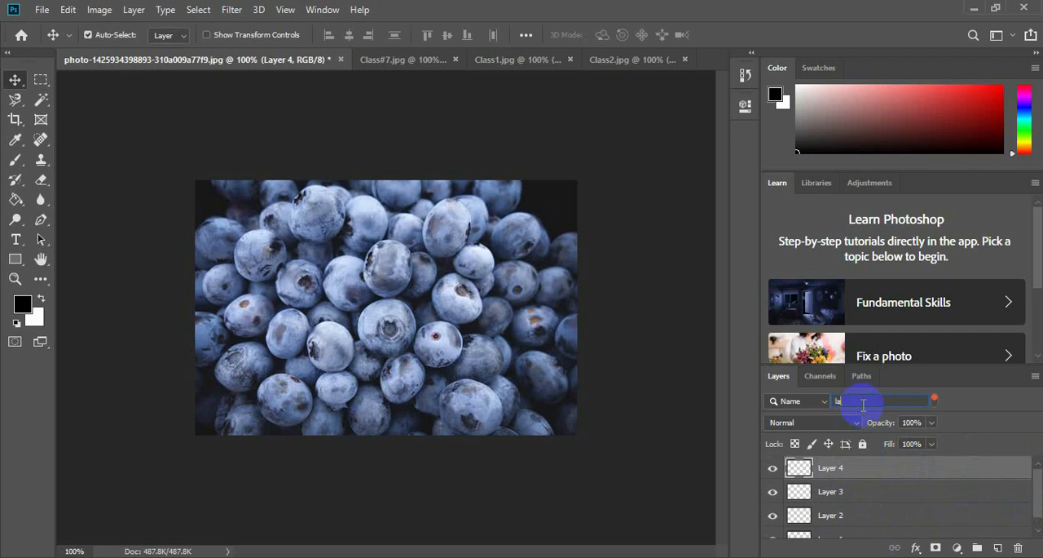
# Filter the layers by name for "bac", and clear the filter text.
pyautogui.write('bac')
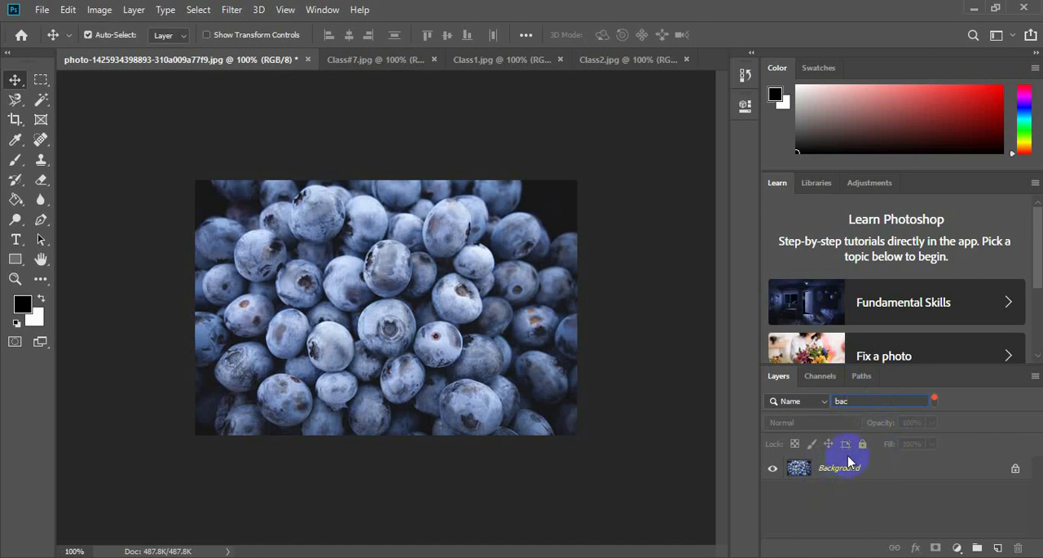
pyautogui.press('BackSpace')
pyautogui.press('BackSpace')
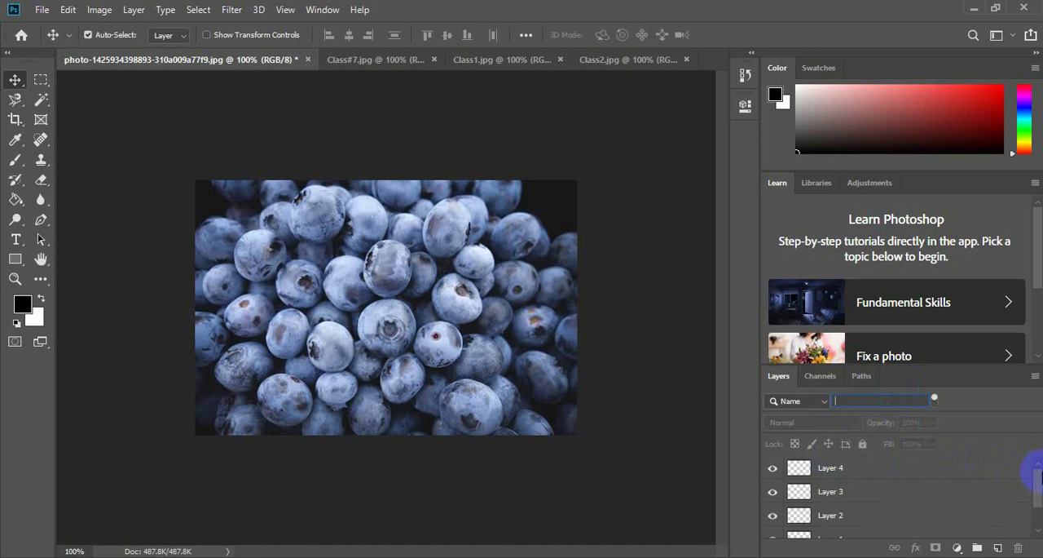
# Select the full range of empty layers from Layer 1 through Layer 4.
pyautogui.moveTo(1040, 489)
pyautogui.mouseDown()
pyautogui.moveTo(1040, 509)
pyautogui.moveTo(1042, 488)
pyautogui.mouseUp()
pyautogui.click(826, 472)
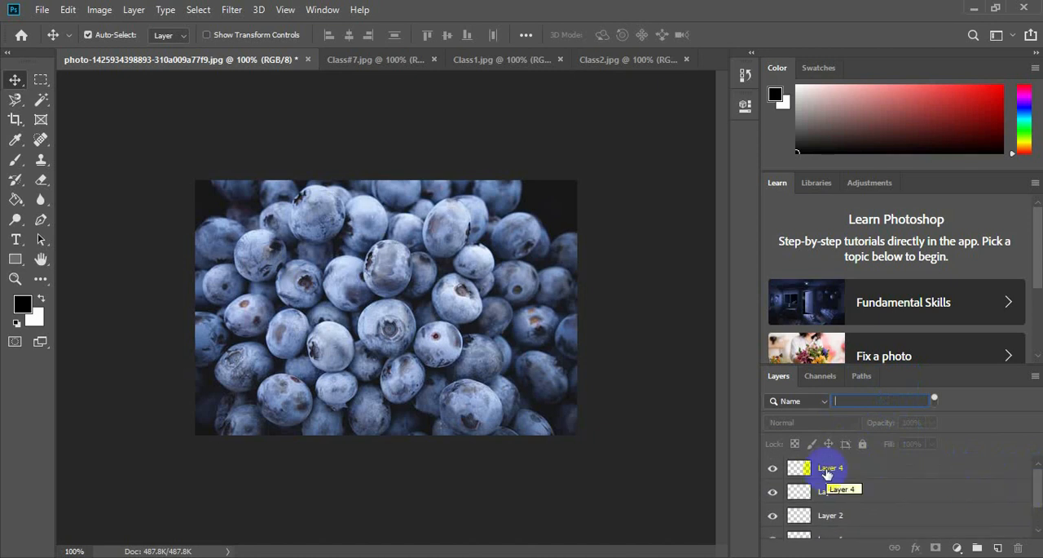
pyautogui.click(827, 472)
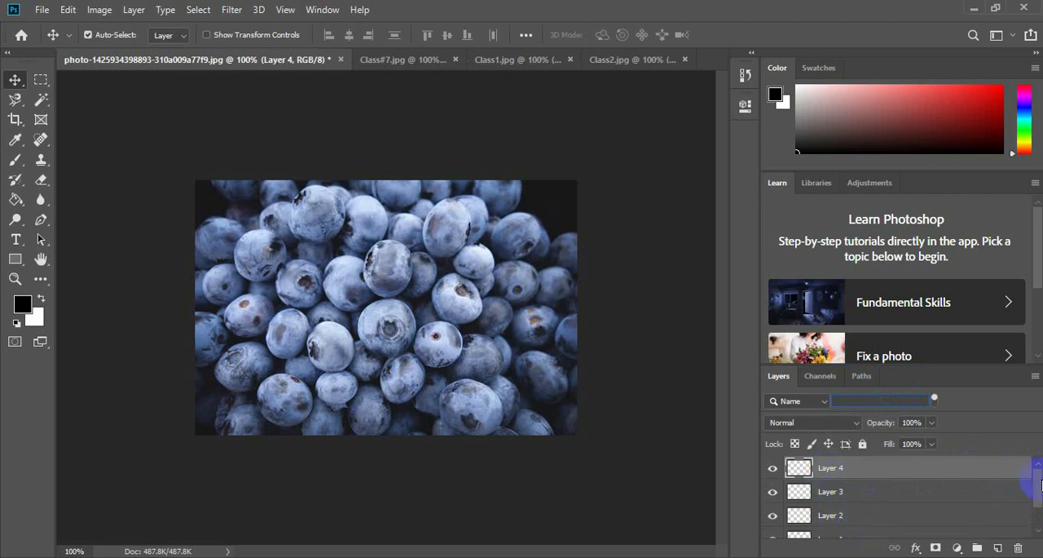
pyautogui.moveTo(1041, 485)
pyautogui.mouseDown()
pyautogui.moveTo(1033, 504)
pyautogui.moveTo(1034, 488)
pyautogui.mouseUp()
pyautogui.click(832, 525)
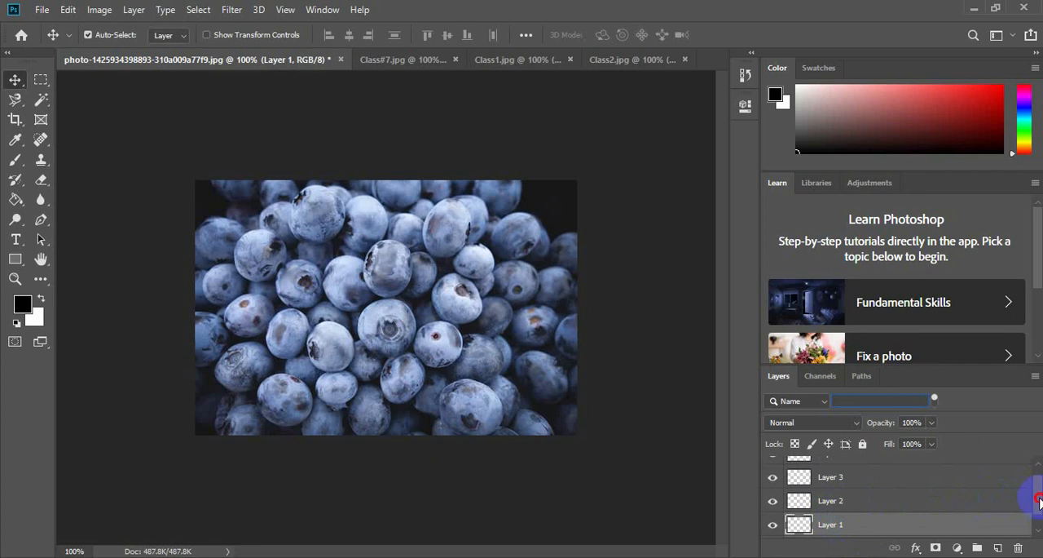
pyautogui.moveTo(1040, 499); pyautogui.dragTo(1040, 483)
pyautogui.keyDown('shift'); pyautogui.click(835, 471); pyautogui.keyUp('shift')
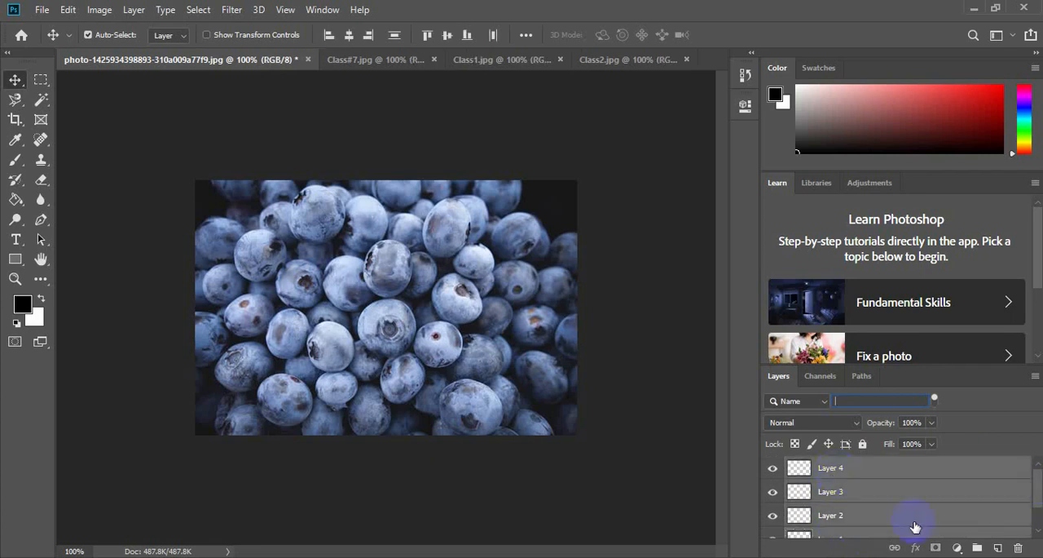
pyautogui.moveTo(1038, 492); pyautogui.dragTo(1040, 502)
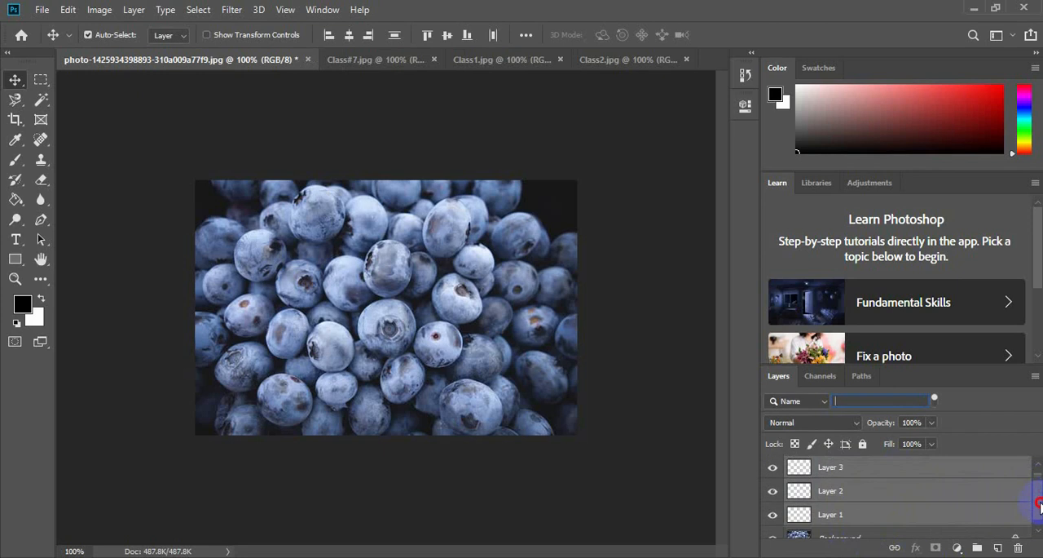
pyautogui.click(880, 511)
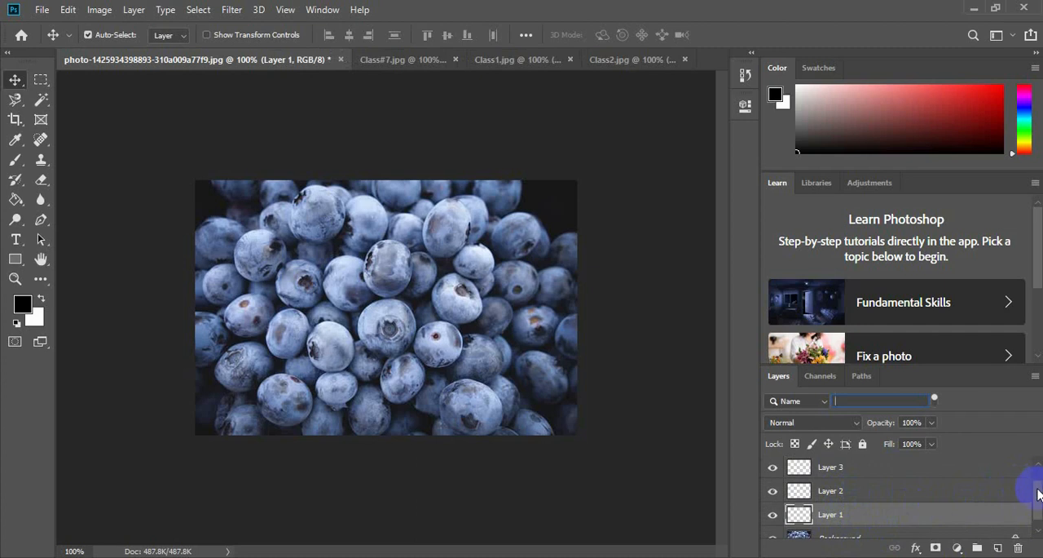
pyautogui.moveTo(1037, 493); pyautogui.dragTo(1038, 475)
pyautogui.keyDown('shift'); pyautogui.click(856, 471); pyautogui.keyUp('shift')
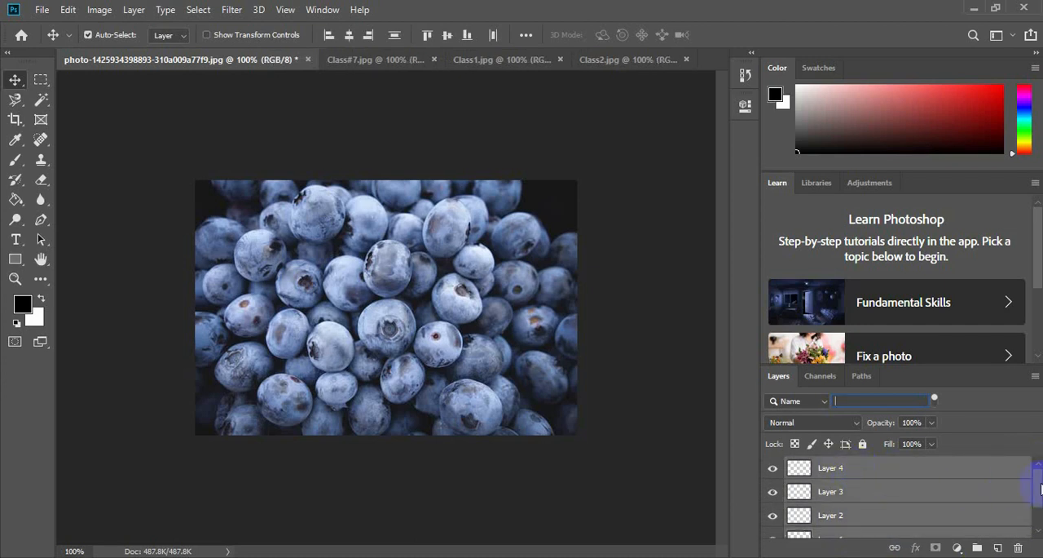
pyautogui.scroll(-2, 1040, 489)
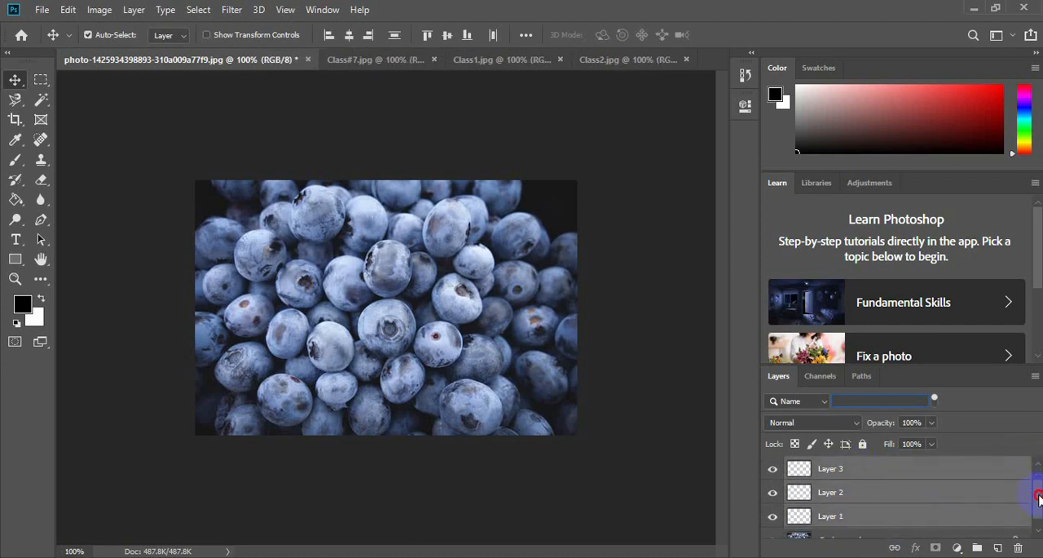
# Group the non-adjacent layers Layer 1, Layer 3 and Layer 4, leaving out Layer 2.
pyautogui.click(913, 505)
pyautogui.moveTo(1040, 512); pyautogui.dragTo(1039, 489)
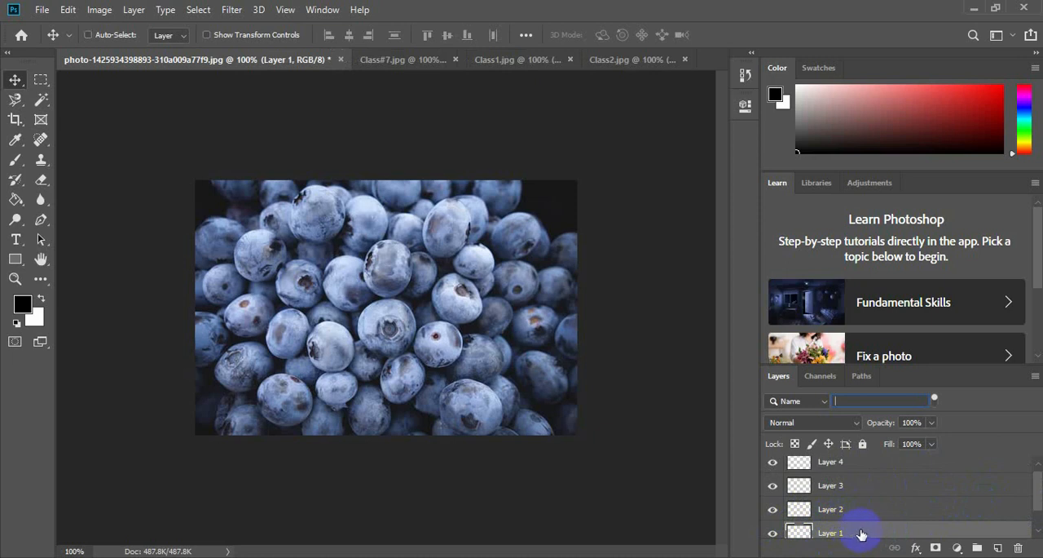
pyautogui.keyDown('shift'); pyautogui.click(850, 488); pyautogui.keyUp('shift')
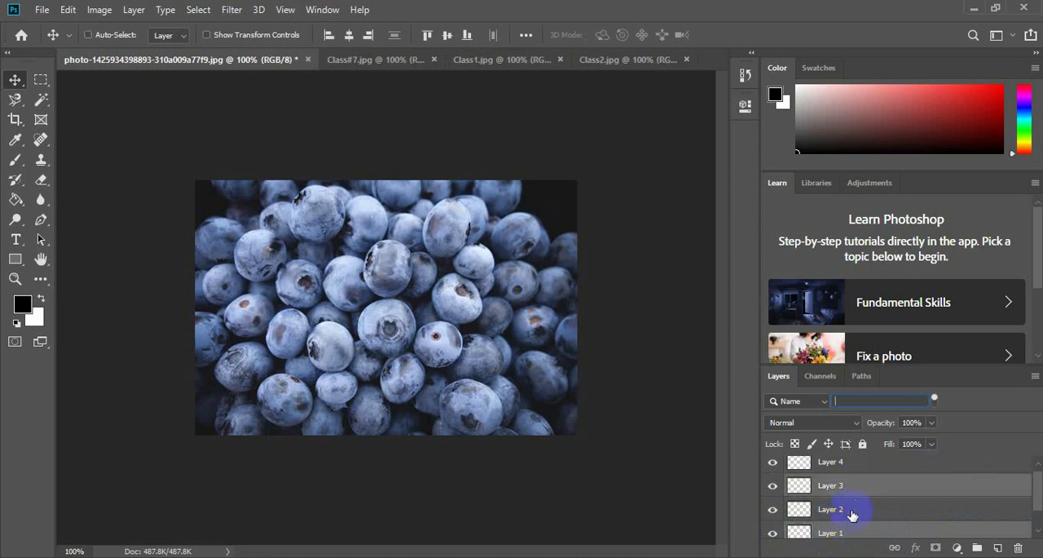
pyautogui.keyDown('shift'); pyautogui.click(829, 463); pyautogui.keyUp('shift')
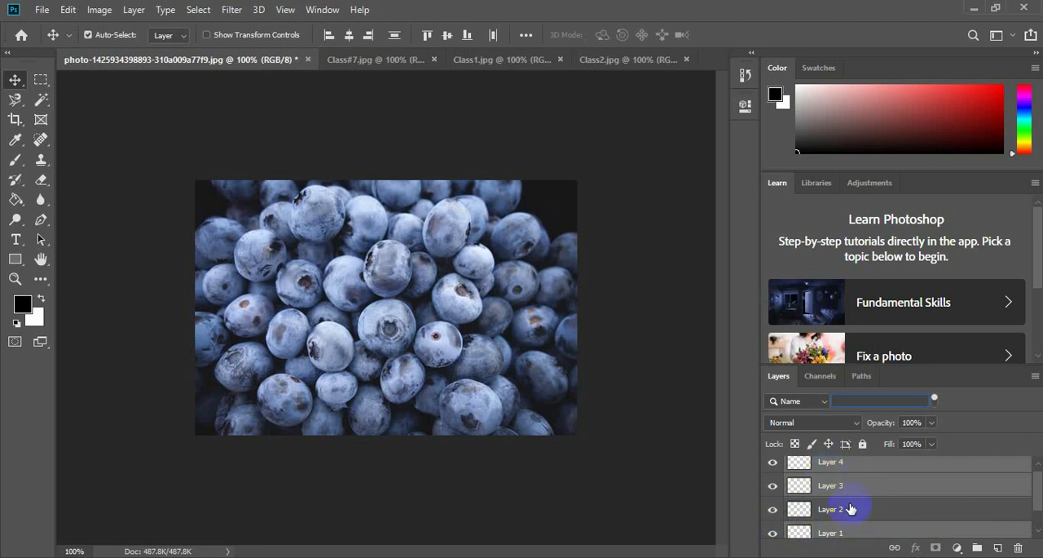
pyautogui.click(127, 15)
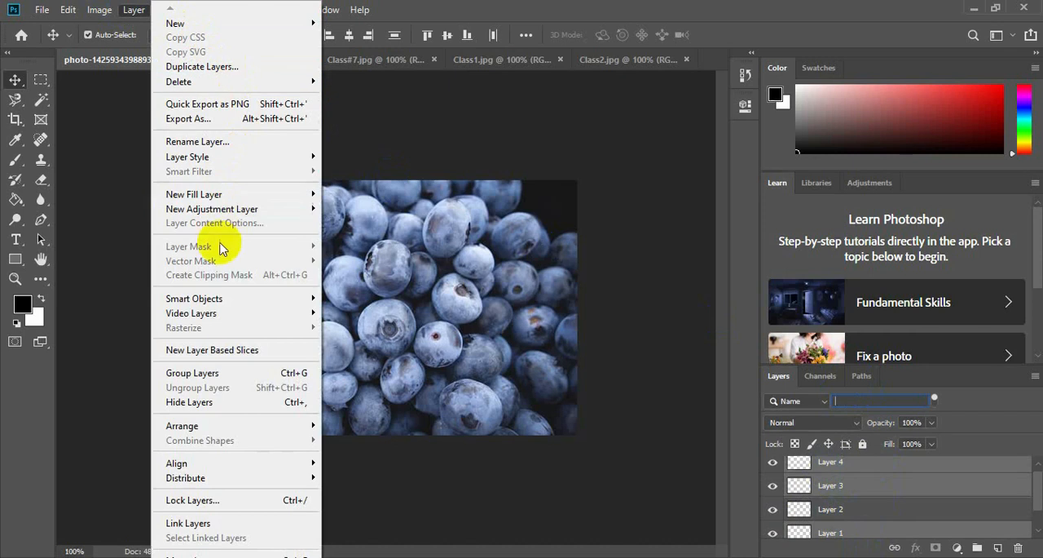
pyautogui.click(234, 376)
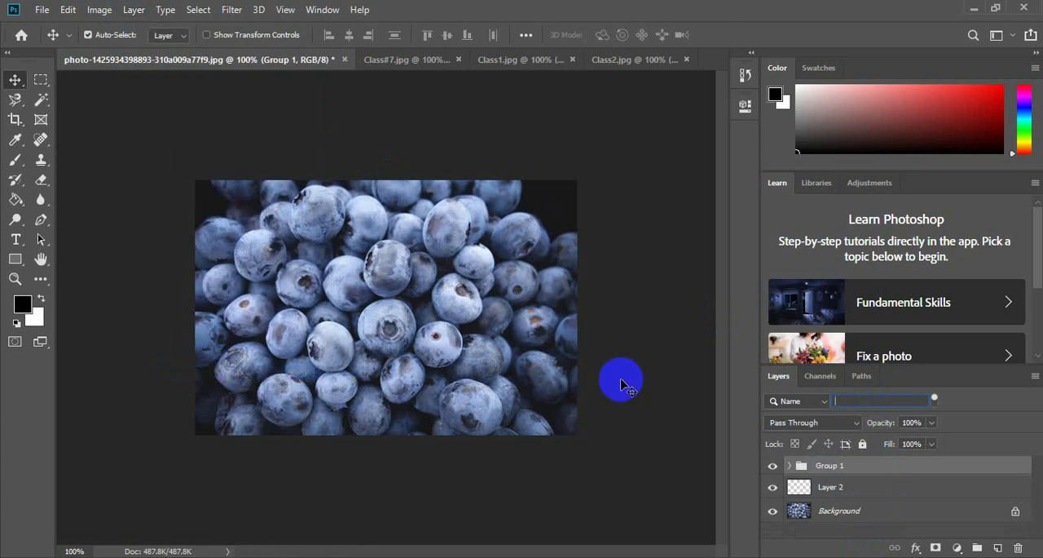
# Clear the "bac" name filter, and expand and collapse the new group to examine the layers inside it.
pyautogui.write('bac')
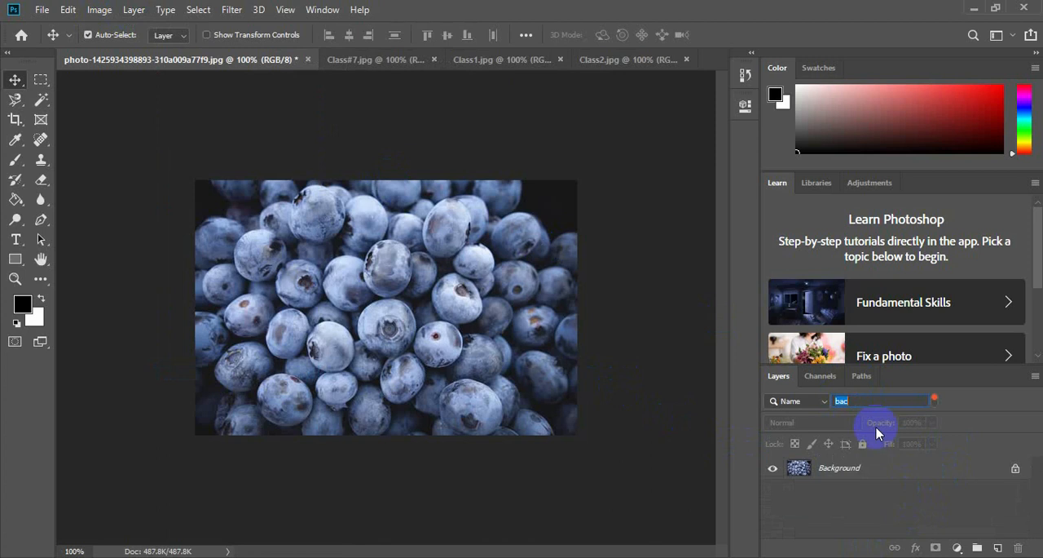
pyautogui.press('BackSpace')
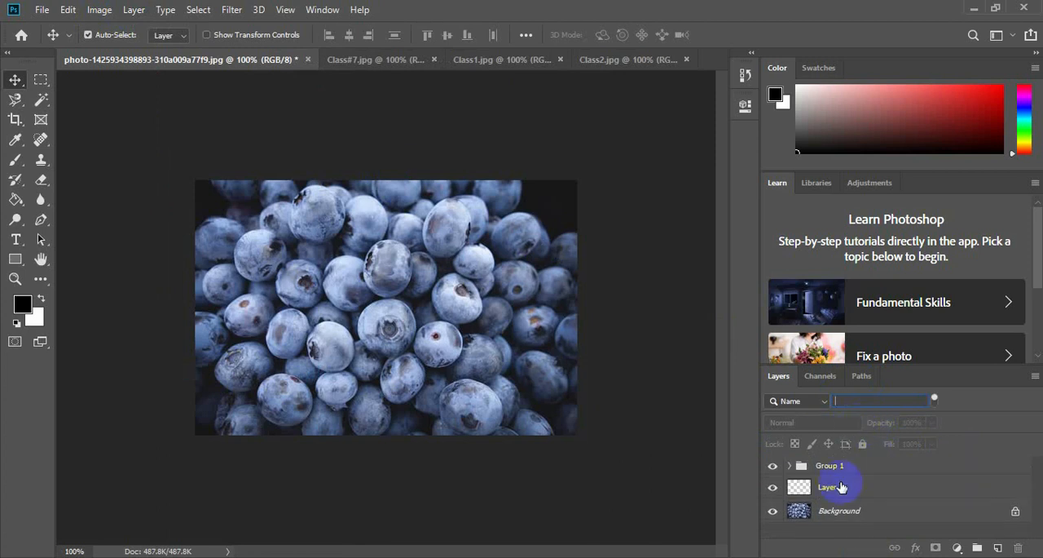
pyautogui.click(785, 471)
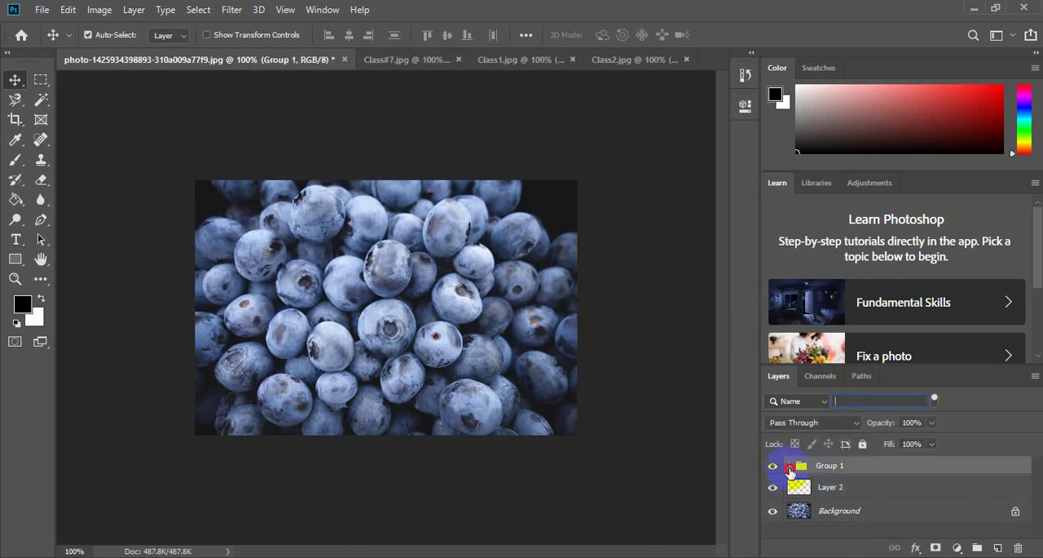
pyautogui.click(789, 471)
pyautogui.moveTo(1037, 492)
pyautogui.mouseDown()
pyautogui.moveTo(1040, 515)
pyautogui.moveTo(1042, 490)
pyautogui.mouseUp()
pyautogui.click(789, 471)
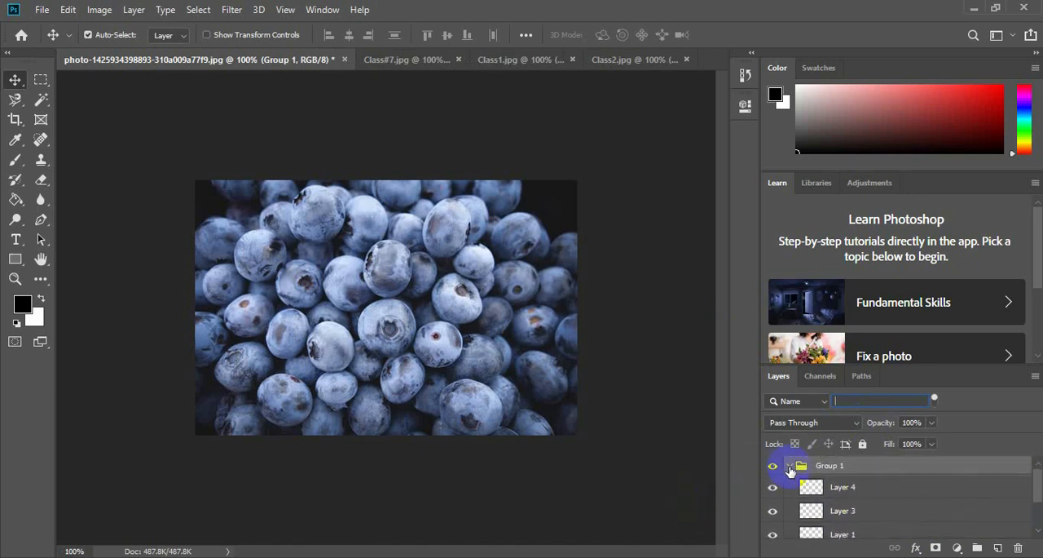
pyautogui.click(790, 471)
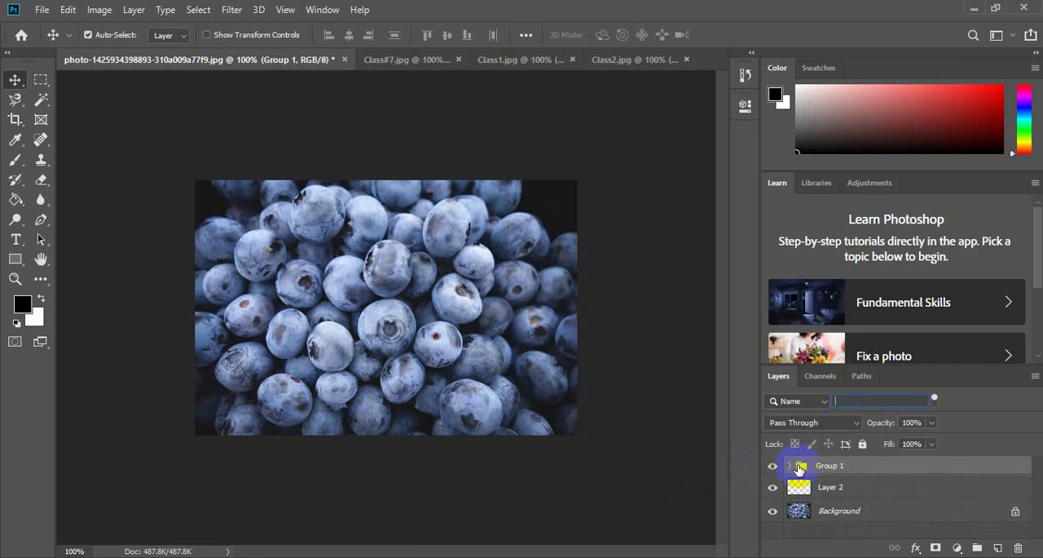
pyautogui.write('bac')
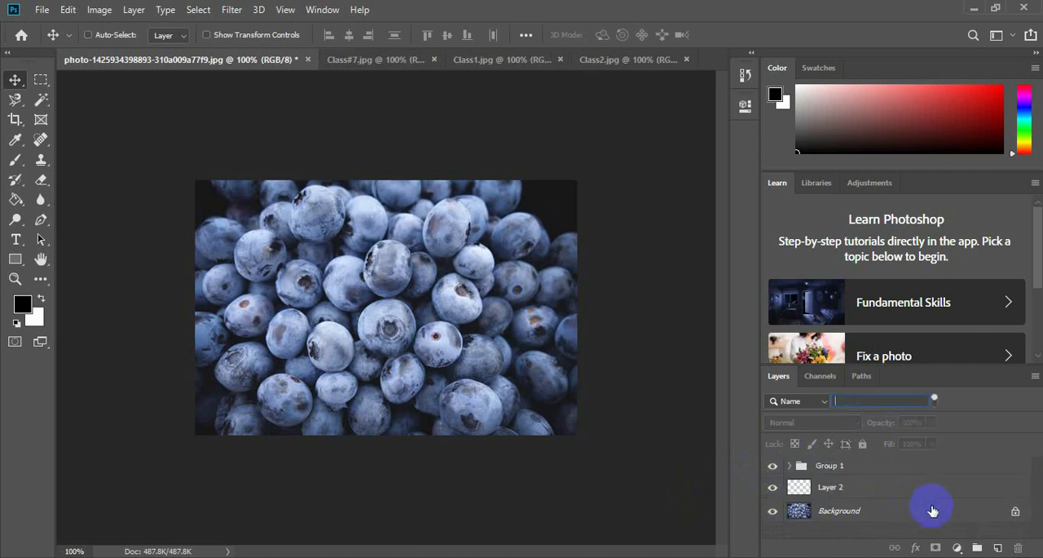
pyautogui.press('BackSpace')
pyautogui.press('ctrl')
pyautogui.hotkey('ctrl', 'z')
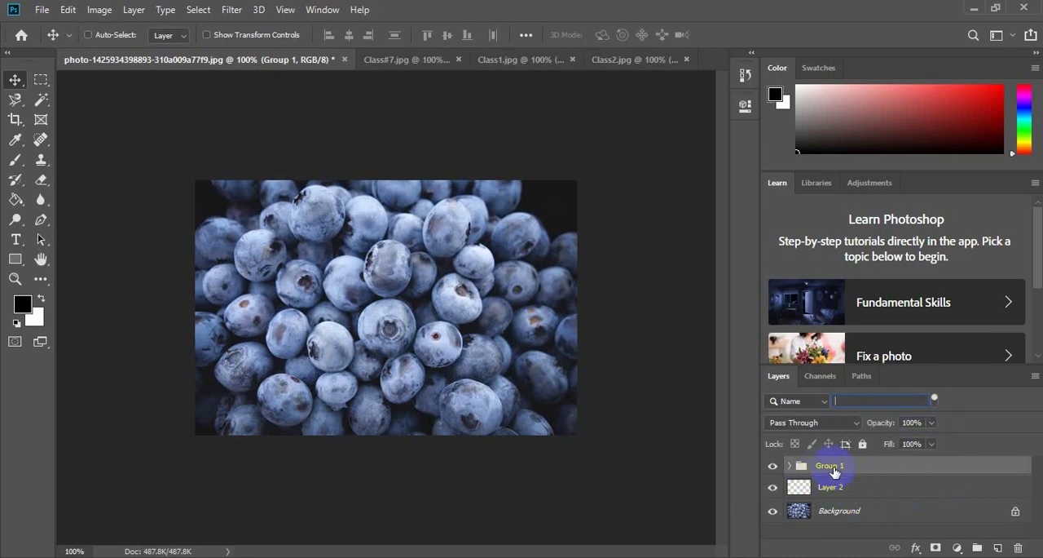
# Ungroup the layers in Group 1.
pyautogui.hotkey('ctrl', 'shift', 'g')
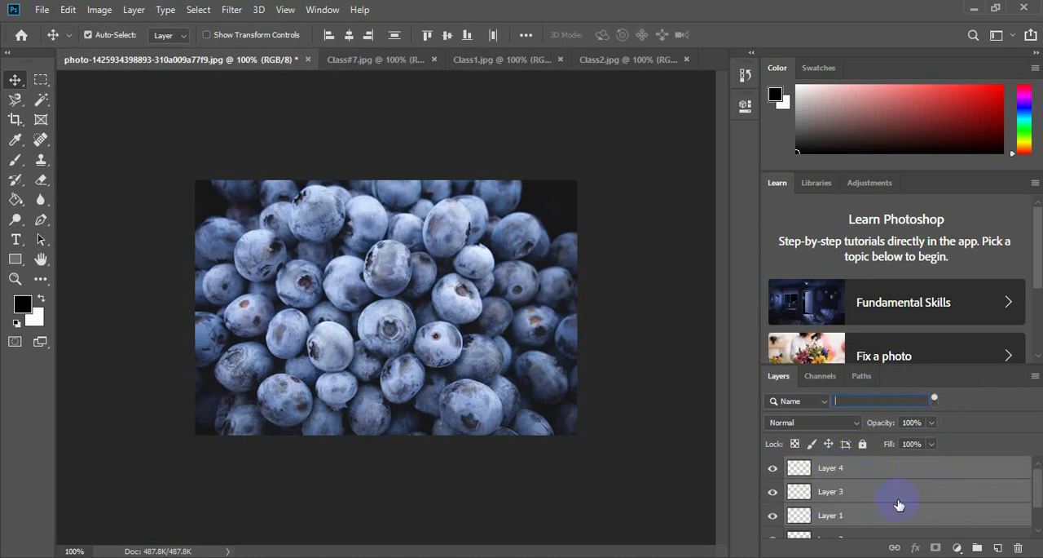
pyautogui.moveTo(1041, 482); pyautogui.dragTo(1041, 499)
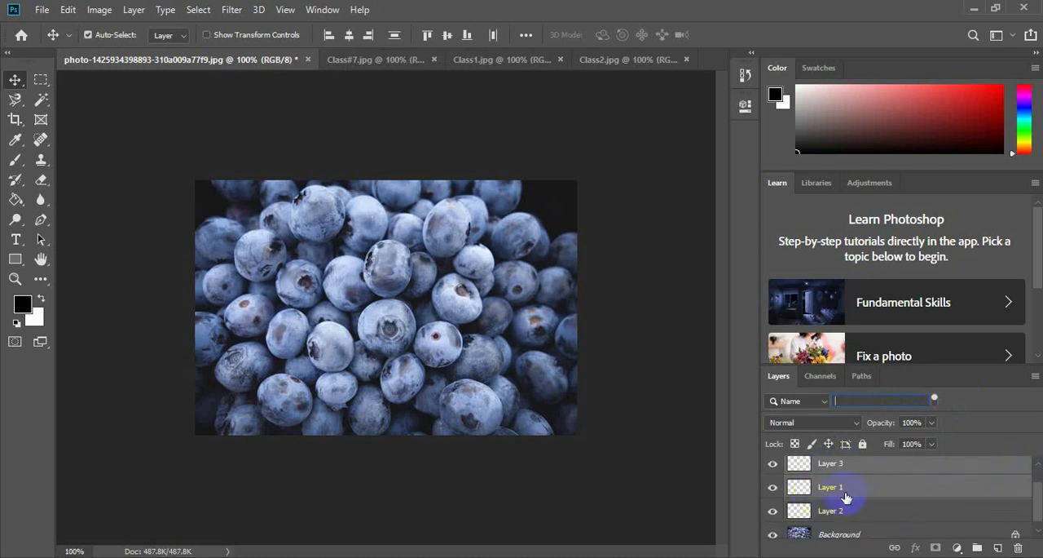
# Group Layer 1, Layer 2 and Layer 3, leaving Layer 4 and the Background ungrouped.
pyautogui.click(844, 486)
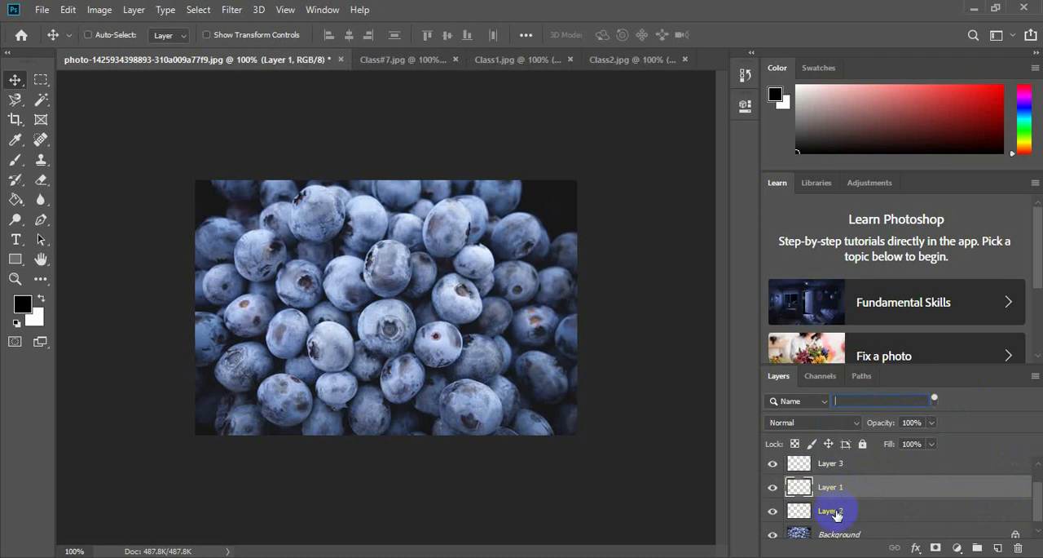
pyautogui.keyDown('ctrl'); pyautogui.click(835, 512); pyautogui.keyUp('ctrl')
pyautogui.keyDown('ctrl'); pyautogui.click(838, 466); pyautogui.keyUp('ctrl')
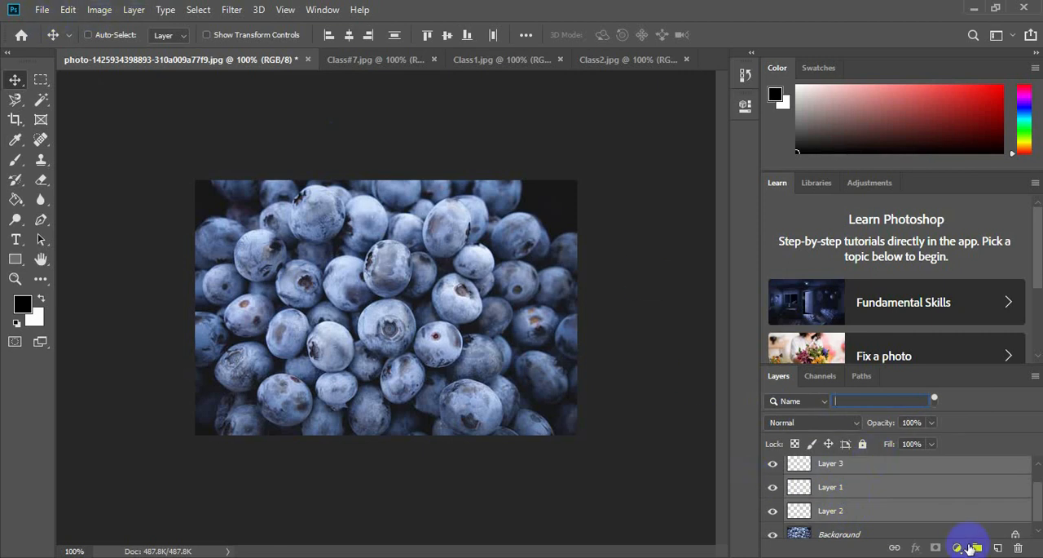
pyautogui.click(972, 546)
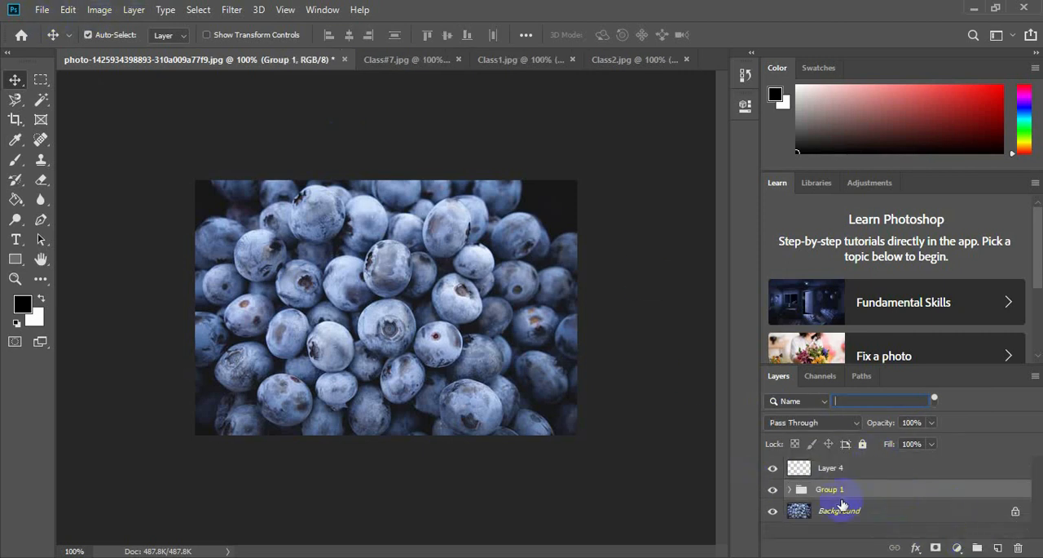
# Hide and reshow Group 1, expanding and collapsing it to examine how its layers respond.
pyautogui.click(775, 489)
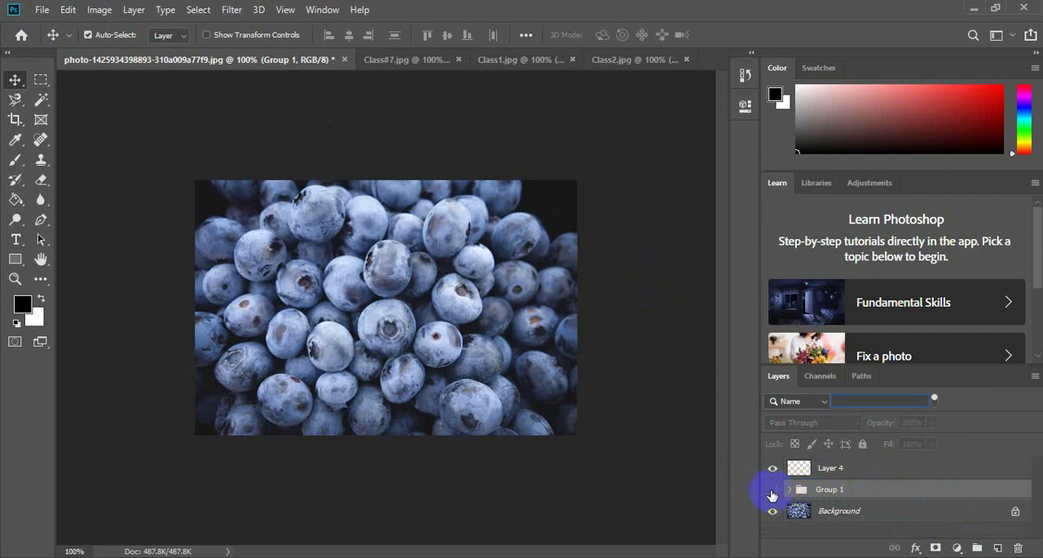
pyautogui.click(790, 489)
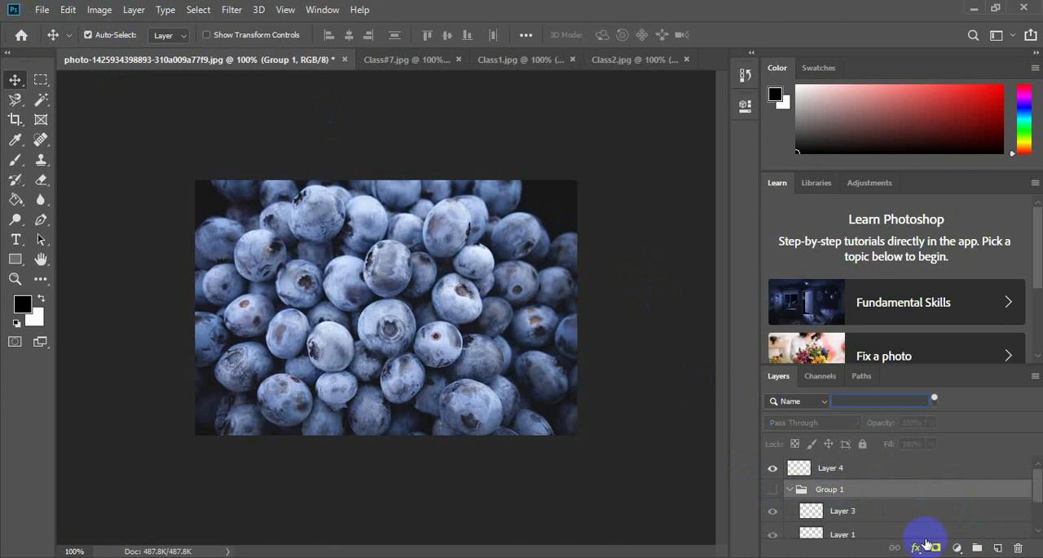
pyautogui.click(771, 490)
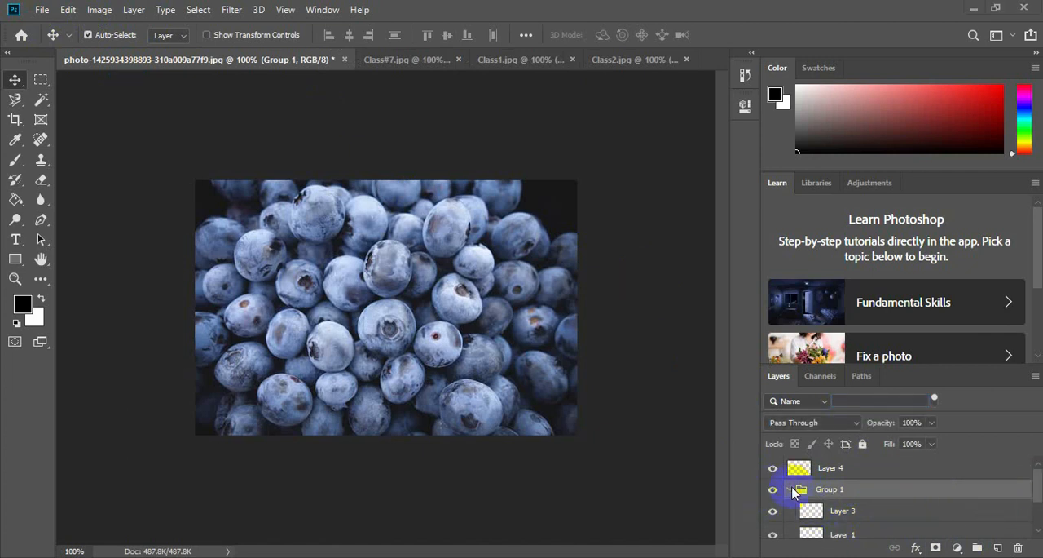
pyautogui.click(790, 490)
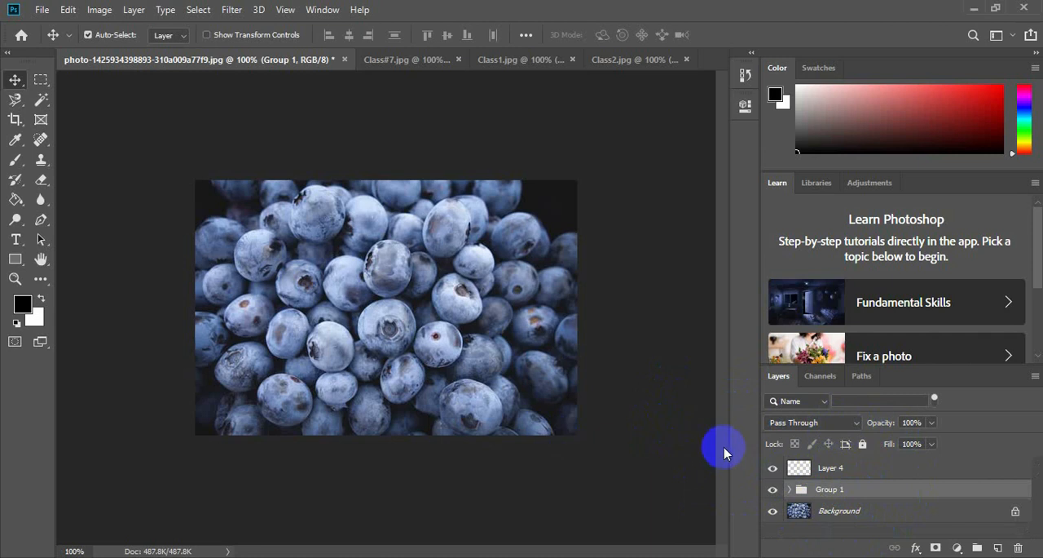
pyautogui.click(825, 425)
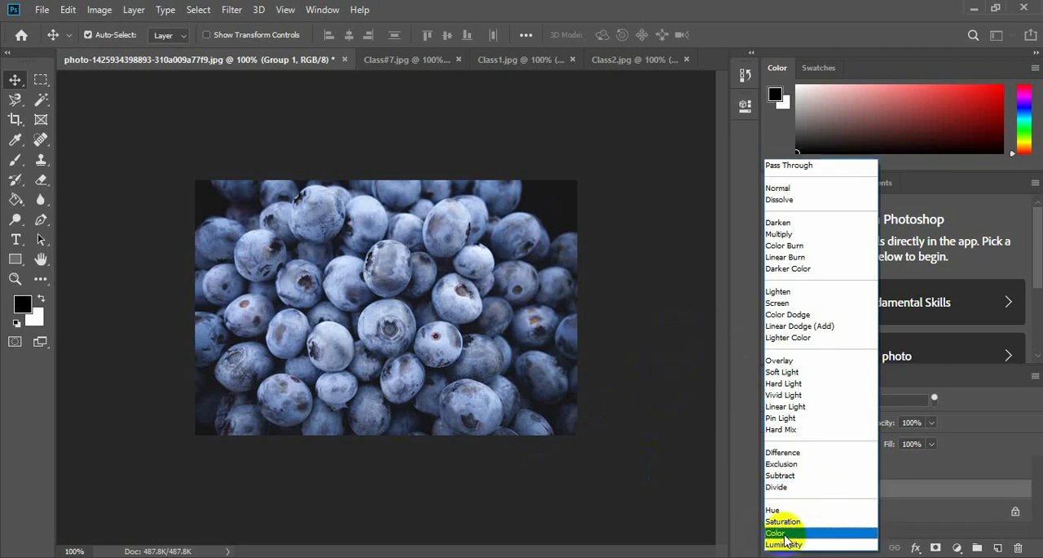
pyautogui.click(691, 425)
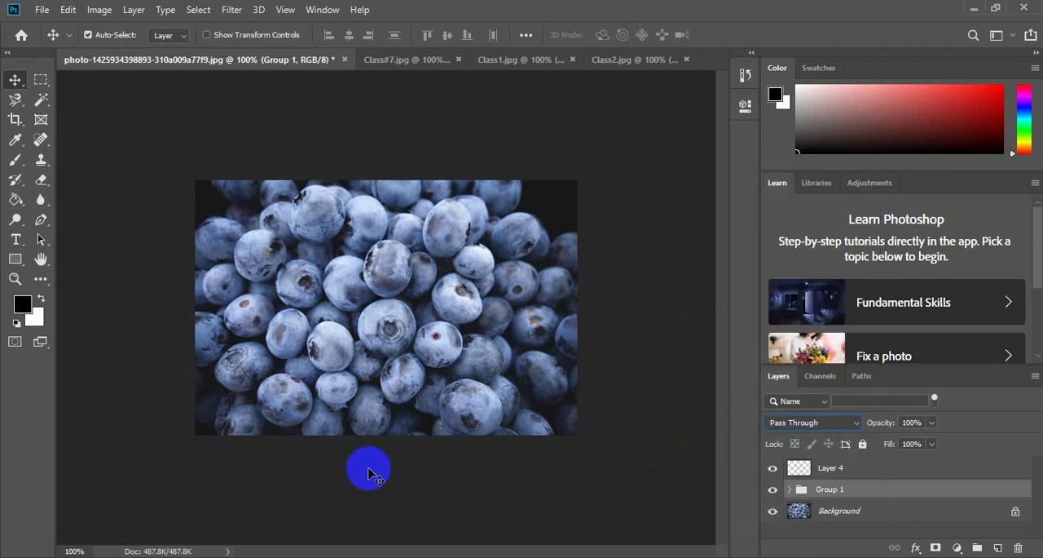
pyautogui.click(522, 60)
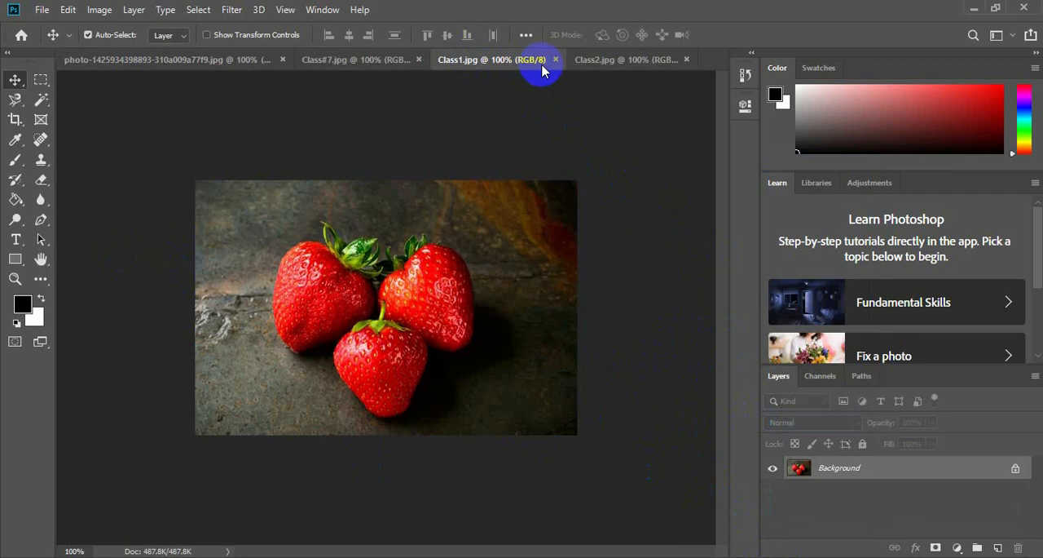
pyautogui.click(346, 62)
pyautogui.click(139, 58)
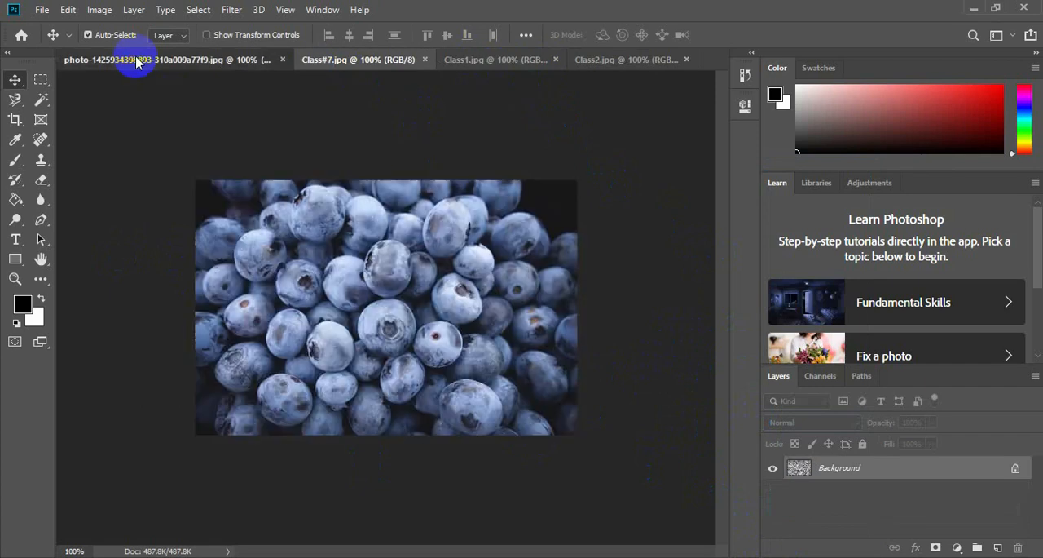
pyautogui.click(41, 10)
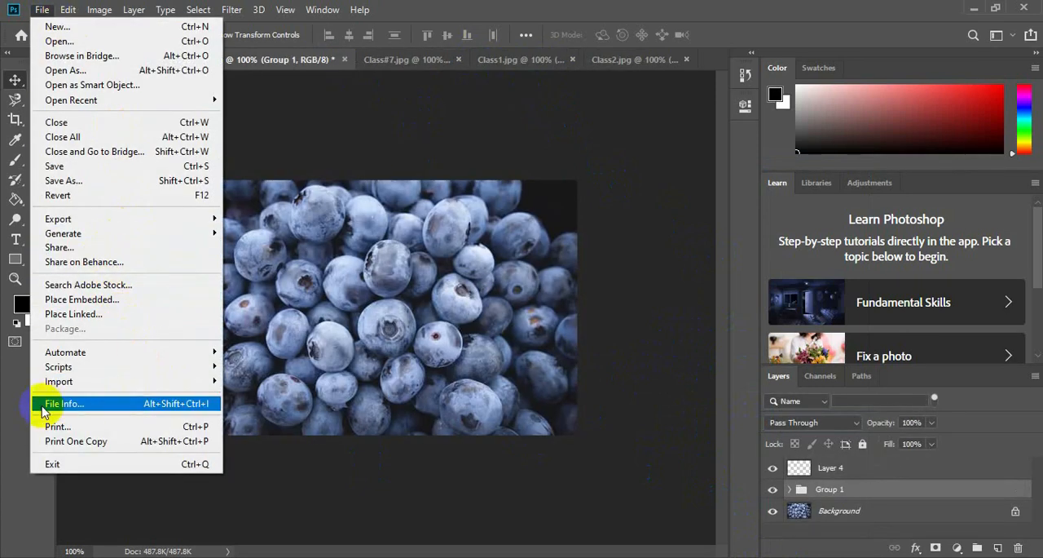
pyautogui.click(292, 103)
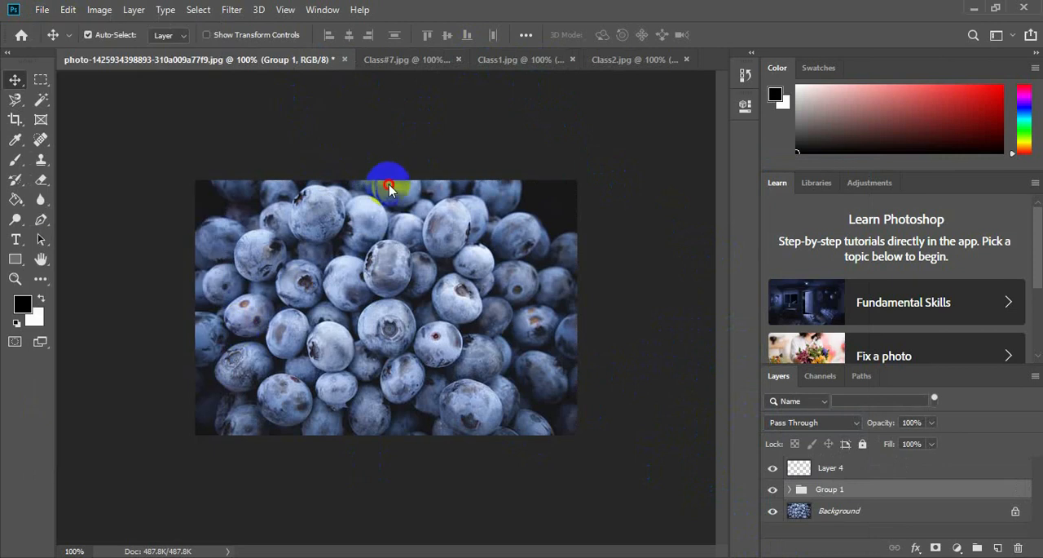
# Switch to the Class1.jpg document and activate the Quick Selection tool.
pyautogui.click(534, 72)
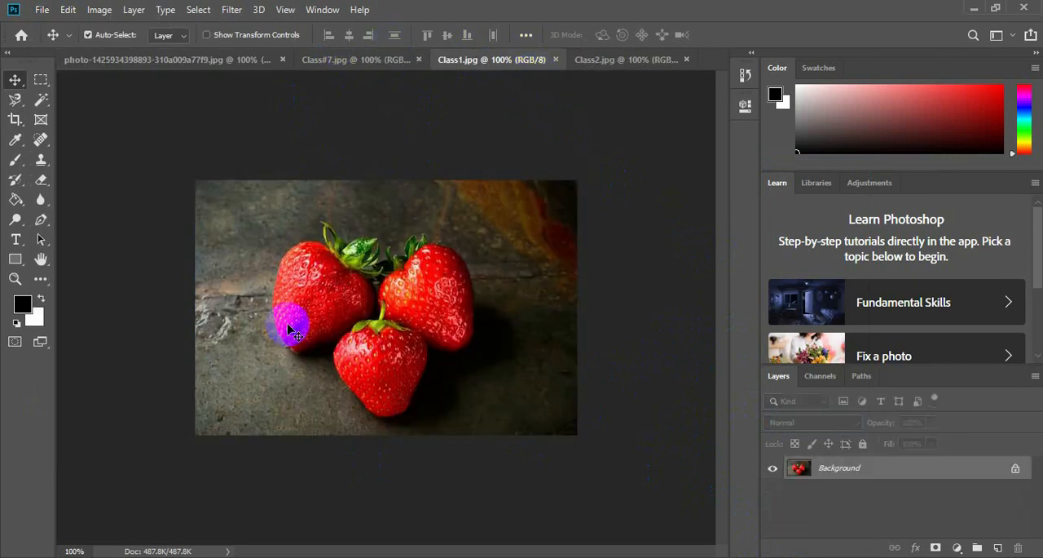
pyautogui.click(42, 100)
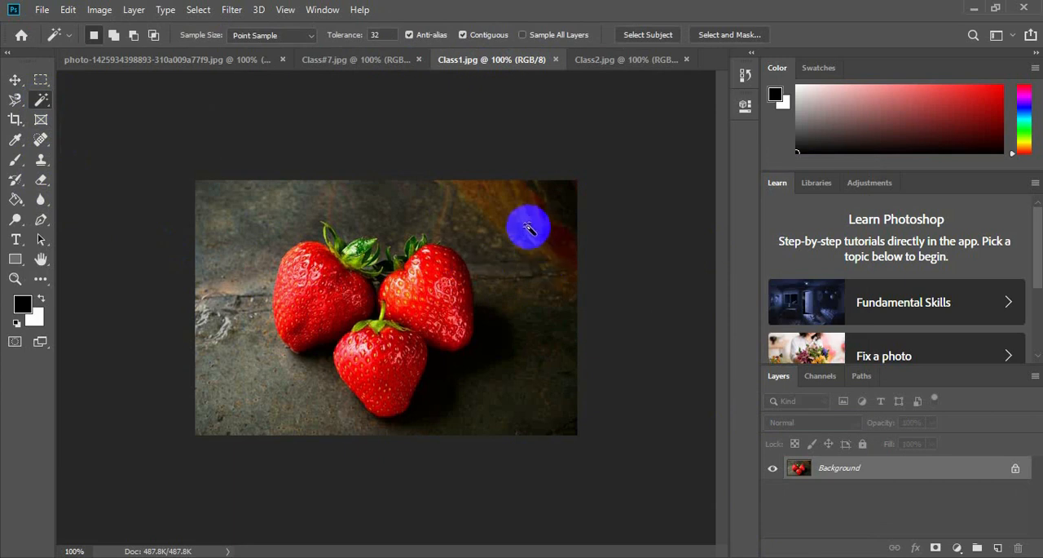
pyautogui.rightClick(41, 99)
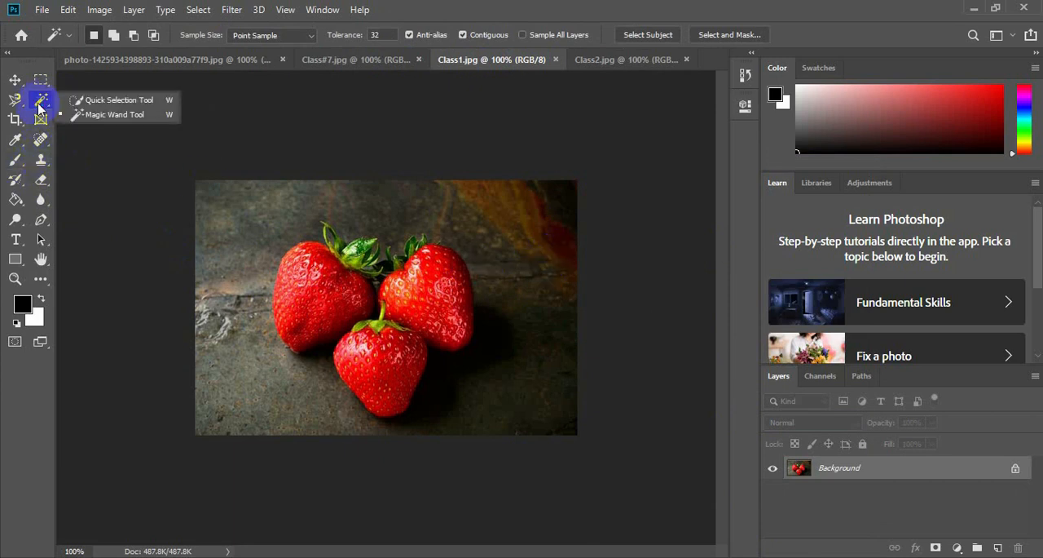
pyautogui.click(82, 101)
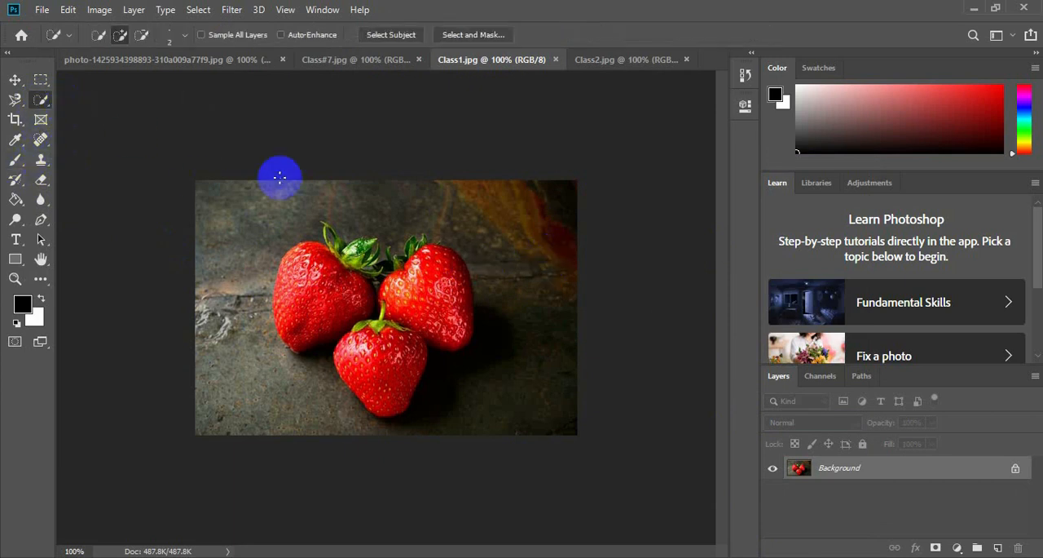
# Try selecting the stone background around the strawberries with Quick Selection strokes, clearing the selection after each attempt.
pyautogui.click(213, 200)
pyautogui.moveTo(310, 195)
pyautogui.mouseDown()
pyautogui.moveTo(346, 214)
pyautogui.moveTo(526, 220)
pyautogui.moveTo(567, 269)
pyautogui.moveTo(567, 390)
pyautogui.moveTo(540, 418)
pyautogui.moveTo(495, 430)
pyautogui.moveTo(375, 438)
pyautogui.moveTo(251, 401)
pyautogui.moveTo(235, 333)
pyautogui.mouseUp()
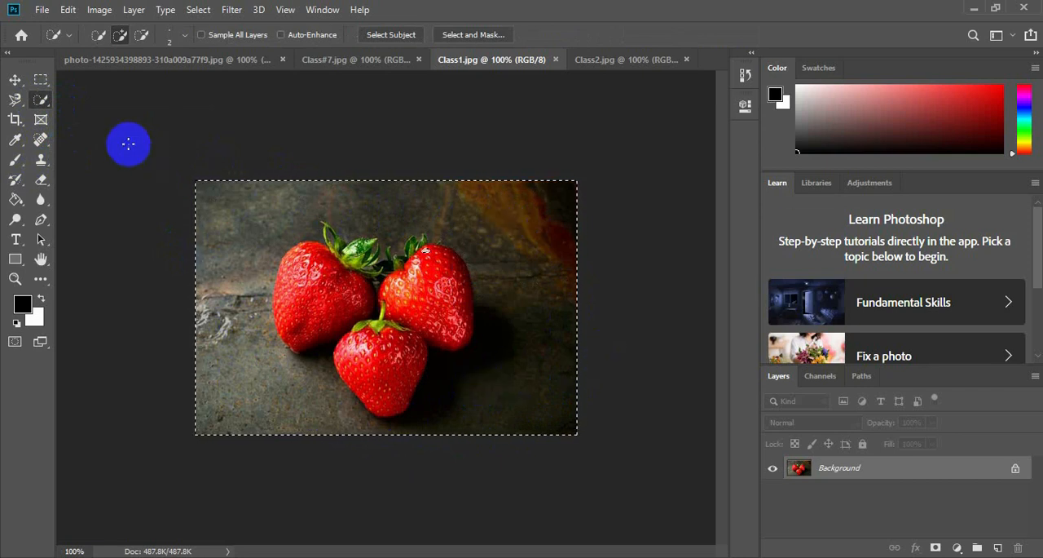
pyautogui.rightClick(40, 100)
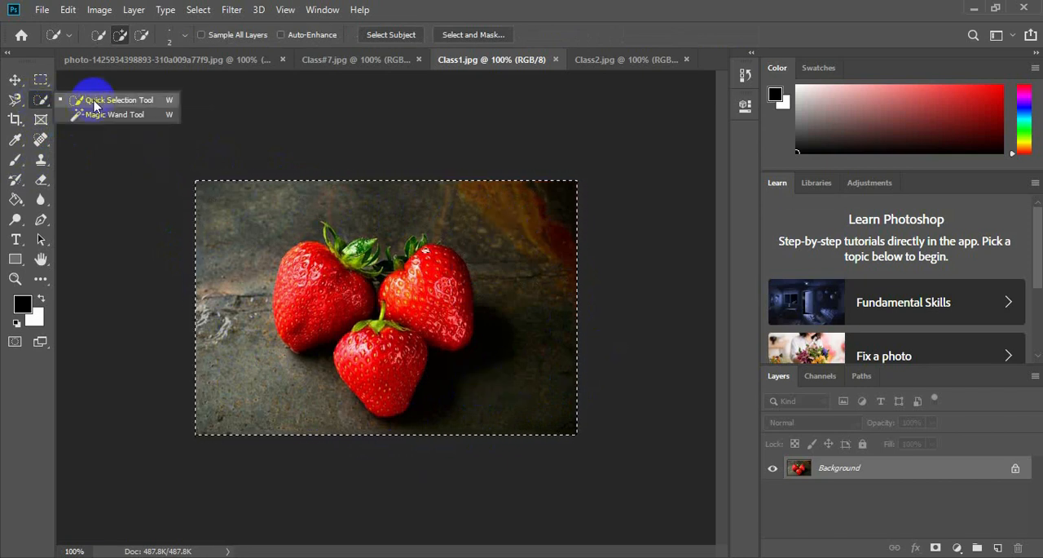
pyautogui.rightClick(292, 233)
pyautogui.click(316, 240)
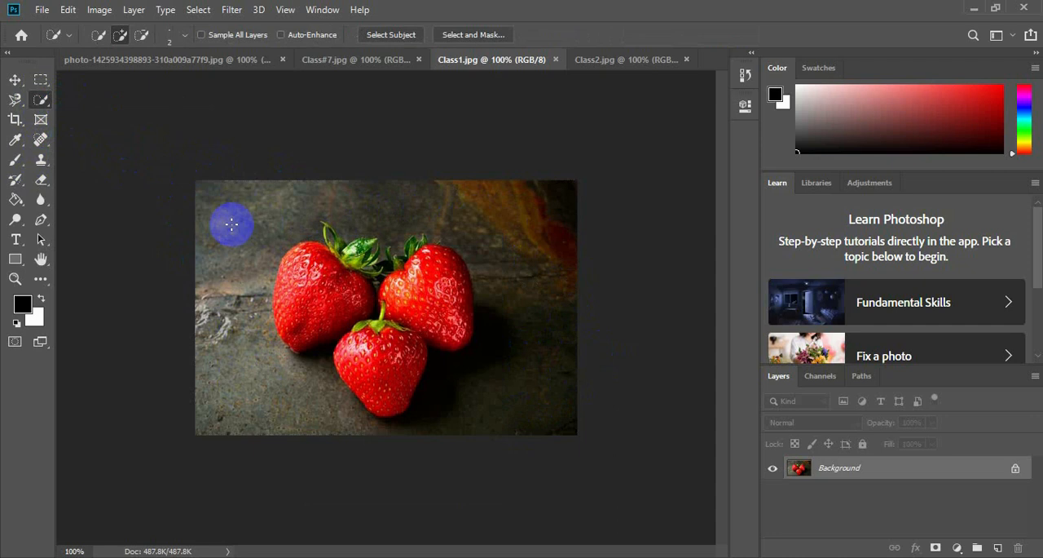
pyautogui.moveTo(211, 202)
pyautogui.mouseDown()
pyautogui.moveTo(465, 209)
pyautogui.moveTo(561, 258)
pyautogui.moveTo(540, 318)
pyautogui.mouseUp()
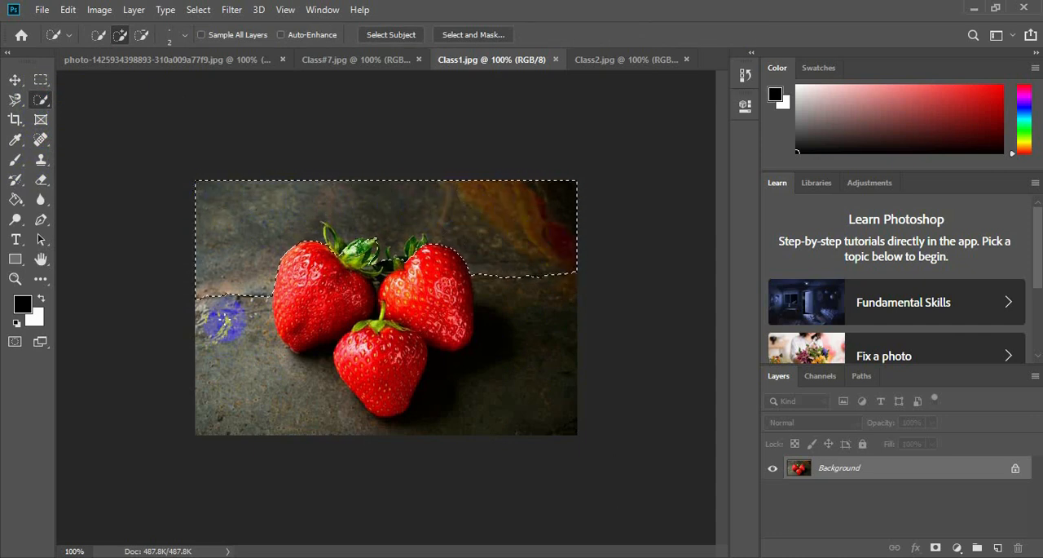
pyautogui.moveTo(222, 350)
pyautogui.mouseDown()
pyautogui.moveTo(221, 366)
pyautogui.moveTo(245, 391)
pyautogui.moveTo(338, 431)
pyautogui.moveTo(409, 444)
pyautogui.moveTo(536, 400)
pyautogui.mouseUp()
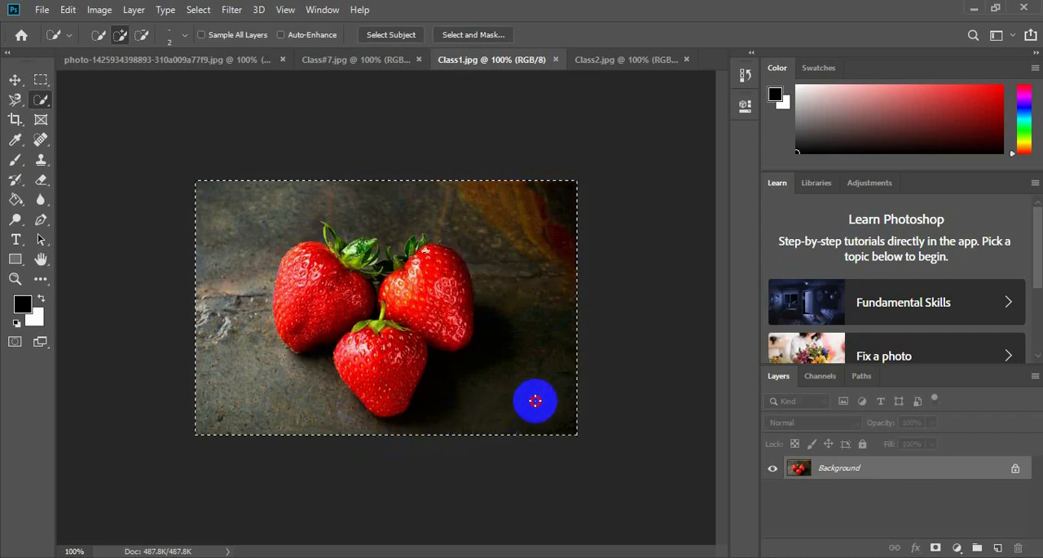
pyautogui.rightClick(520, 341)
pyautogui.click(571, 72)
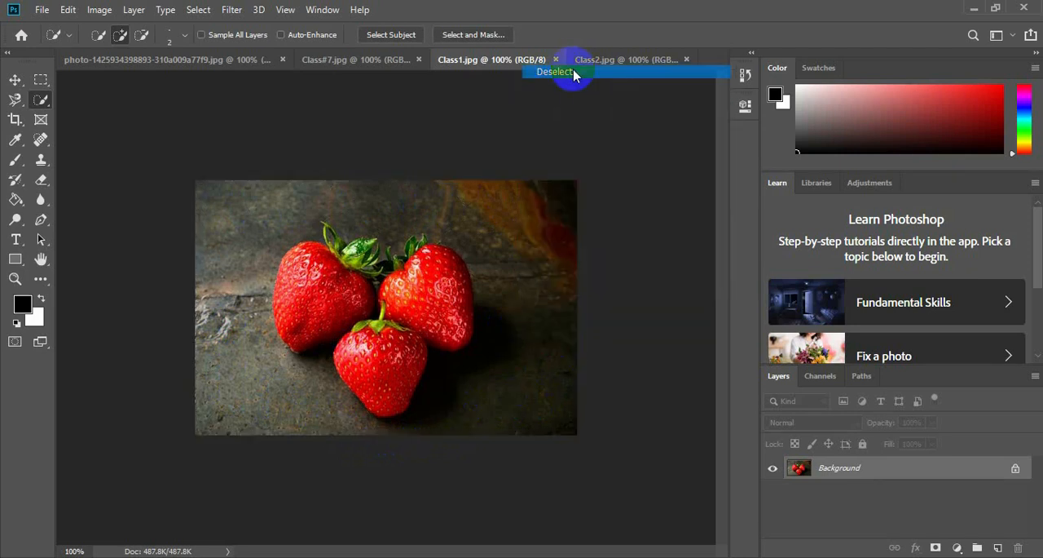
# Quick-select the stone background around the strawberries and invert the selection so that only the strawberries are selected.
pyautogui.moveTo(491, 227)
pyautogui.mouseDown()
pyautogui.moveTo(562, 293)
pyautogui.moveTo(570, 352)
pyautogui.moveTo(555, 396)
pyautogui.mouseUp()
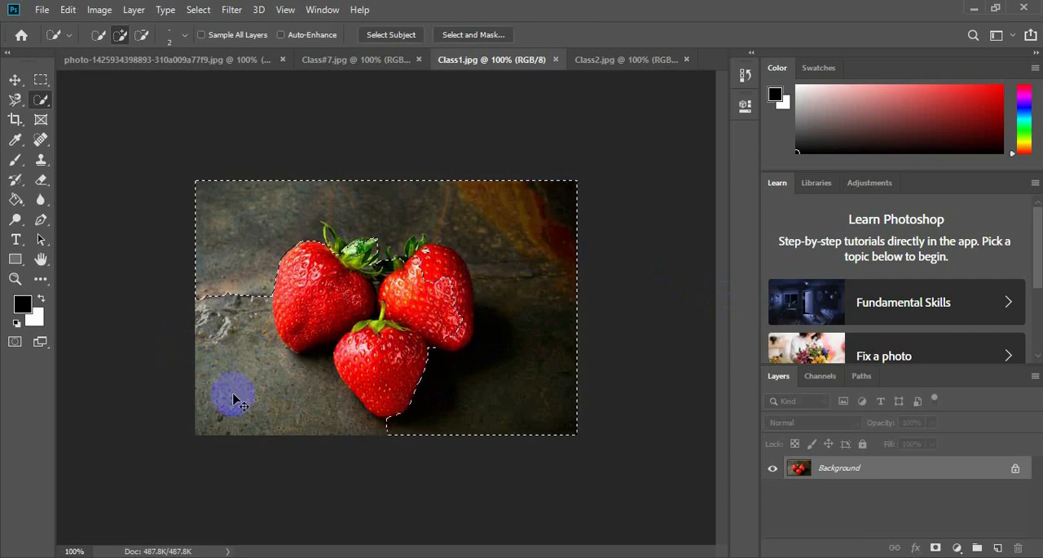
pyautogui.moveTo(313, 414)
pyautogui.mouseDown()
pyautogui.moveTo(234, 412)
pyautogui.moveTo(214, 379)
pyautogui.moveTo(277, 386)
pyautogui.mouseUp()
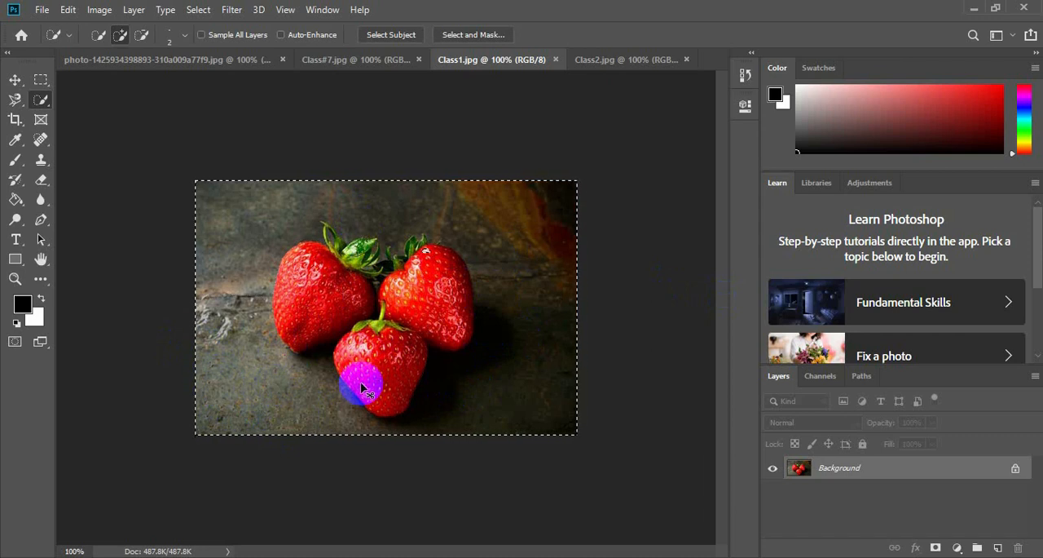
pyautogui.hotkey('ctrl', 'z')
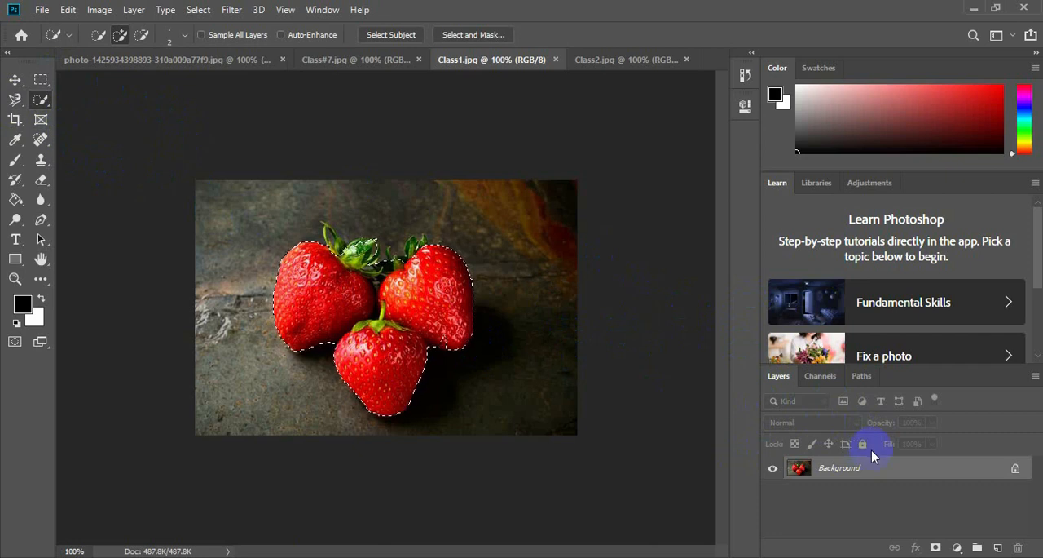
# Add a new layer above the strawberry photo and activate the Brush tool.
pyautogui.click(1001, 547)
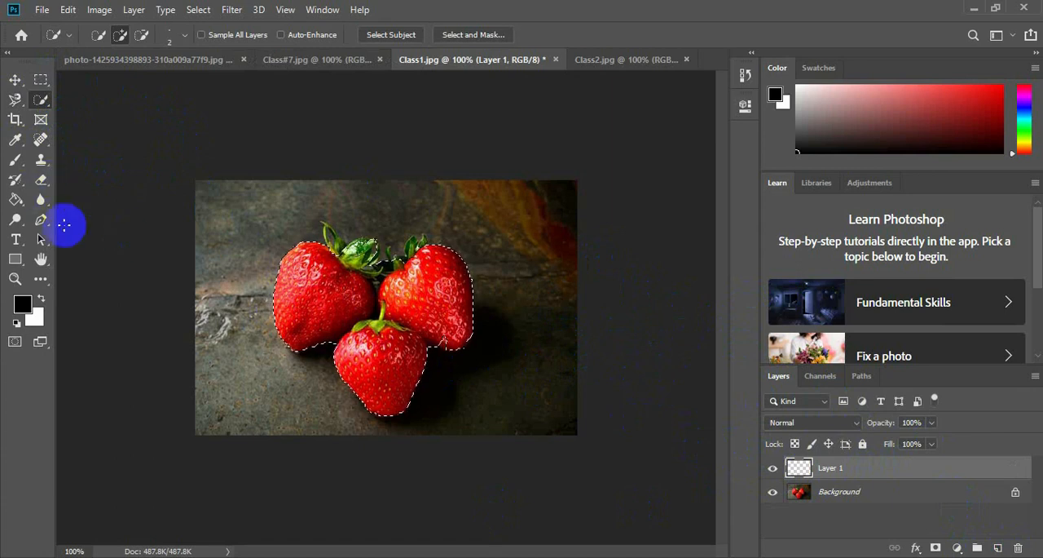
pyautogui.click(15, 160)
# Try painting black over the left strawberry inside the selection, and undo the brush strokes.
pyautogui.moveTo(330, 281); pyautogui.dragTo(300, 257)
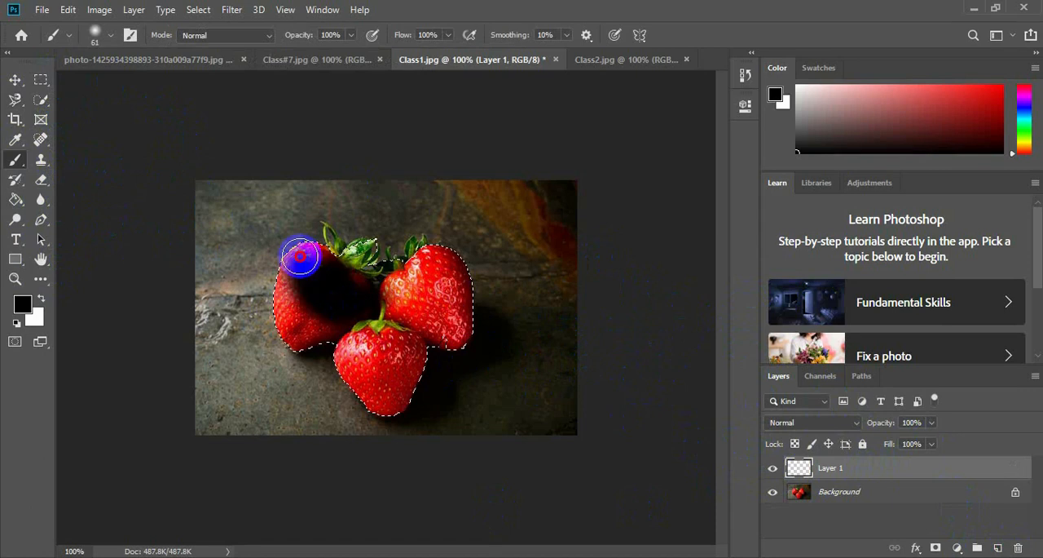
pyautogui.moveTo(305, 291)
pyautogui.mouseDown()
pyautogui.moveTo(310, 225)
pyautogui.moveTo(264, 298)
pyautogui.moveTo(295, 314)
pyautogui.mouseUp()
pyautogui.hotkey('ctrl', 'z')
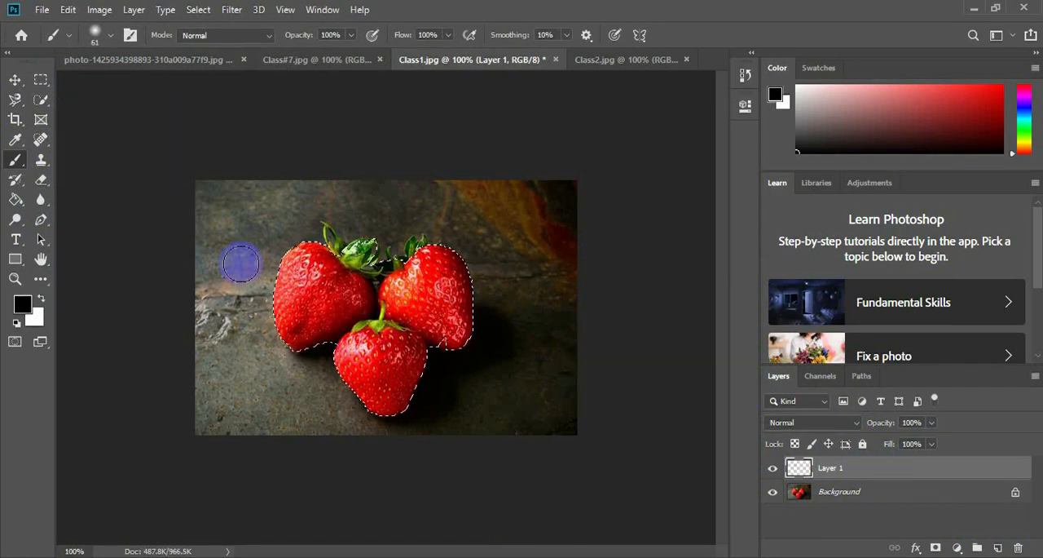
# Set the foreground color's hue to 109° and accept the color.
pyautogui.click(23, 306)
pyautogui.click(528, 241)
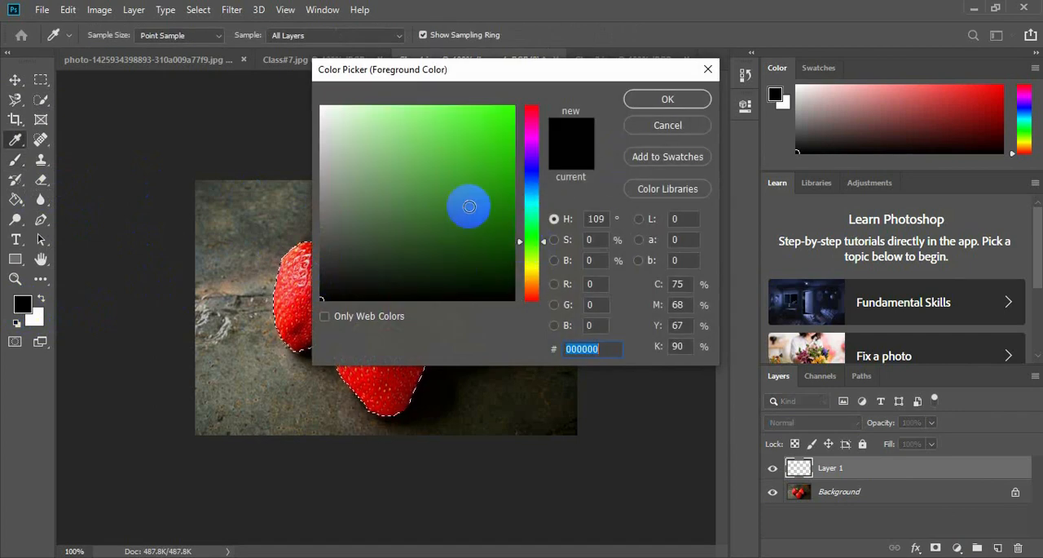
pyautogui.click(659, 99)
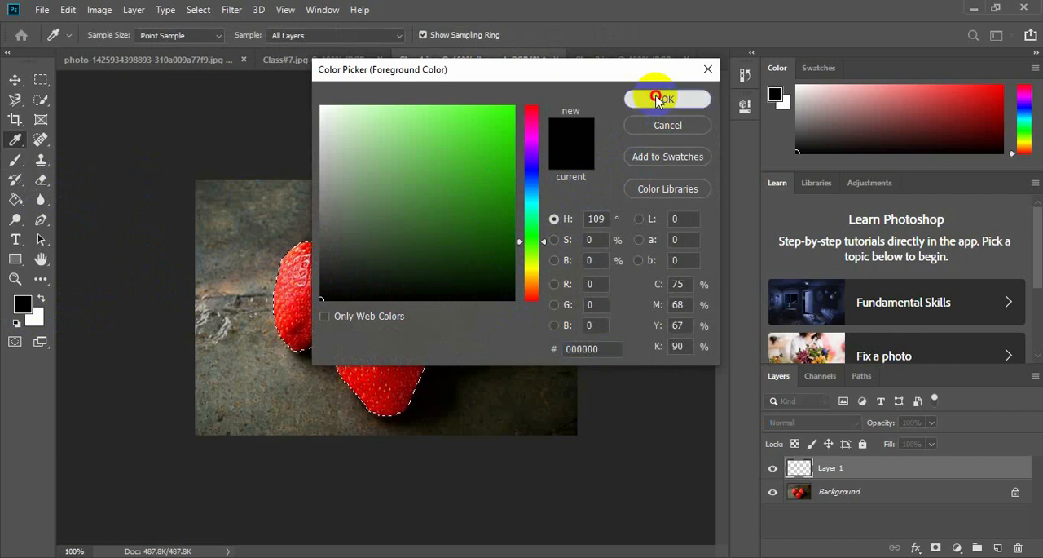
# Try a brush stroke on the left strawberry with the current foreground color, and undo it.
pyautogui.press('b')
pyautogui.moveTo(314, 298)
pyautogui.mouseDown()
pyautogui.moveTo(339, 261)
pyautogui.moveTo(298, 280)
pyautogui.moveTo(265, 317)
pyautogui.mouseUp()
pyautogui.hotkey('ctrl', 'z')
# Set the foreground color to bright green 38ef0e.
pyautogui.click(22, 305)
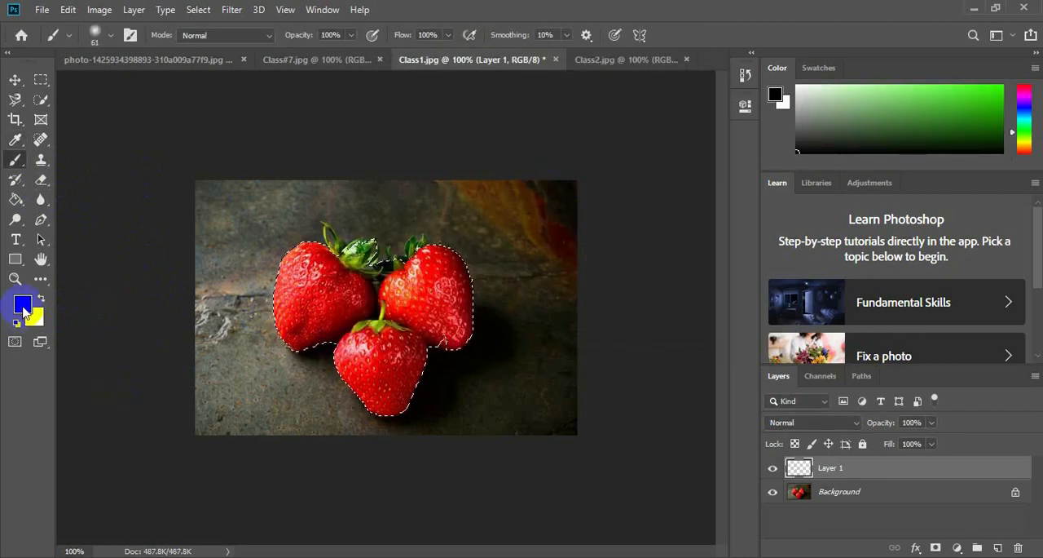
pyautogui.click(501, 116)
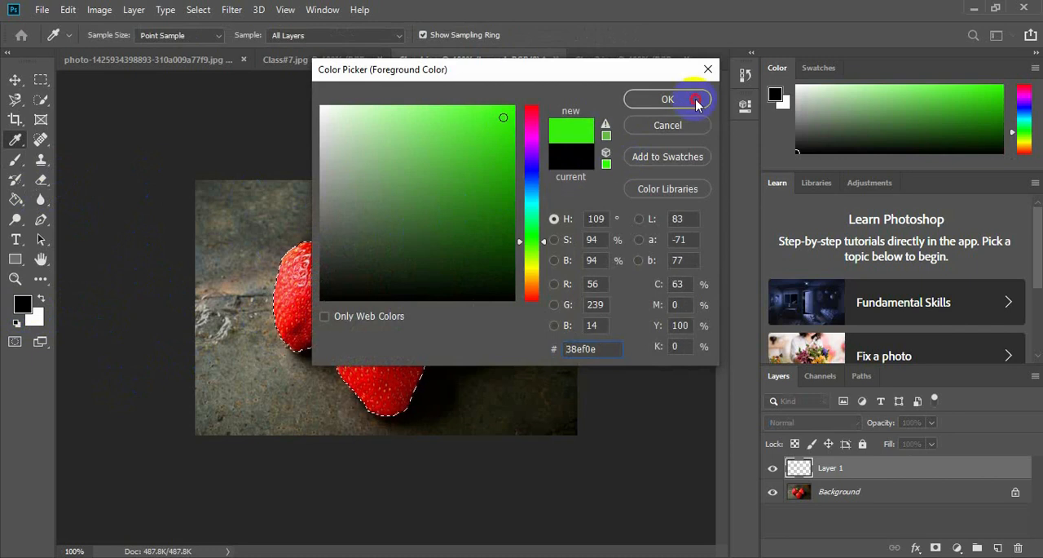
pyautogui.click(667, 98)
# Paint the selected strawberries green on Layer 1 with the Brush, and clear the selection.
pyautogui.press('b')
pyautogui.moveTo(318, 287)
pyautogui.mouseDown()
pyautogui.moveTo(318, 328)
pyautogui.moveTo(311, 251)
pyautogui.moveTo(344, 274)
pyautogui.moveTo(518, 270)
pyautogui.moveTo(373, 357)
pyautogui.moveTo(380, 414)
pyautogui.moveTo(426, 315)
pyautogui.moveTo(456, 293)
pyautogui.moveTo(453, 282)
pyautogui.moveTo(410, 272)
pyautogui.moveTo(378, 442)
pyautogui.moveTo(435, 322)
pyautogui.moveTo(445, 329)
pyautogui.moveTo(291, 335)
pyautogui.moveTo(289, 315)
pyautogui.moveTo(328, 354)
pyautogui.moveTo(349, 305)
pyautogui.moveTo(431, 288)
pyautogui.moveTo(419, 333)
pyautogui.moveTo(391, 361)
pyautogui.moveTo(447, 268)
pyautogui.moveTo(423, 328)
pyautogui.mouseUp()
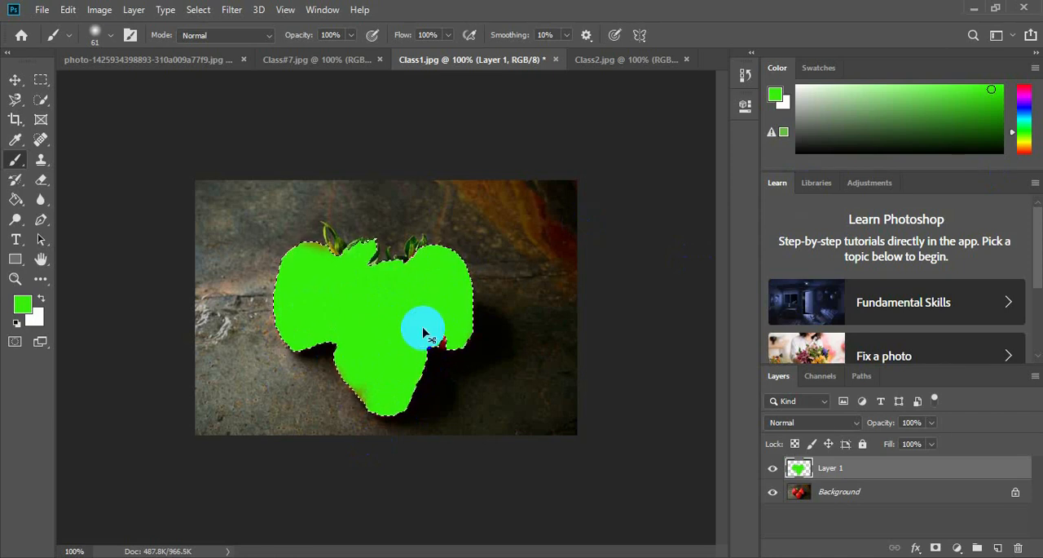
pyautogui.hotkey('ctrl', 'd')
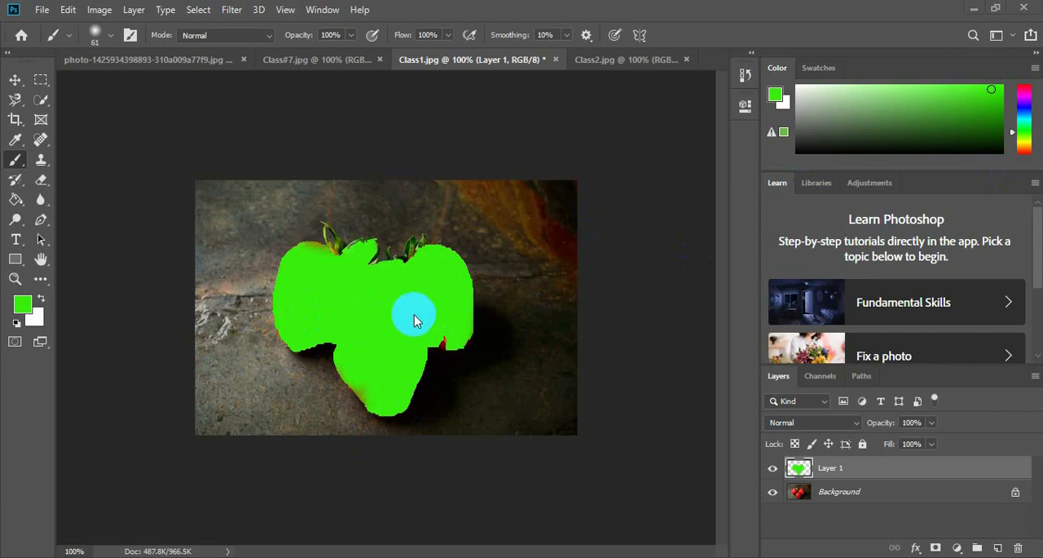
# Try the Color blend mode on the green-painted Layer 1.
pyautogui.click(853, 427)
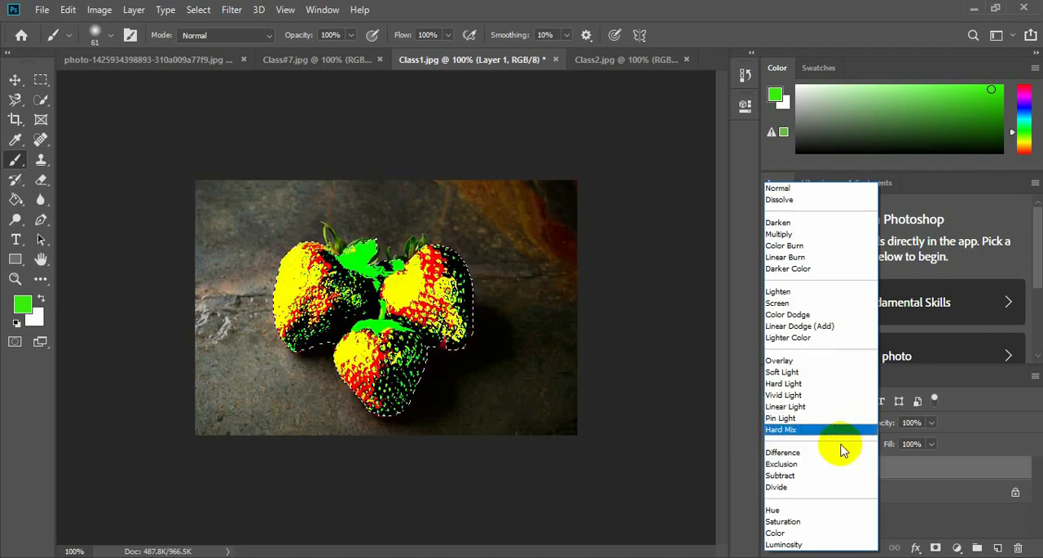
pyautogui.click(790, 533)
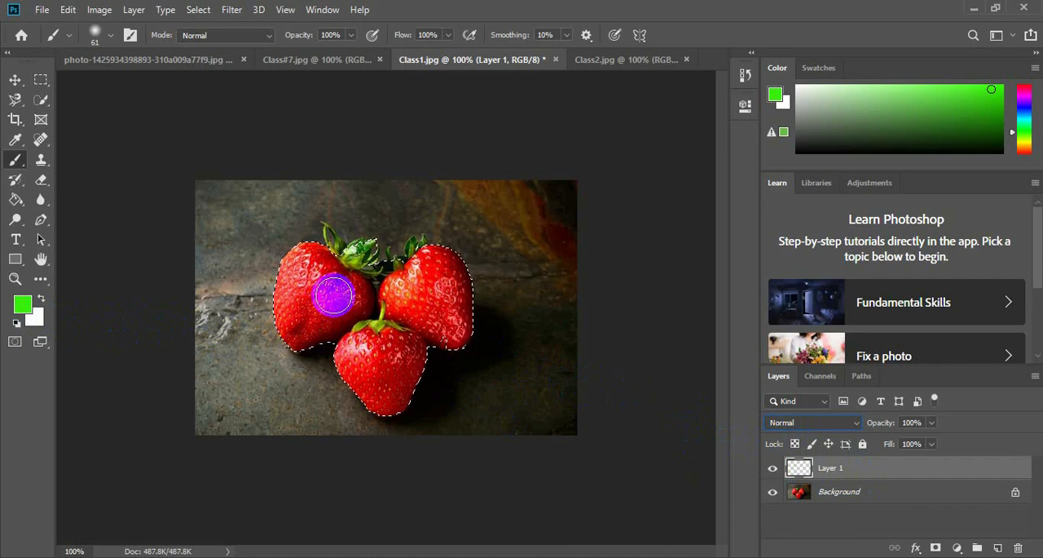
# Set the foreground color to blue 0e38ef and fill the strawberry selection on Layer 1 with the Paint Bucket.
pyautogui.click(22, 304)
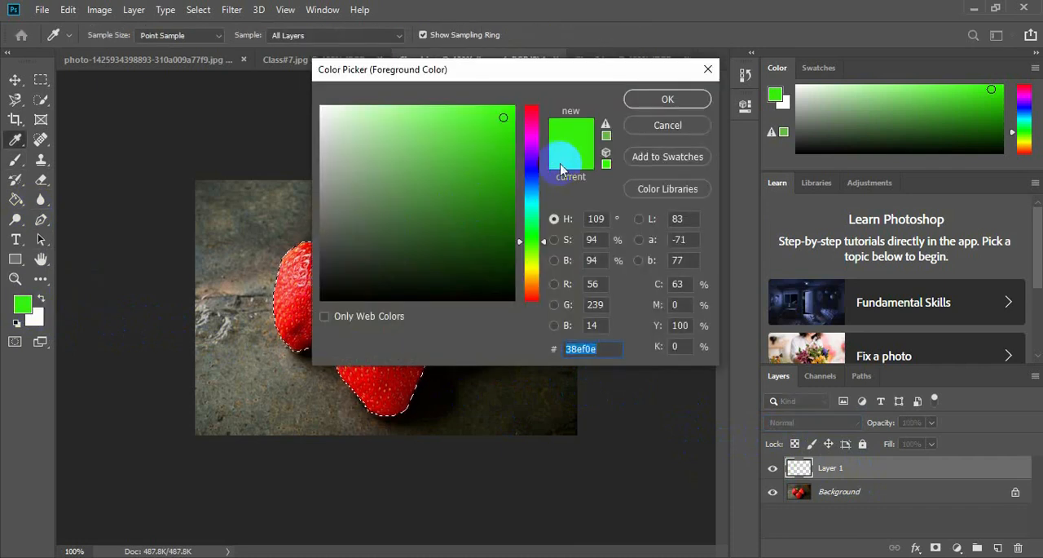
pyautogui.click(532, 177)
pyautogui.click(685, 100)
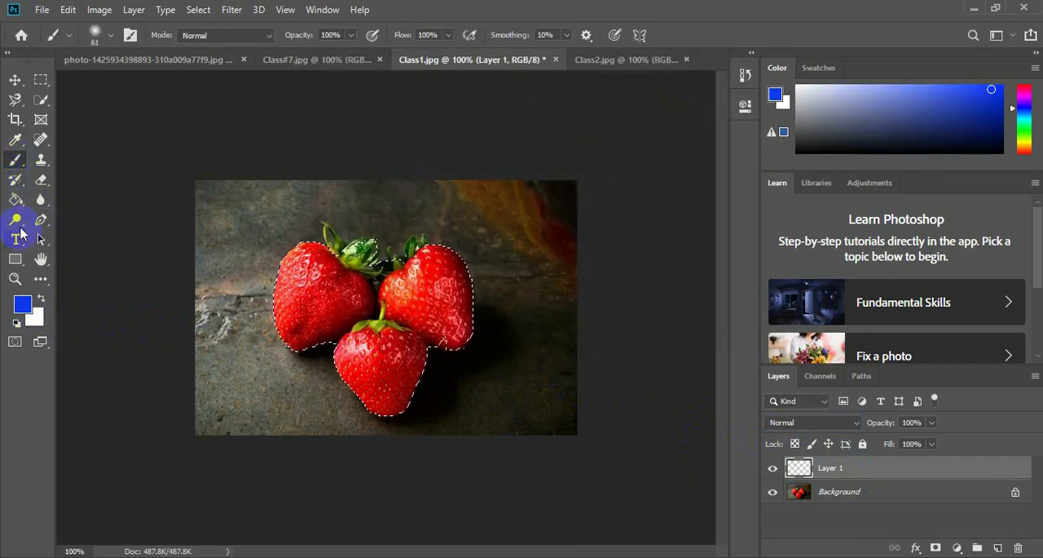
pyautogui.press('g')
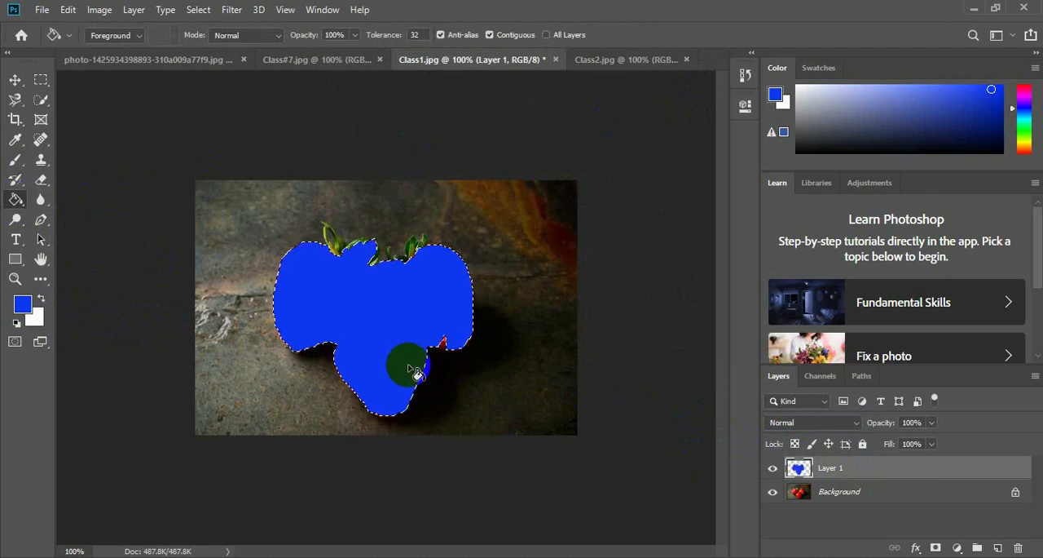
# Apply the Color blend mode to the blue Layer 1, and change it to Luminosity.
pyautogui.click(847, 426)
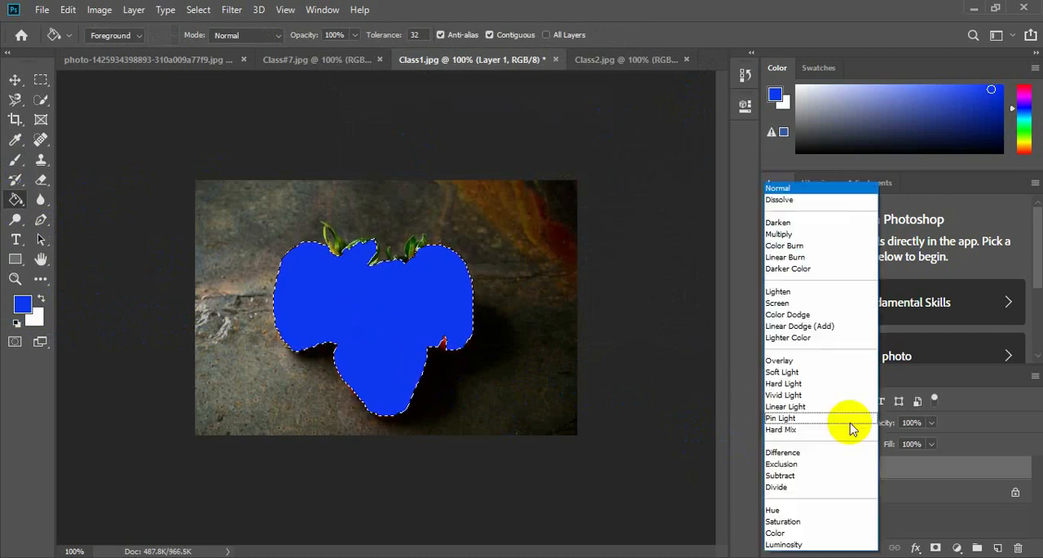
pyautogui.click(799, 534)
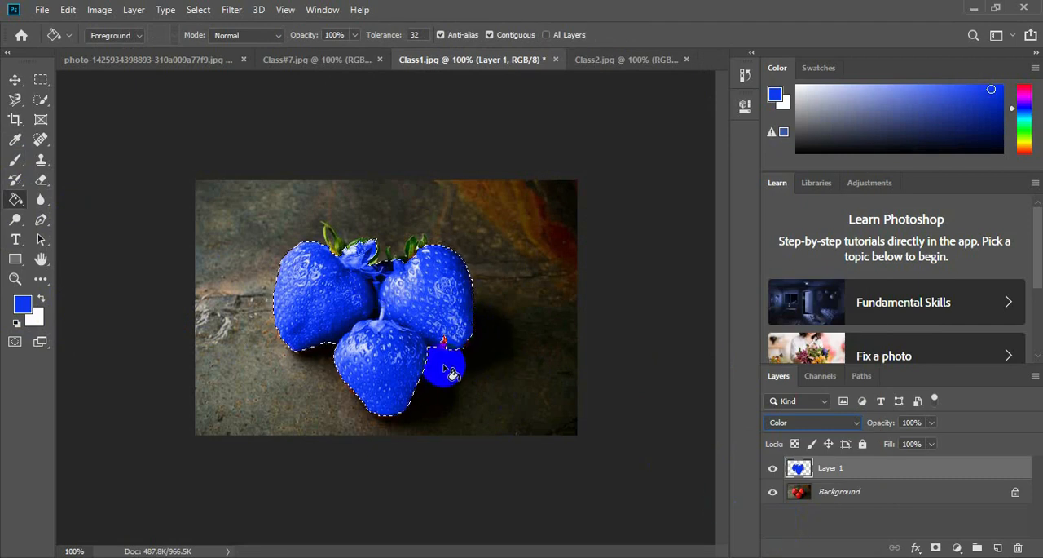
pyautogui.click(809, 422)
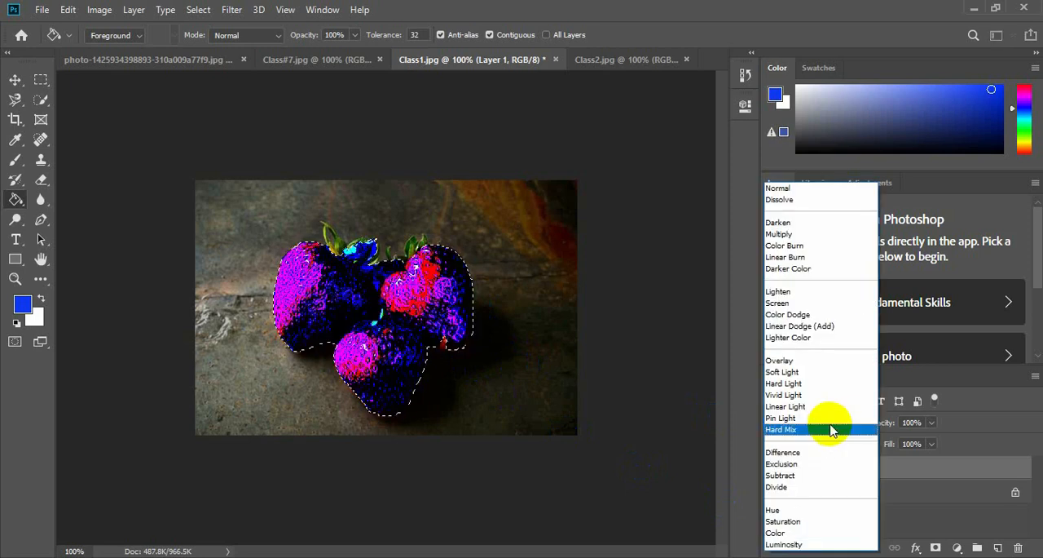
pyautogui.click(801, 543)
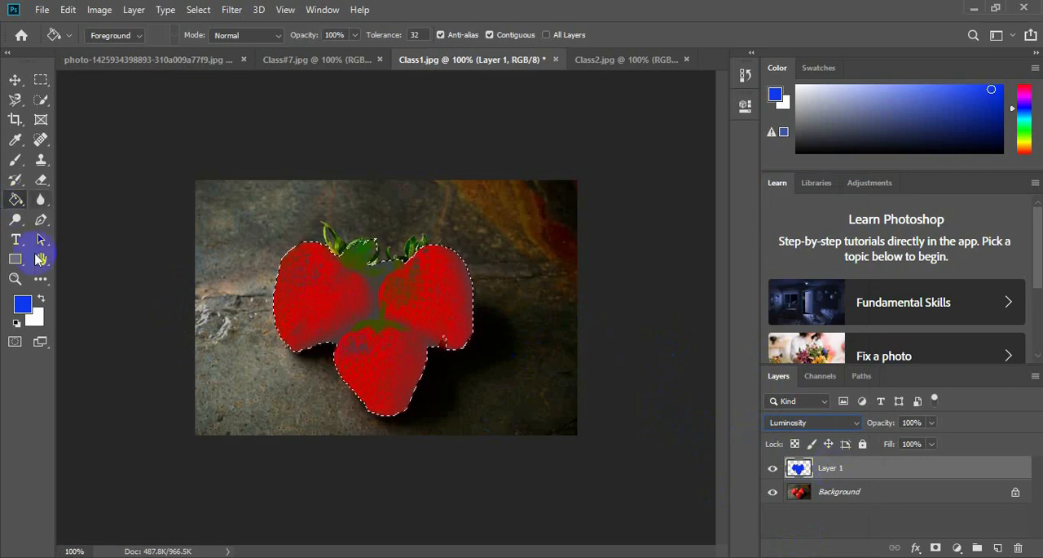
# Change the foreground color to bright green and fill the strawberry selection on Layer 1 with the Paint Bucket.
pyautogui.click(22, 303)
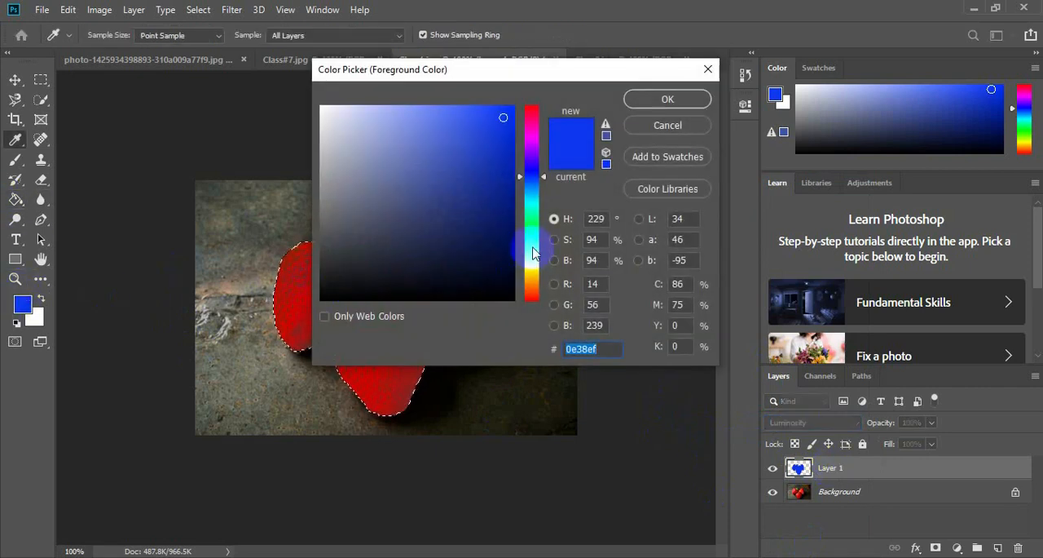
pyautogui.click(531, 244)
pyautogui.click(668, 98)
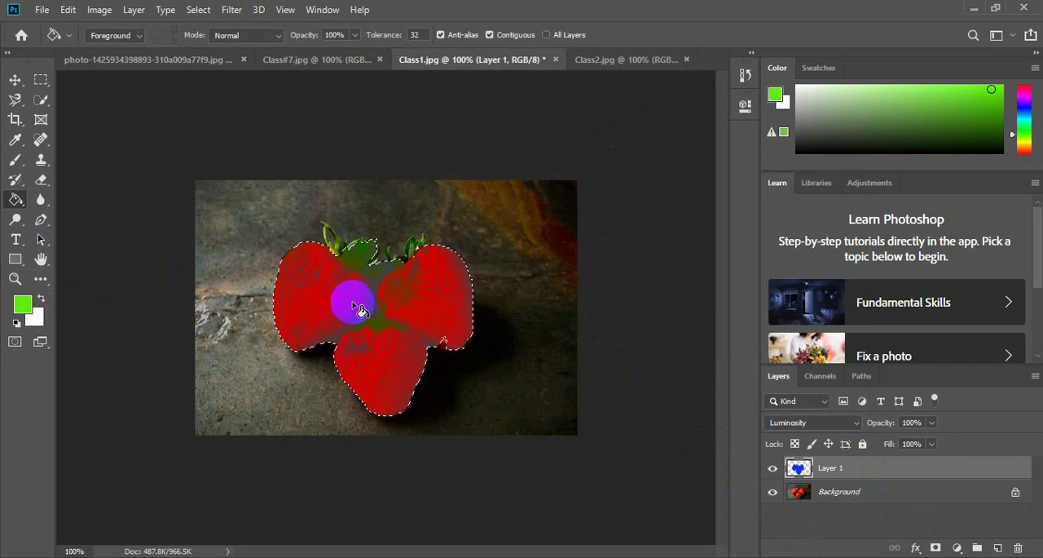
pyautogui.click(384, 326)
pyautogui.click(380, 326)
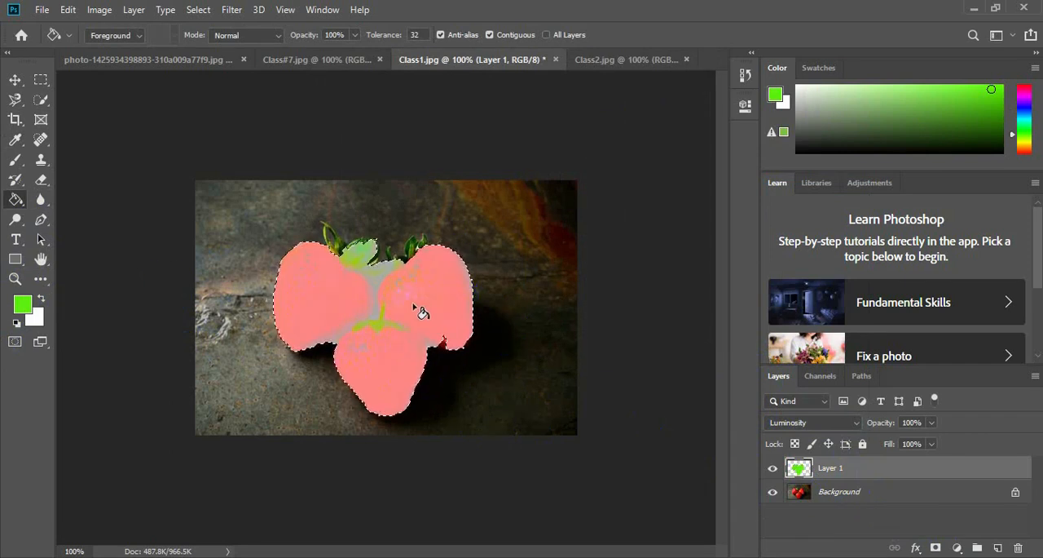
pyautogui.click(494, 299)
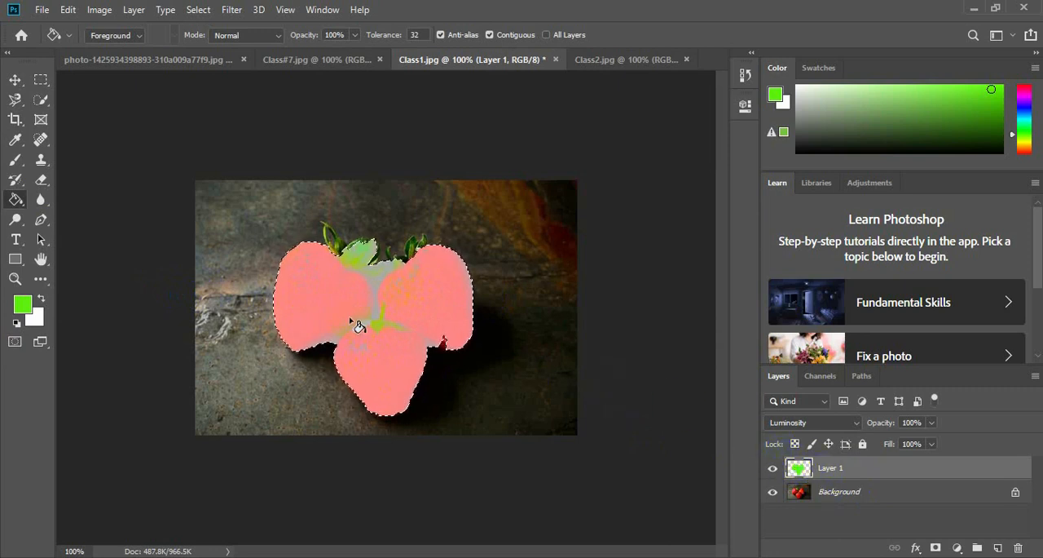
pyautogui.click(482, 384)
pyautogui.click(388, 246)
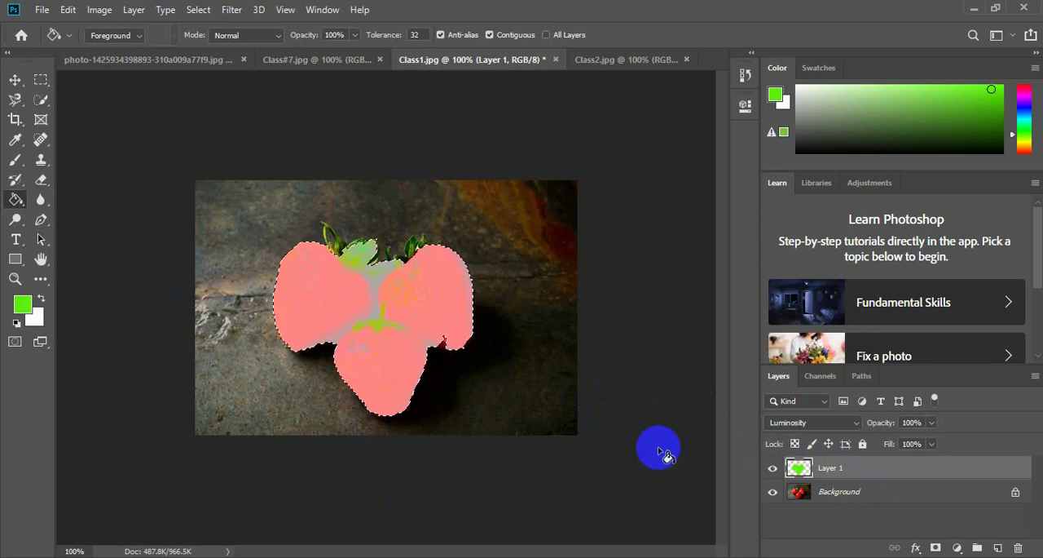
pyautogui.hotkey('ctrl', 'd')
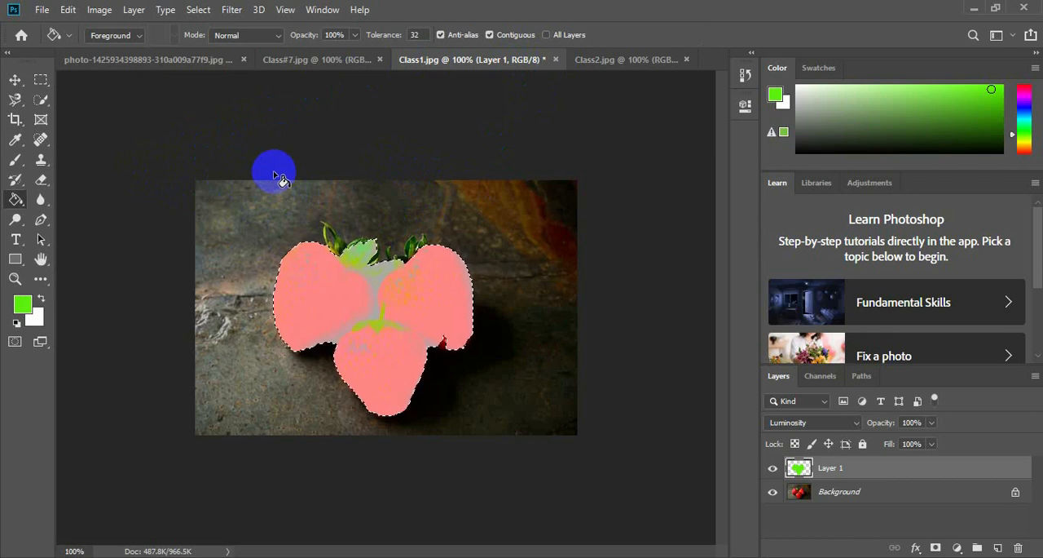
# Close Class1.jpg without saving its changes, and close Class2.jpg and Class#7.jpg.
pyautogui.click(556, 60)
pyautogui.click(522, 222)
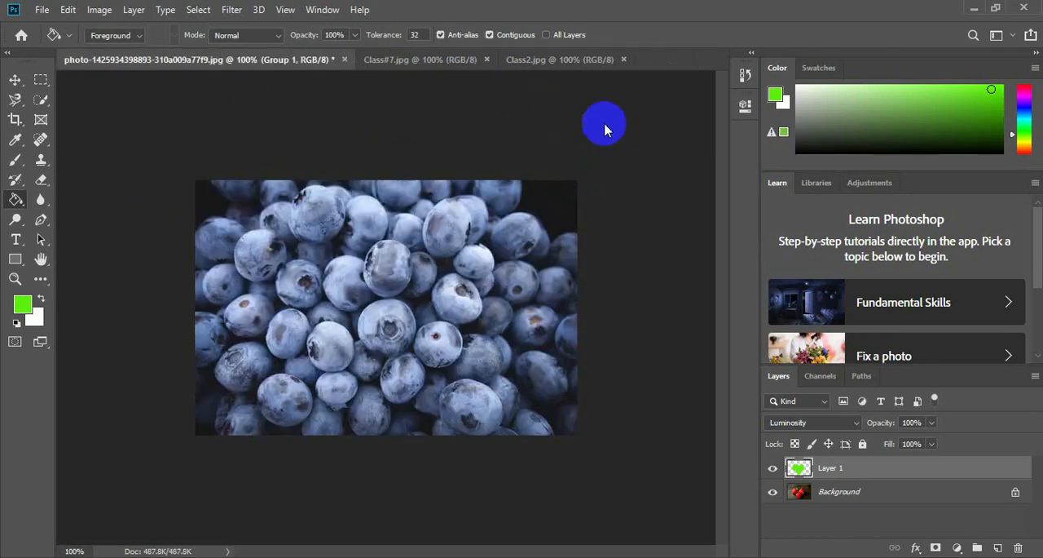
pyautogui.click(571, 59)
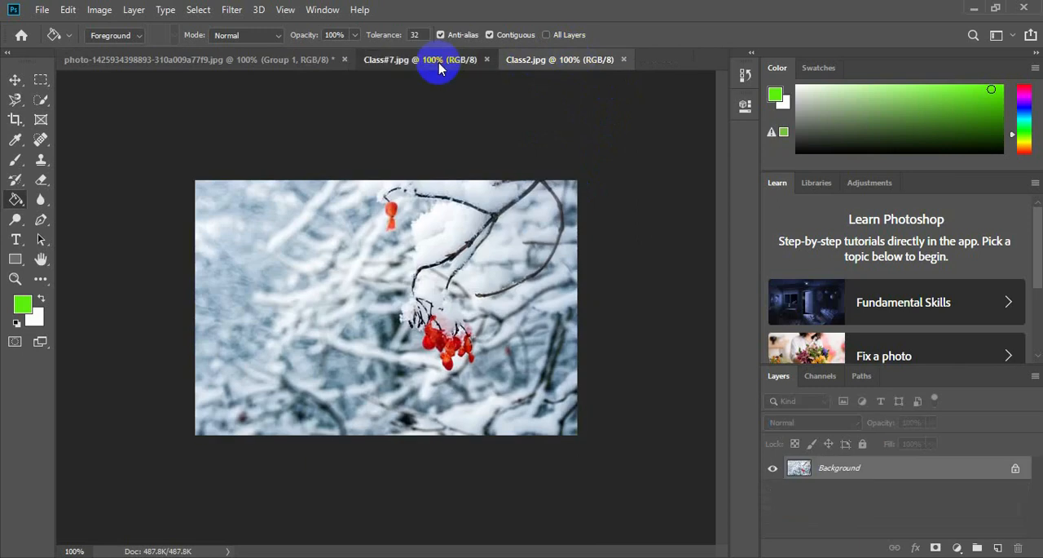
pyautogui.click(438, 62)
pyautogui.click(574, 61)
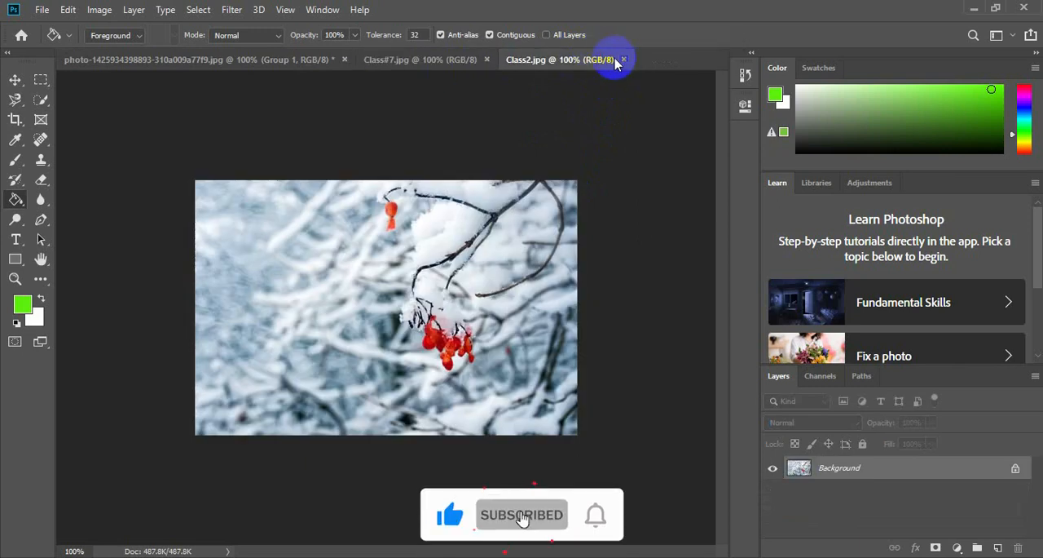
pyautogui.click(625, 62)
pyautogui.click(486, 60)
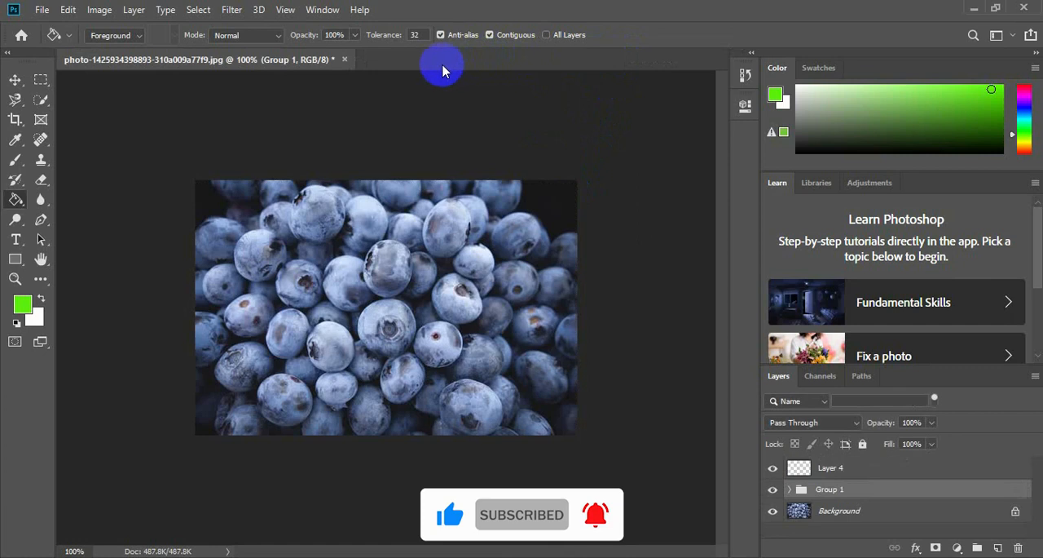
# Activate the Move tool and close the blueberry photo without saving its changes.
pyautogui.press('v')
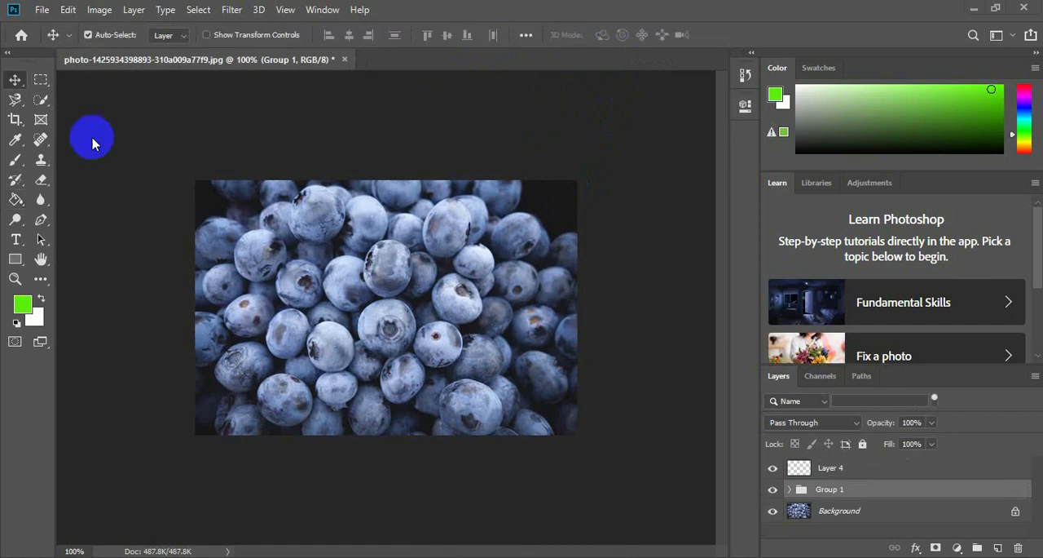
pyautogui.click(344, 60)
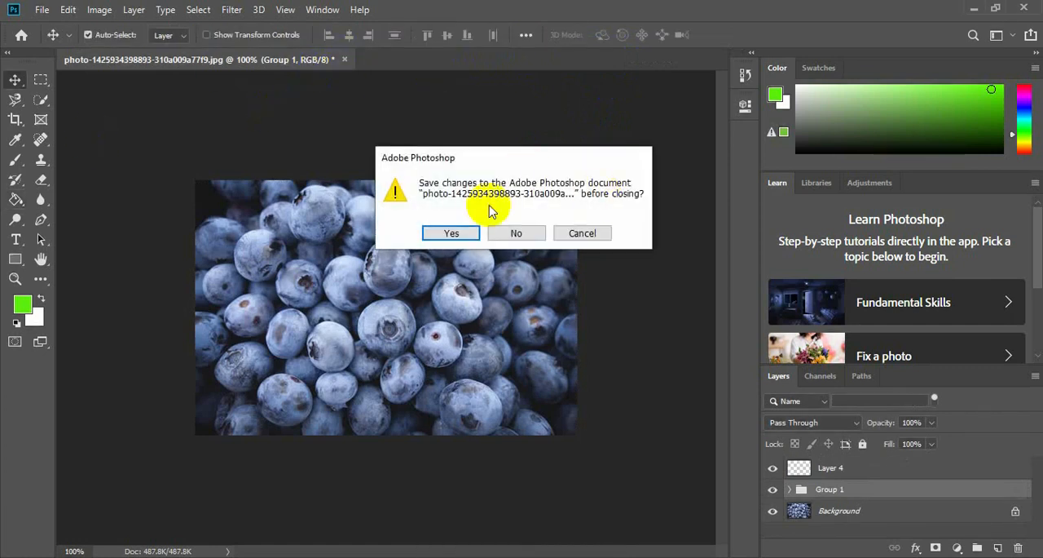
pyautogui.click(516, 233)
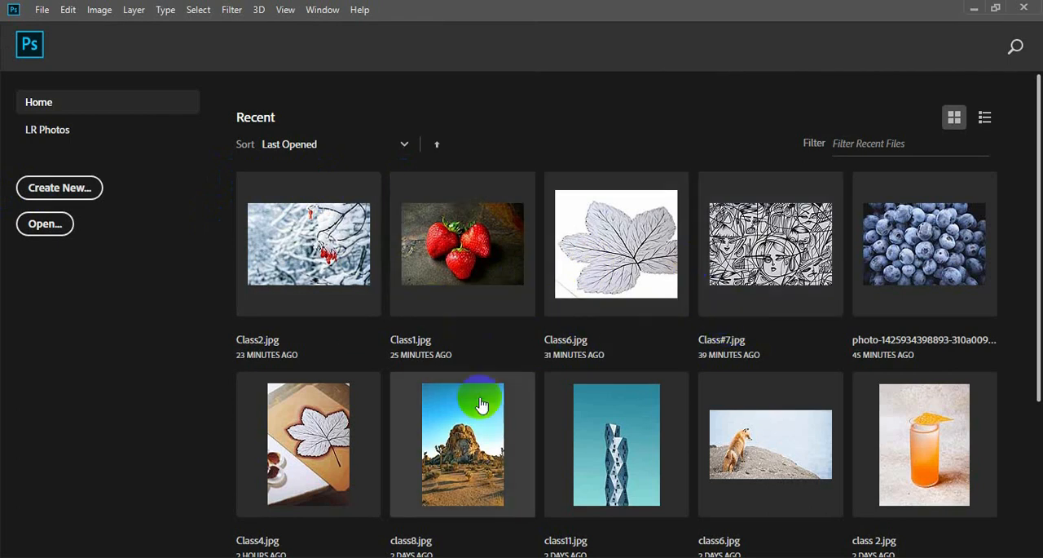
# Open the recent file class11.jpg and crop away about the top third of the image, down to the tower's tip.
pyautogui.click(642, 460)
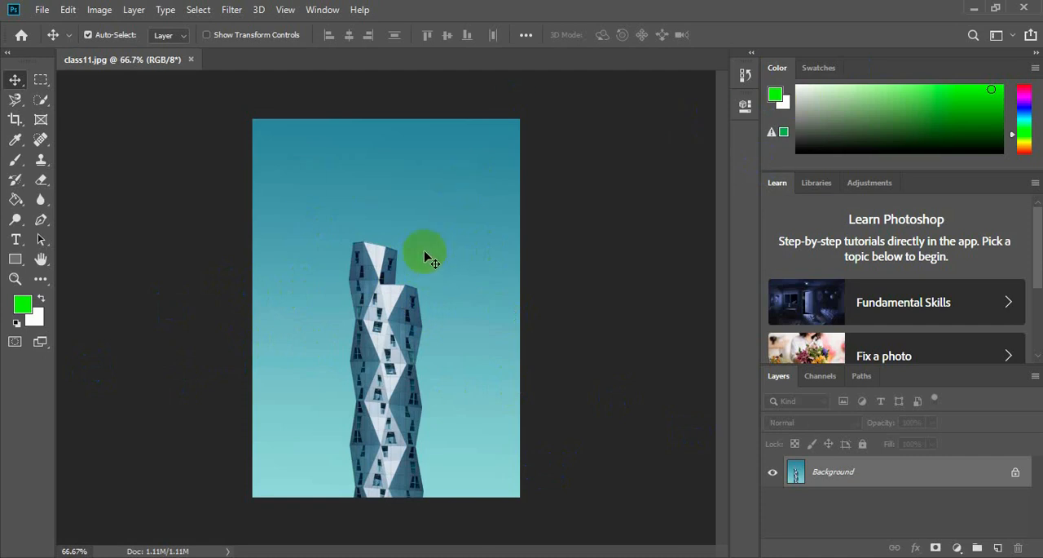
pyautogui.click(16, 122)
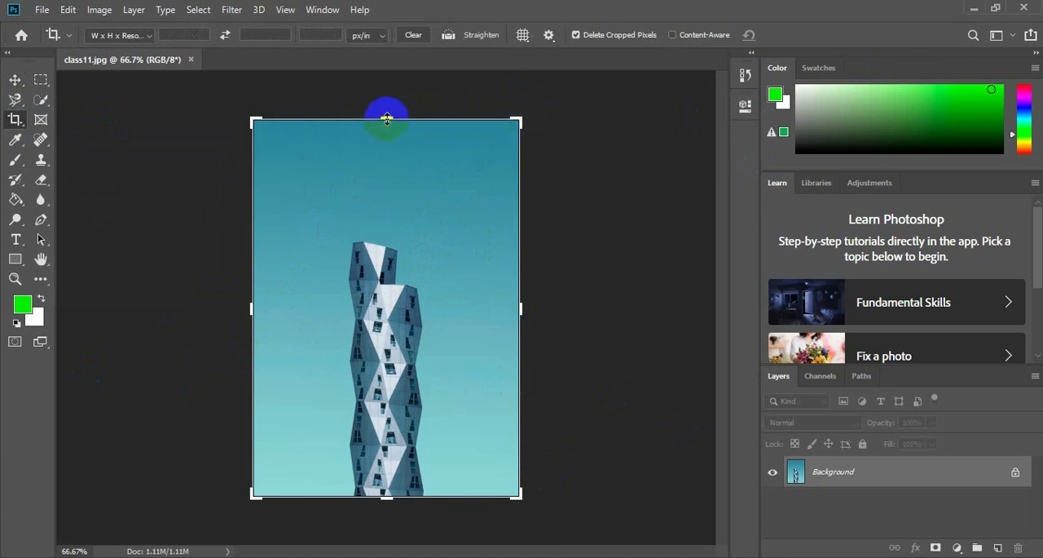
pyautogui.moveTo(387, 119); pyautogui.dragTo(387, 180)
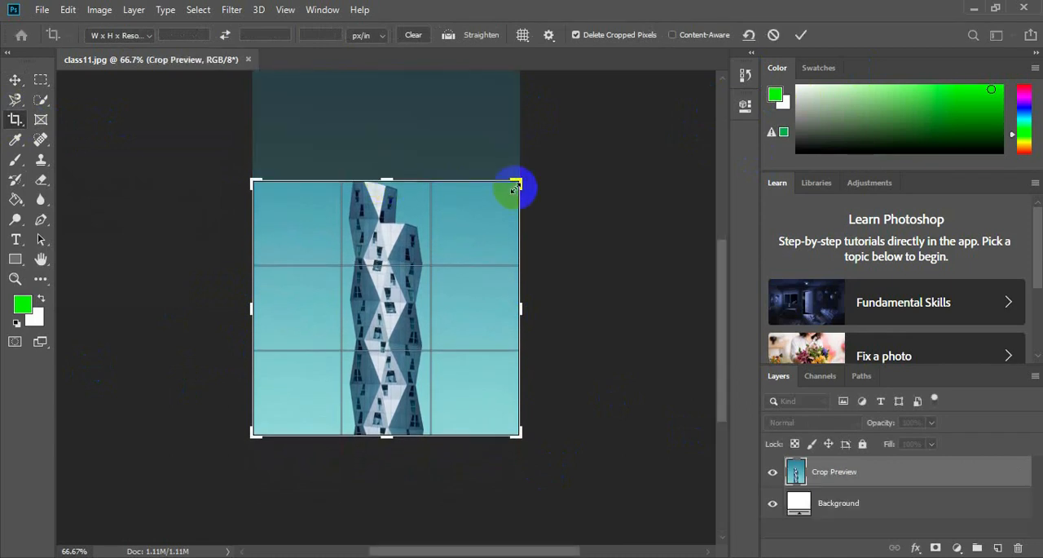
pyautogui.moveTo(719, 286); pyautogui.dragTo(724, 232)
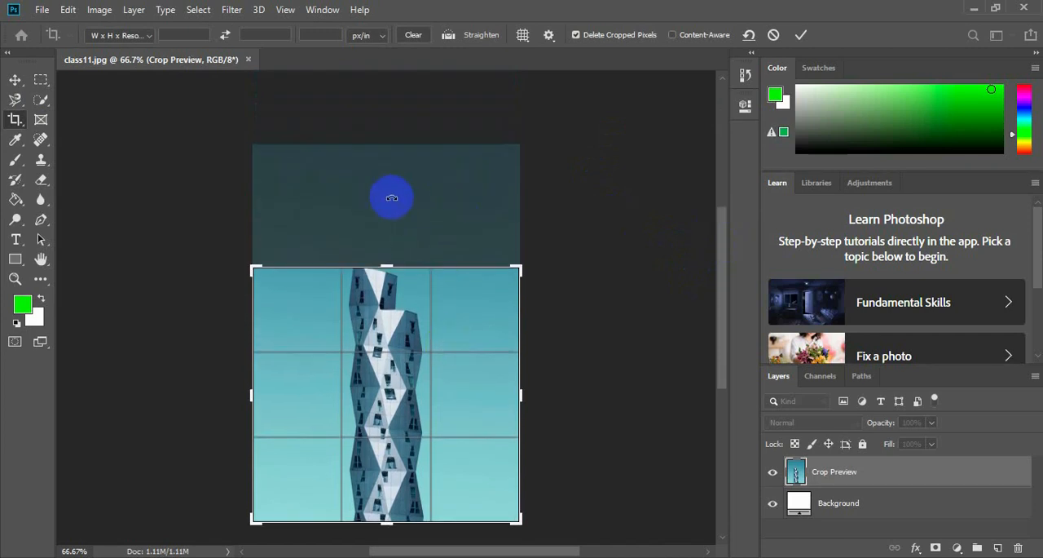
pyautogui.press('Return')
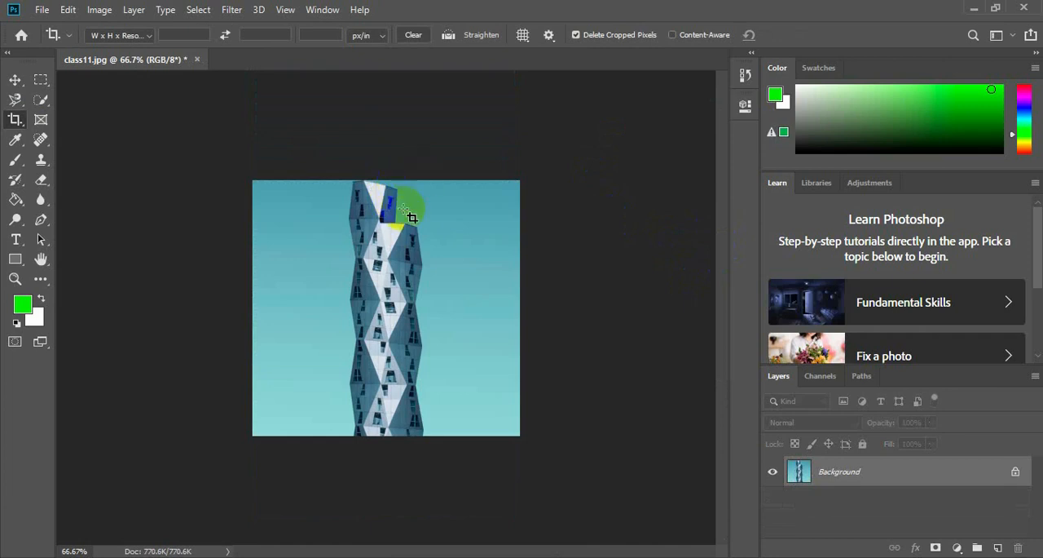
# Open Class1.jpg from the Class#3 folder.
pyautogui.click(41, 10)
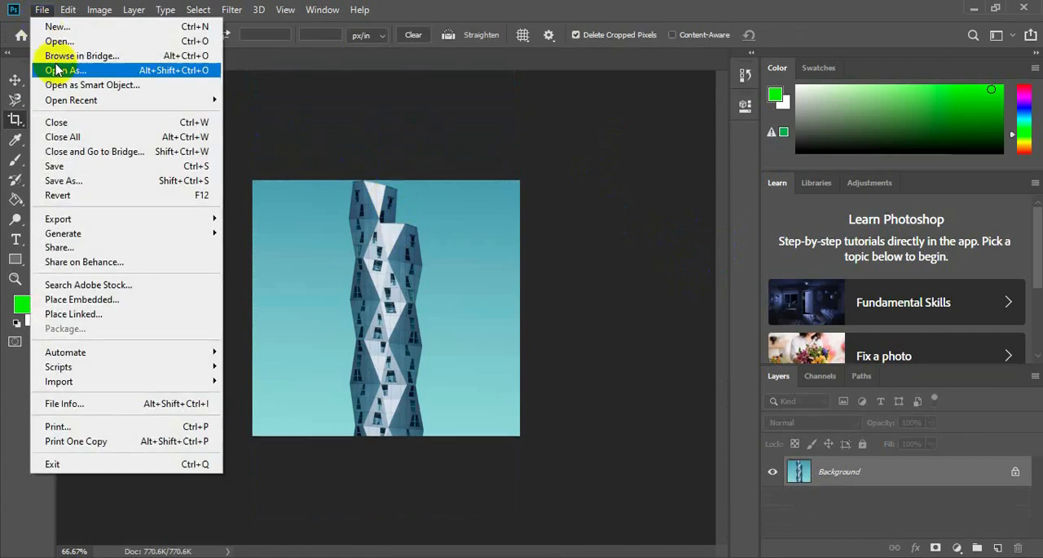
pyautogui.click(58, 41)
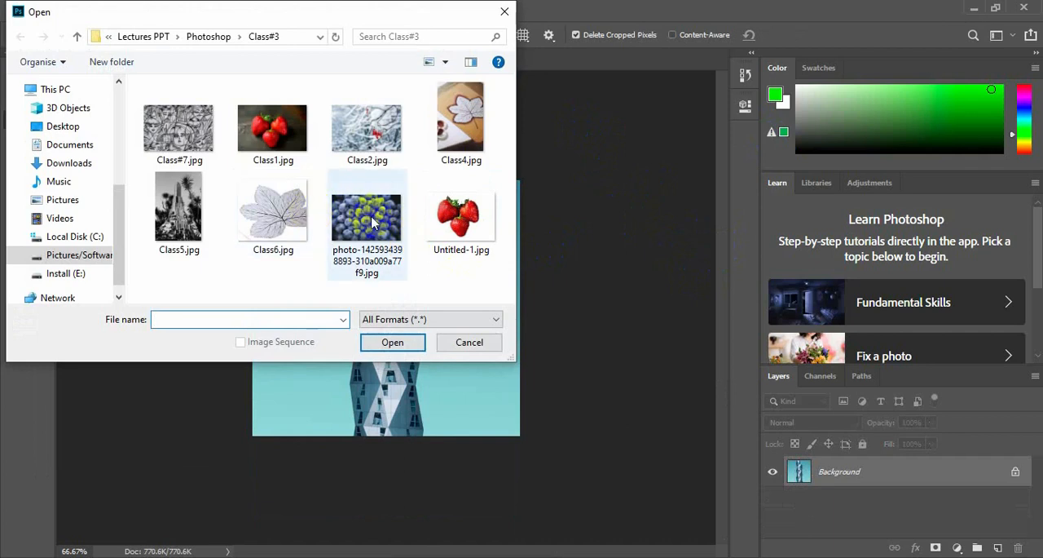
pyautogui.click(273, 128)
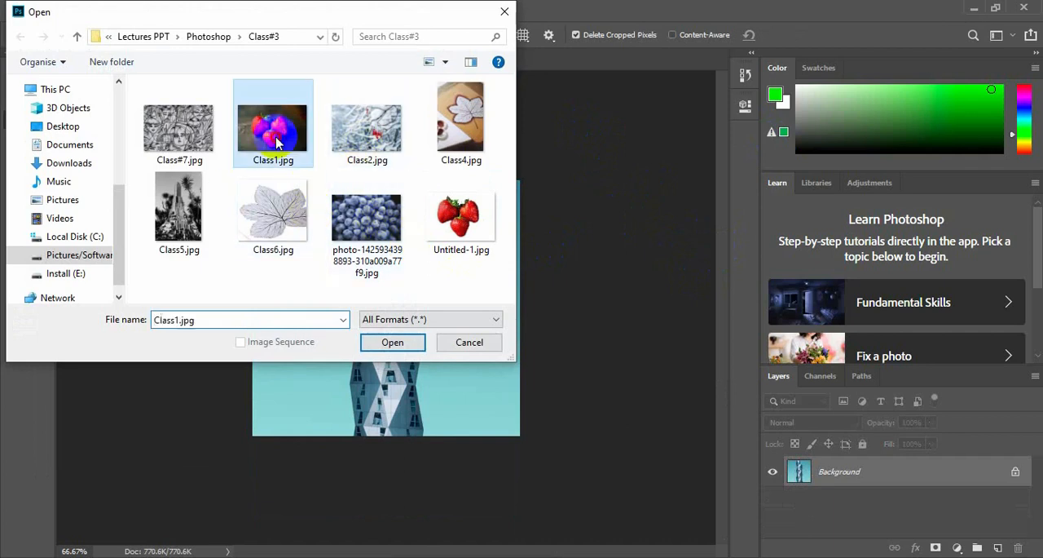
pyautogui.click(400, 341)
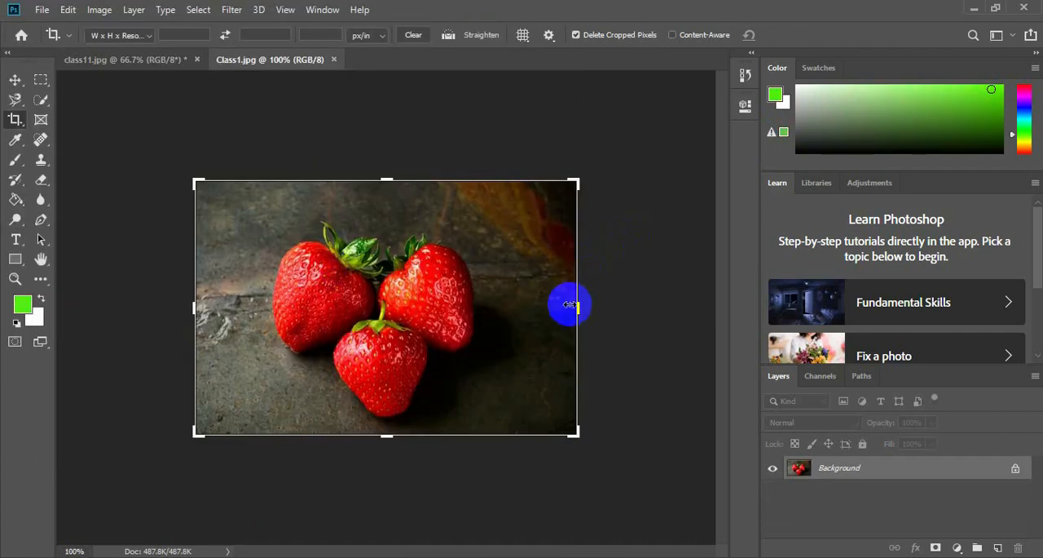
# Try to crop Class1.jpg on all four sides to a roughly square area tightly around the three strawberries.
pyautogui.moveTo(579, 305); pyautogui.dragTo(530, 324)
pyautogui.moveTo(252, 312); pyautogui.dragTo(279, 308)
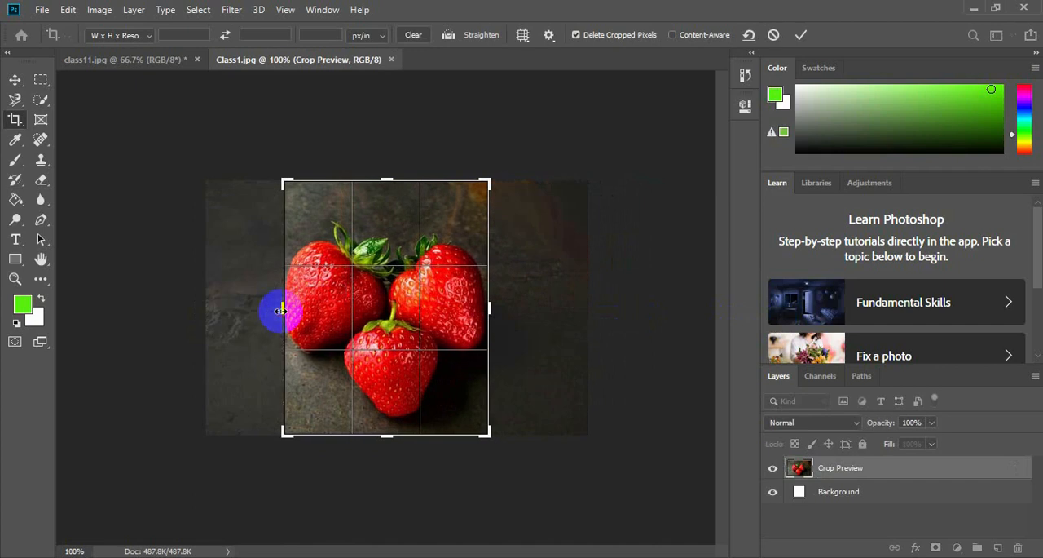
pyautogui.moveTo(385, 436); pyautogui.dragTo(391, 403)
pyautogui.moveTo(392, 186); pyautogui.dragTo(392, 207)
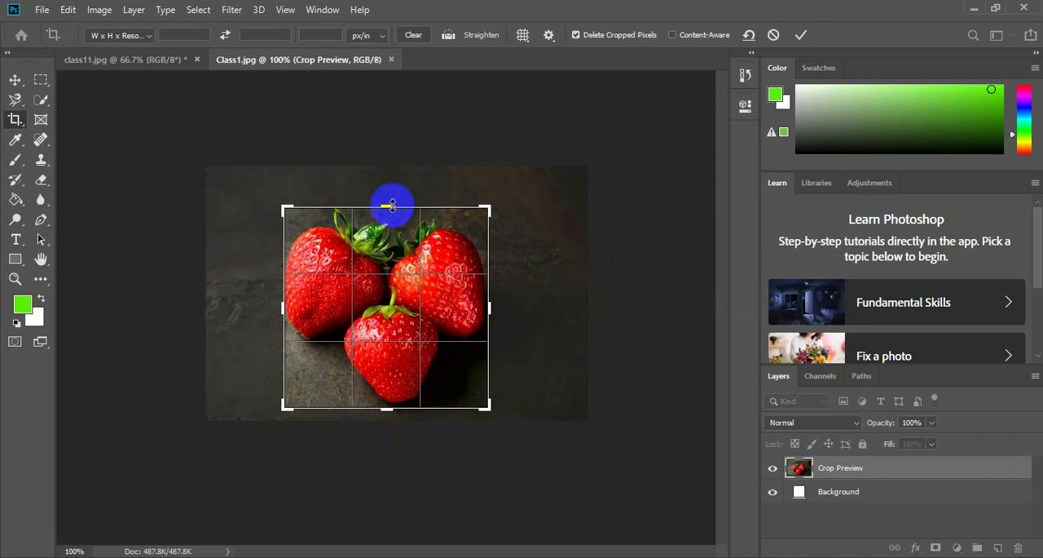
pyautogui.press('Return')
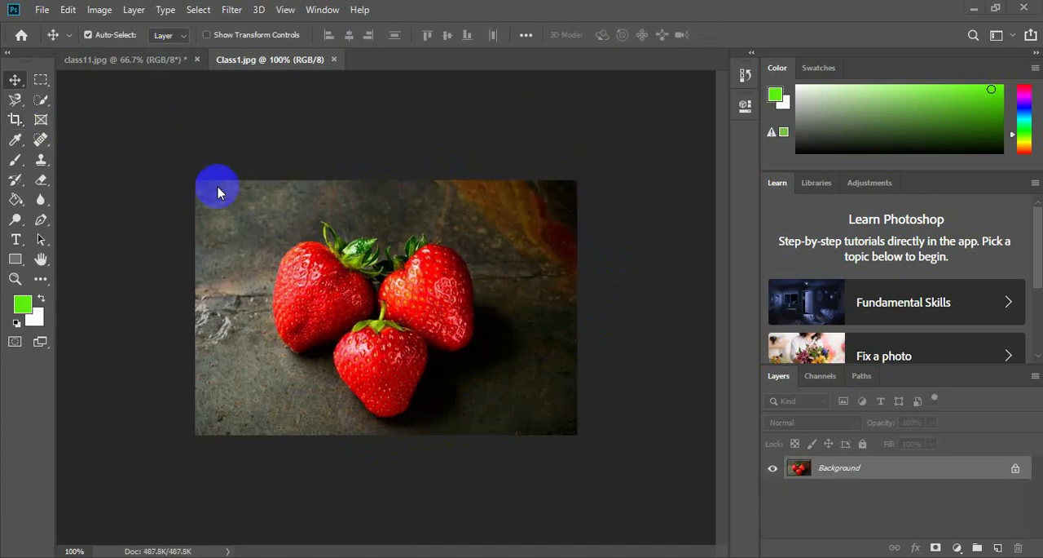
# Activate the Crop tool on Class1.jpg and set its crop preset to Original Ratio.
pyautogui.click(16, 122)
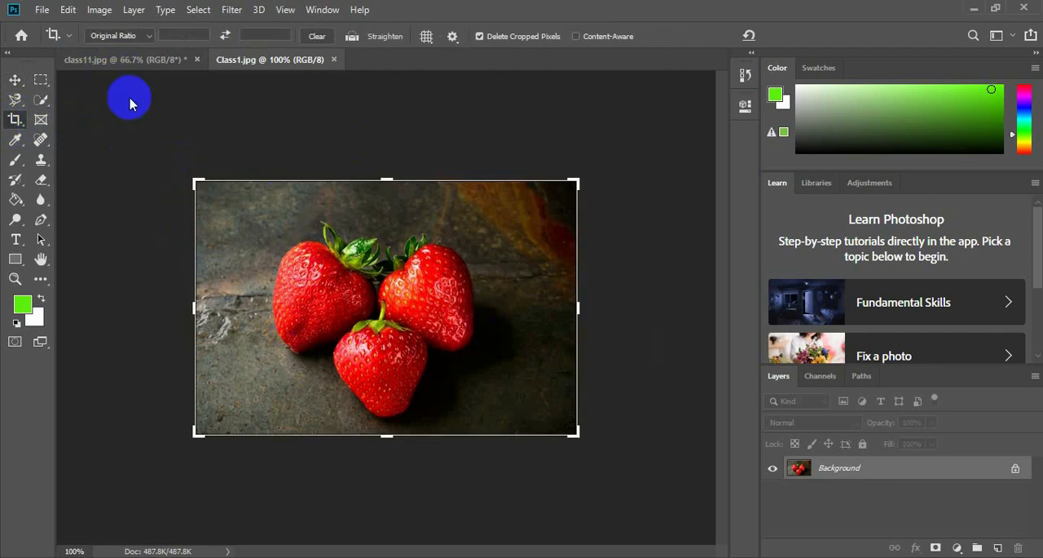
pyautogui.click(147, 39)
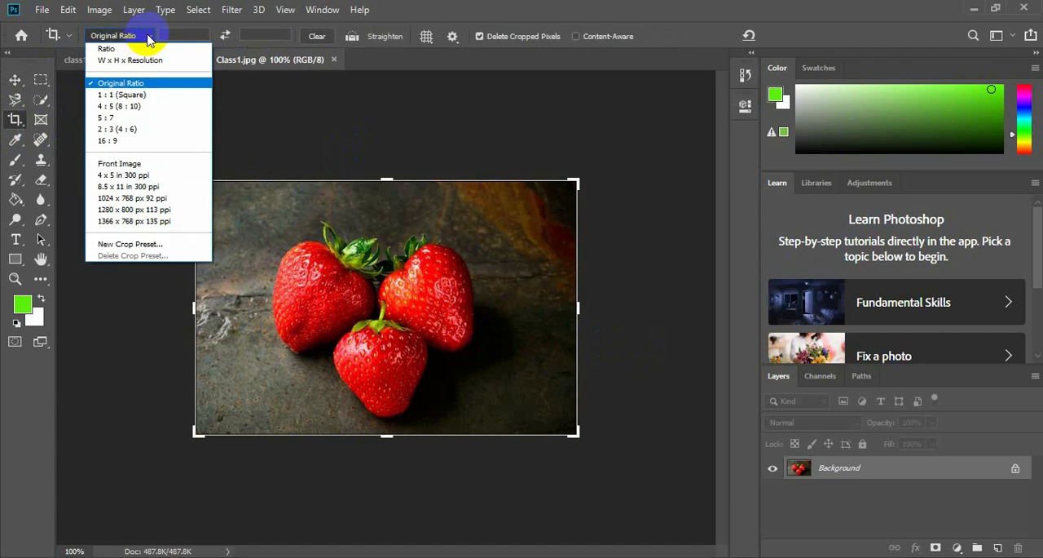
pyautogui.click(118, 45)
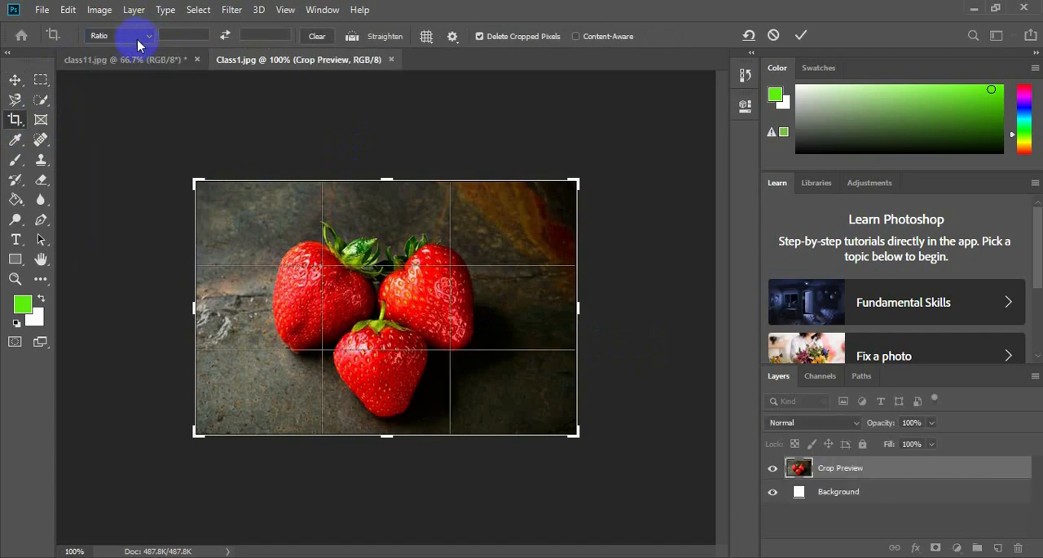
pyautogui.click(142, 39)
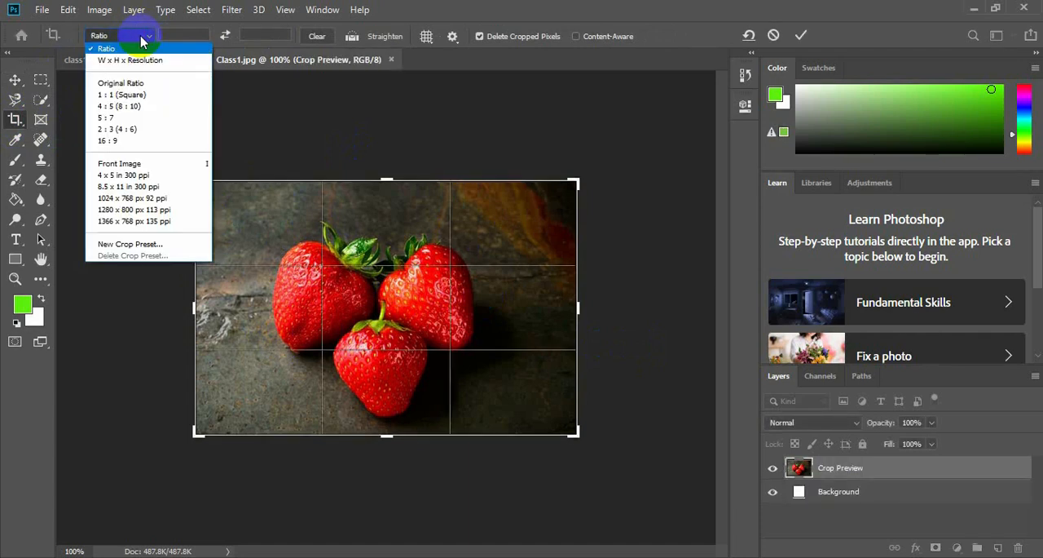
pyautogui.click(126, 84)
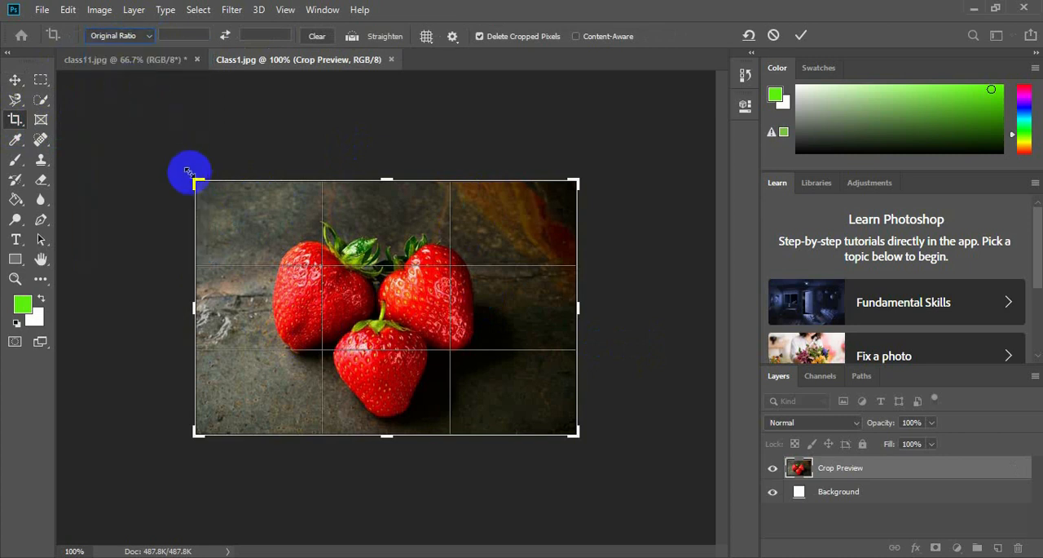
# Try to tighten the crop frame around the three strawberries from its left and right edges at the original ratio.
pyautogui.moveTo(194, 181)
pyautogui.mouseDown()
pyautogui.moveTo(221, 220)
pyautogui.moveTo(191, 183)
pyautogui.mouseUp()
pyautogui.moveTo(196, 306); pyautogui.dragTo(226, 303)
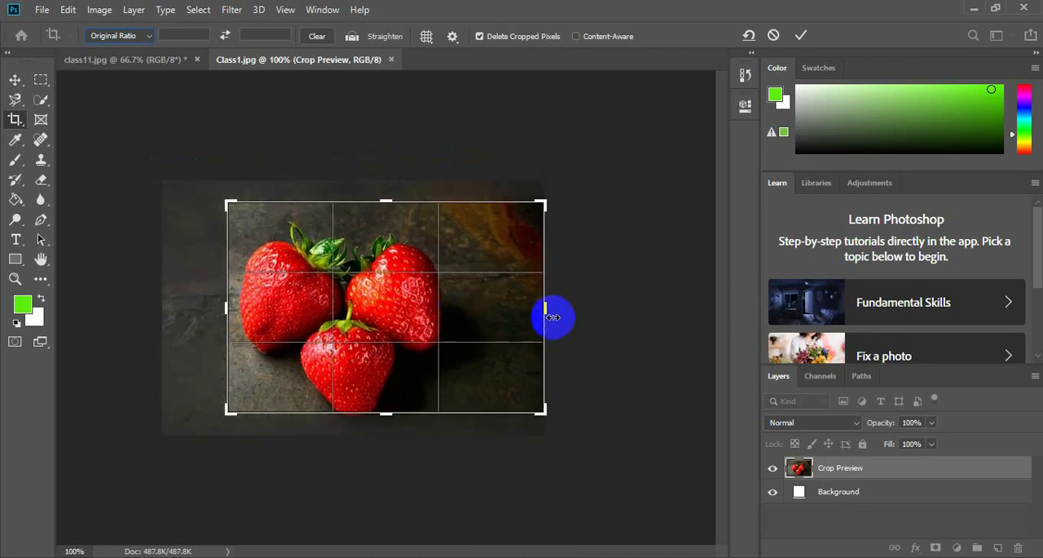
pyautogui.moveTo(543, 309); pyautogui.dragTo(482, 302)
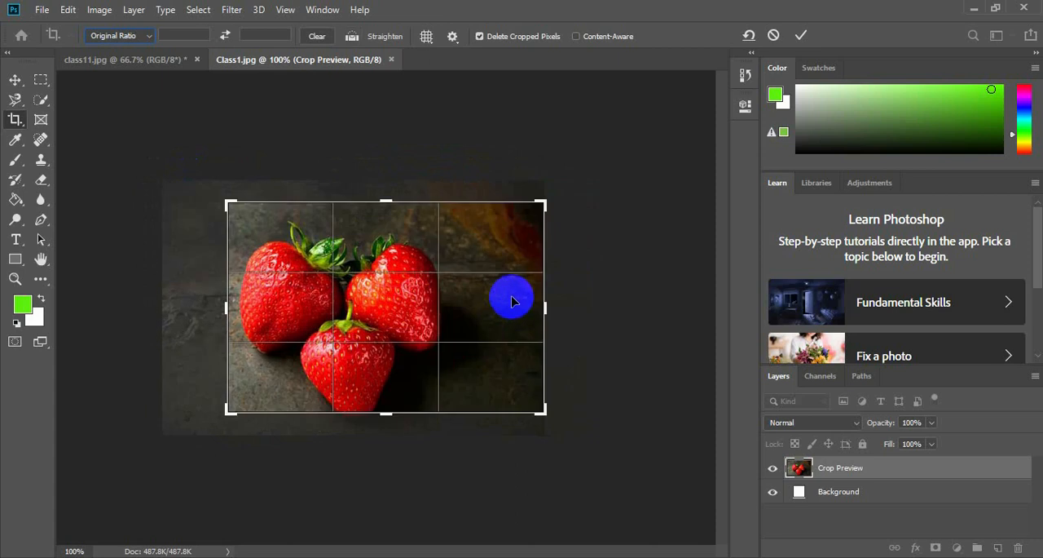
pyautogui.hotkey('ctrl', 'z')
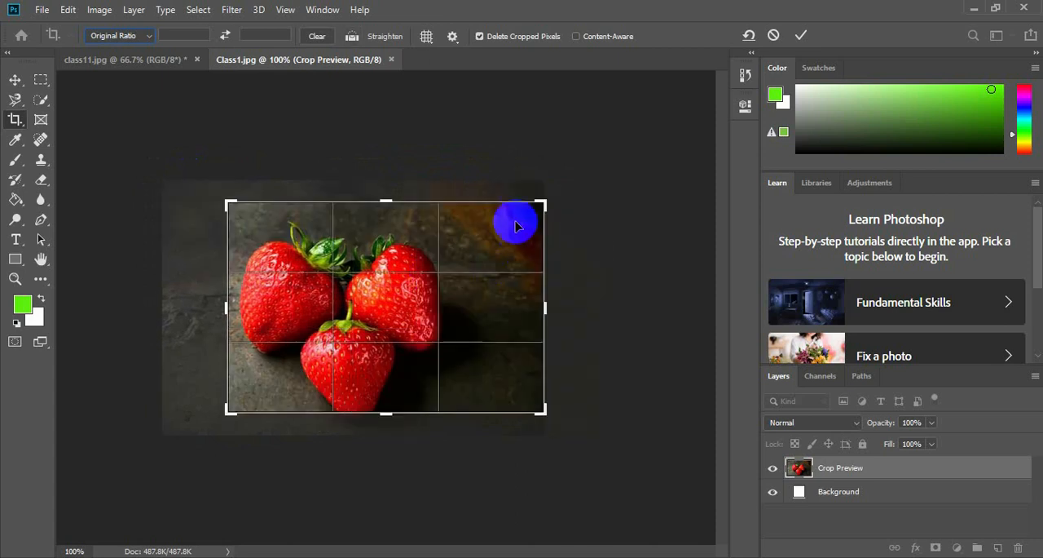
# Crop a thin strip off all four sides of Class1.jpg, keeping the original ratio.
pyautogui.moveTo(226, 200); pyautogui.dragTo(183, 196)
pyautogui.moveTo(380, 288)
pyautogui.mouseDown()
pyautogui.moveTo(379, 305)
pyautogui.moveTo(381, 282)
pyautogui.mouseUp()
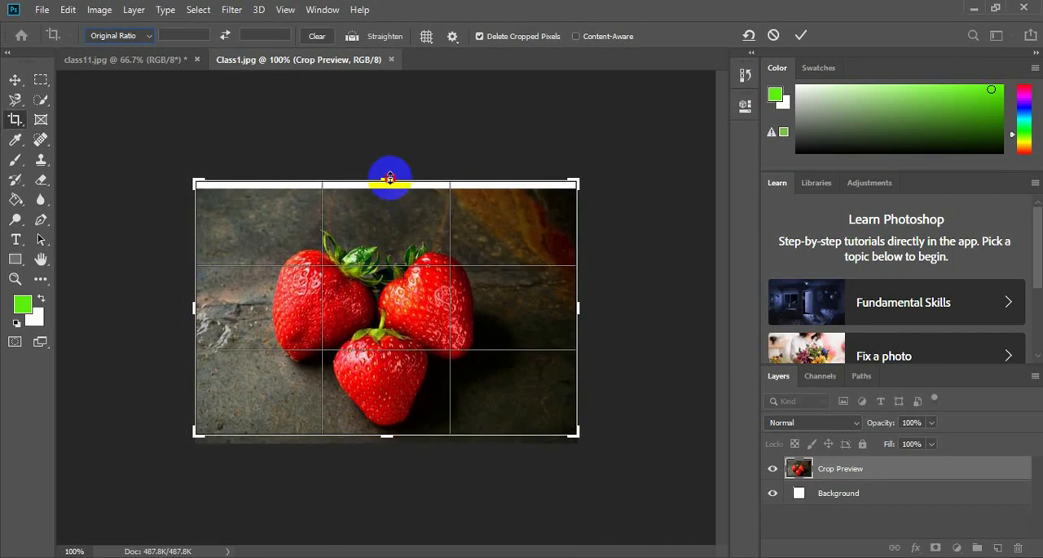
pyautogui.moveTo(389, 177); pyautogui.dragTo(390, 187)
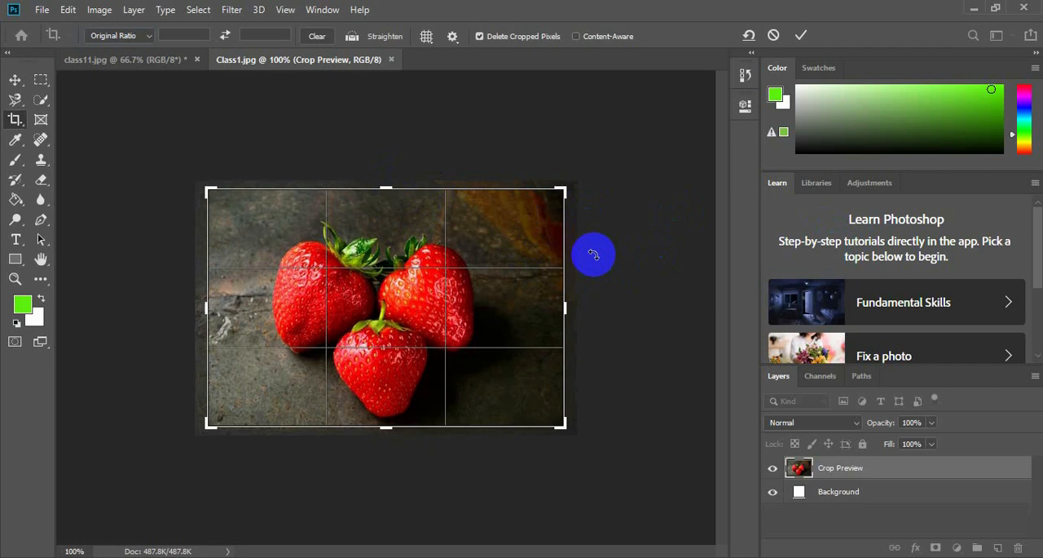
pyautogui.press('Return')
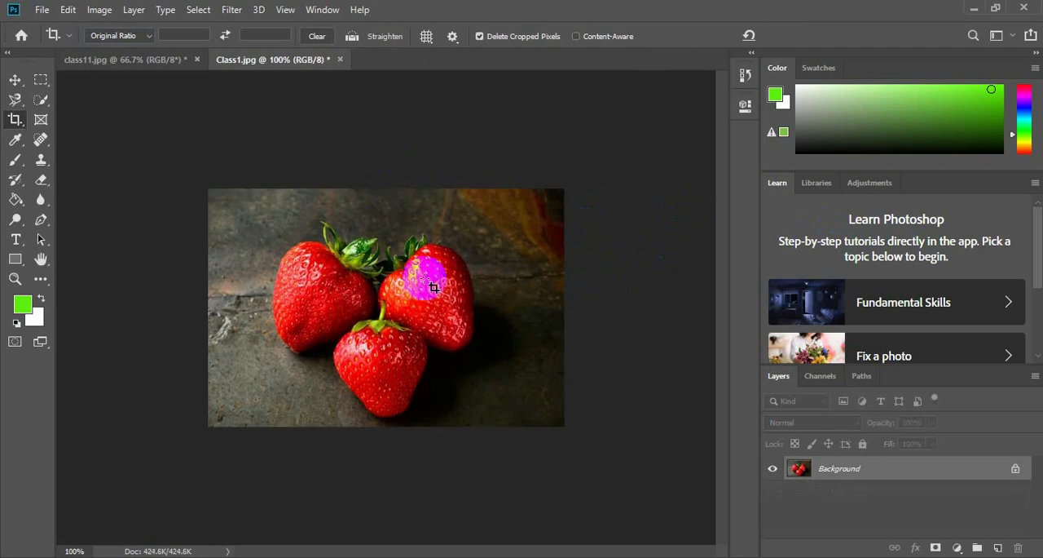
# Try to crop both sides of Class1.jpg to an upright frame around the strawberries using the W x H x Resolution preset.
pyautogui.click(118, 37)
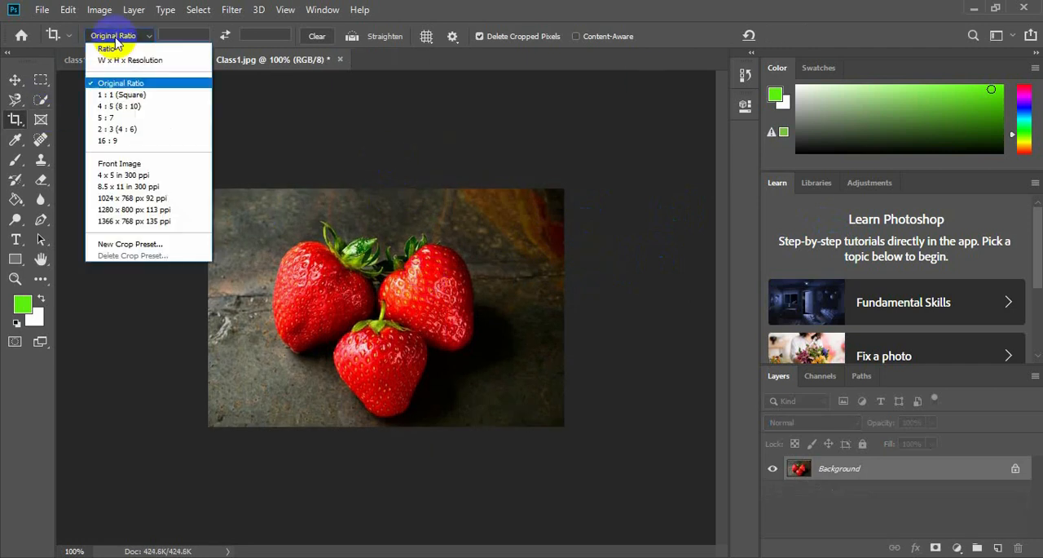
pyautogui.click(119, 61)
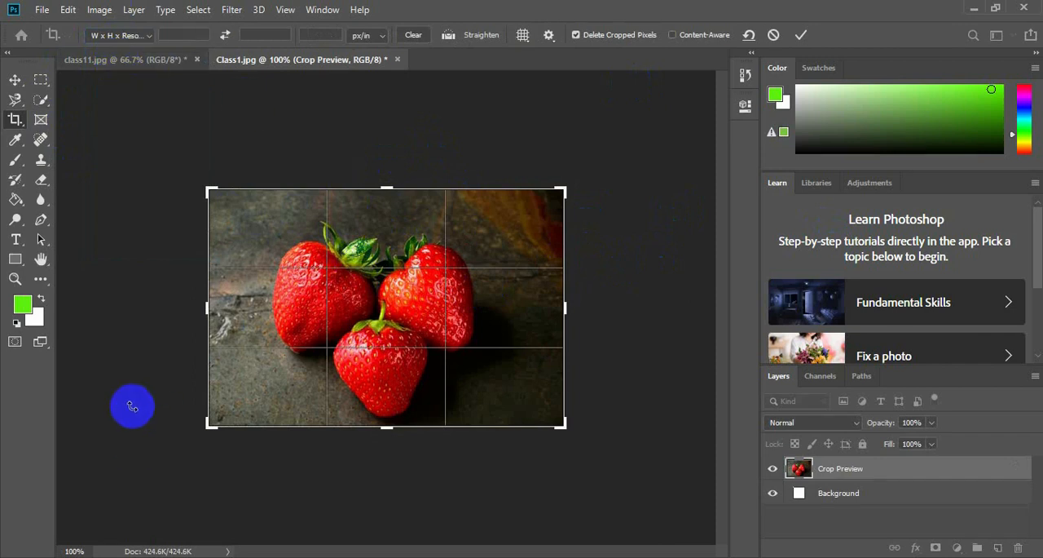
pyautogui.moveTo(210, 310); pyautogui.dragTo(240, 308)
pyautogui.moveTo(535, 312); pyautogui.dragTo(494, 315)
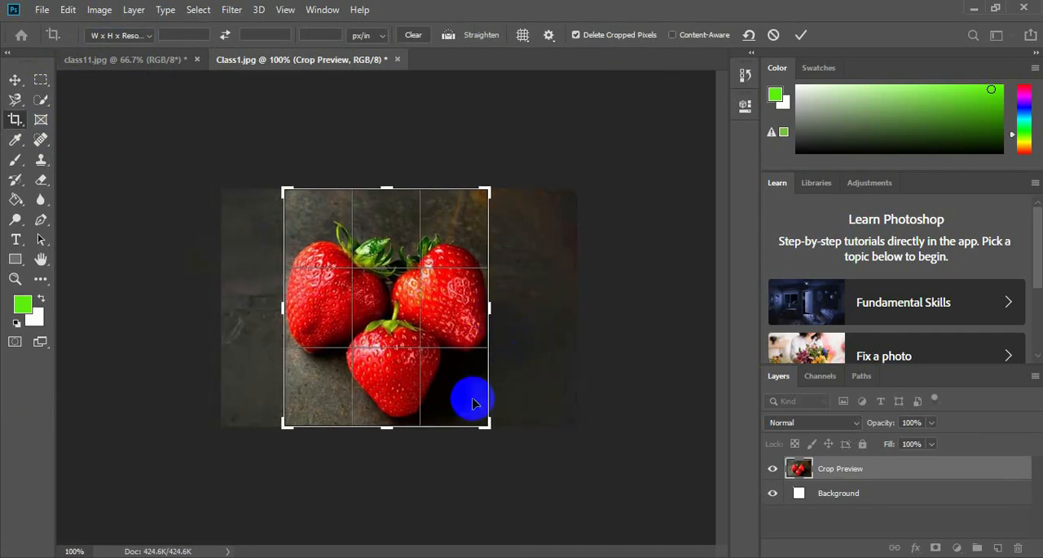
pyautogui.moveTo(392, 430); pyautogui.dragTo(398, 426)
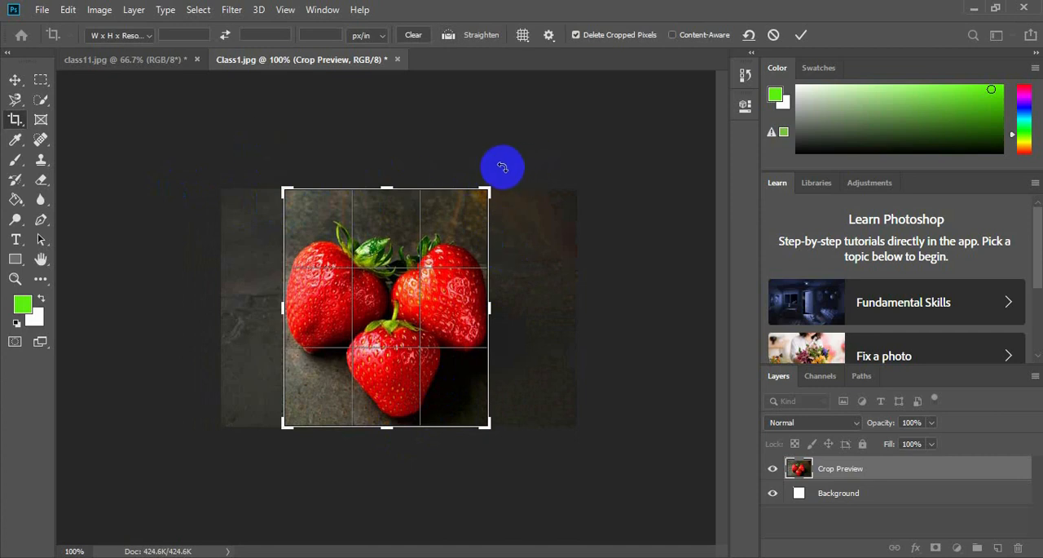
pyautogui.press('Escape')
# Switch the crop preset to Original Ratio and try another slight proportional crop of Class1.jpg.
pyautogui.click(155, 35)
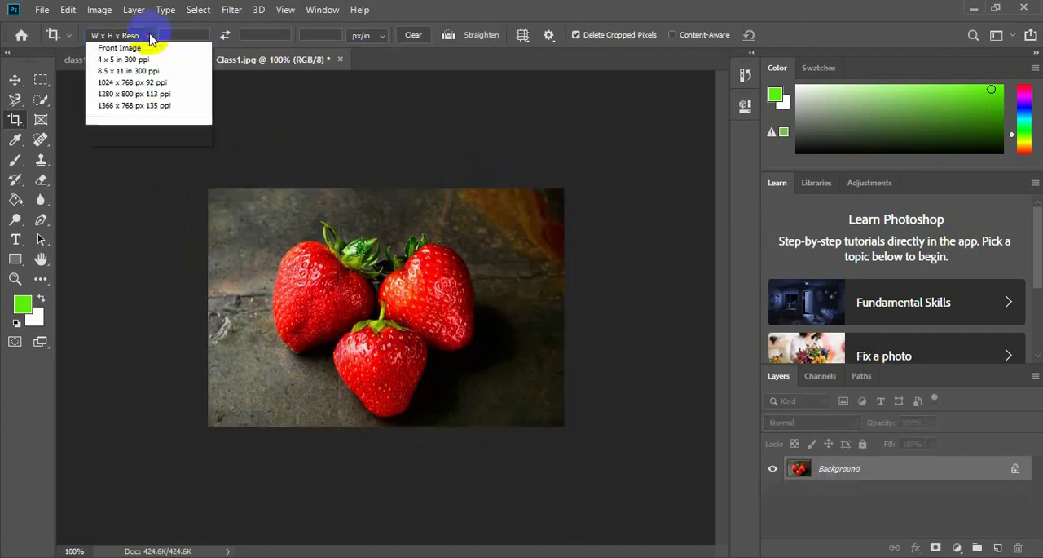
pyautogui.click(133, 81)
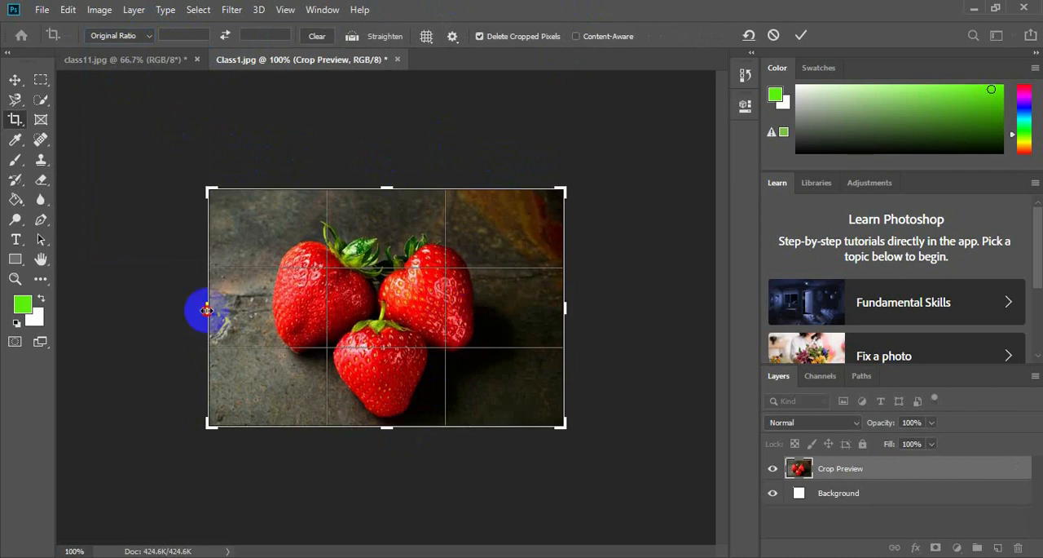
pyautogui.moveTo(208, 309)
pyautogui.mouseDown()
pyautogui.moveTo(256, 303)
pyautogui.moveTo(180, 315)
pyautogui.moveTo(219, 318)
pyautogui.mouseUp()
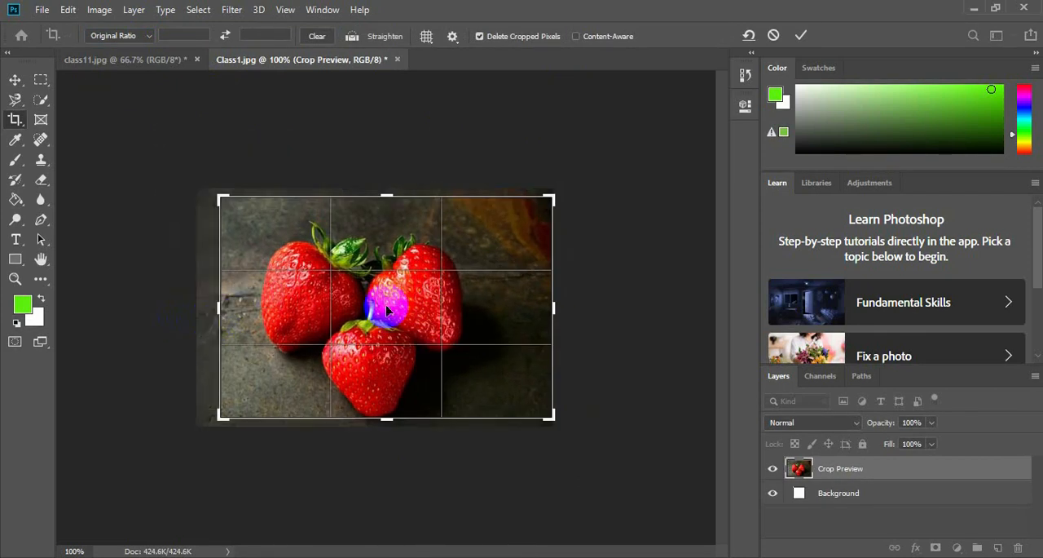
pyautogui.hotkey('ctrl', 'z')
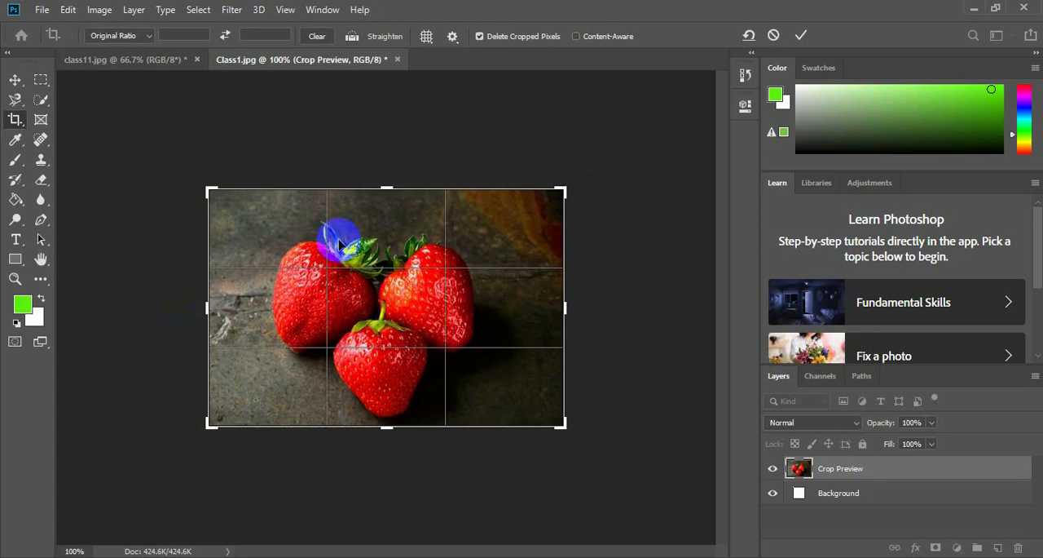
pyautogui.press('Escape')
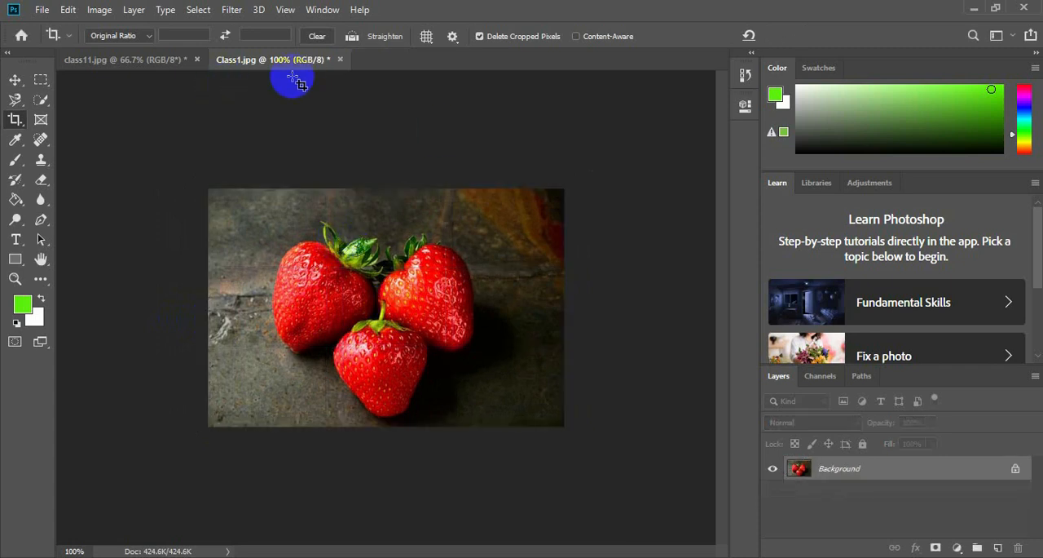
# Open class 2.jpg, the orange drink photo, from the Class#2 folder.
pyautogui.click(39, 11)
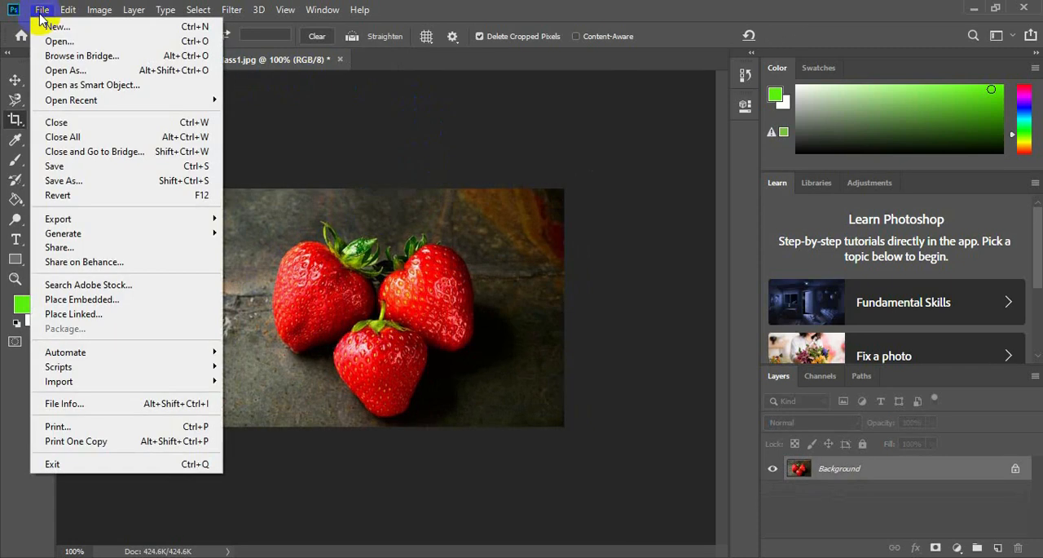
pyautogui.click(88, 43)
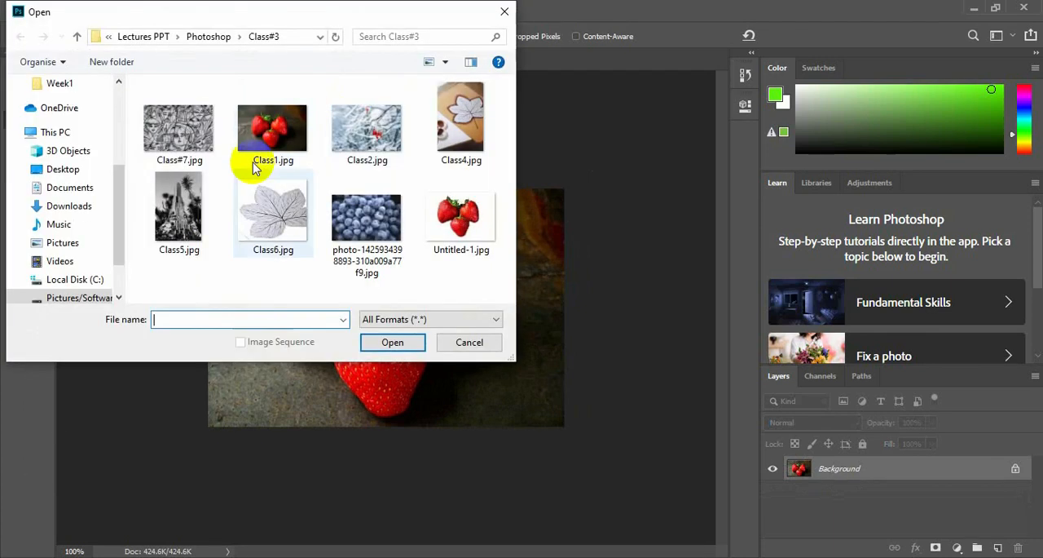
pyautogui.click(208, 36)
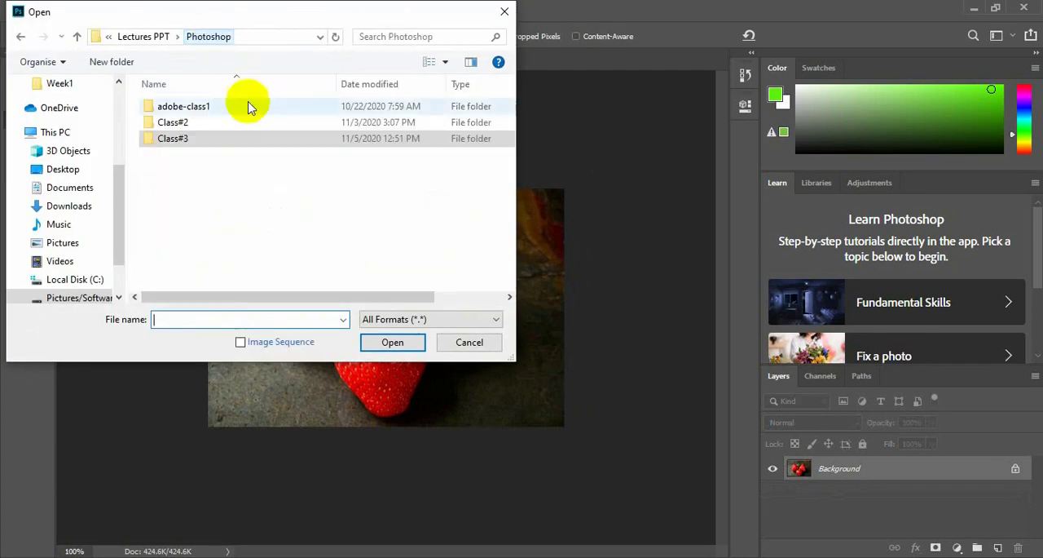
pyautogui.doubleClick(230, 122)
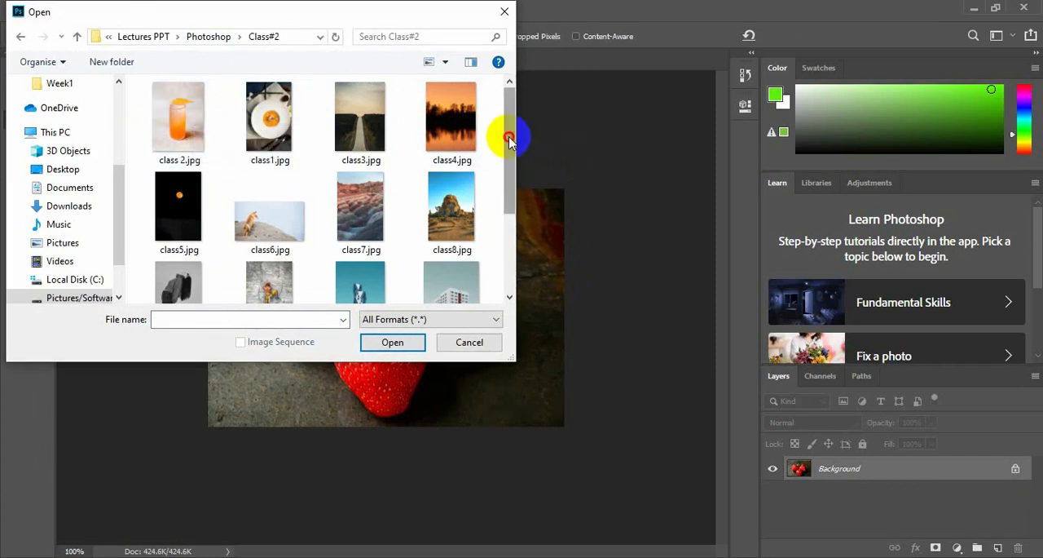
pyautogui.moveTo(509, 140)
pyautogui.mouseDown()
pyautogui.moveTo(521, 177)
pyautogui.moveTo(514, 125)
pyautogui.moveTo(515, 168)
pyautogui.moveTo(508, 155)
pyautogui.mouseUp()
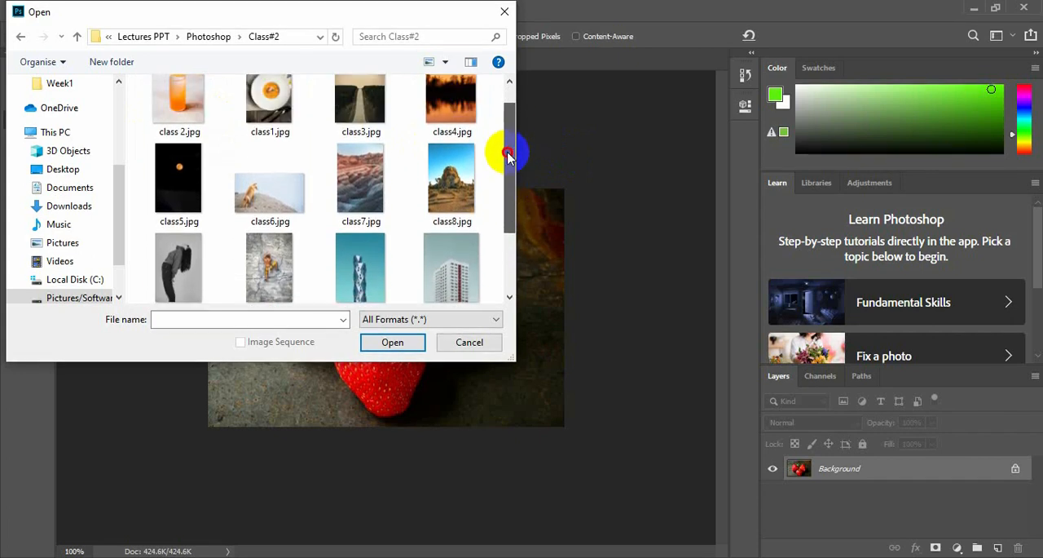
pyautogui.click(171, 124)
pyautogui.click(392, 341)
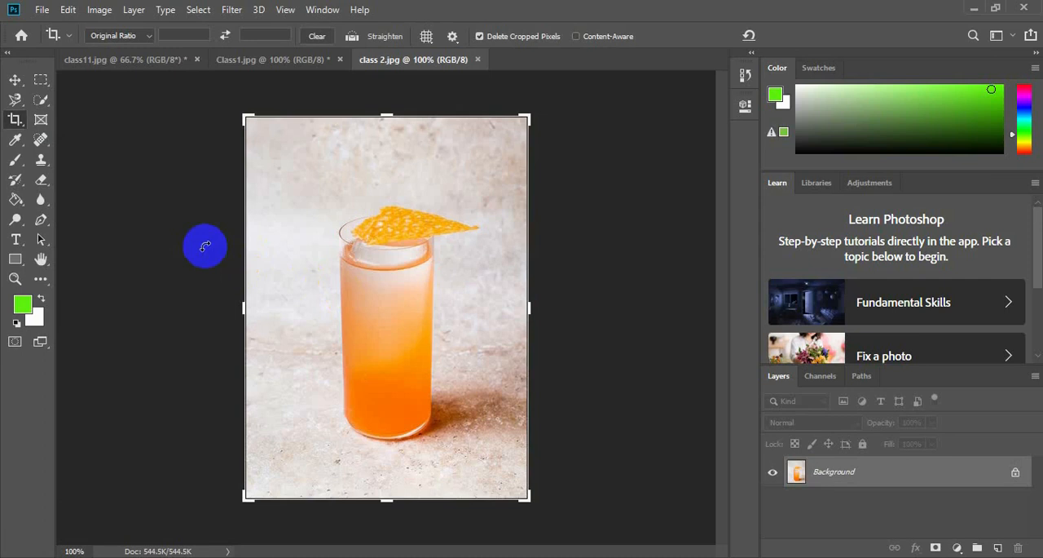
# Crop the top and bottom of class 2.jpg to a roughly square area around the glass using W x H x Resolution.
pyautogui.click(121, 38)
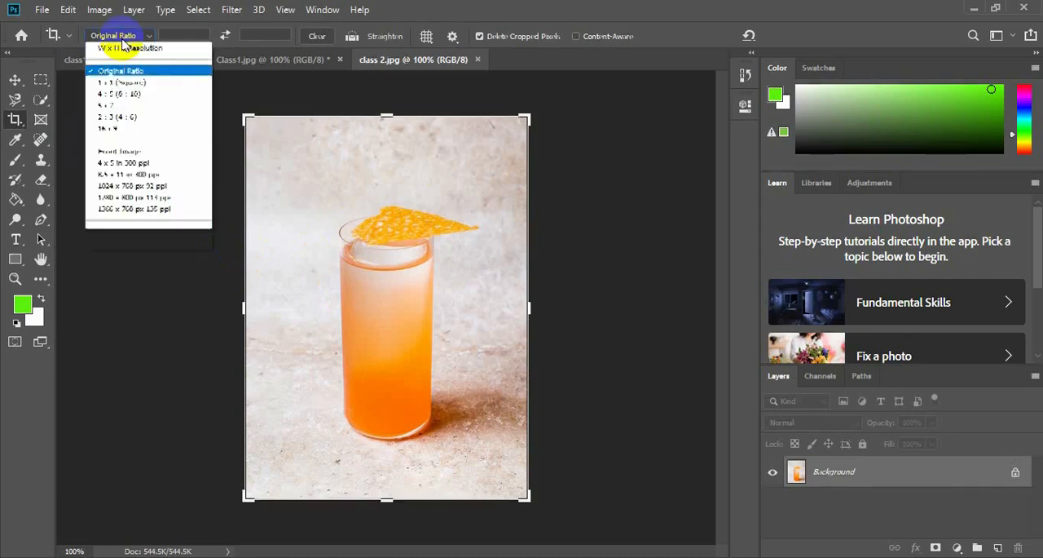
pyautogui.click(128, 60)
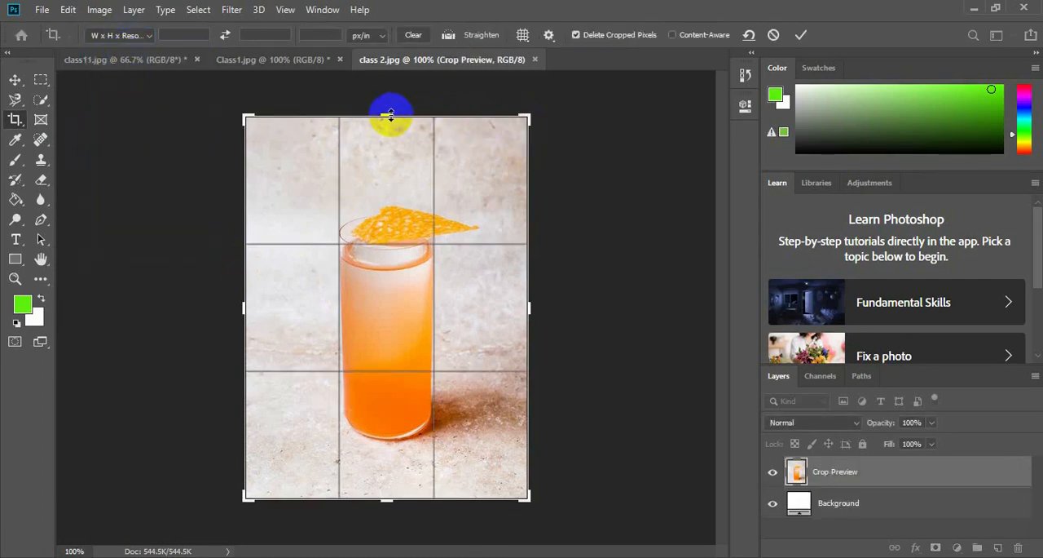
pyautogui.moveTo(390, 114); pyautogui.dragTo(389, 140)
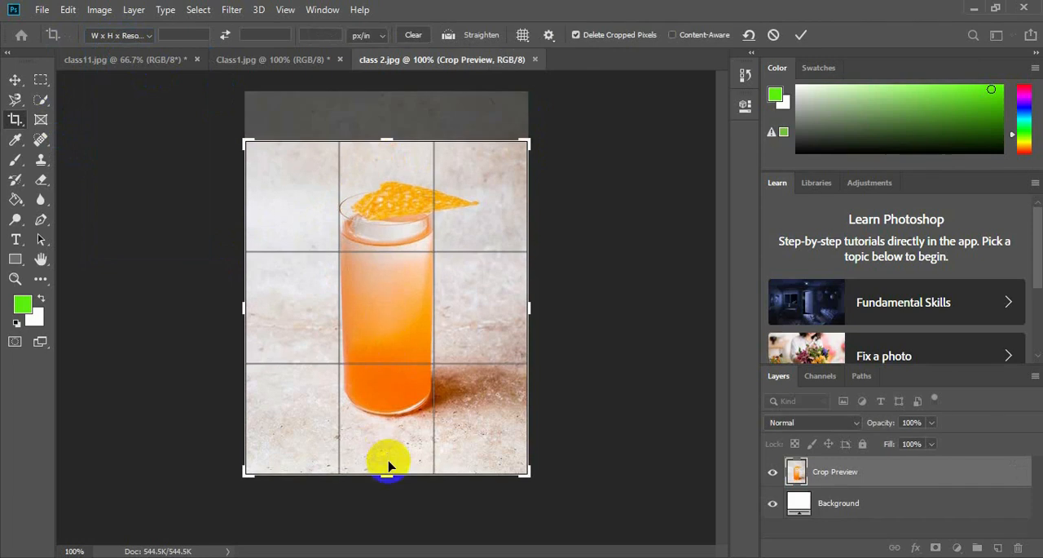
pyautogui.moveTo(389, 465); pyautogui.dragTo(391, 449)
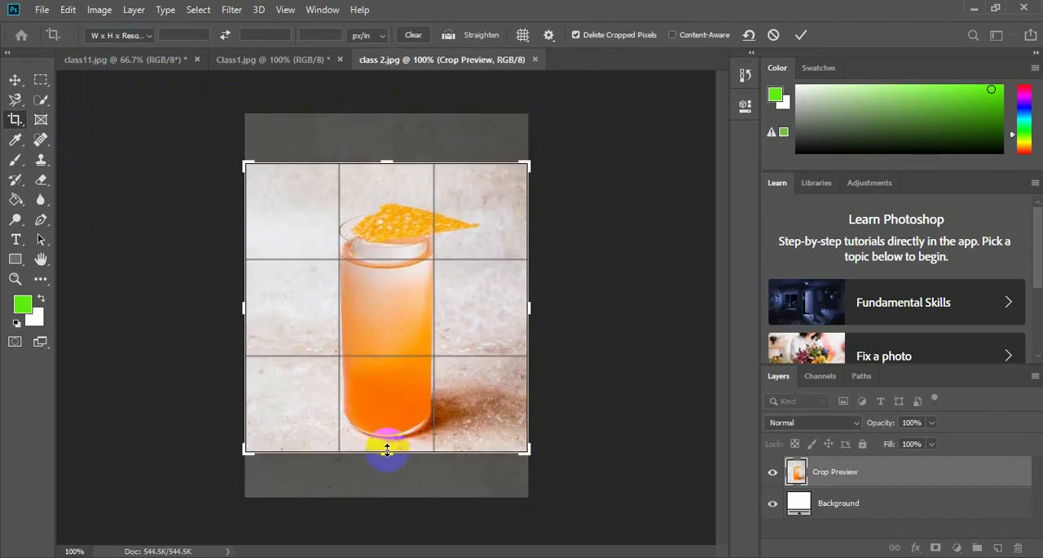
pyautogui.press('Return')
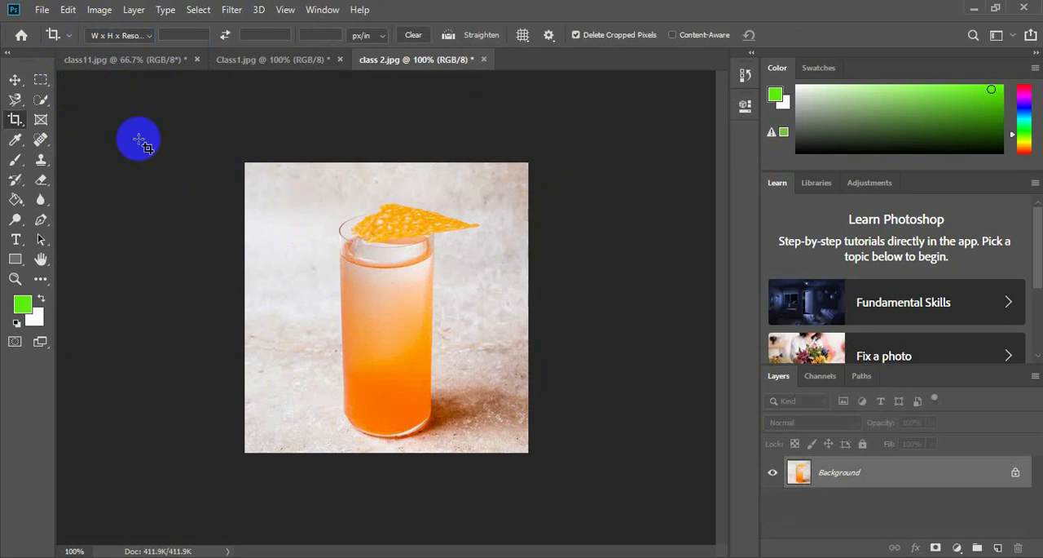
# Crop the left and right sides of class 2.jpg to a narrow upright frame close around the glass.
pyautogui.click(310, 222)
pyautogui.moveTo(248, 313); pyautogui.dragTo(283, 303)
pyautogui.moveTo(485, 309); pyautogui.dragTo(454, 313)
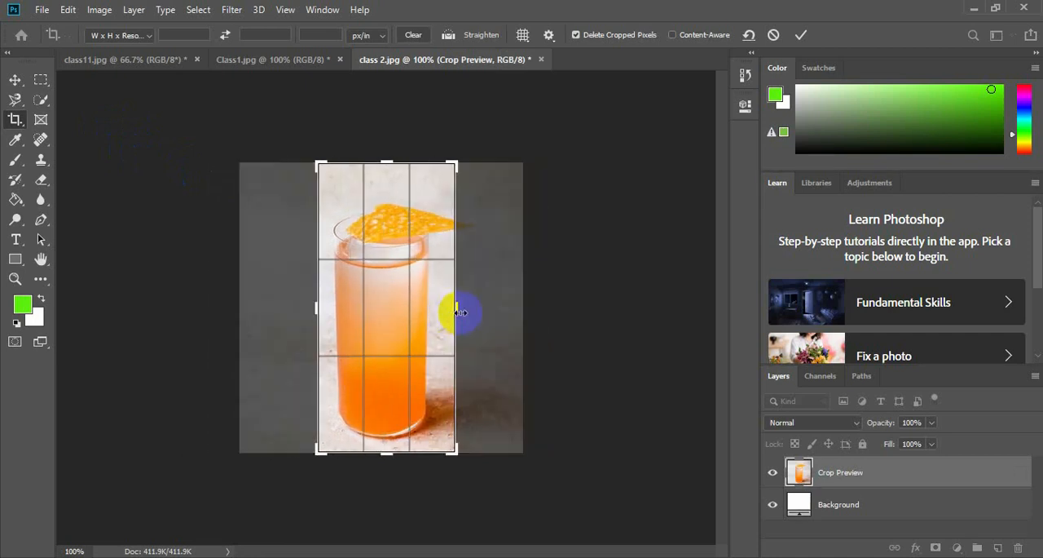
pyautogui.doubleClick(438, 292)
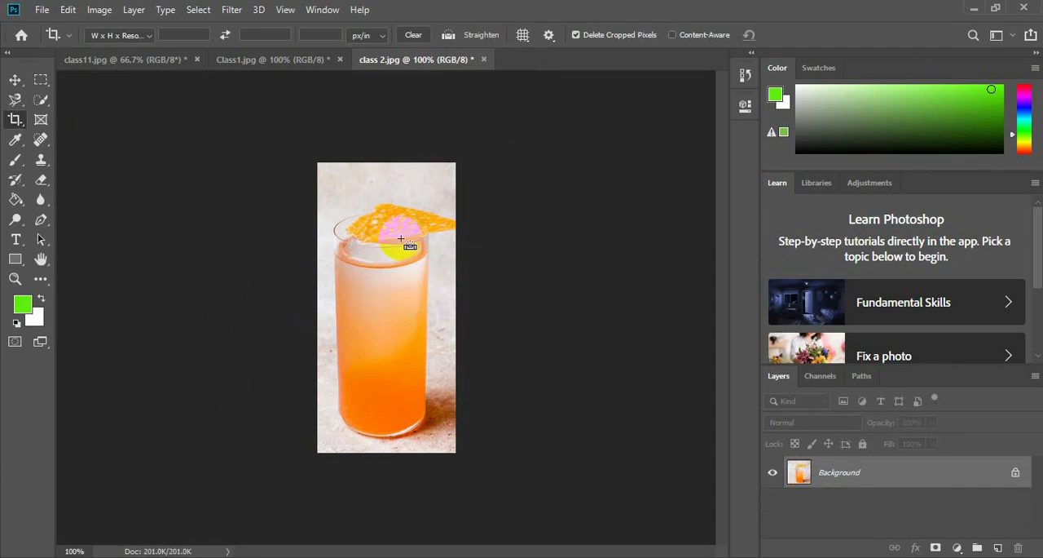
# Undo both crops of class 2.jpg.
pyautogui.hotkey('ctrl', 'z')
pyautogui.hotkey('ctrl', 'z')
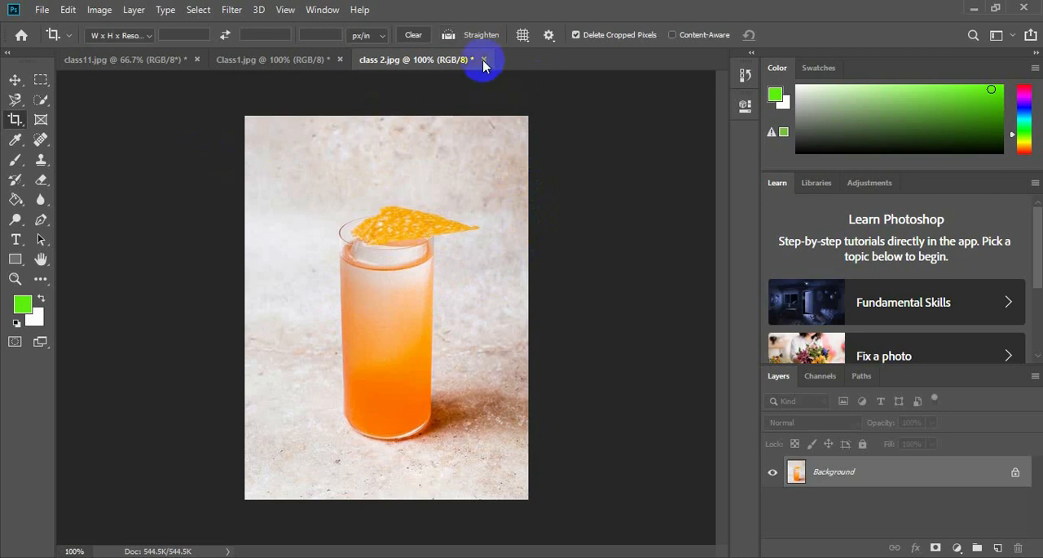
# Look through the Crop tool's ratio and resolution presets, and close class 2.jpg without saving its changes.
pyautogui.click(145, 37)
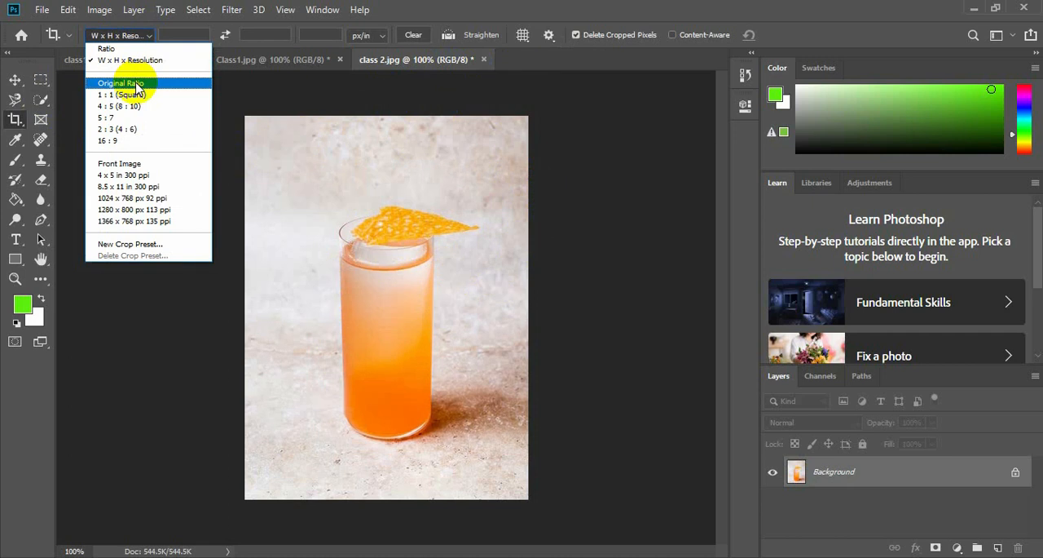
pyautogui.click(433, 287)
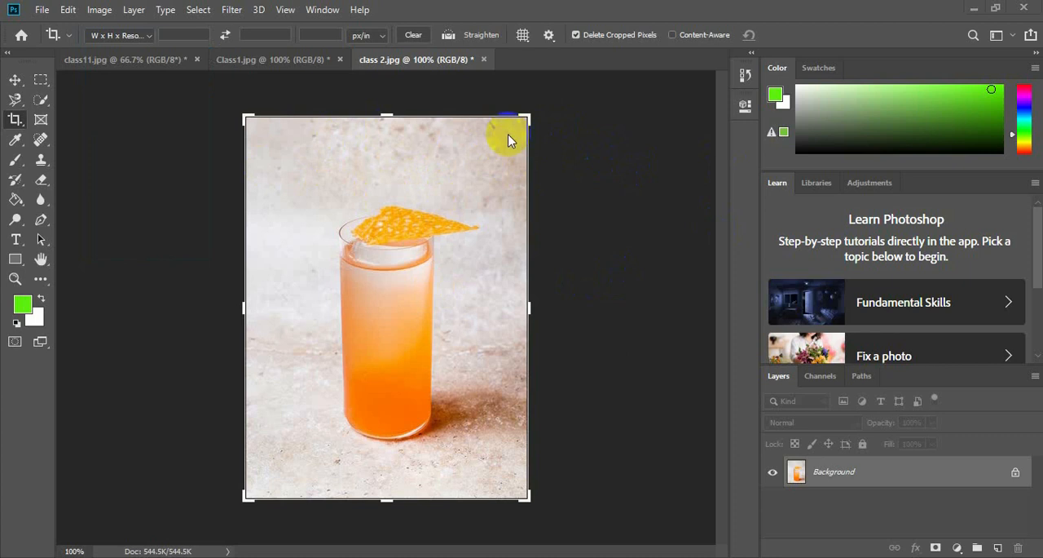
pyautogui.click(483, 59)
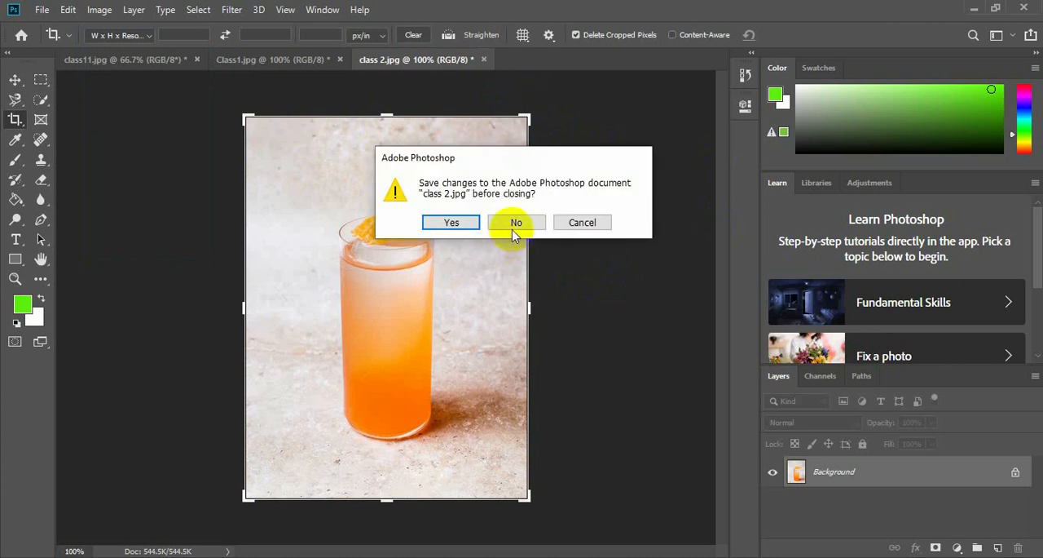
pyautogui.click(514, 232)
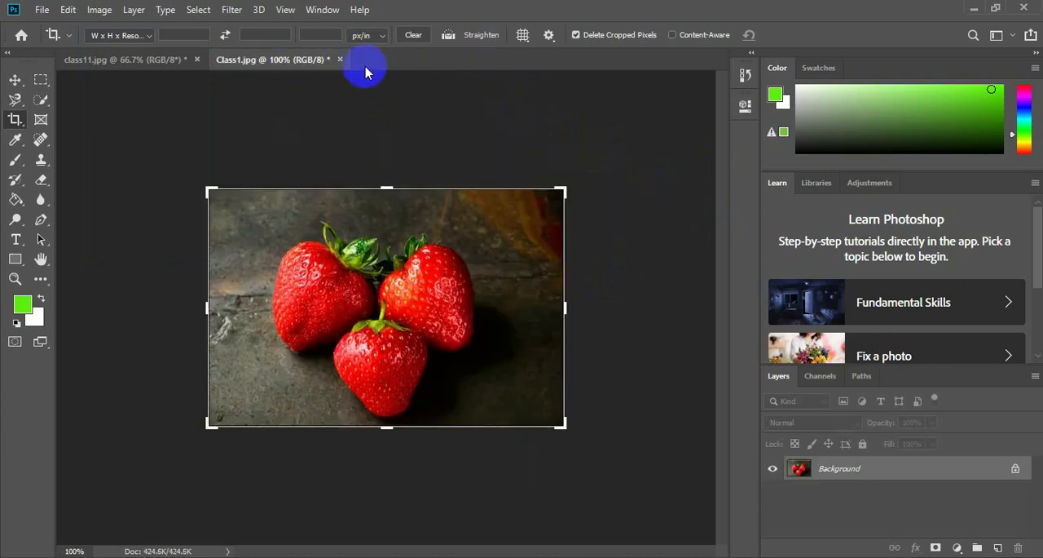
# Switch to Chrome and look through the Google image results for nature horizon.
pyautogui.click(975, 9)
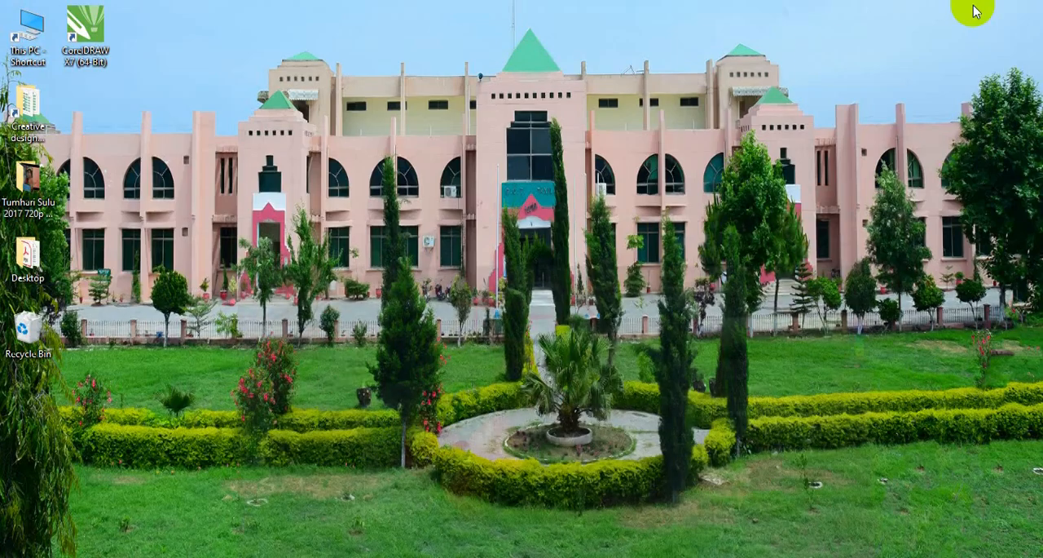
pyautogui.click(505, 557)
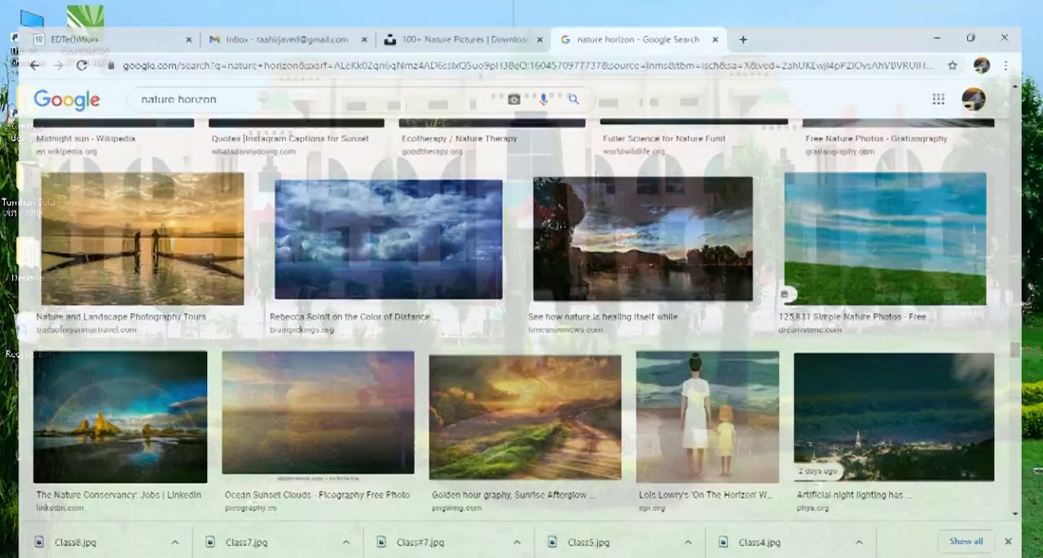
pyautogui.moveTo(1037, 346); pyautogui.dragTo(1035, 72)
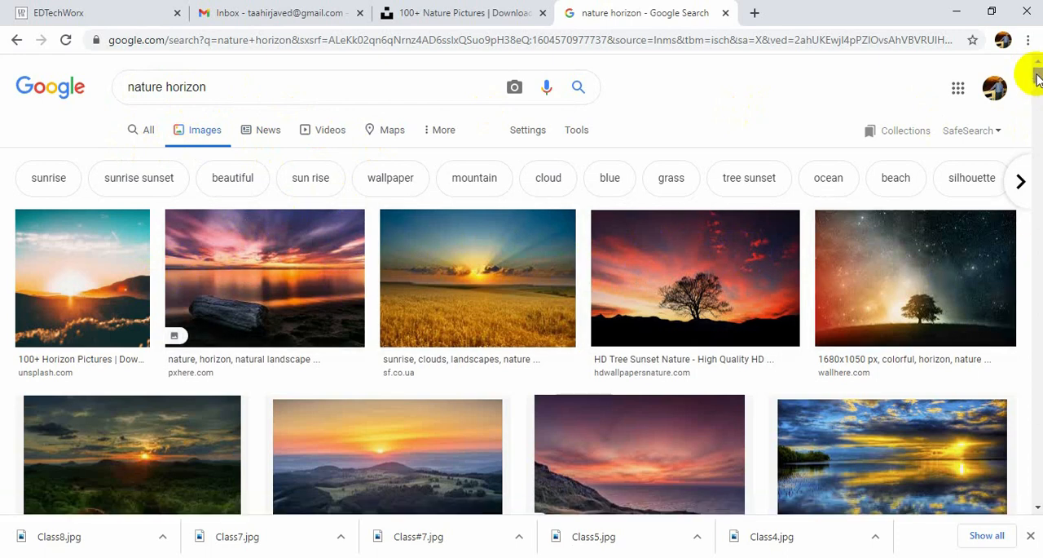
pyautogui.moveTo(1037, 76); pyautogui.dragTo(1038, 84)
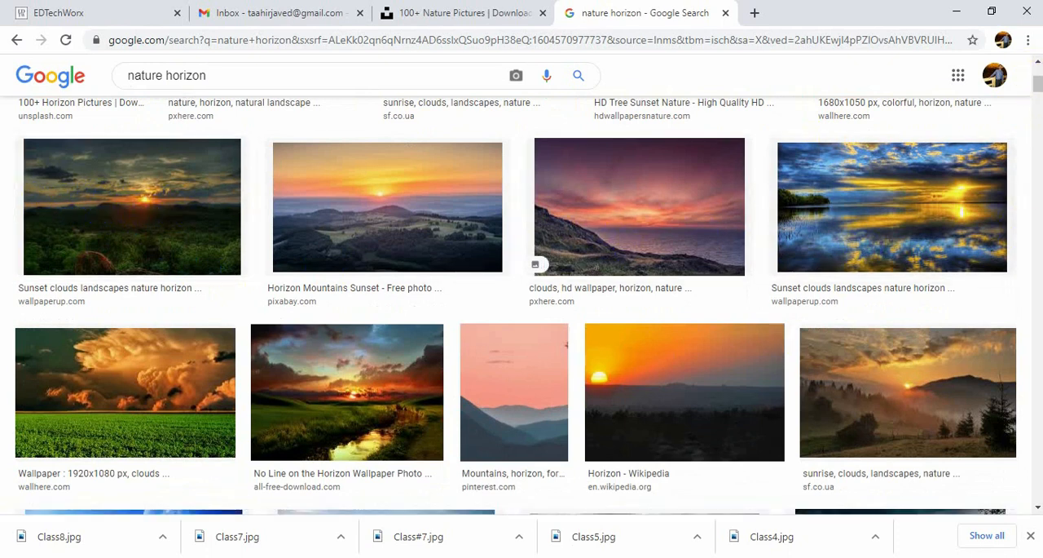
pyautogui.moveTo(1037, 84); pyautogui.dragTo(1037, 192)
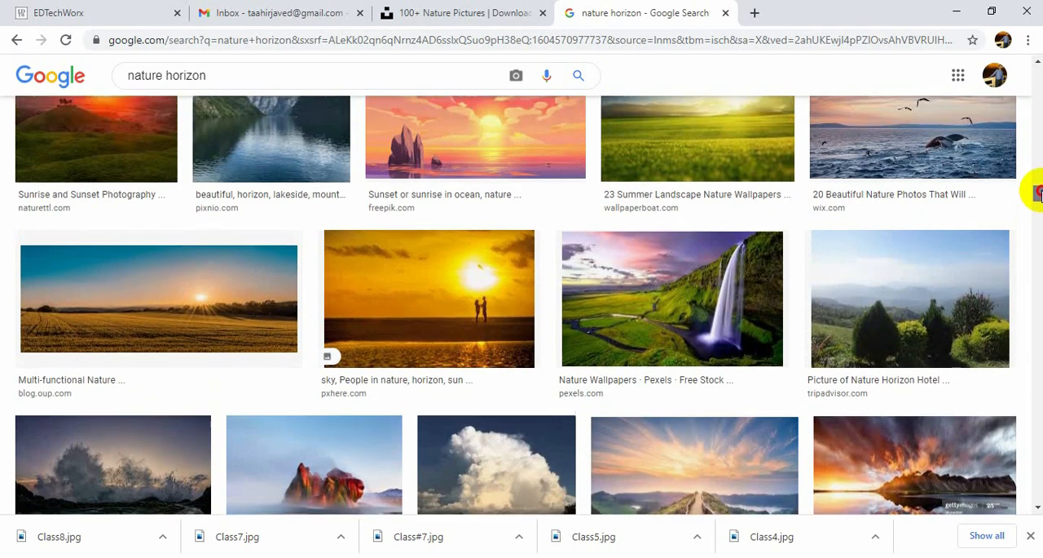
pyautogui.click(950, 12)
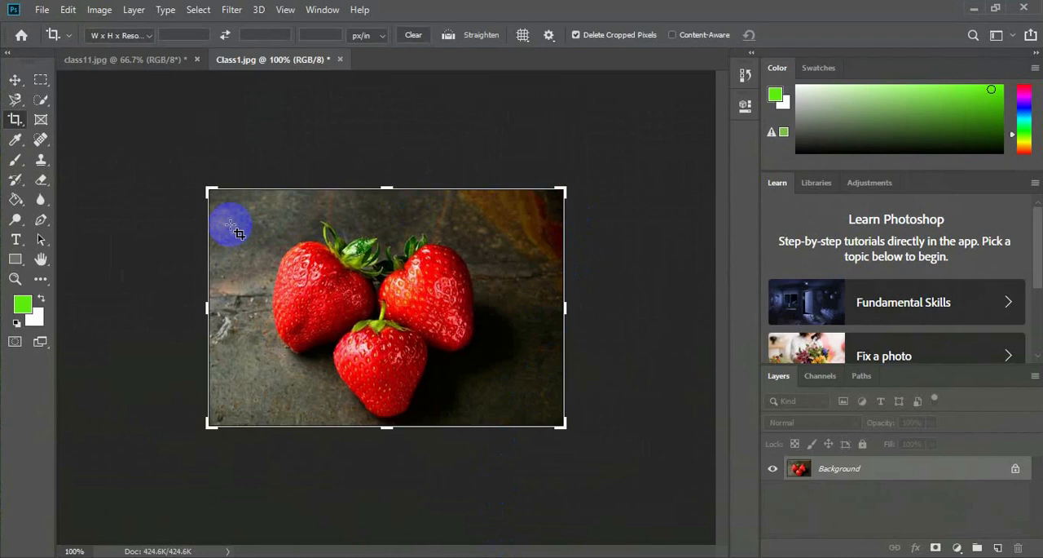
# Switch back to Photoshop and open Class8.jpg, the tilted grass and sky photo, from the Class#3 folder.
pyautogui.click(41, 10)
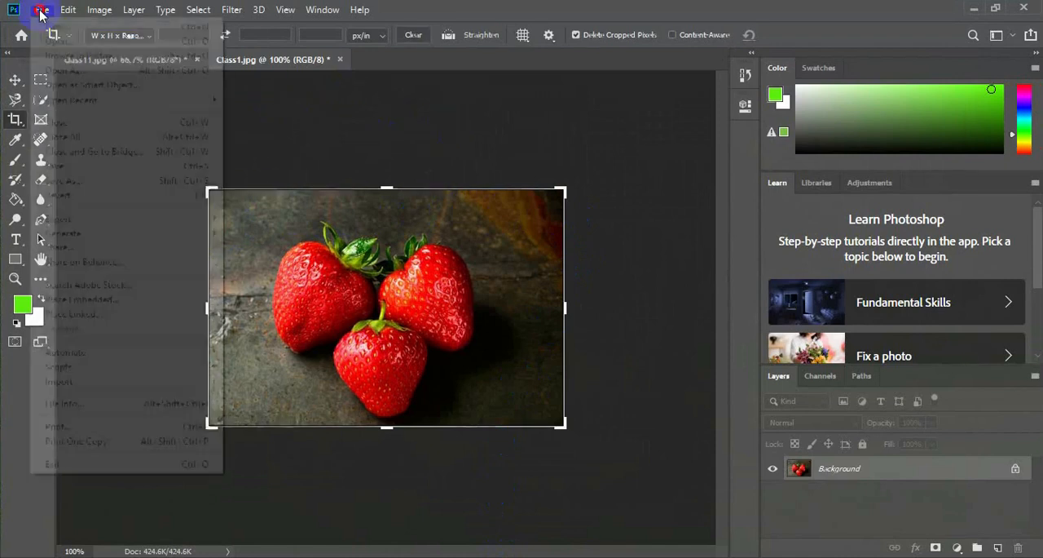
pyautogui.click(47, 41)
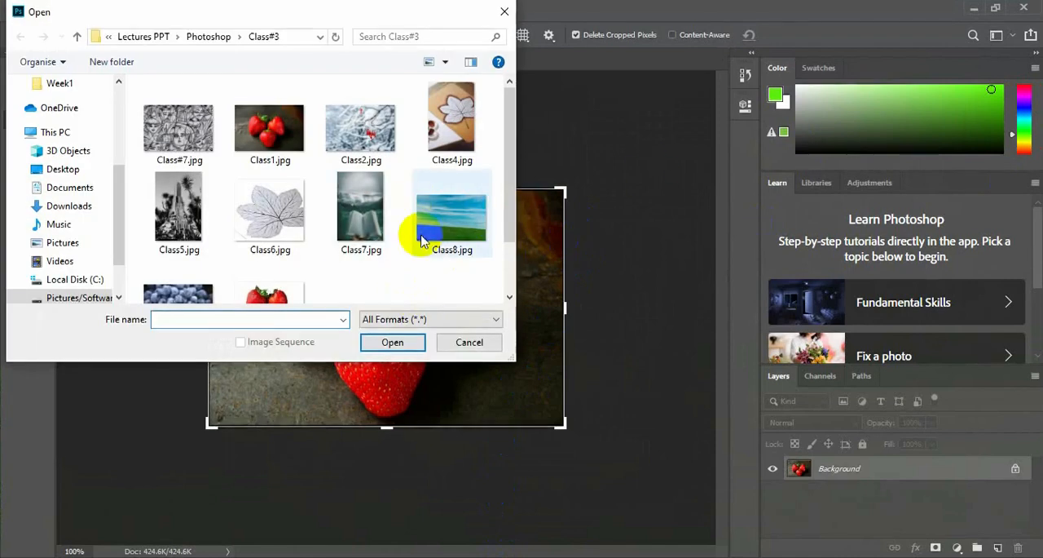
pyautogui.click(454, 227)
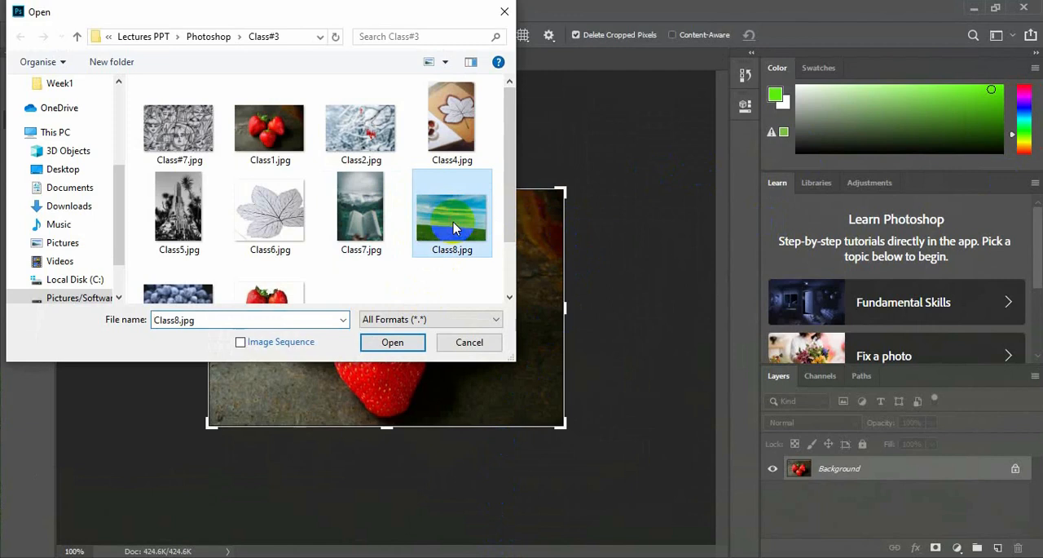
pyautogui.click(393, 343)
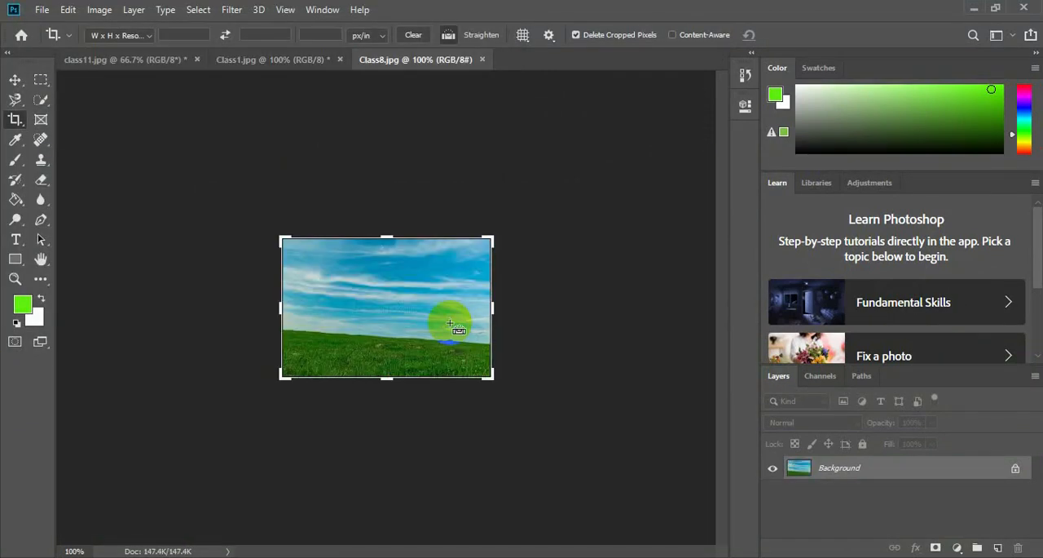
# Straighten Class8.jpg along the sloping grass horizon across the full image width, and apply the resulting crop.
pyautogui.hotkey('ctrl', '+')
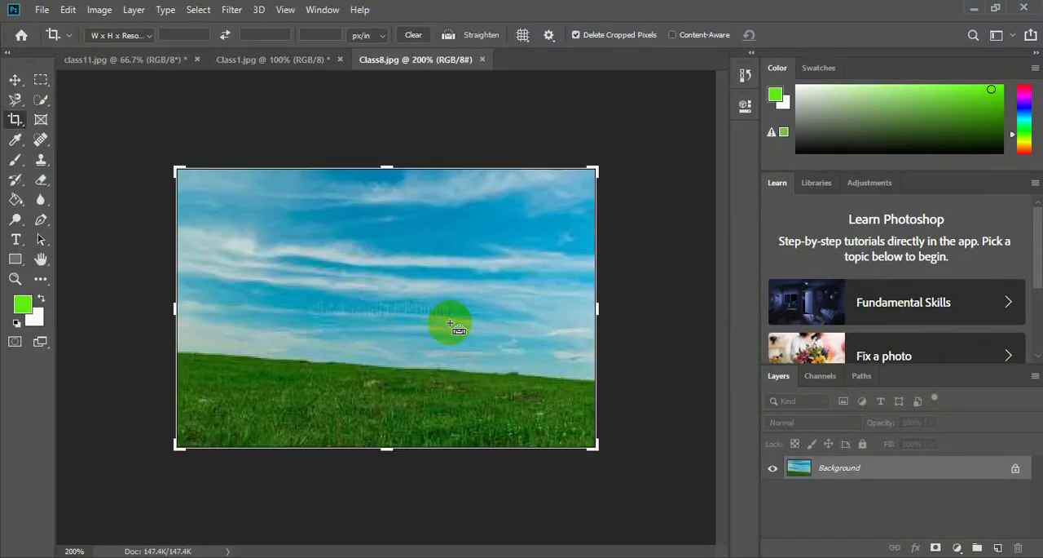
pyautogui.hotkey('ctrl', '+')
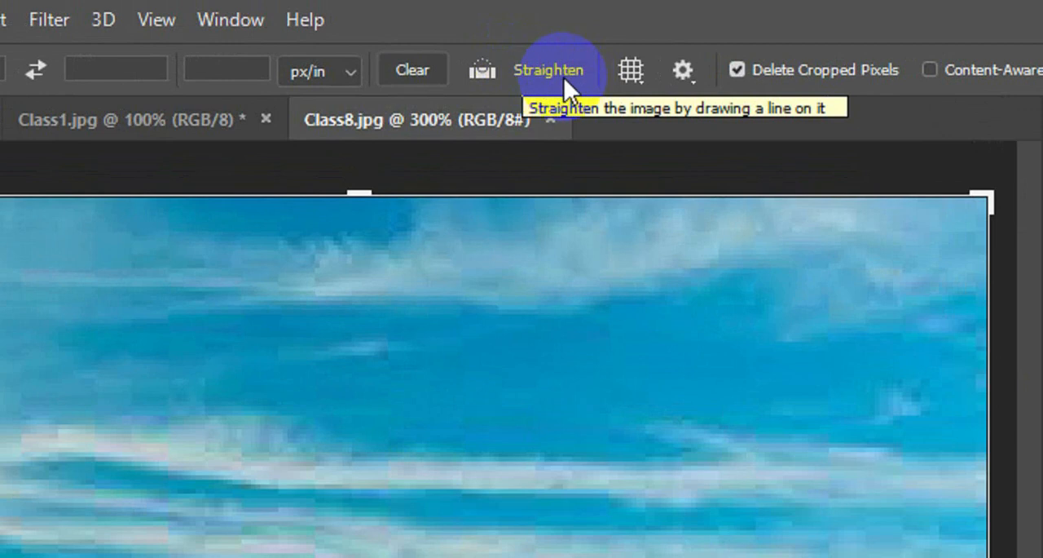
pyautogui.click(564, 76)
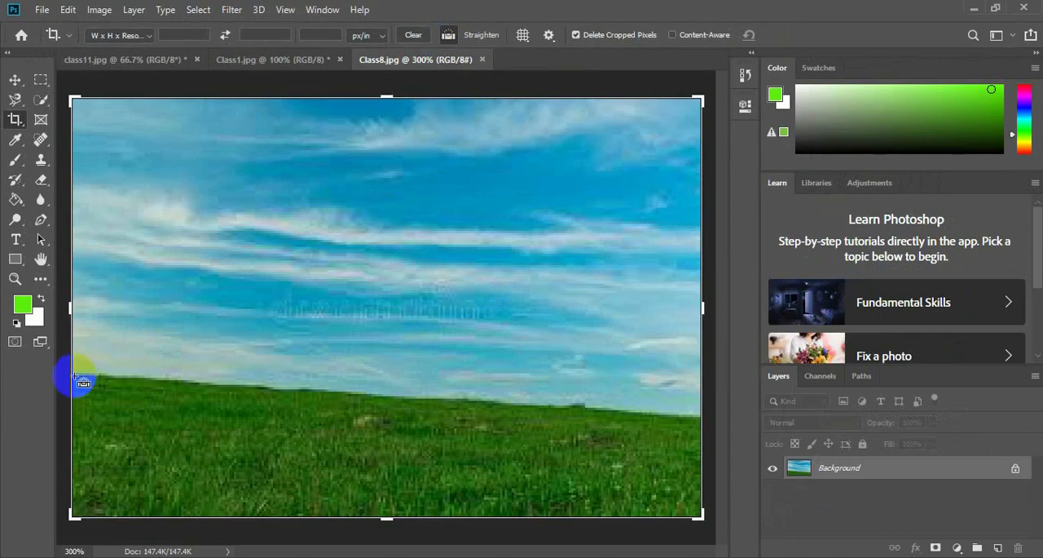
pyautogui.moveTo(76, 375); pyautogui.dragTo(703, 415)
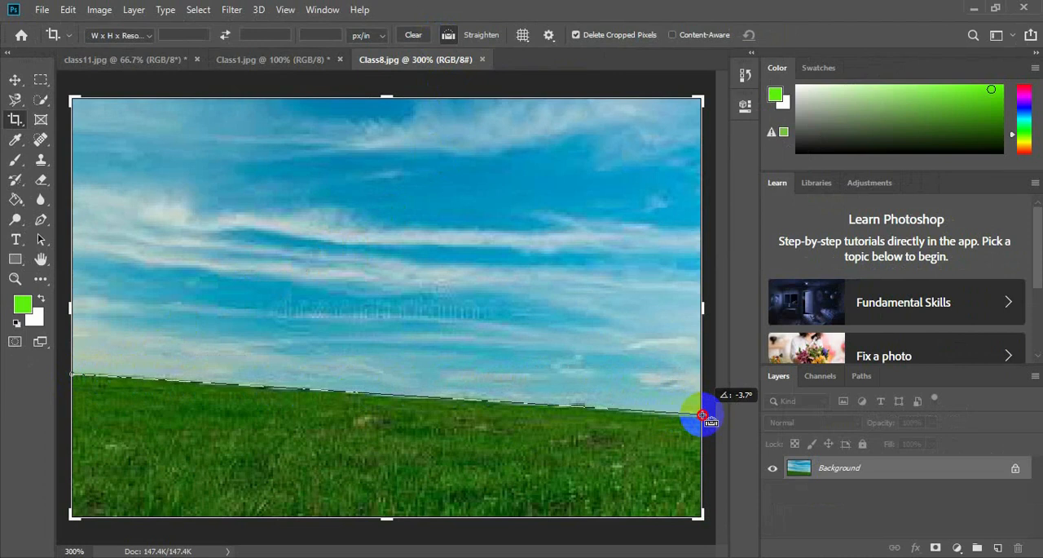
pyautogui.moveTo(703, 415); pyautogui.dragTo(701, 415)
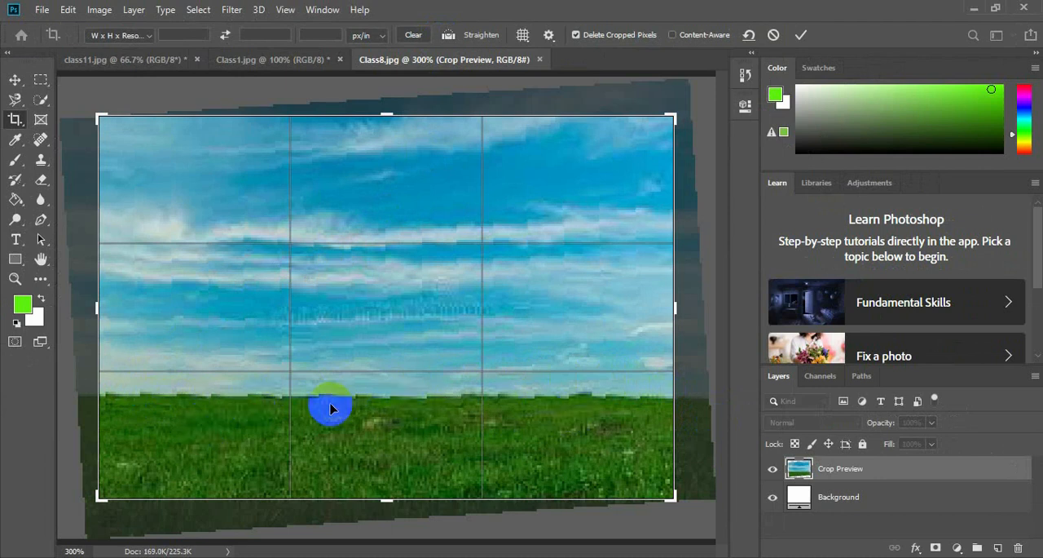
pyautogui.doubleClick(330, 408)
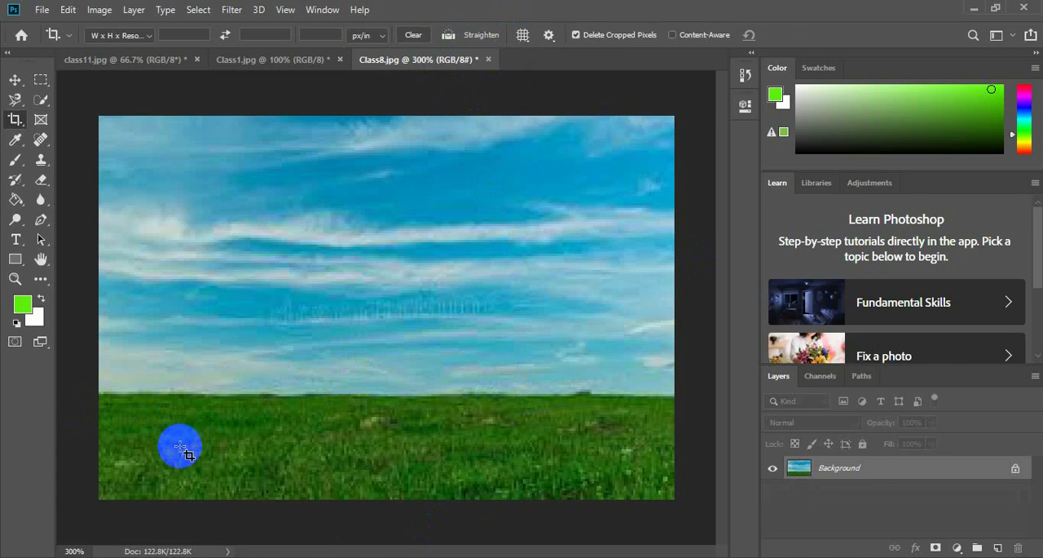
# Close Class8.jpg without saving its changes.
pyautogui.hotkey('ctrl', '-')
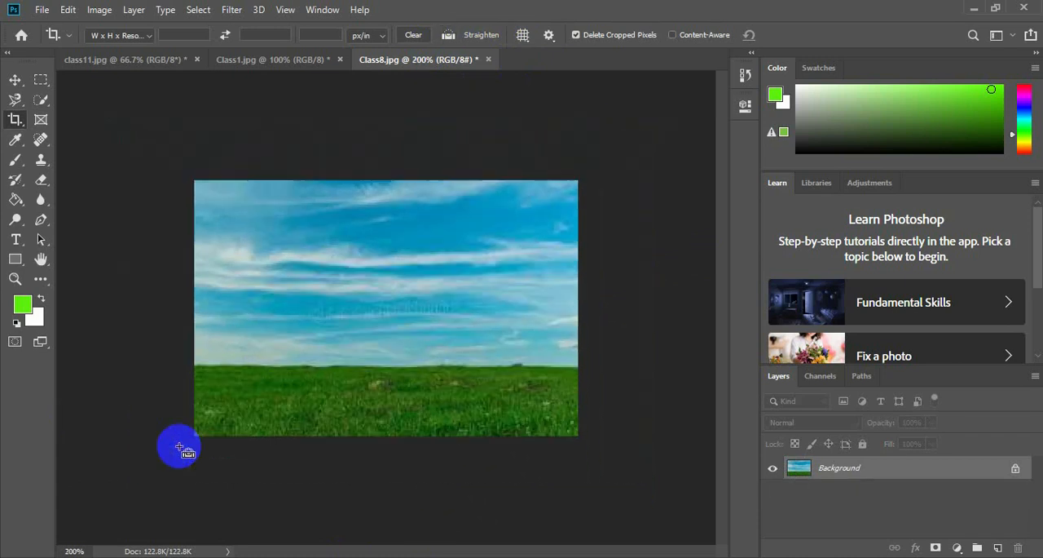
pyautogui.hotkey('ctrl', '-')
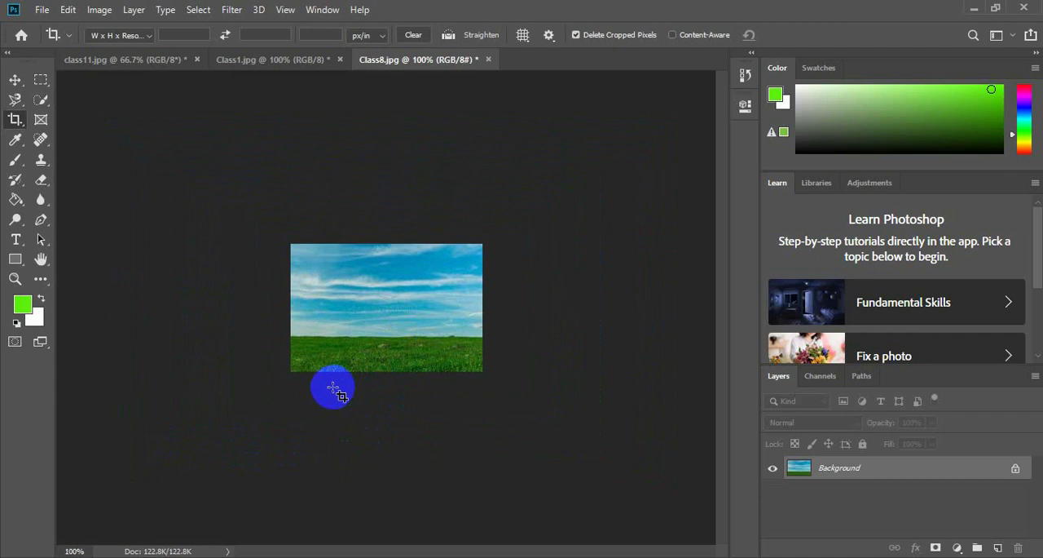
pyautogui.click(334, 388)
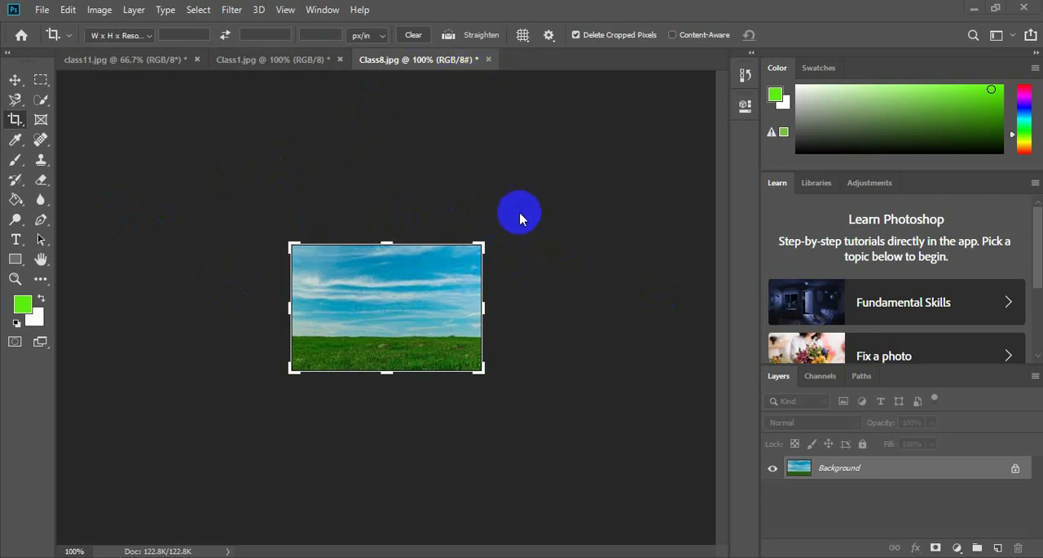
pyautogui.click(486, 61)
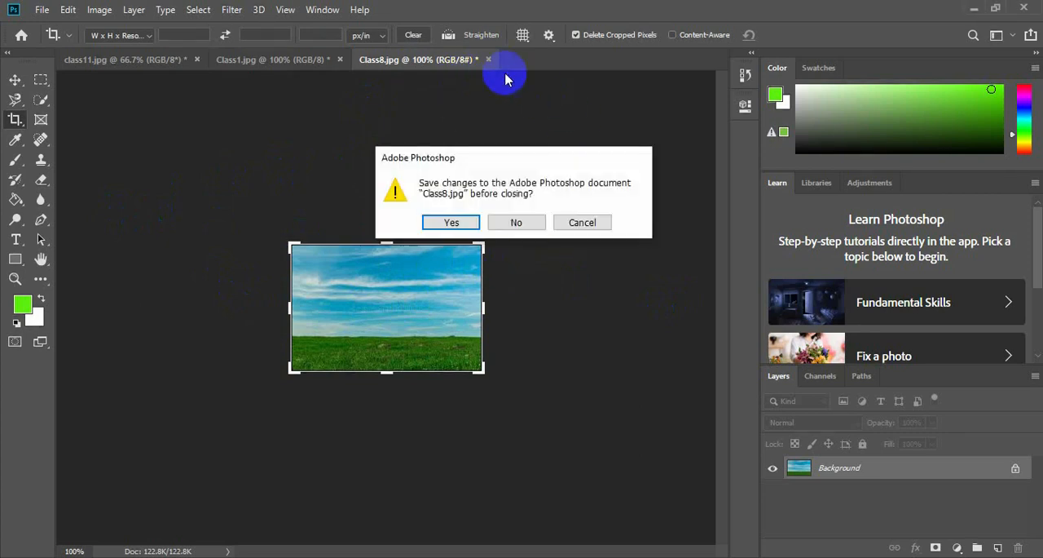
pyautogui.click(520, 222)
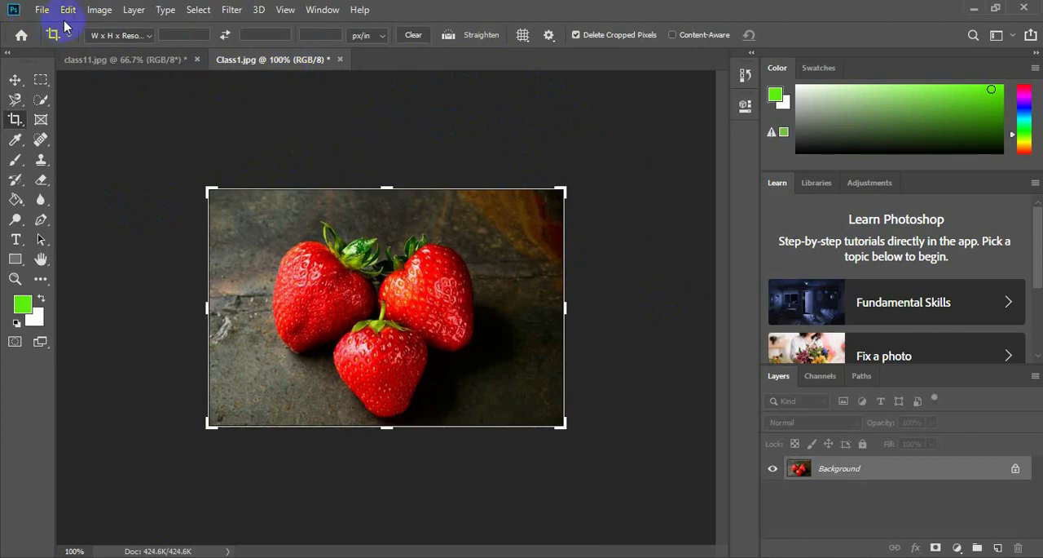
# Open Class10.jpg, the rock climber photo, from the Class#2 folder.
pyautogui.click(41, 10)
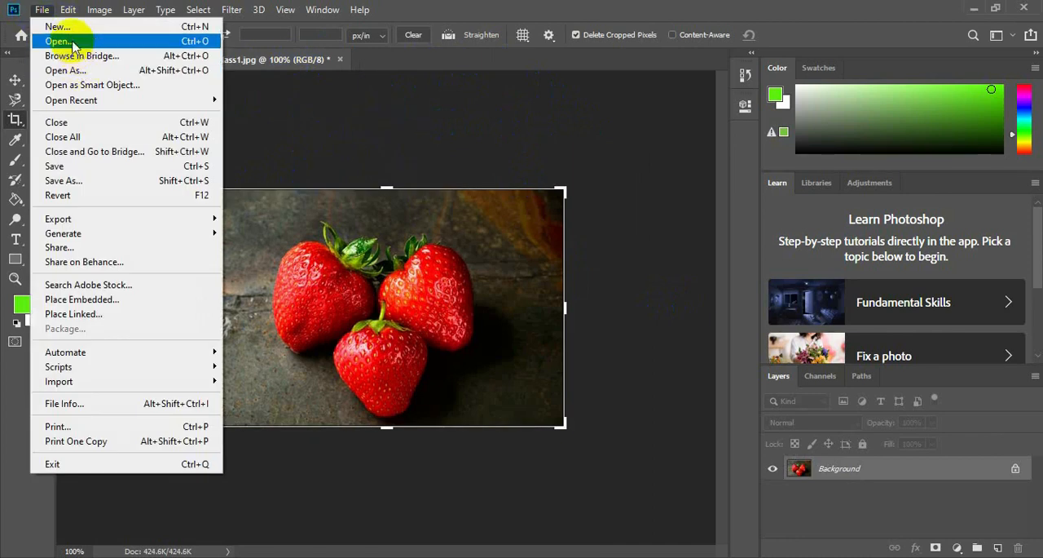
pyautogui.click(61, 41)
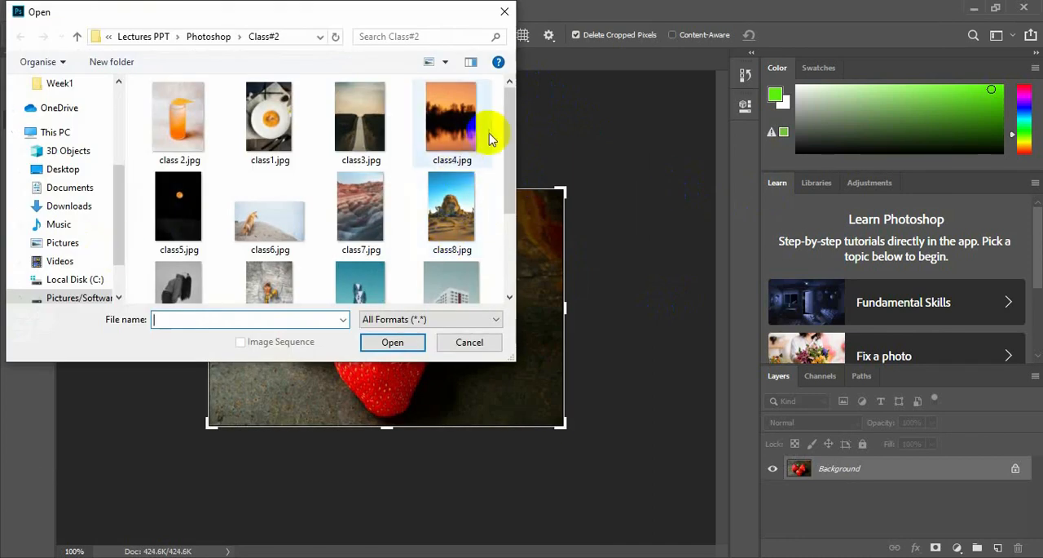
pyautogui.moveTo(509, 151); pyautogui.dragTo(508, 210)
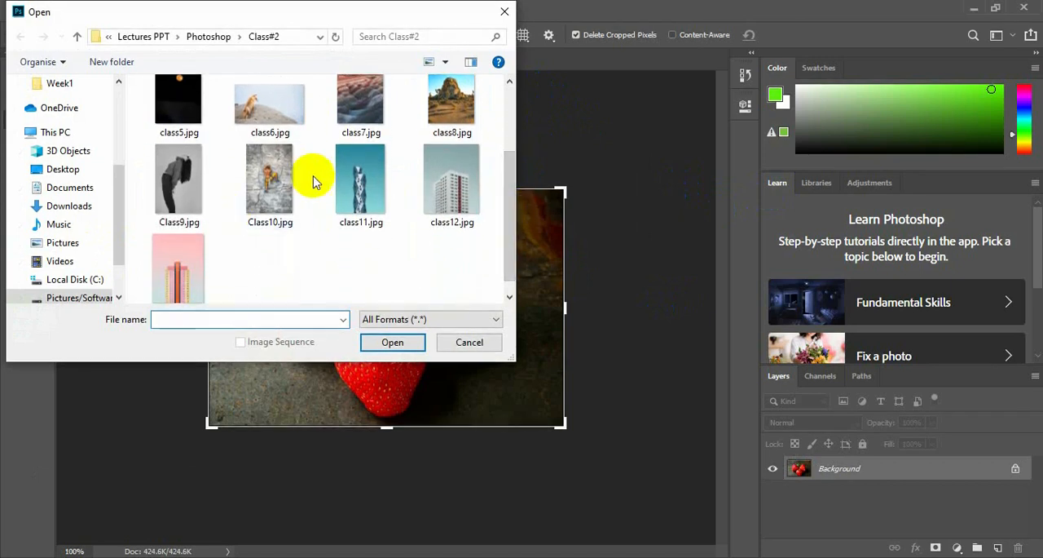
pyautogui.click(273, 191)
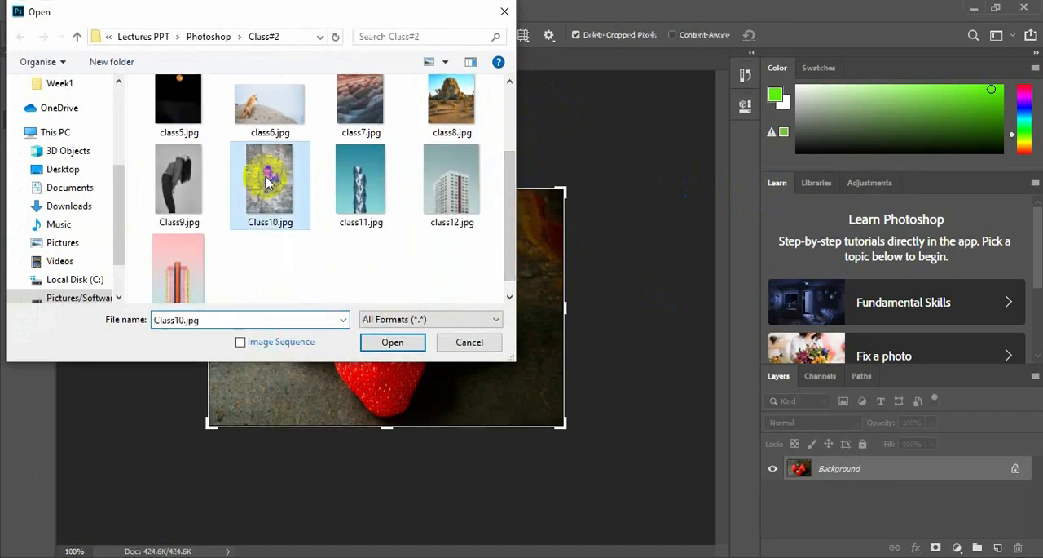
pyautogui.click(392, 342)
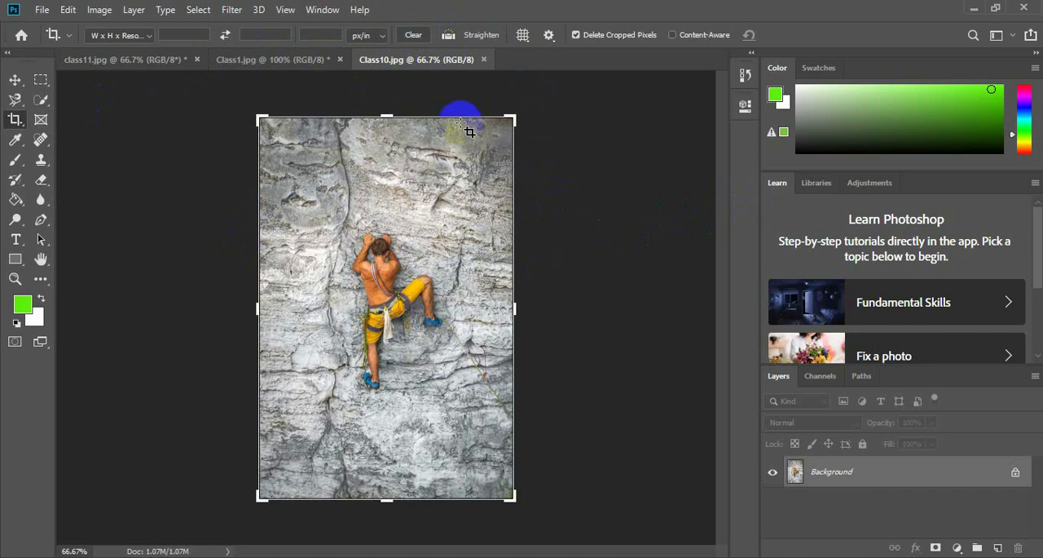
# Switch the Crop tool's guide overlay to Grid and set its visibility to Never Show Overlay.
pyautogui.click(524, 36)
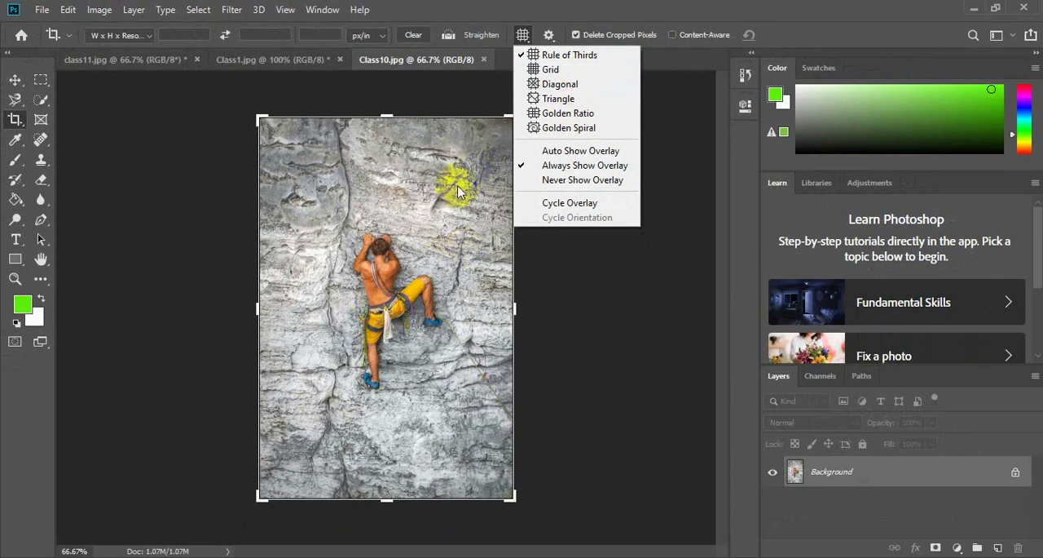
pyautogui.click(573, 69)
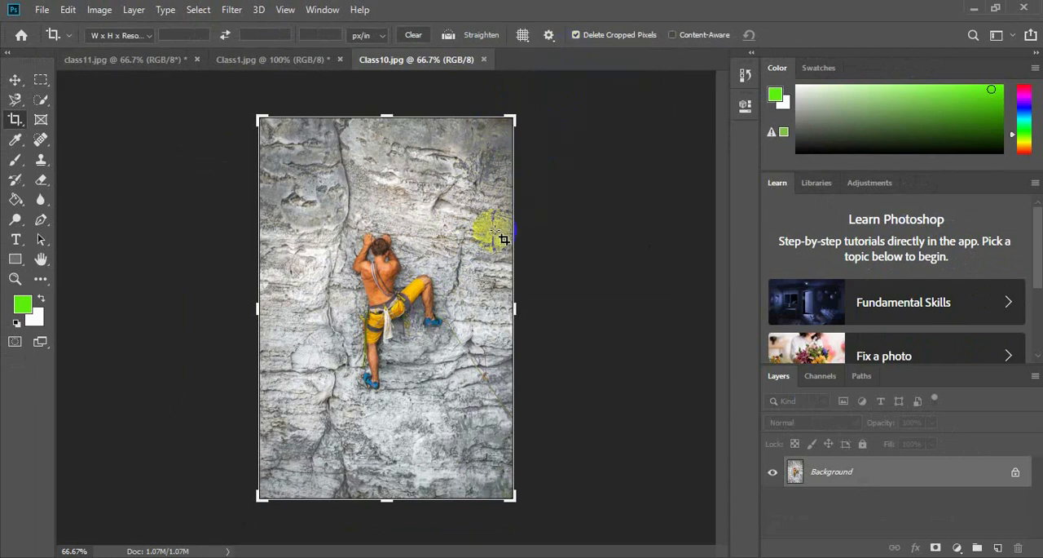
pyautogui.click(522, 41)
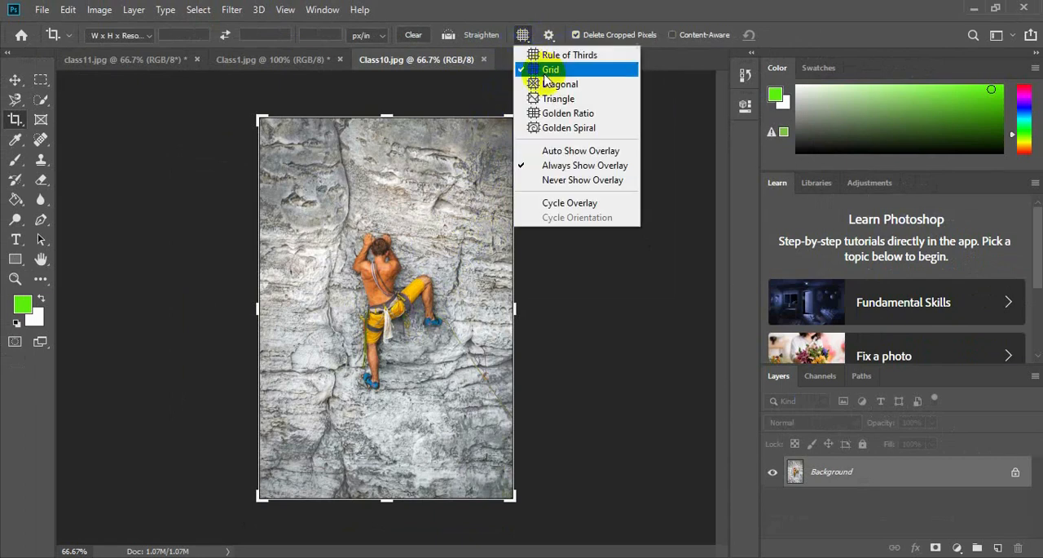
pyautogui.click(576, 181)
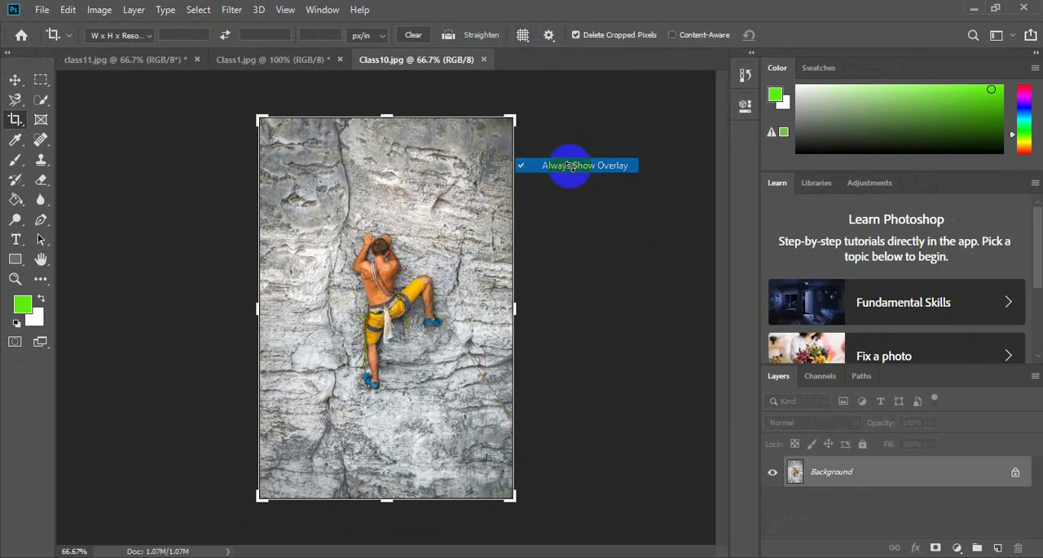
pyautogui.click(526, 37)
pyautogui.click(536, 70)
pyautogui.click(525, 37)
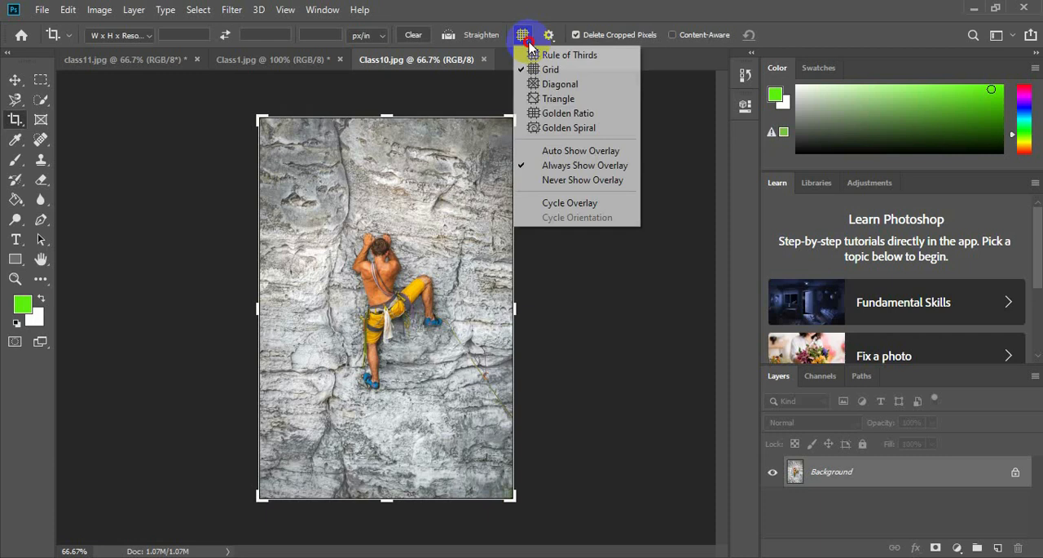
pyautogui.click(573, 182)
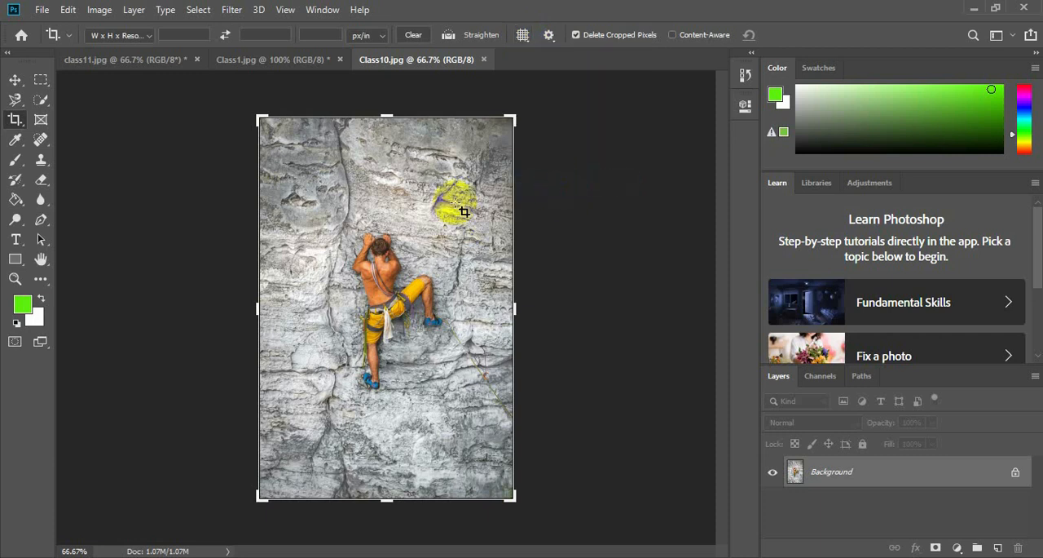
# Start a crop on the full climber photo, re-enable the guide overlay display and choose Rule of Thirds.
pyautogui.click(507, 72)
pyautogui.click(528, 40)
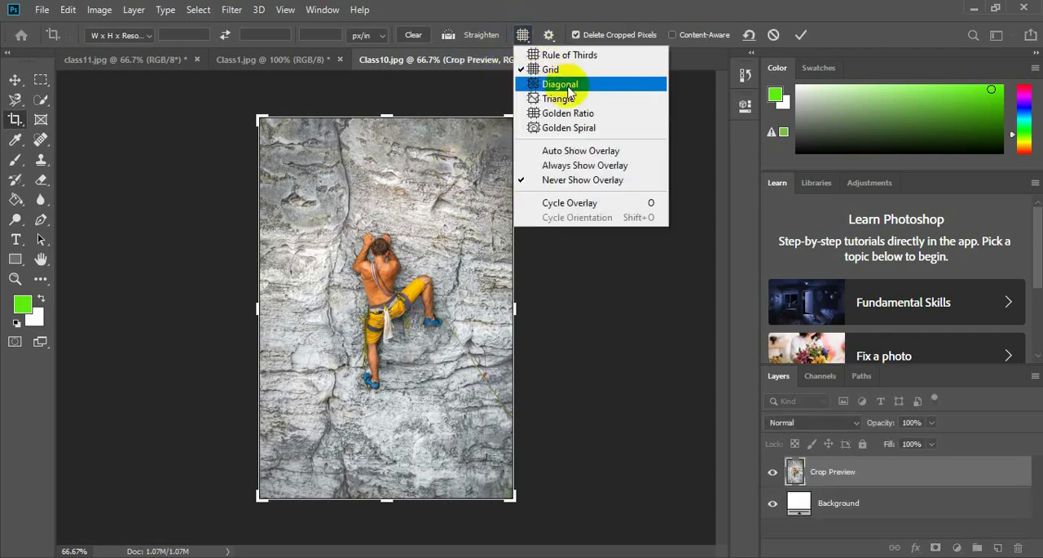
pyautogui.click(574, 151)
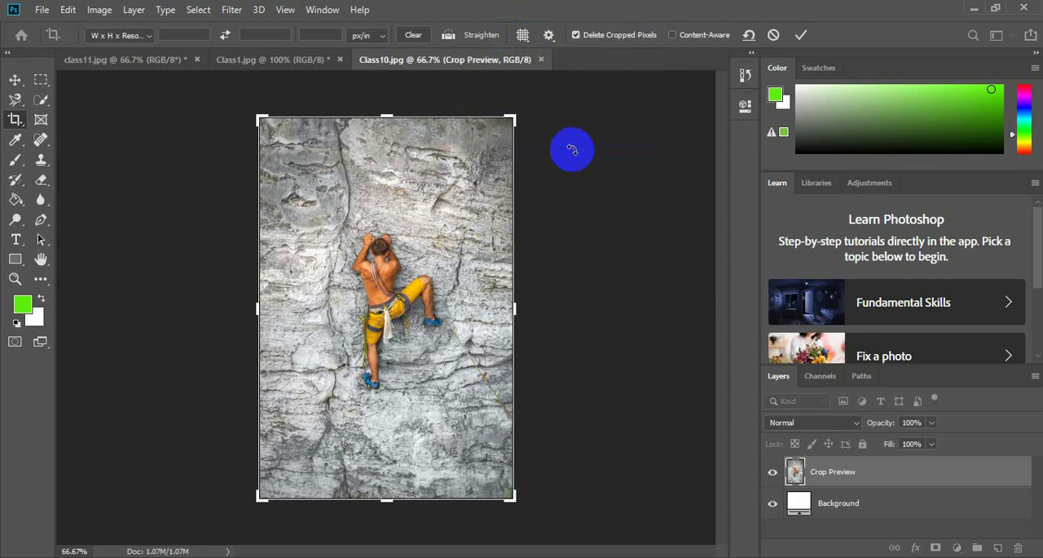
pyautogui.click(488, 152)
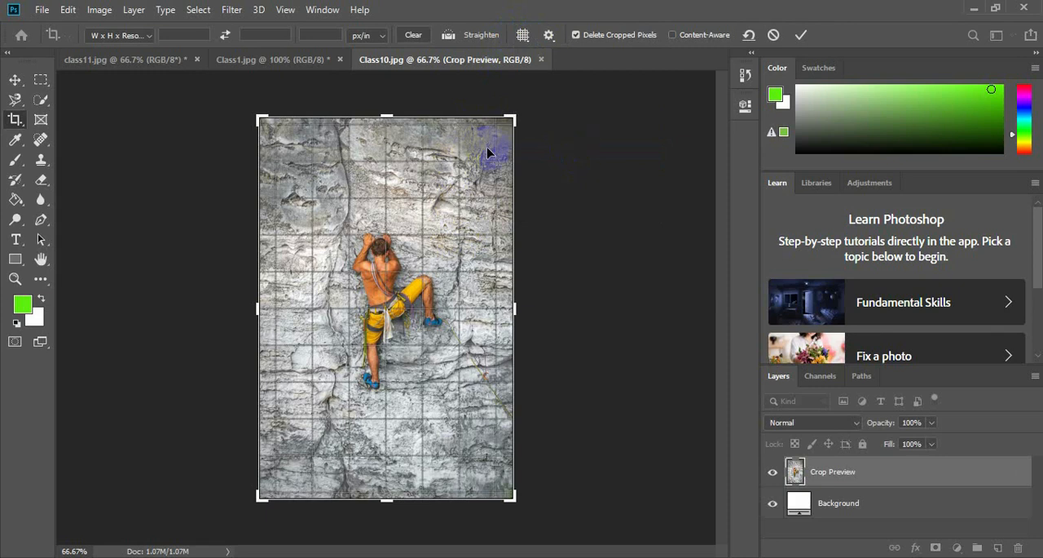
pyautogui.click(523, 38)
pyautogui.click(537, 28)
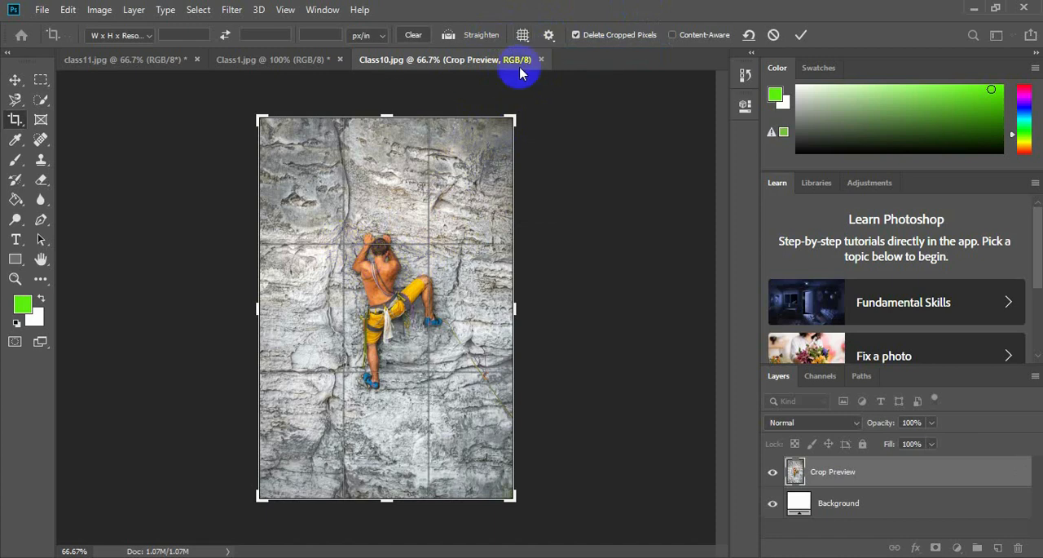
# Try the Diagonal, Triangle, Golden Ratio and Golden Spiral overlays in turn on the climber photo's crop box.
pyautogui.click(524, 41)
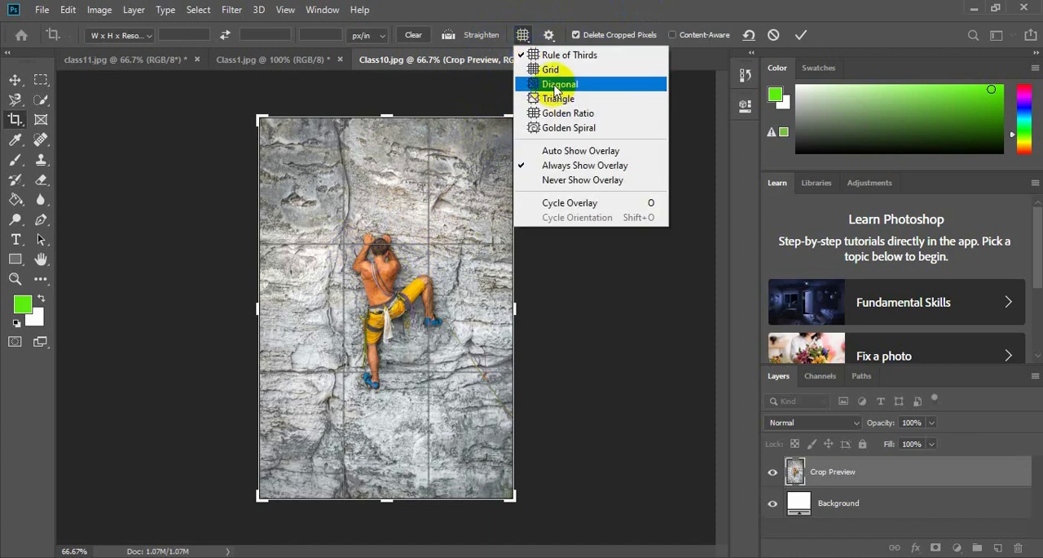
pyautogui.click(559, 82)
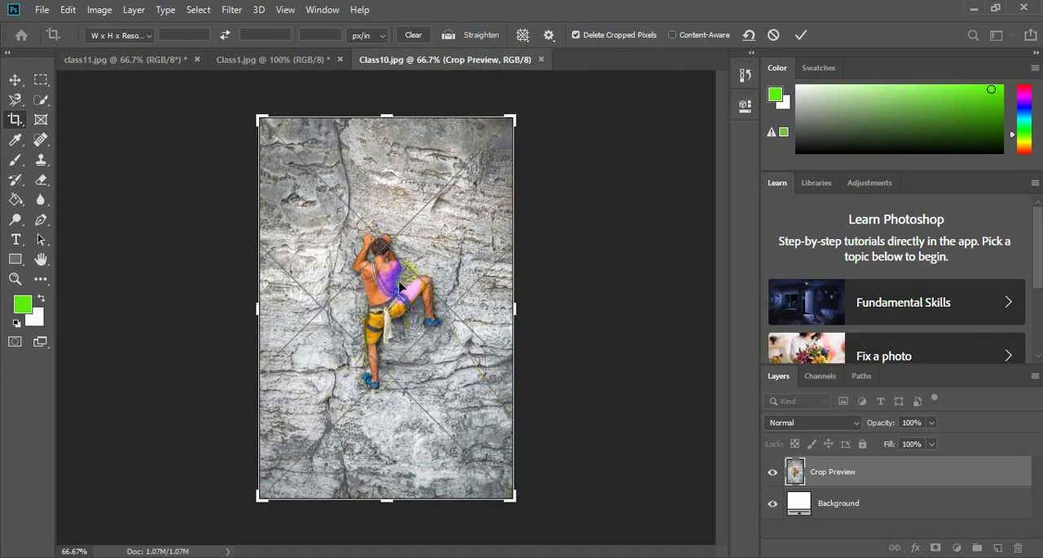
pyautogui.click(528, 41)
pyautogui.click(570, 101)
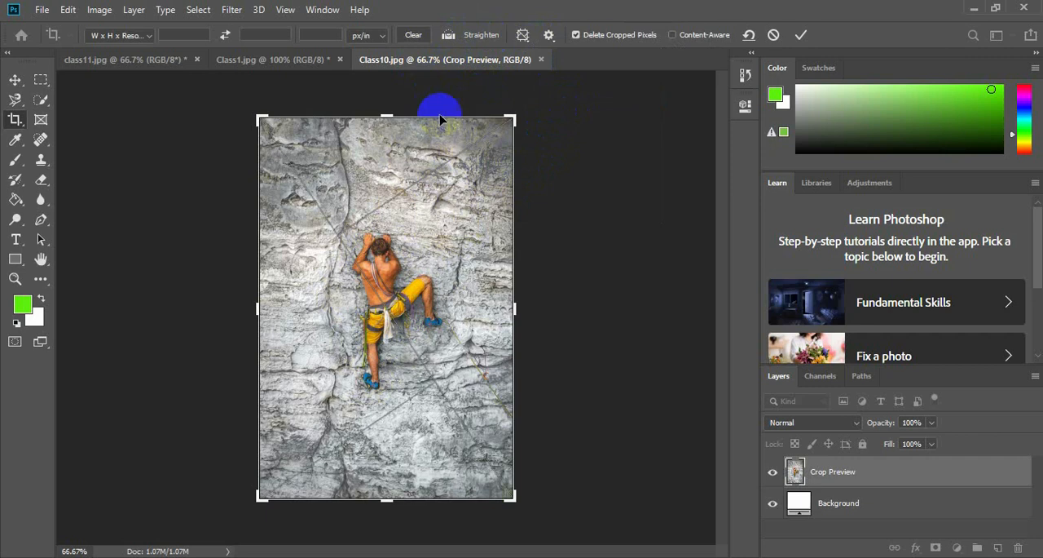
pyautogui.click(522, 35)
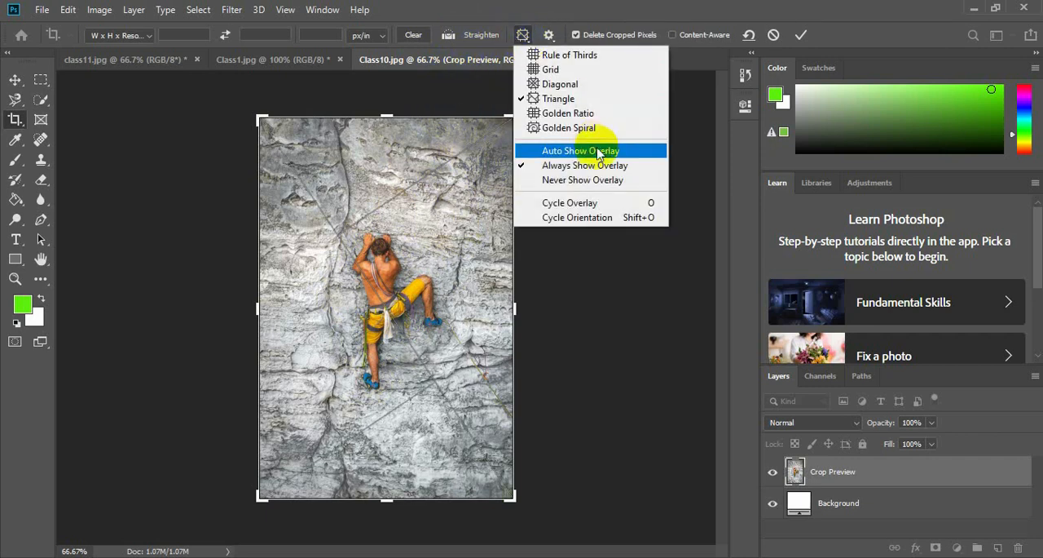
pyautogui.click(595, 116)
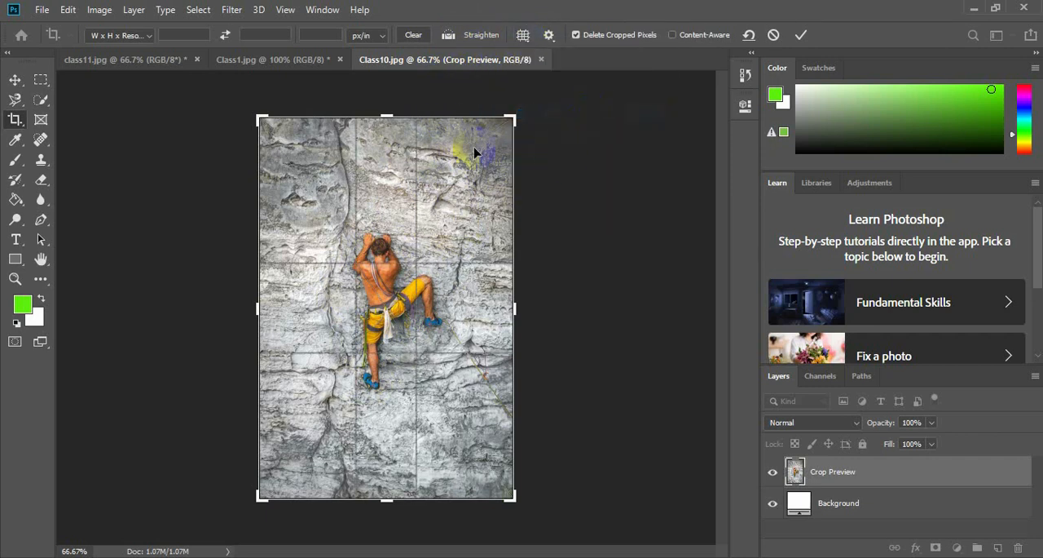
pyautogui.click(528, 39)
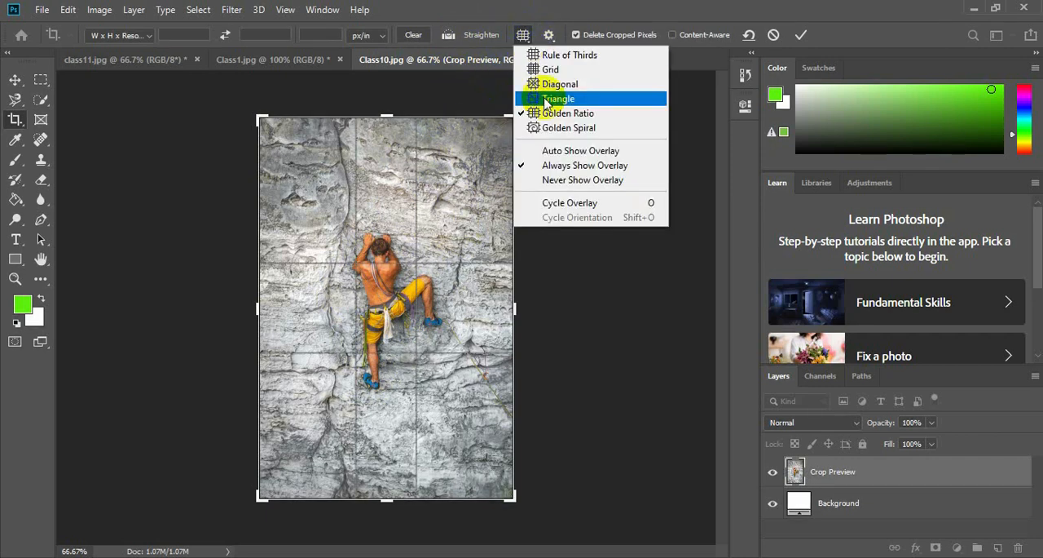
pyautogui.click(576, 130)
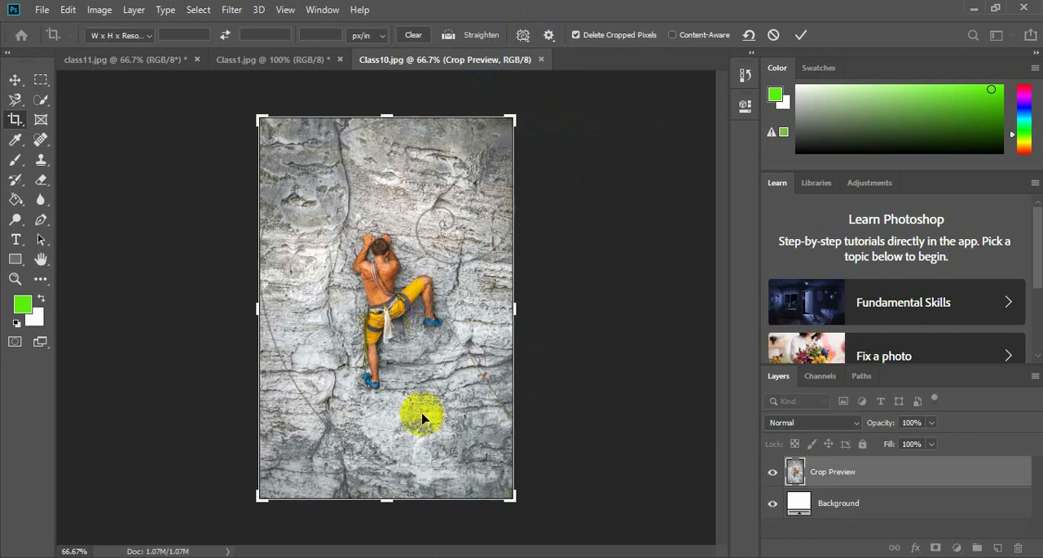
# Using the Rule of Thirds overlay, crop the photo tighter with the climber along the left vertical guide line, and apply it.
pyautogui.click(528, 41)
pyautogui.click(540, 40)
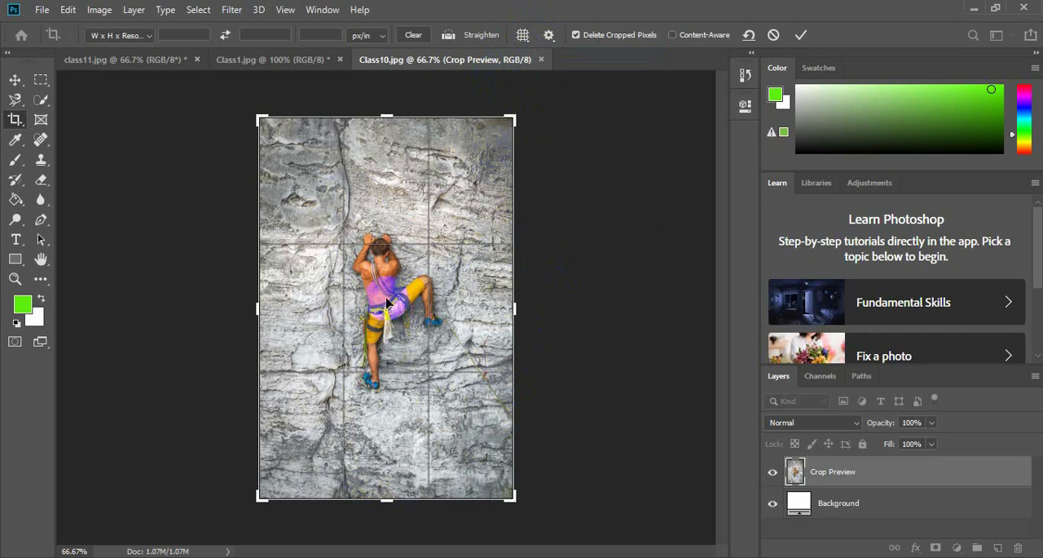
pyautogui.moveTo(445, 311); pyautogui.dragTo(426, 275)
pyautogui.moveTo(516, 313); pyautogui.dragTo(501, 314)
pyautogui.moveTo(389, 495); pyautogui.dragTo(393, 484)
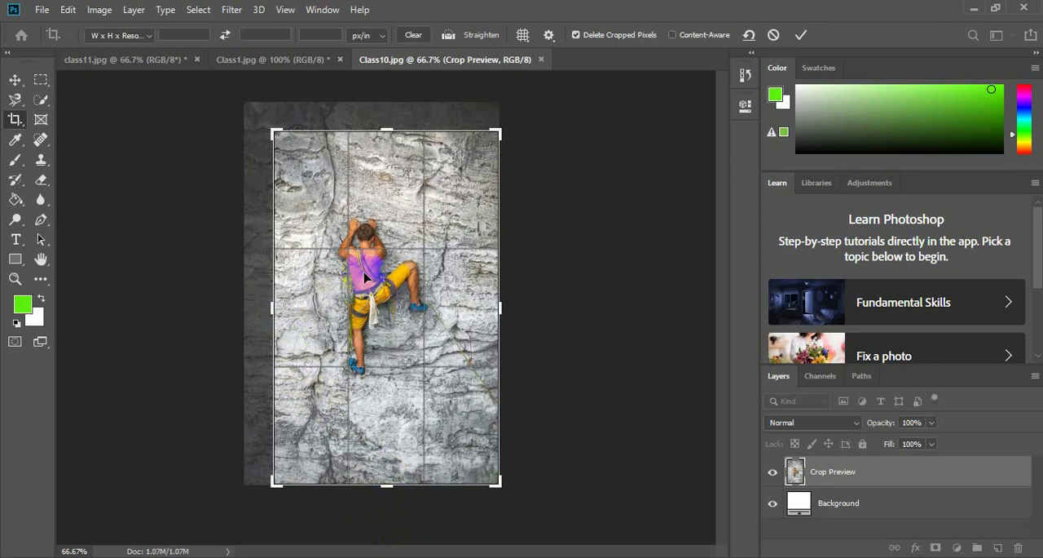
pyautogui.moveTo(272, 311); pyautogui.dragTo(273, 311)
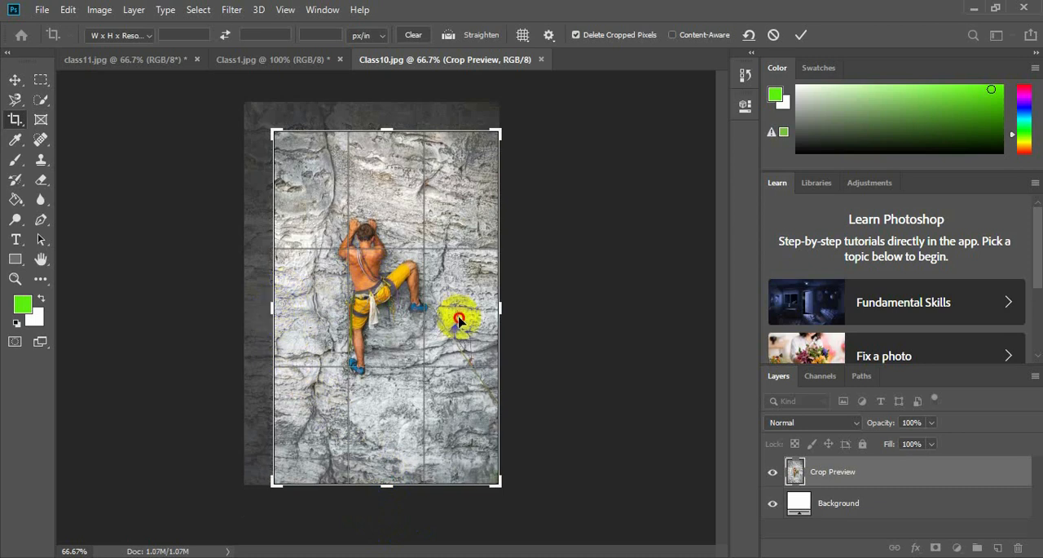
pyautogui.moveTo(459, 319); pyautogui.dragTo(491, 313)
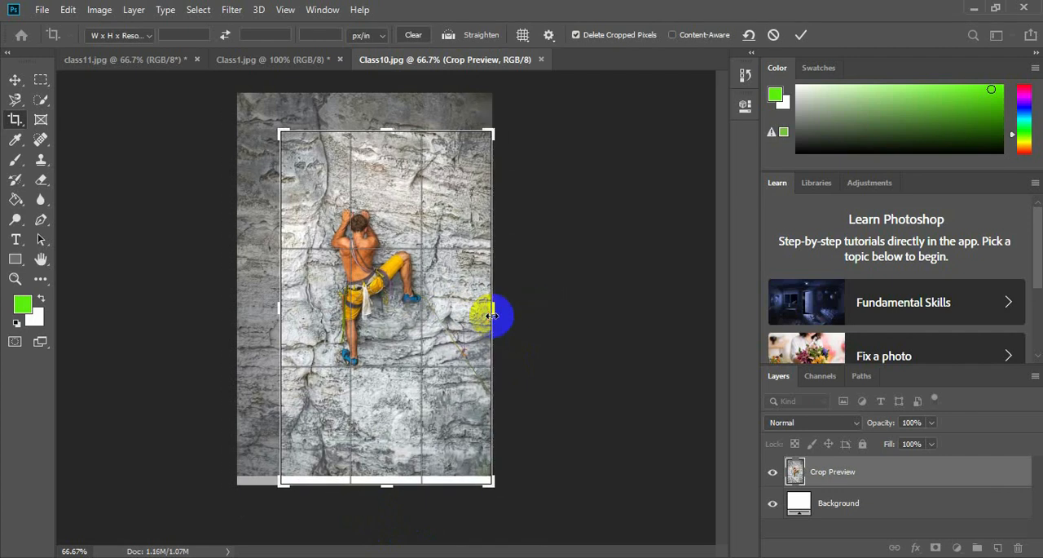
pyautogui.moveTo(392, 489); pyautogui.dragTo(396, 489)
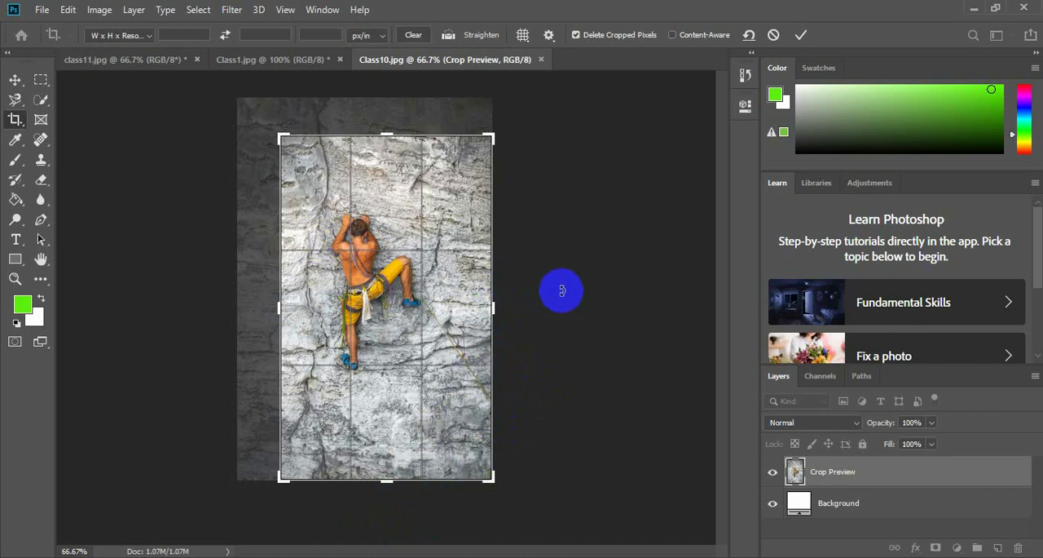
pyautogui.press('Return')
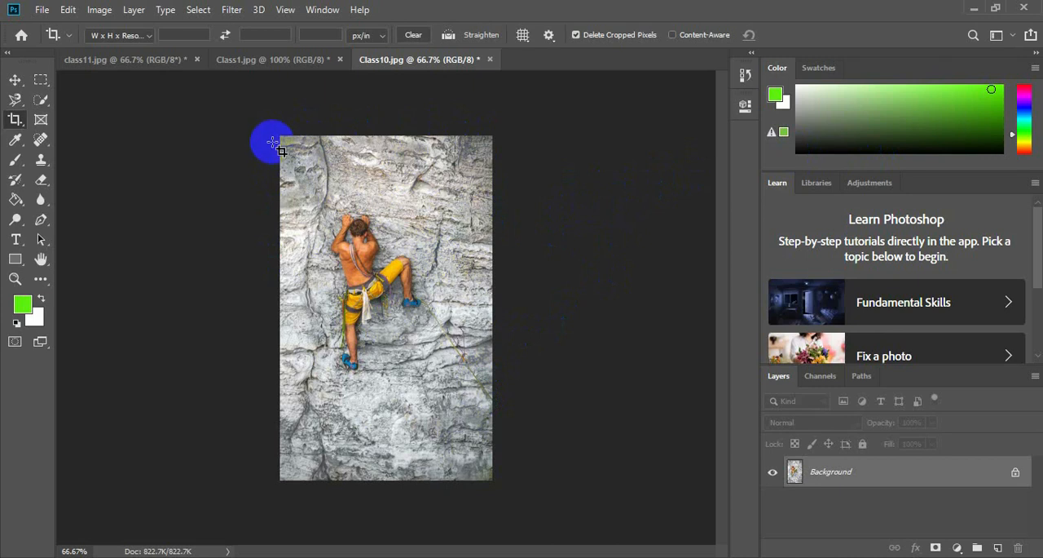
# Draw and apply a crop around the entire trimmed photo, and close Class10.jpg without saving.
pyautogui.moveTo(280, 134); pyautogui.dragTo(493, 480)
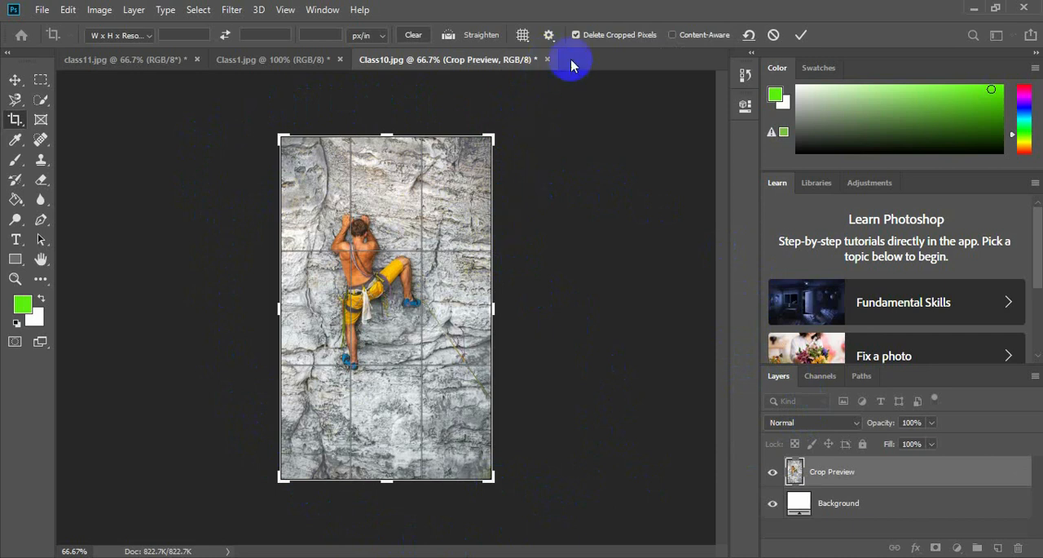
pyautogui.press('Return')
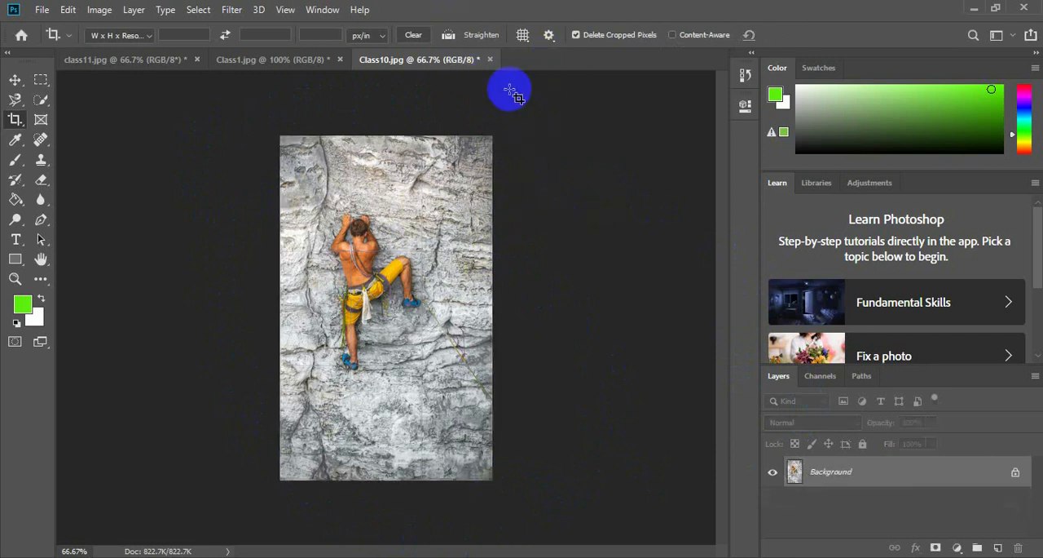
pyautogui.click(489, 60)
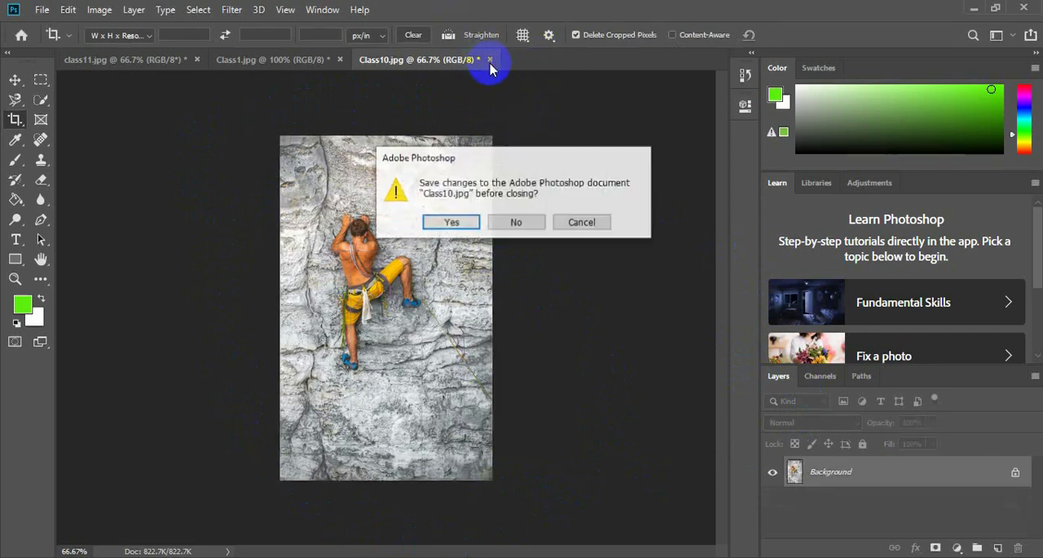
pyautogui.click(522, 221)
# Reopen Class10.jpg, the rock climber photo, from the Class#2 folder.
pyautogui.click(41, 10)
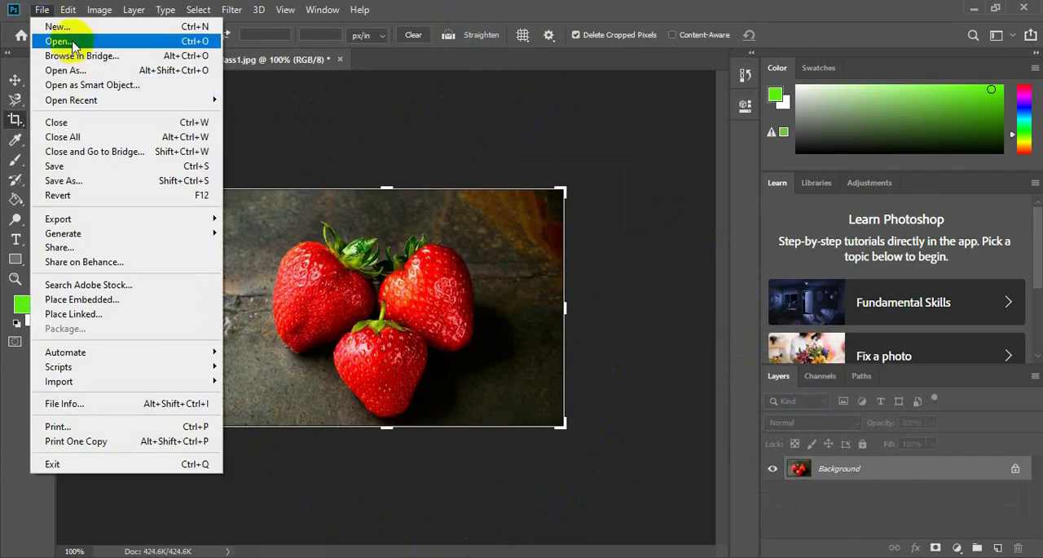
pyautogui.click(72, 44)
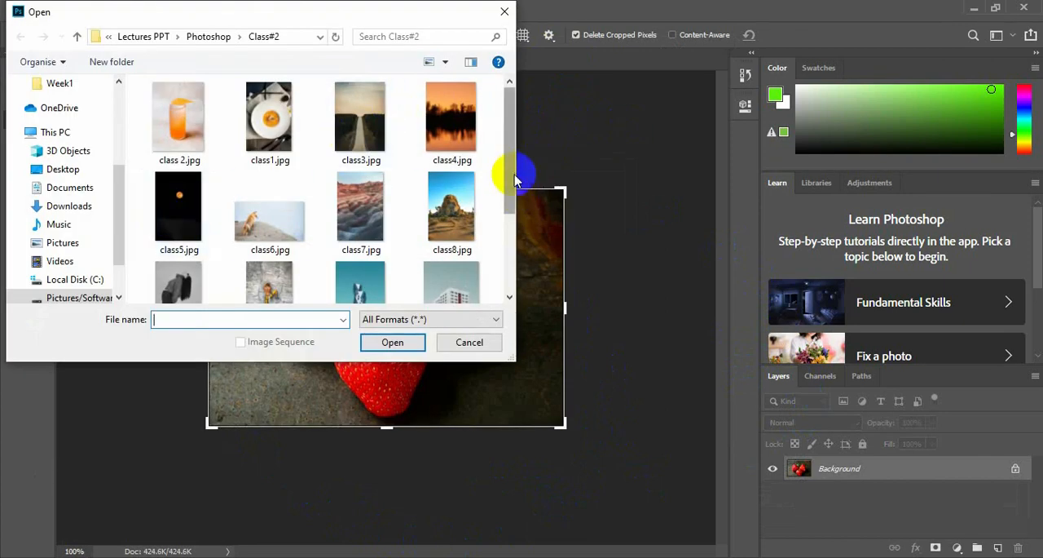
pyautogui.click(254, 278)
pyautogui.click(390, 343)
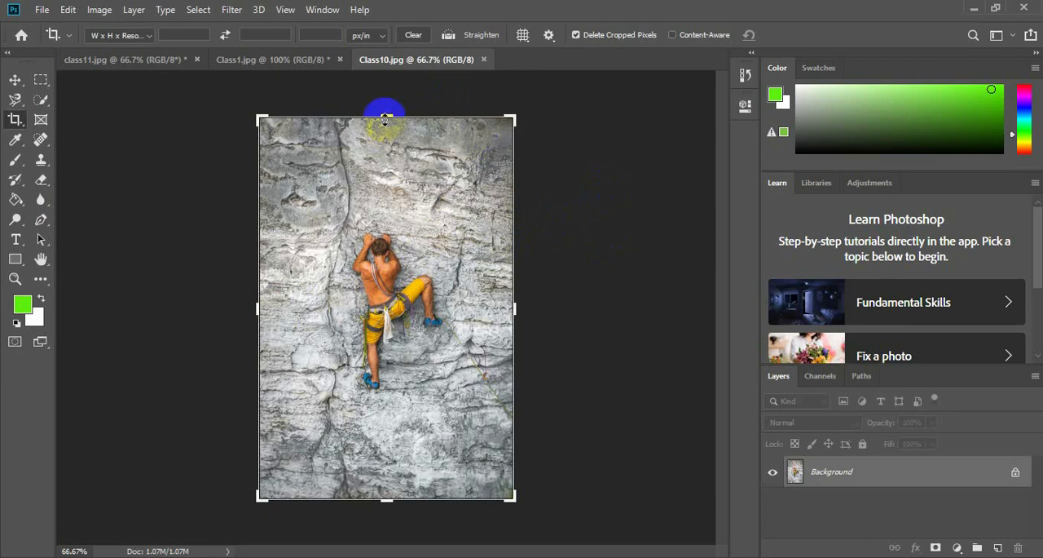
# Crop the photo's upper and lower areas to a roughly square frame with Delete Cropped Pixels turned off, and apply it.
pyautogui.moveTo(386, 119); pyautogui.dragTo(389, 169)
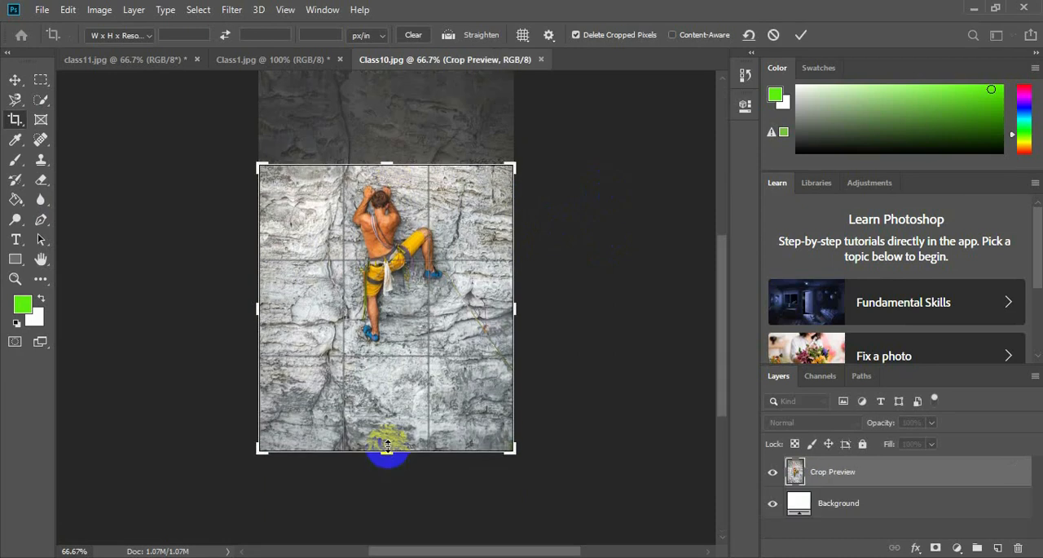
pyautogui.moveTo(388, 445); pyautogui.dragTo(382, 415)
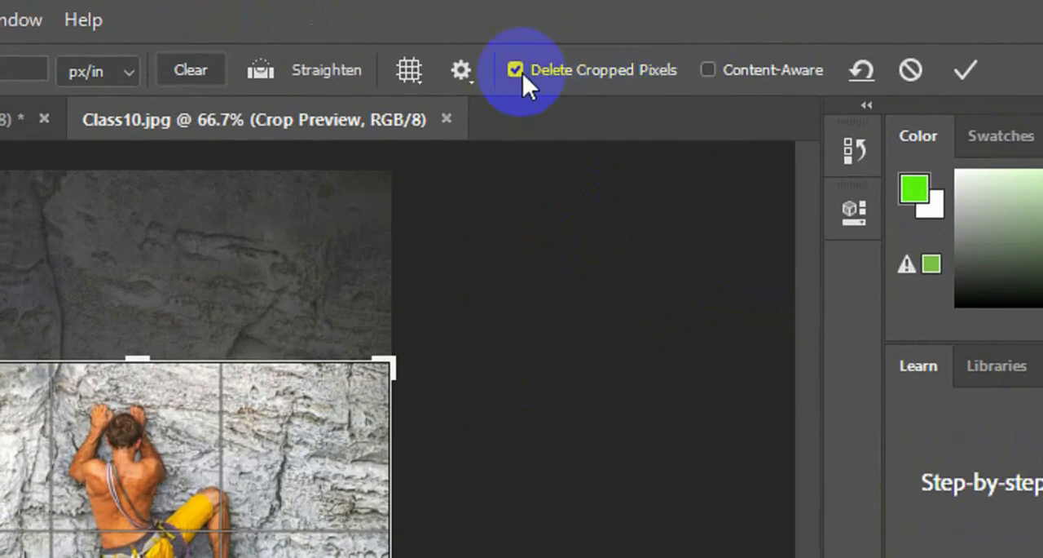
pyautogui.click(513, 71)
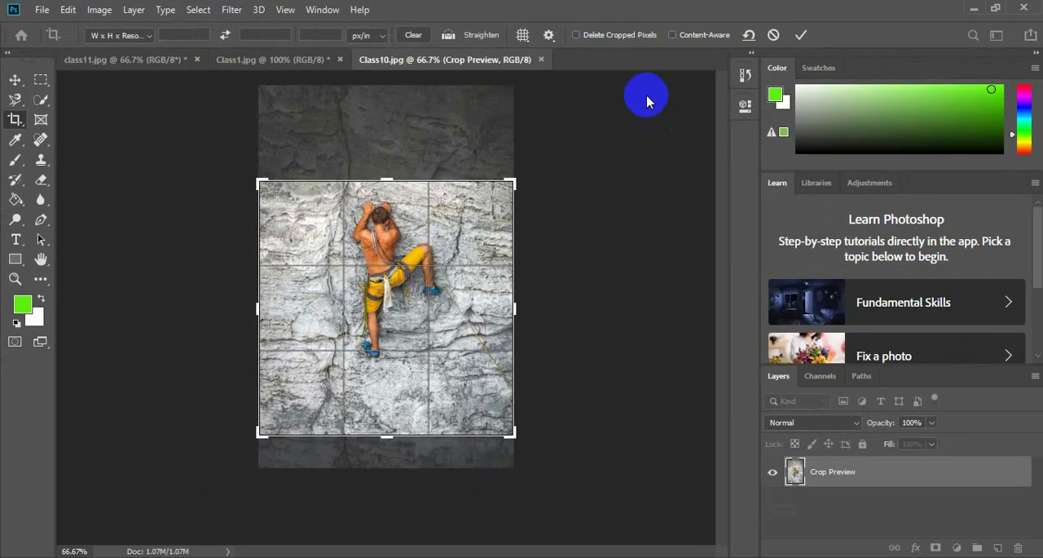
pyautogui.press('Return')
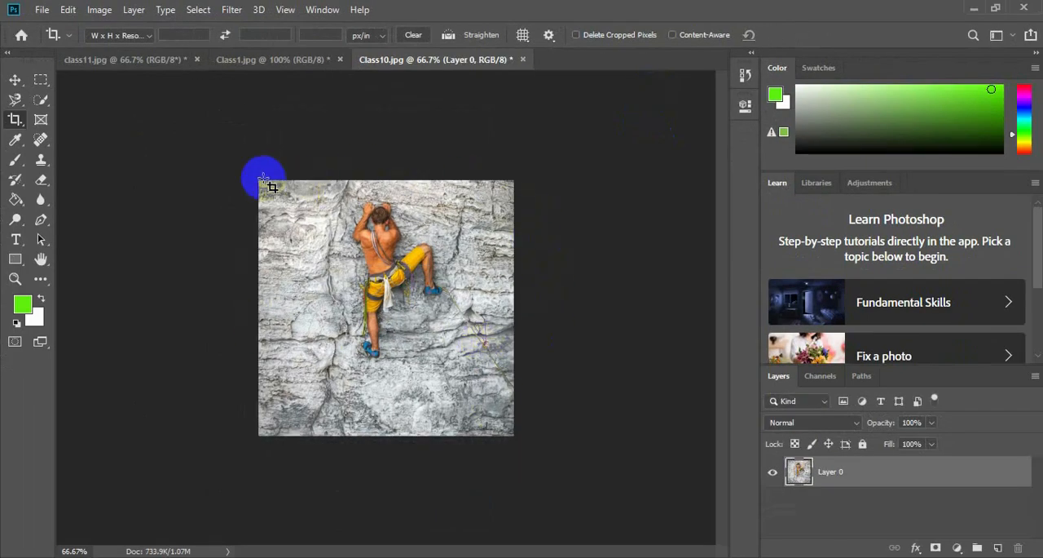
# Start a new crop on the cropped photo and extend its upper and lower edges back to nearly the original full height.
pyautogui.moveTo(257, 178); pyautogui.dragTo(513, 436)
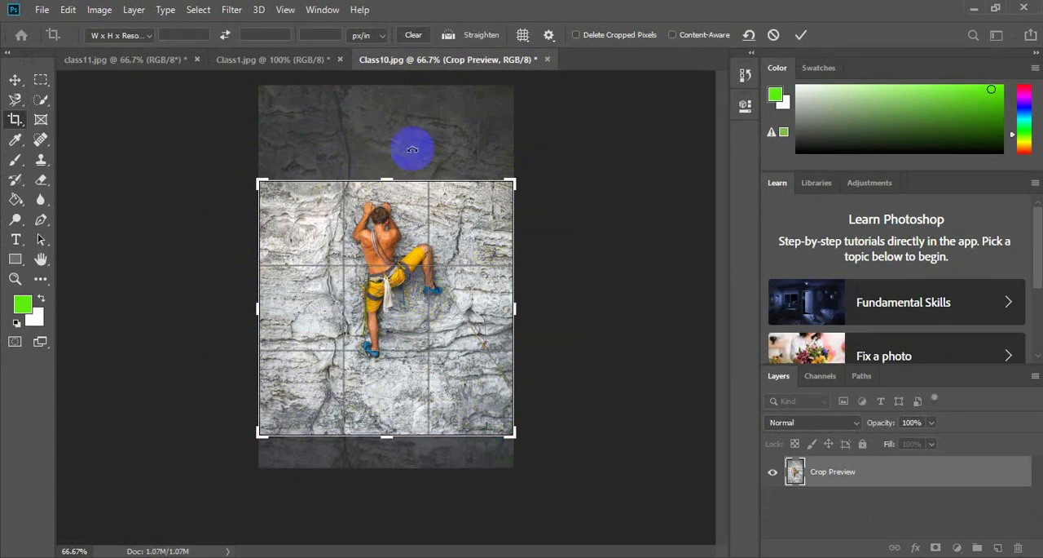
pyautogui.moveTo(391, 177); pyautogui.dragTo(400, 128)
pyautogui.moveTo(390, 481); pyautogui.dragTo(384, 494)
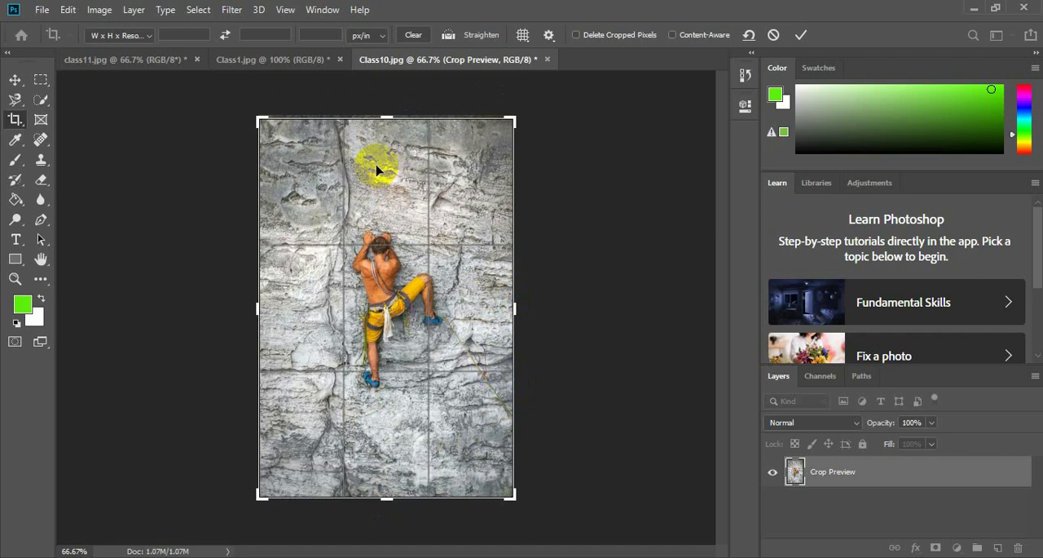
# Apply the extended crop, then crop off the photo's upper area with Delete Cropped Pixels turned off.
pyautogui.click(43, 10)
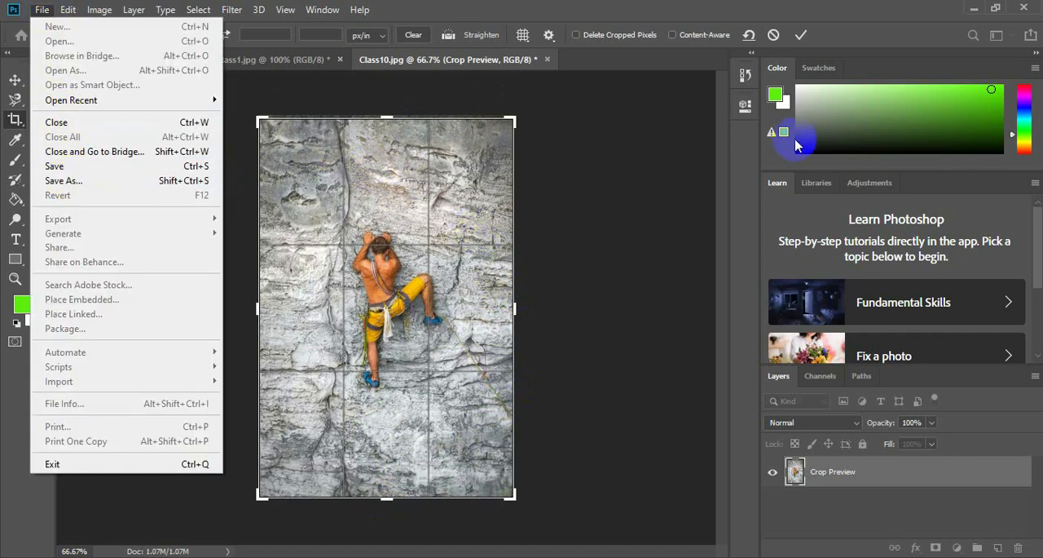
pyautogui.click(591, 174)
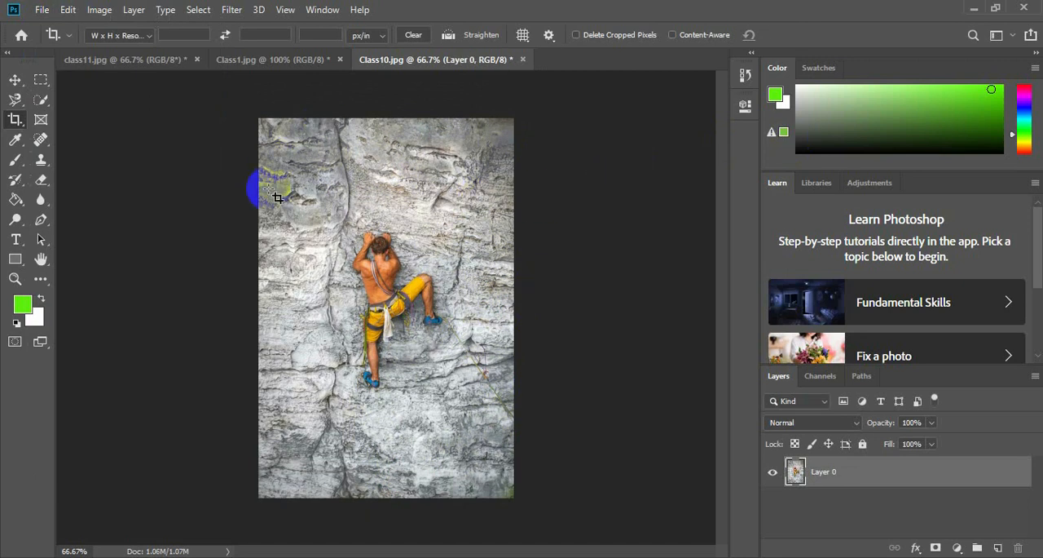
pyautogui.moveTo(269, 195); pyautogui.dragTo(512, 496)
pyautogui.press('Return')
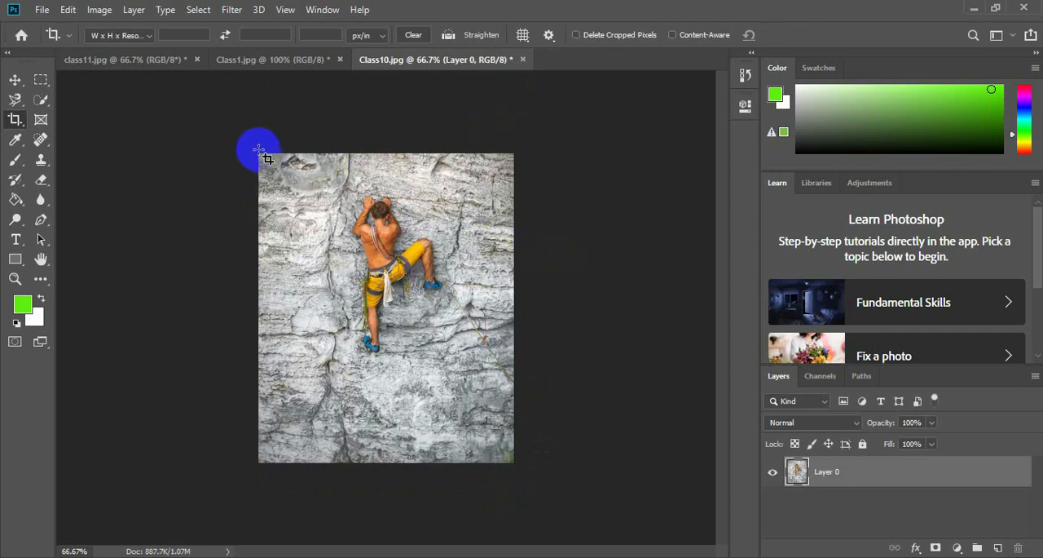
# Turn on Delete Cropped Pixels and apply a full-frame crop, then draw and apply another crop around the entire photo.
pyautogui.moveTo(259, 155); pyautogui.dragTo(524, 463)
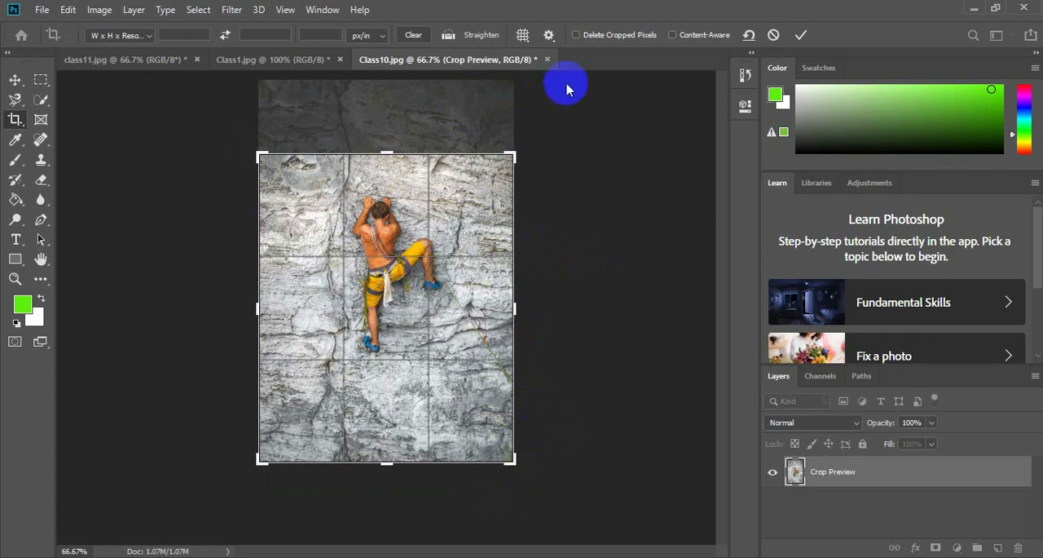
pyautogui.click(577, 36)
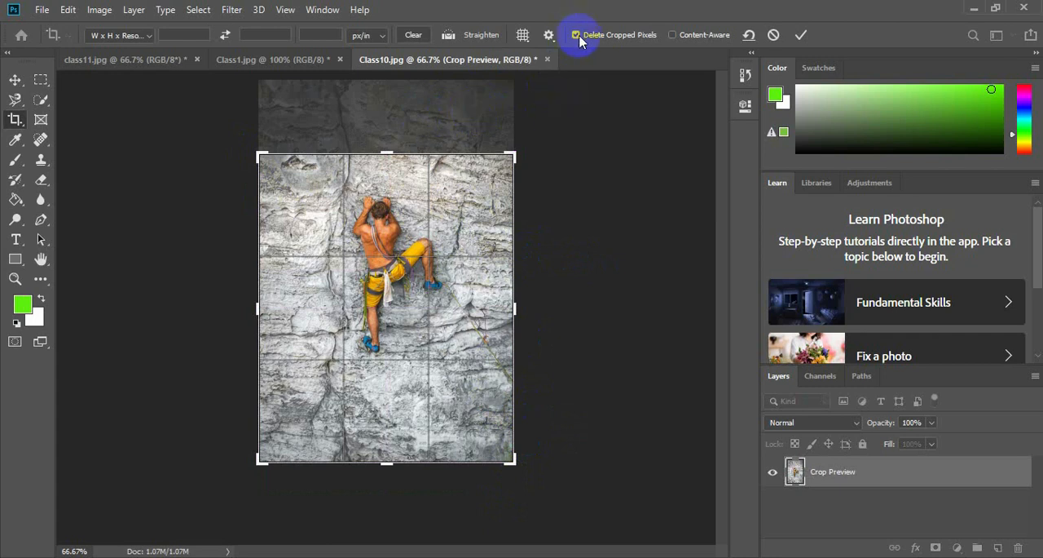
pyautogui.doubleClick(462, 178)
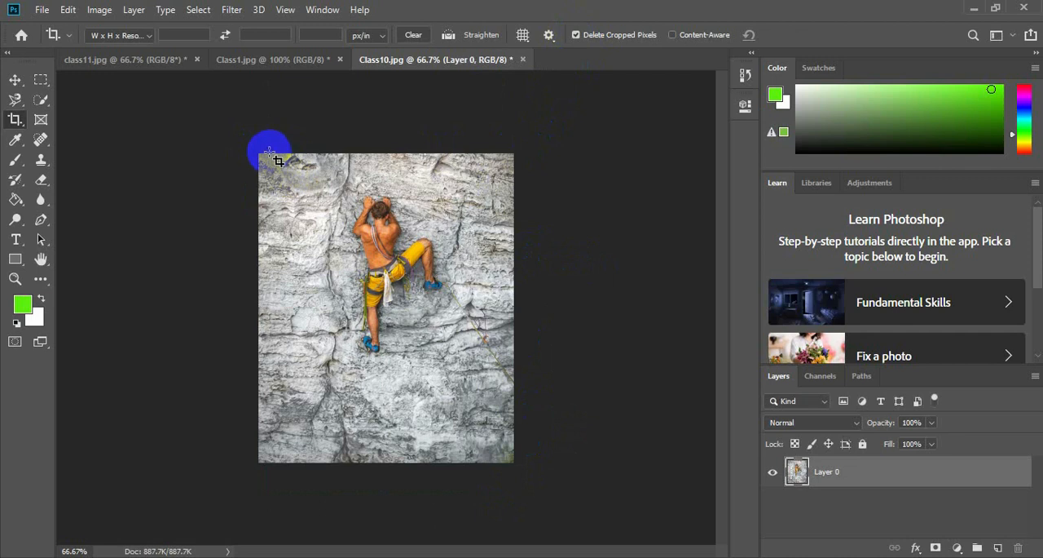
pyautogui.moveTo(256, 154); pyautogui.dragTo(515, 464)
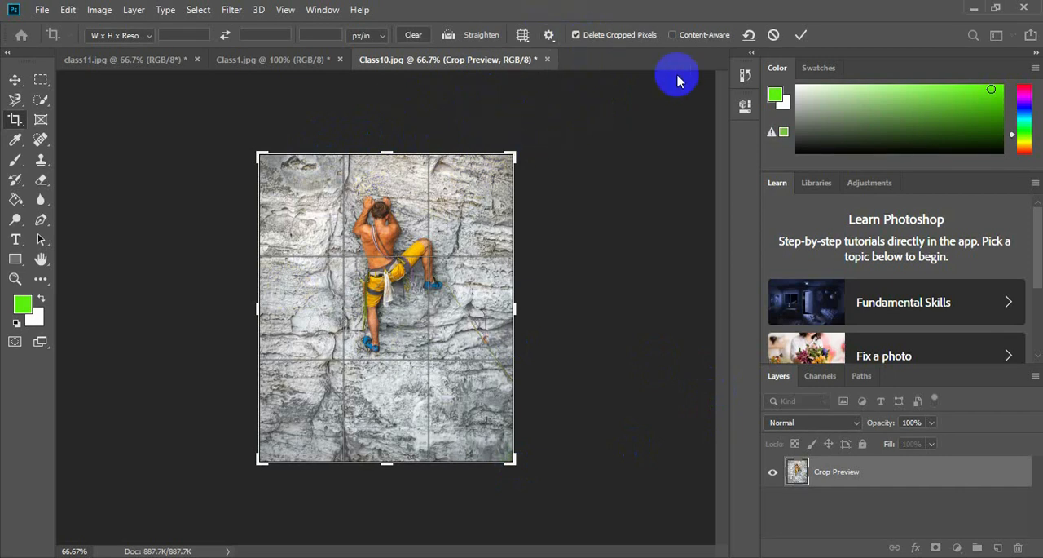
pyautogui.doubleClick(459, 212)
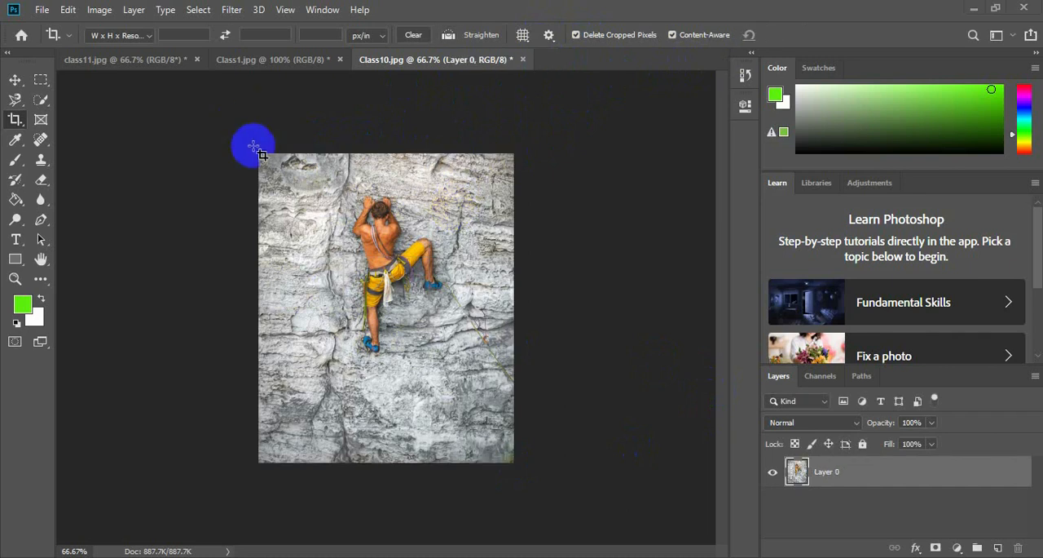
# Try extending a full-frame crop beyond the photo's right edge with Content-Aware turned off, and undo the extension.
pyautogui.click(673, 36)
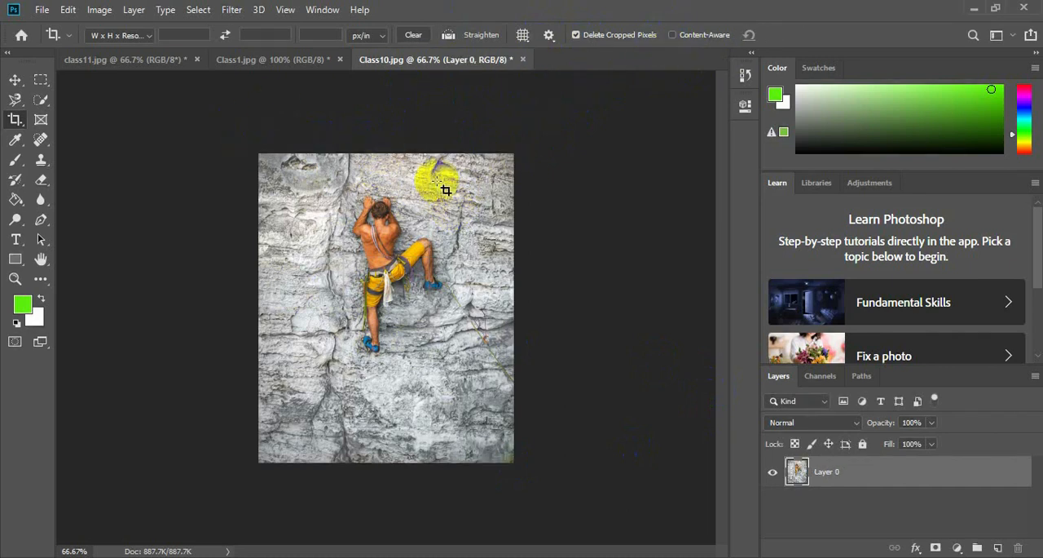
pyautogui.click(255, 162)
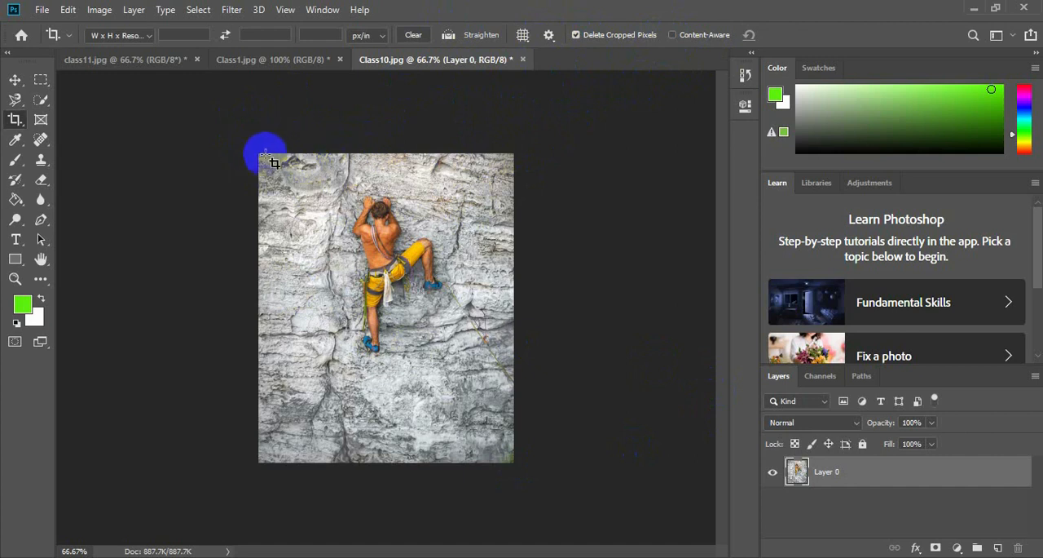
pyautogui.moveTo(259, 153); pyautogui.dragTo(508, 461)
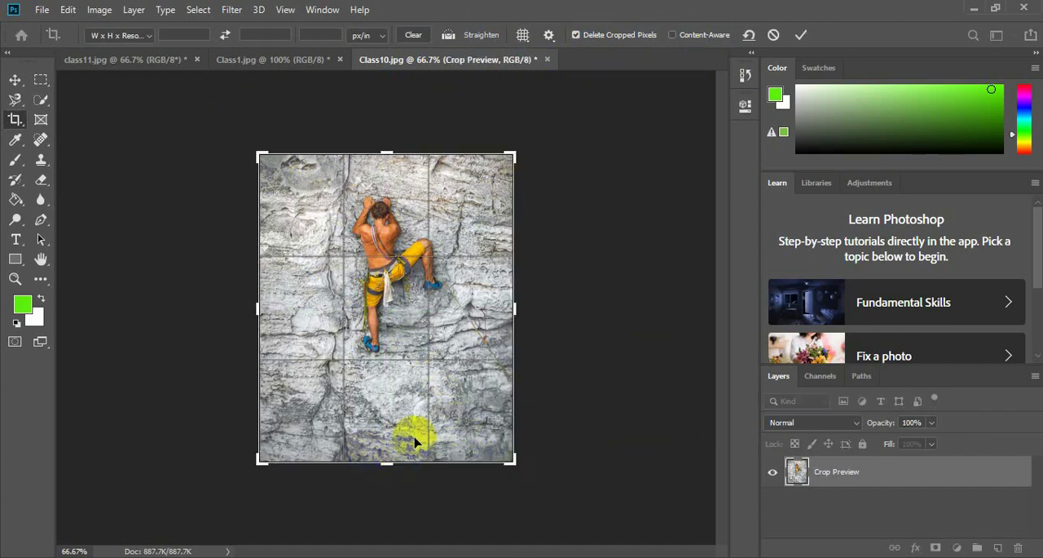
pyautogui.moveTo(514, 307); pyautogui.dragTo(564, 307)
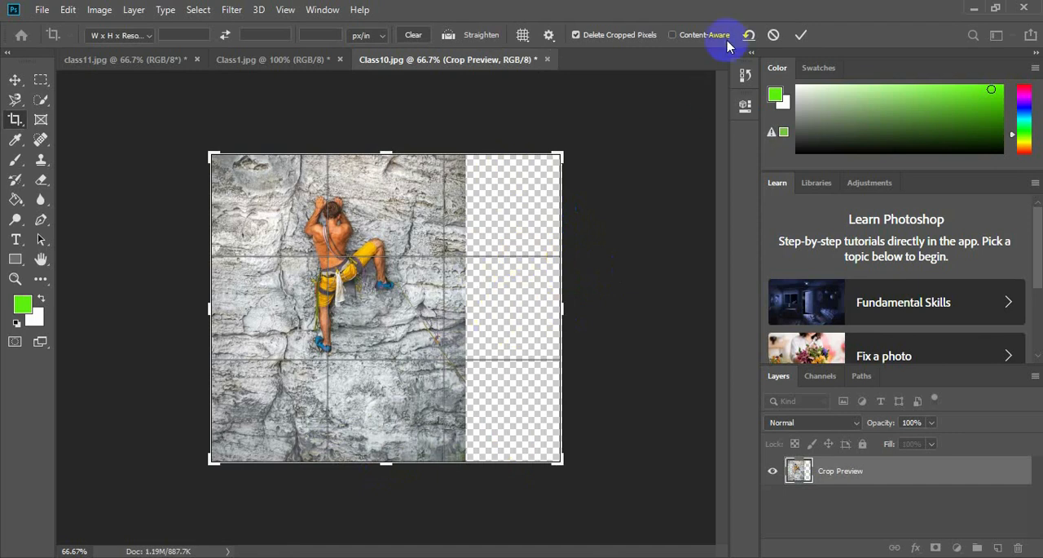
pyautogui.hotkey('ctrl', 'z')
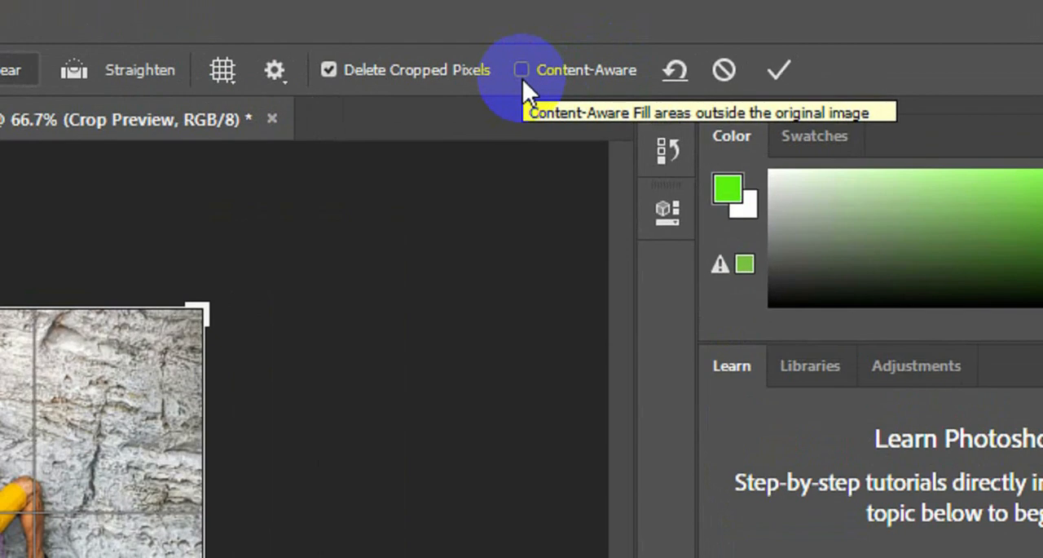
# Turn on Content-Aware, extend the crop past the photo's right edge by about 40% of its width, and apply it.
pyautogui.click(523, 77)
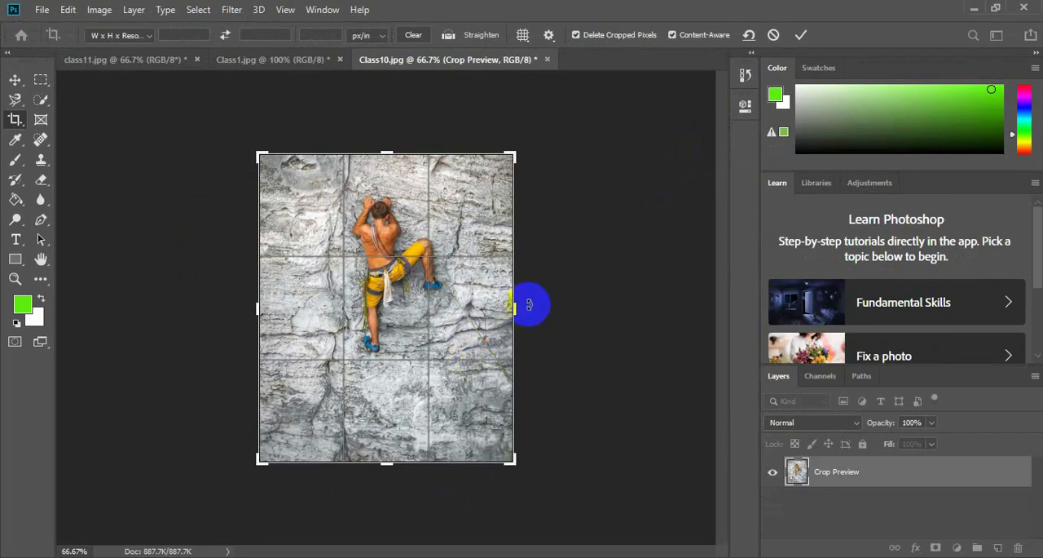
pyautogui.moveTo(514, 310); pyautogui.dragTo(567, 310)
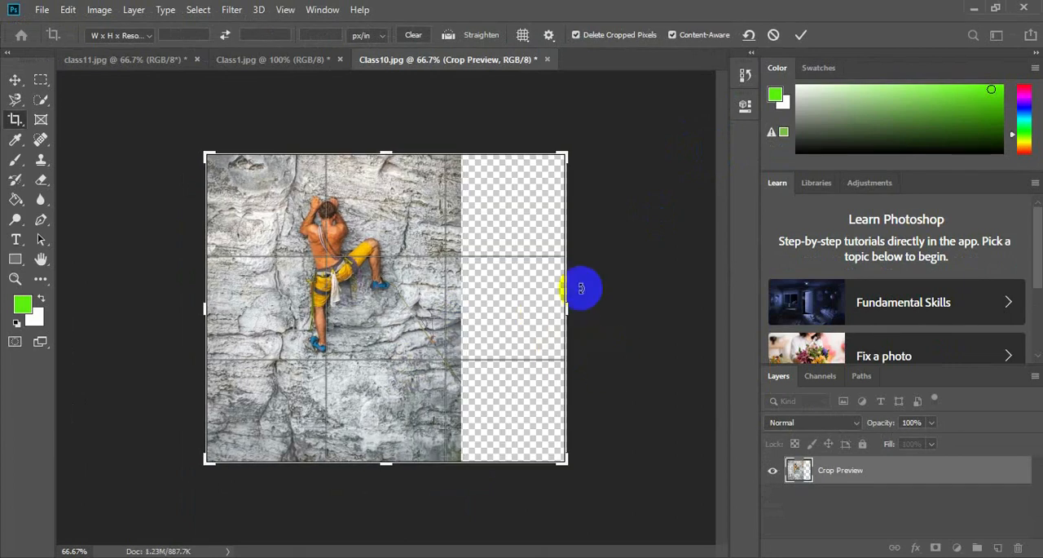
pyautogui.moveTo(567, 289); pyautogui.dragTo(564, 291)
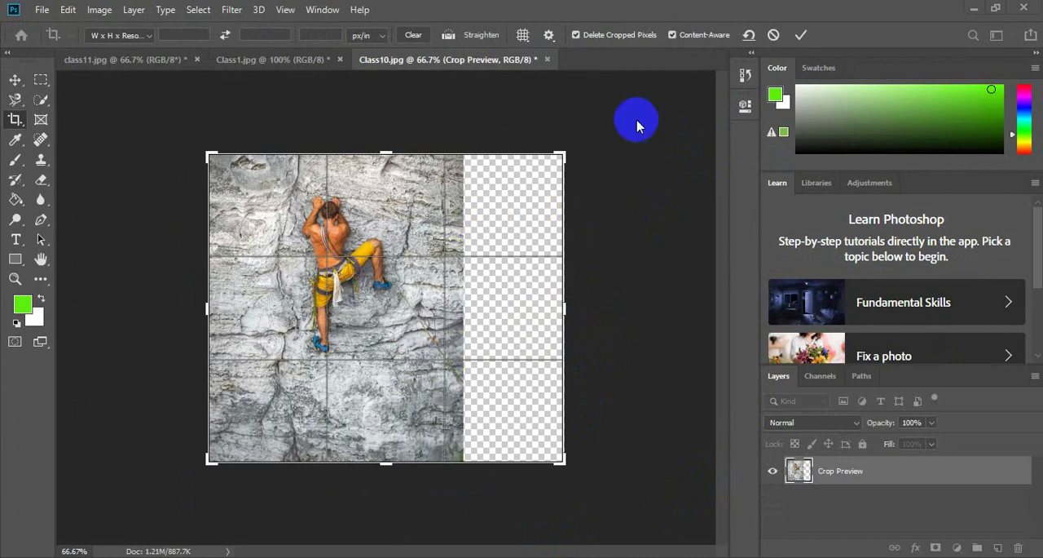
pyautogui.press('Return')
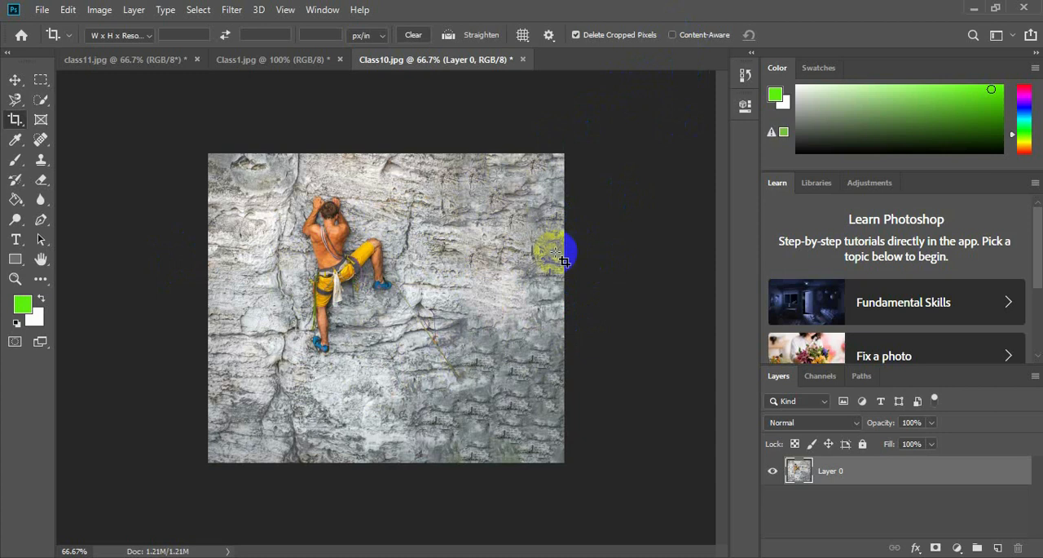
# Crop the filled photo narrower around the climber, then extend its right side by about half its width without Content-Aware.
pyautogui.moveTo(207, 153); pyautogui.dragTo(489, 463)
pyautogui.press('Return')
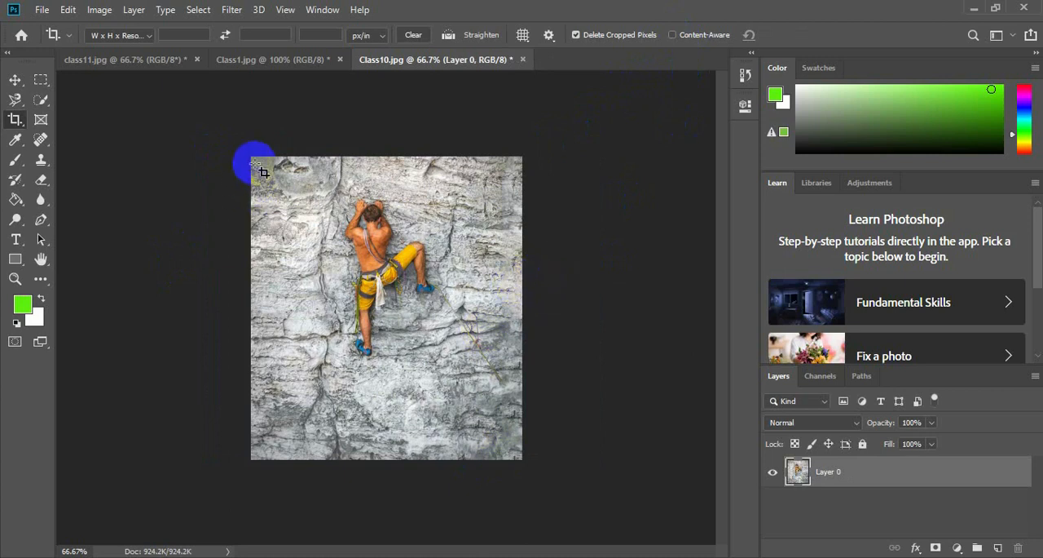
pyautogui.moveTo(251, 155); pyautogui.dragTo(265, 176)
pyautogui.moveTo(446, 413); pyautogui.dragTo(518, 467)
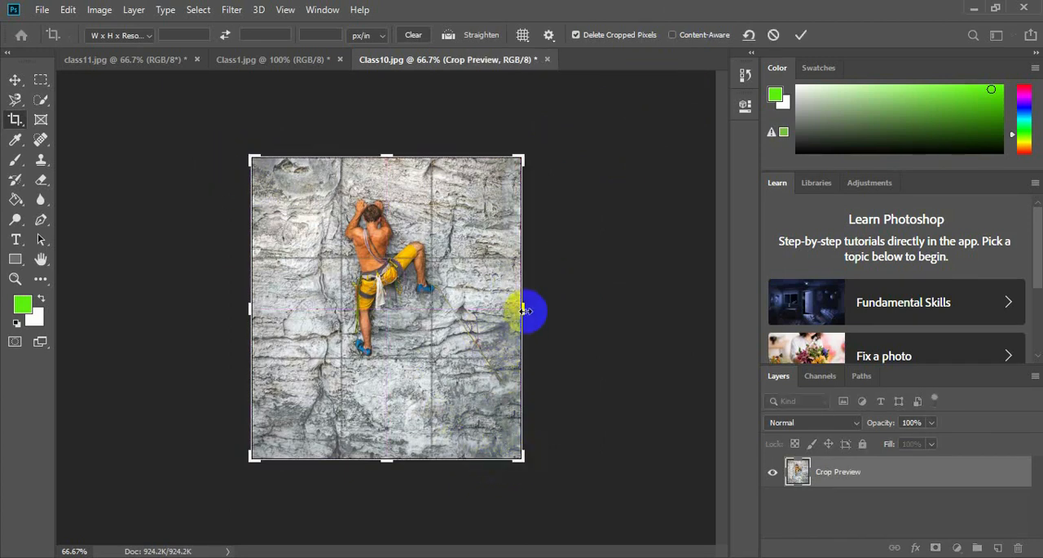
pyautogui.moveTo(528, 307); pyautogui.dragTo(588, 309)
pyautogui.press('Return')
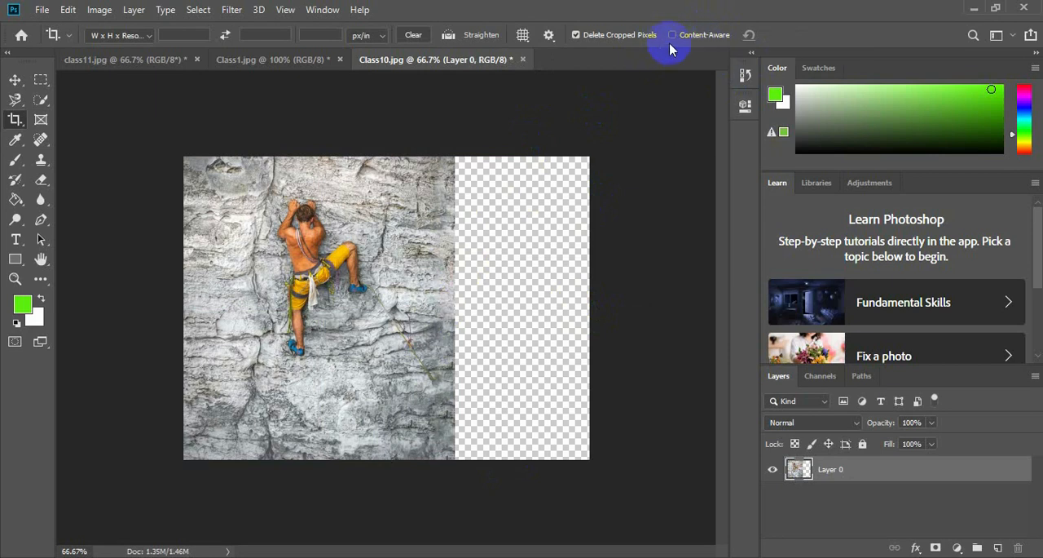
# Close Class10.jpg without saving and open Class7.jpg, the open book photo, from the Class#3 folder.
pyautogui.click(523, 62)
pyautogui.click(518, 223)
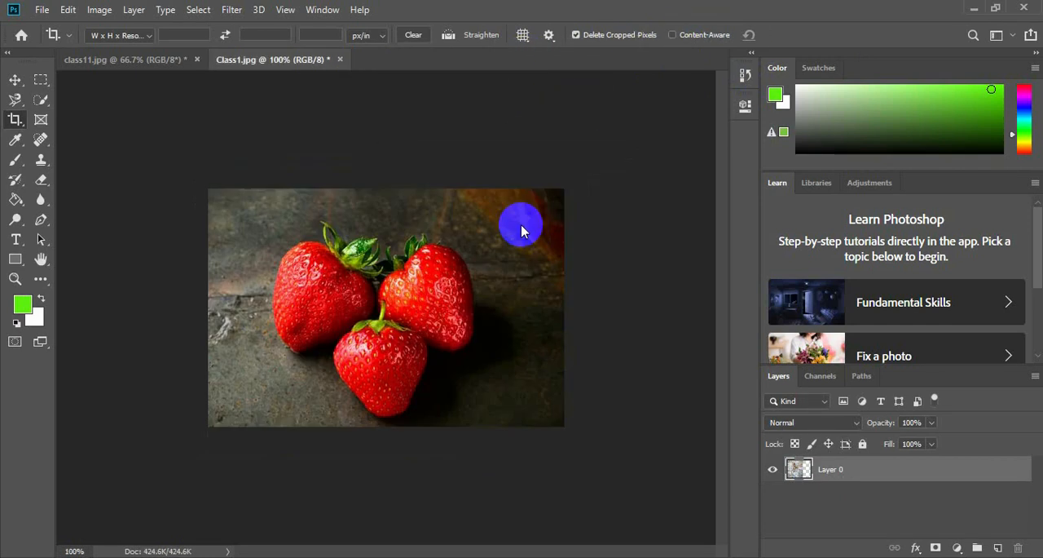
pyautogui.click(41, 10)
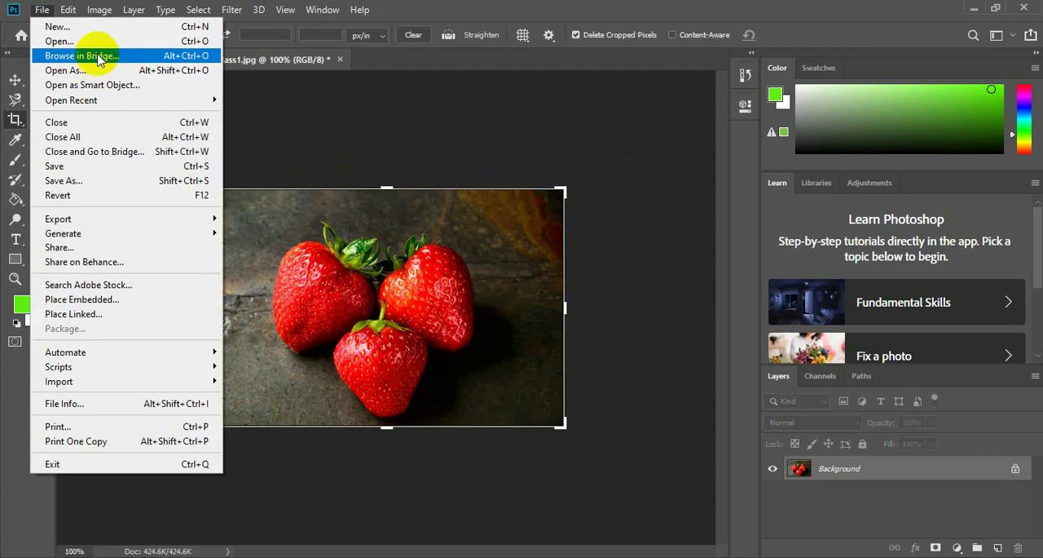
pyautogui.click(73, 42)
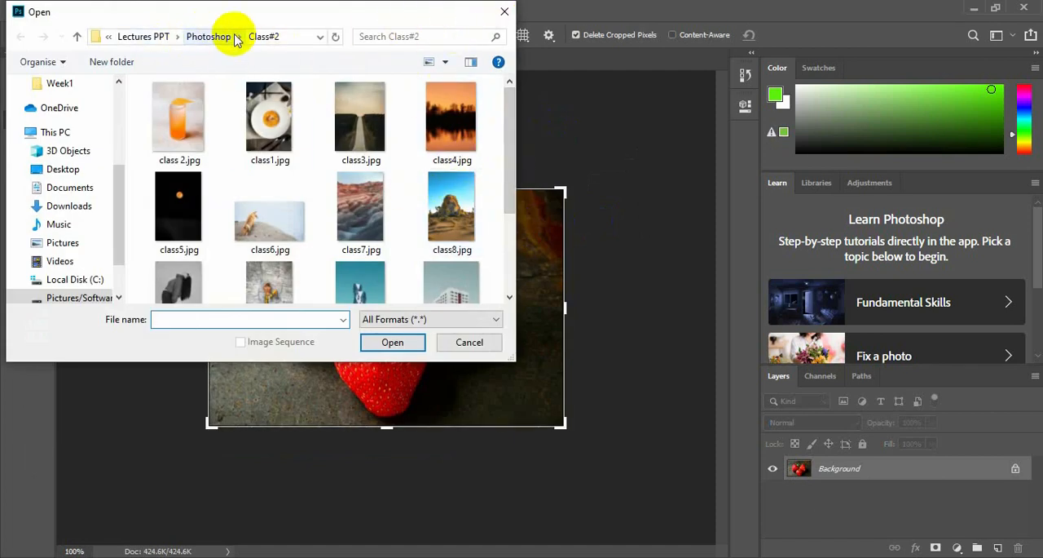
pyautogui.moveTo(511, 135)
pyautogui.mouseDown()
pyautogui.moveTo(512, 254)
pyautogui.moveTo(524, 187)
pyautogui.moveTo(517, 124)
pyautogui.mouseUp()
pyautogui.click(209, 37)
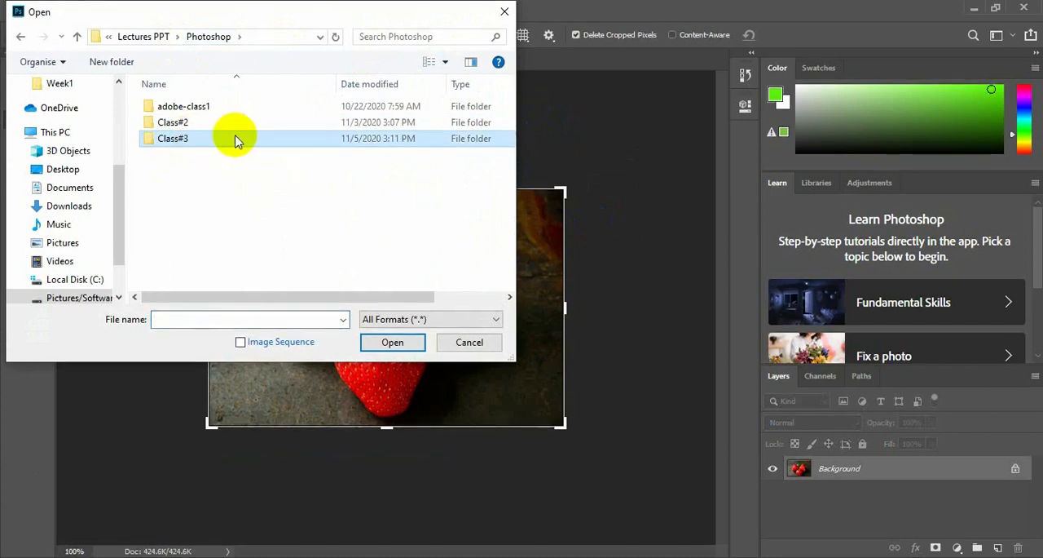
pyautogui.doubleClick(235, 137)
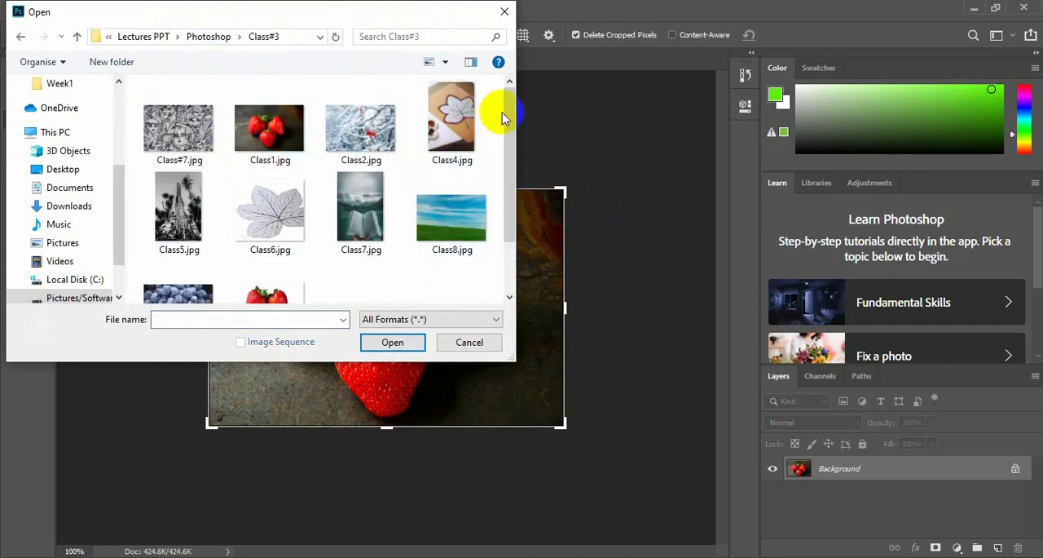
pyautogui.moveTo(510, 140); pyautogui.dragTo(515, 114)
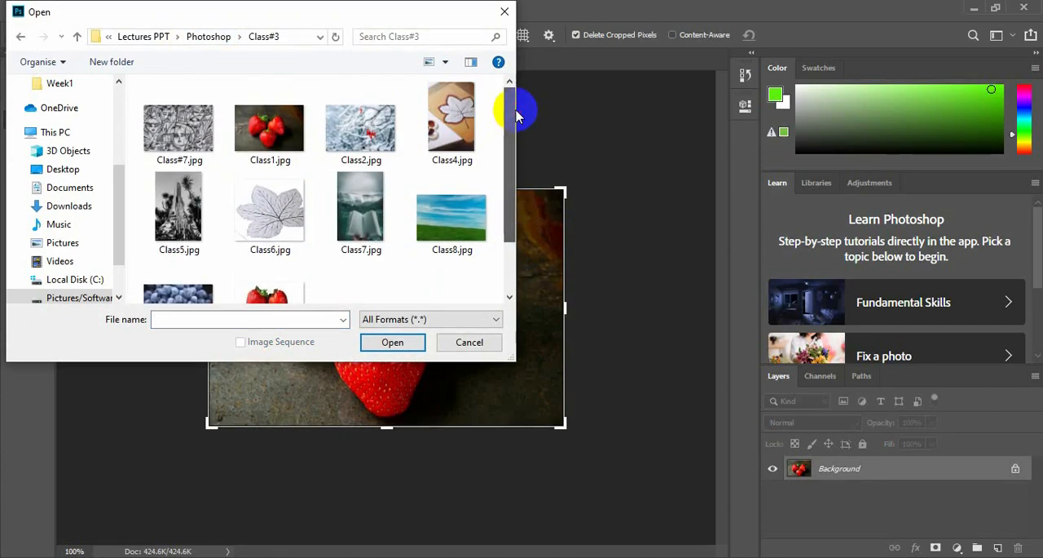
pyautogui.click(361, 211)
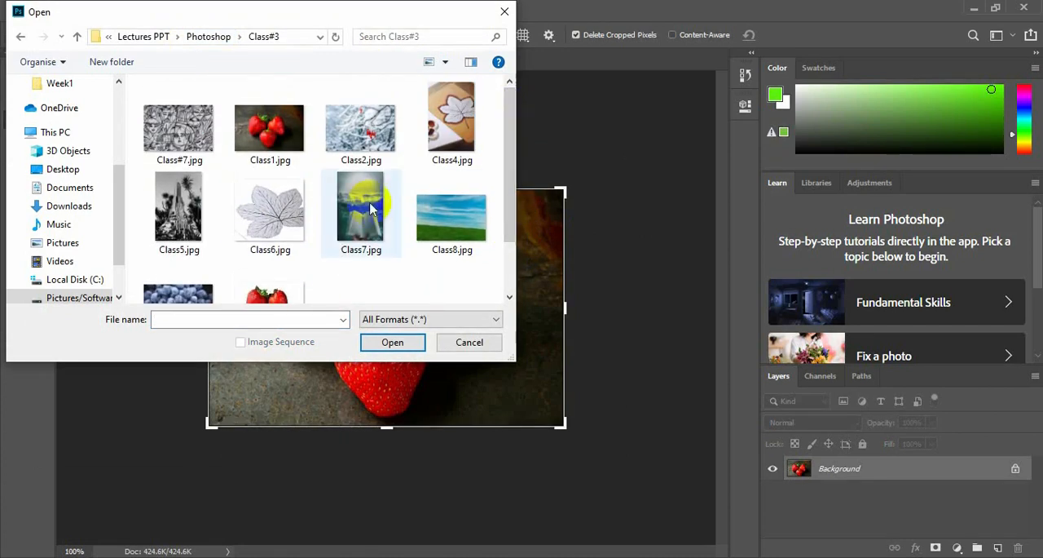
pyautogui.click(393, 342)
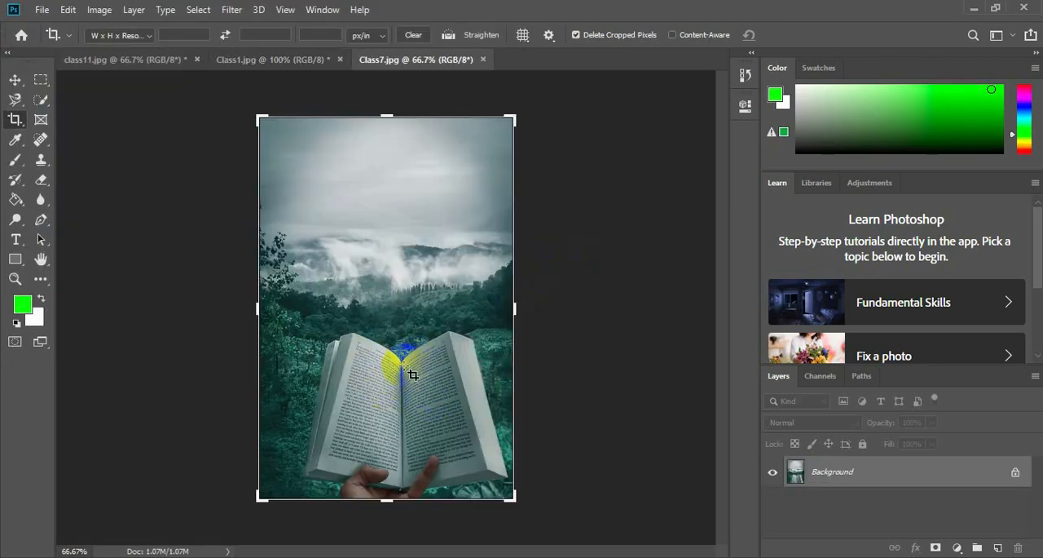
# Try to frame the book's left page with the regular Crop tool, and discard the crop.
pyautogui.click(354, 340)
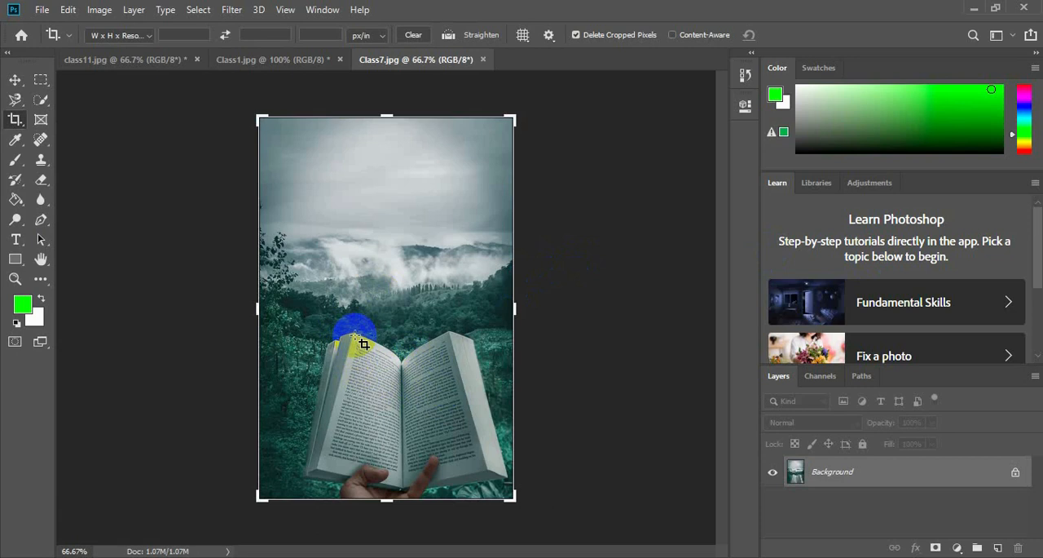
pyautogui.moveTo(260, 117); pyautogui.dragTo(299, 220)
pyautogui.moveTo(472, 310); pyautogui.dragTo(417, 318)
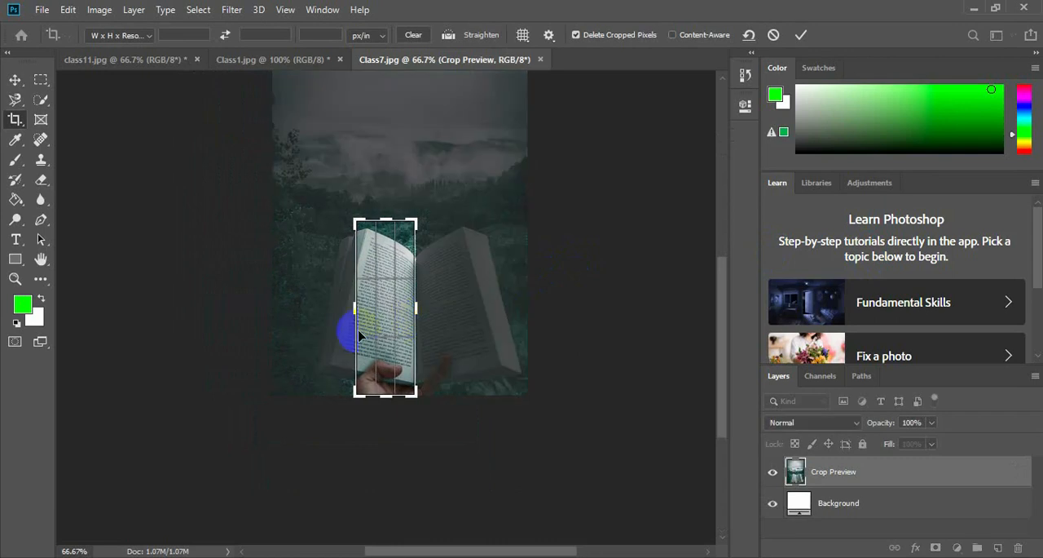
pyautogui.moveTo(349, 313); pyautogui.dragTo(346, 308)
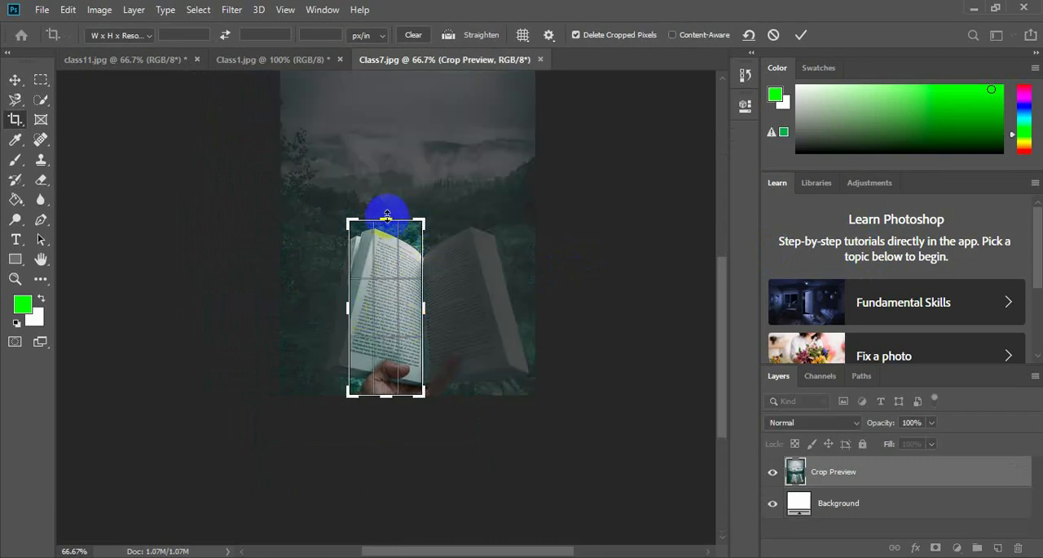
pyautogui.moveTo(385, 215); pyautogui.dragTo(388, 223)
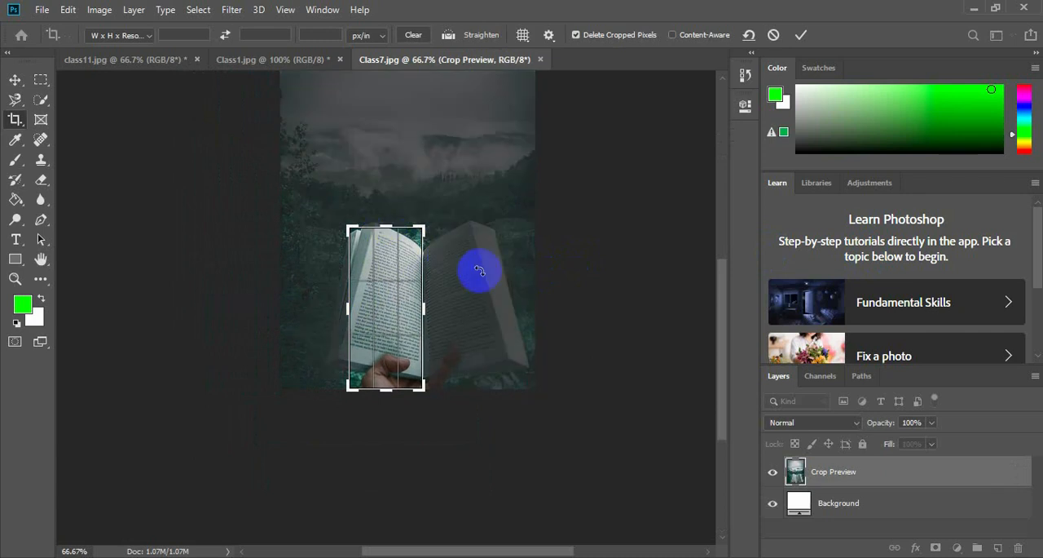
pyautogui.moveTo(385, 384); pyautogui.dragTo(388, 379)
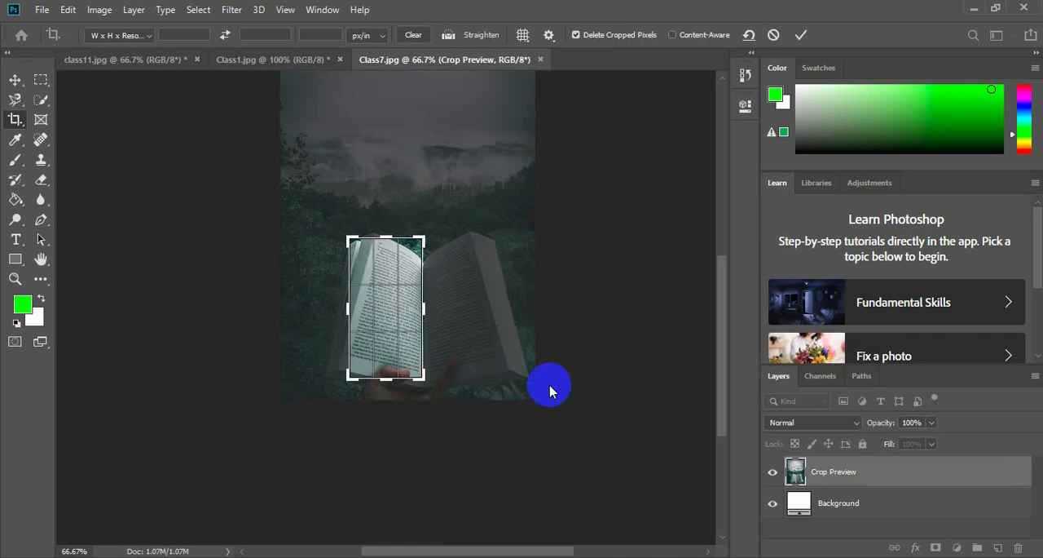
pyautogui.press('Return')
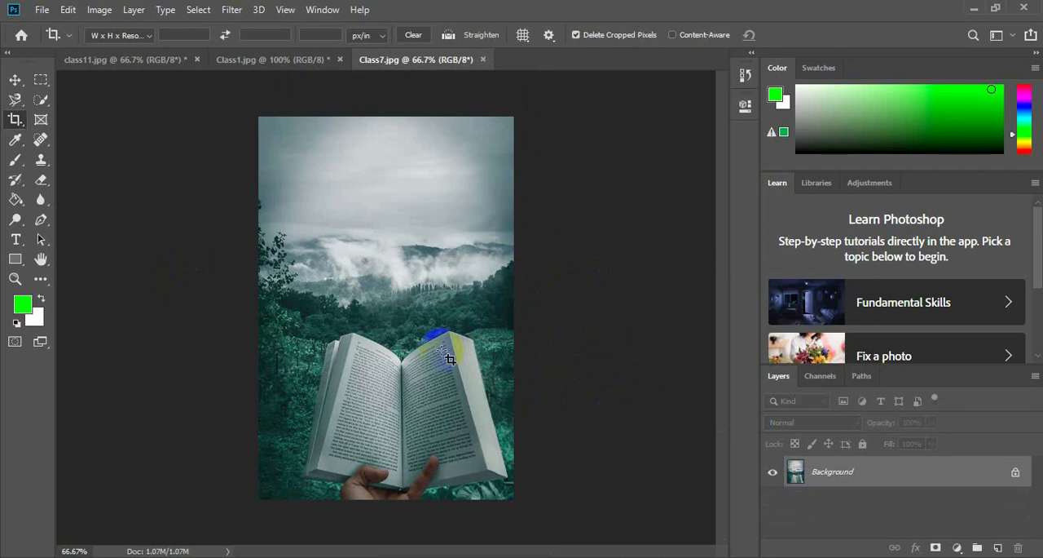
# Switch to the Perspective Crop Tool for the book photo.
pyautogui.rightClick(15, 124)
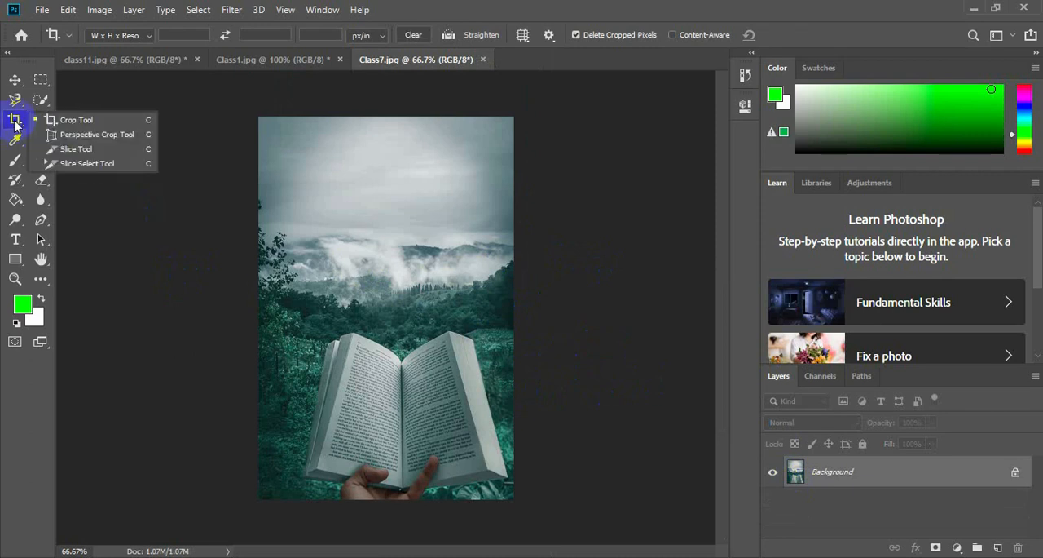
pyautogui.click(112, 136)
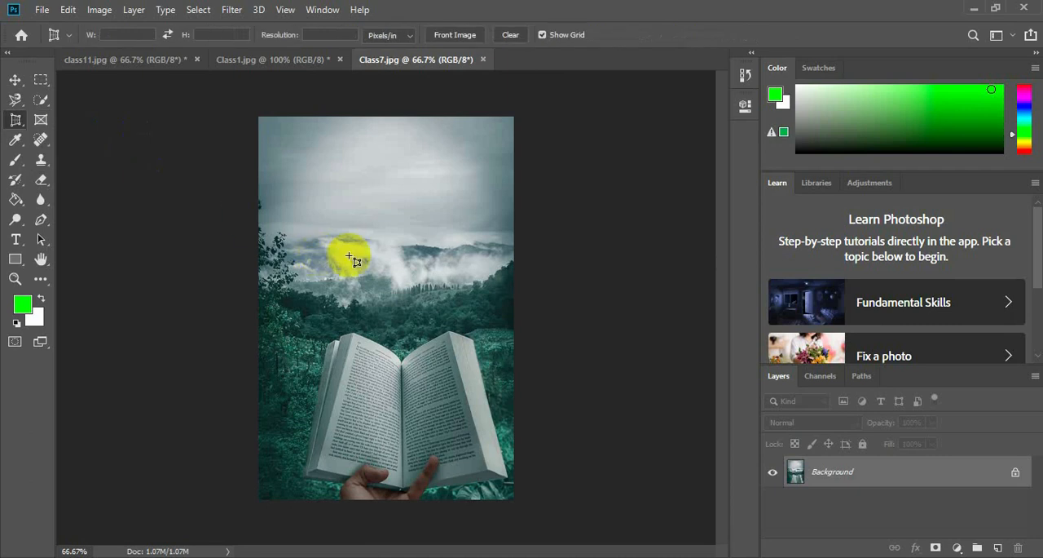
# Perspective-crop the photo to the book's left page, placing the four crop corners on that page's corners, and inspect the result.
pyautogui.click(355, 338)
pyautogui.click(403, 361)
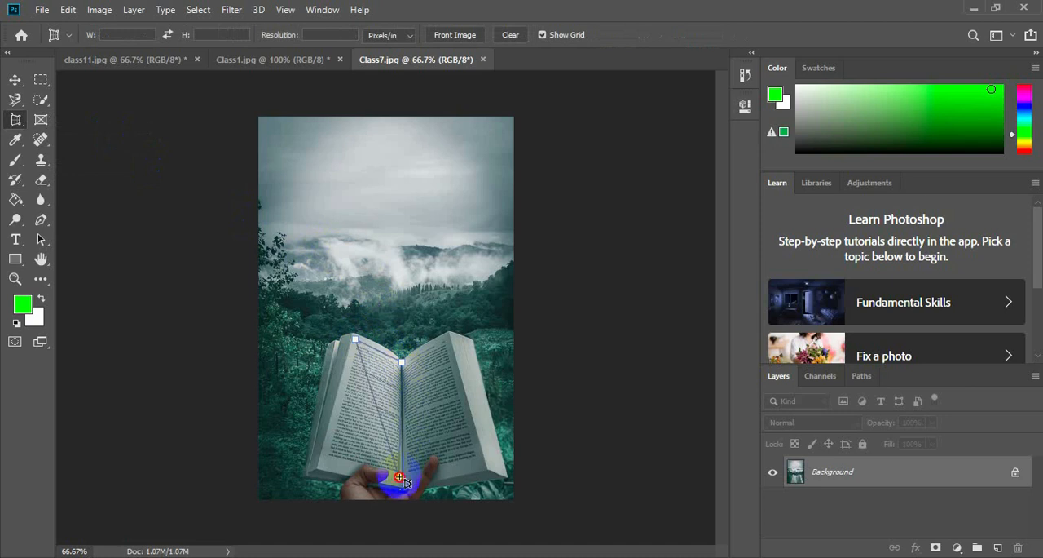
pyautogui.click(400, 477)
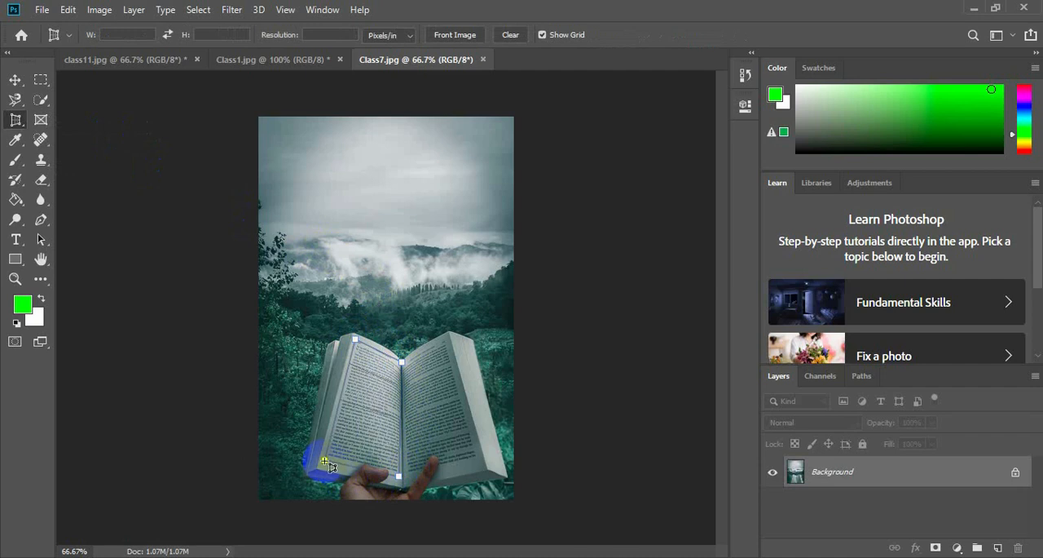
pyautogui.click(324, 462)
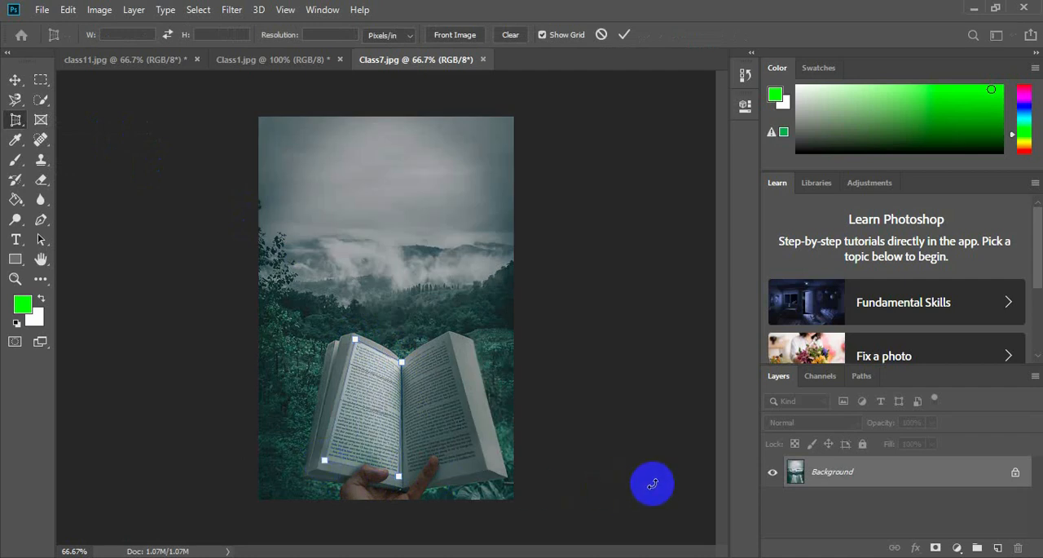
pyautogui.press('Return')
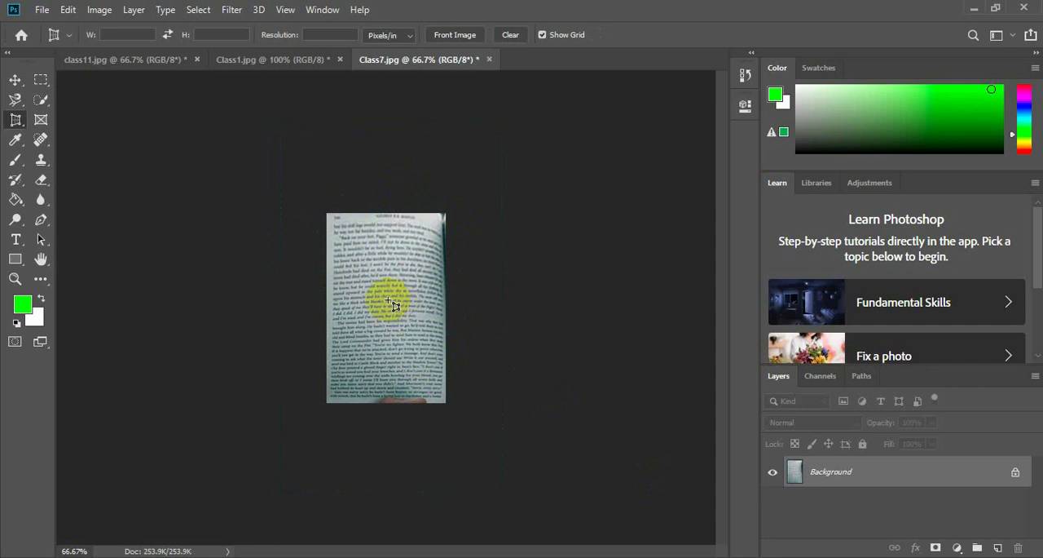
pyautogui.scroll(3, 392, 305)
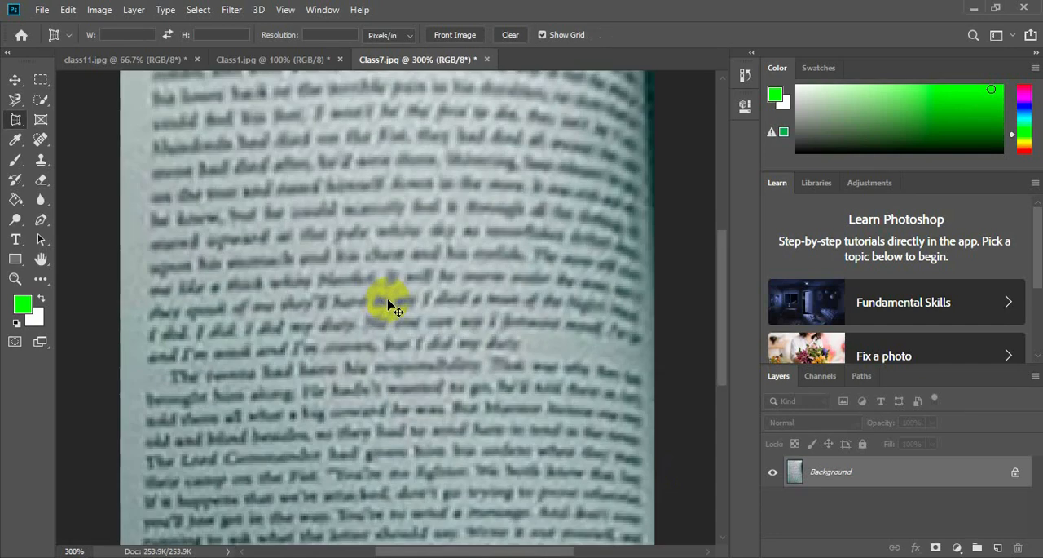
pyautogui.scroll(-3, 392, 305)
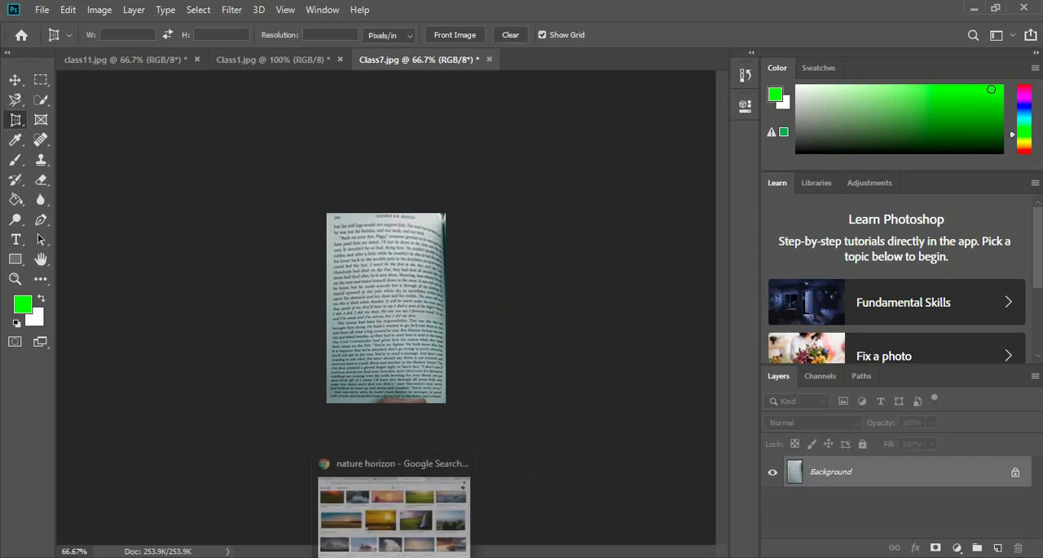
# Switch to Chrome and close the "nature horizon" image search tab to return to the Unsplash nature photos.
pyautogui.click(396, 504)
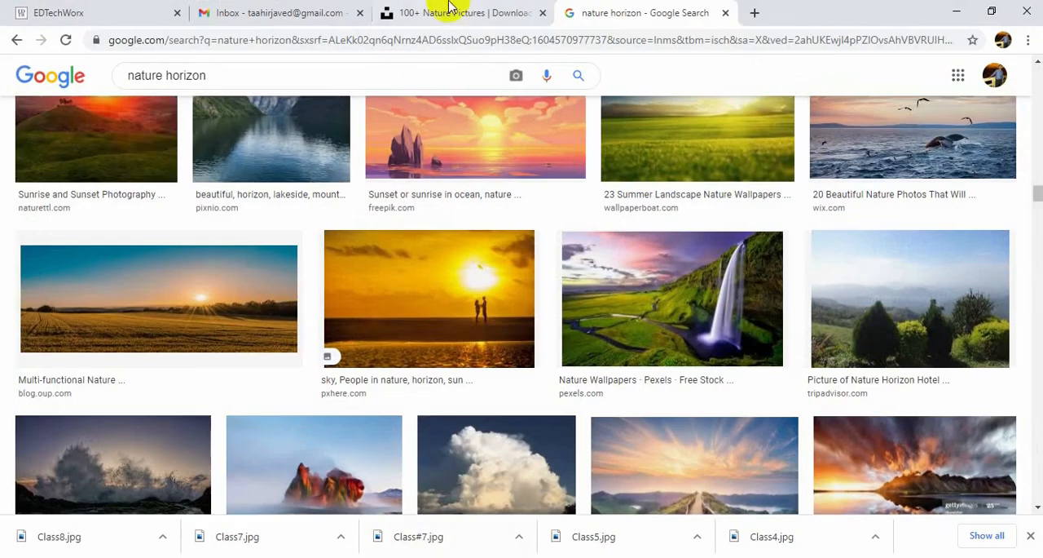
pyautogui.click(726, 13)
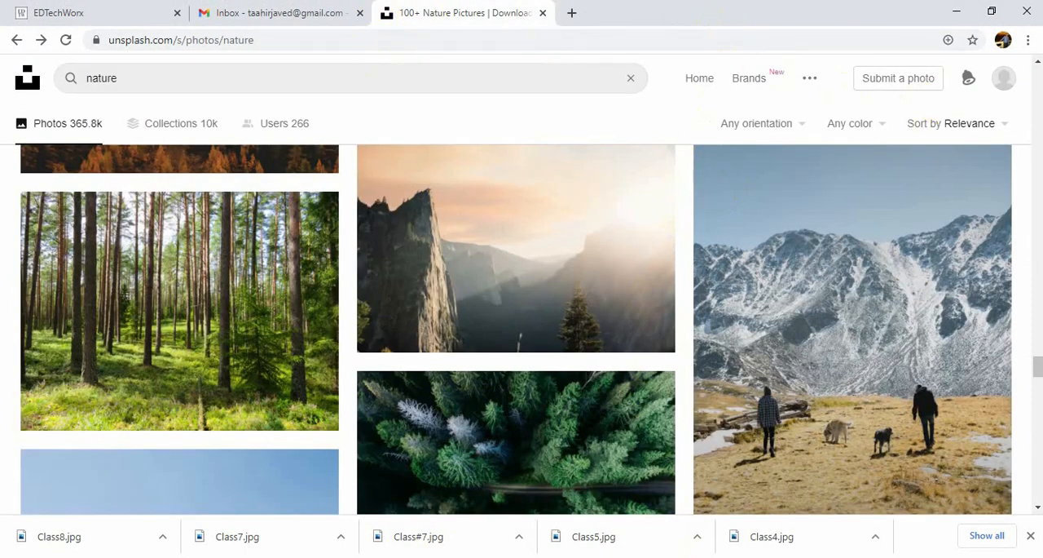
pyautogui.moveTo(1039, 366); pyautogui.dragTo(1039, 74)
# Shorten the page address to unsplash.com and load the Unsplash home page.
pyautogui.click(279, 43)
pyautogui.click(300, 40)
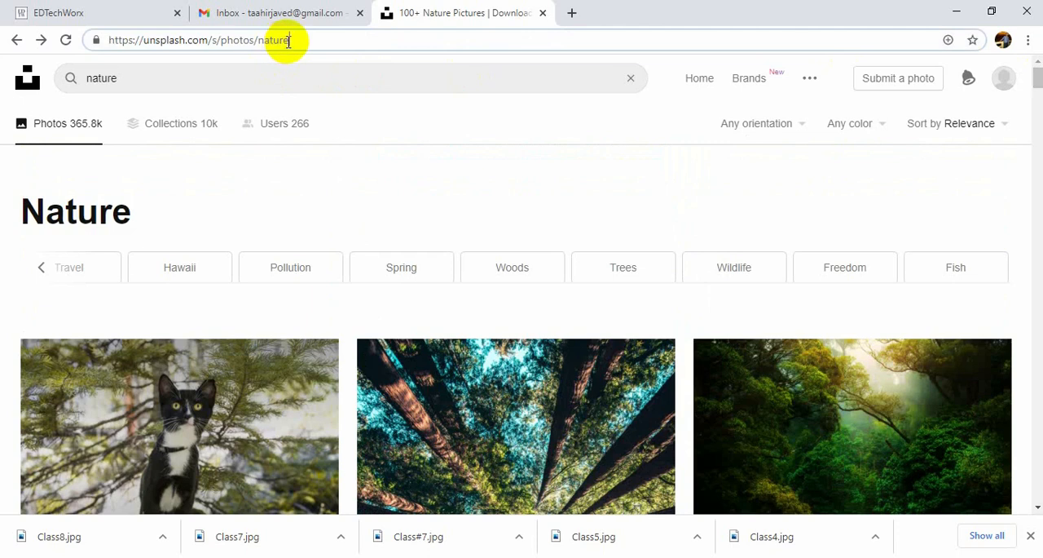
pyautogui.press('BackSpace')
pyautogui.press('BackSpace')
pyautogui.press('BackSpace')
pyautogui.press('BackSpace')
pyautogui.press('BackSpace')
pyautogui.press('BackSpace')
pyautogui.press('BackSpace')
pyautogui.press('BackSpace')
pyautogui.press('BackSpace')
pyautogui.press('BackSpace')
pyautogui.press('BackSpace')
pyautogui.press('BackSpace')
pyautogui.press('BackSpace')
pyautogui.press('BackSpace')
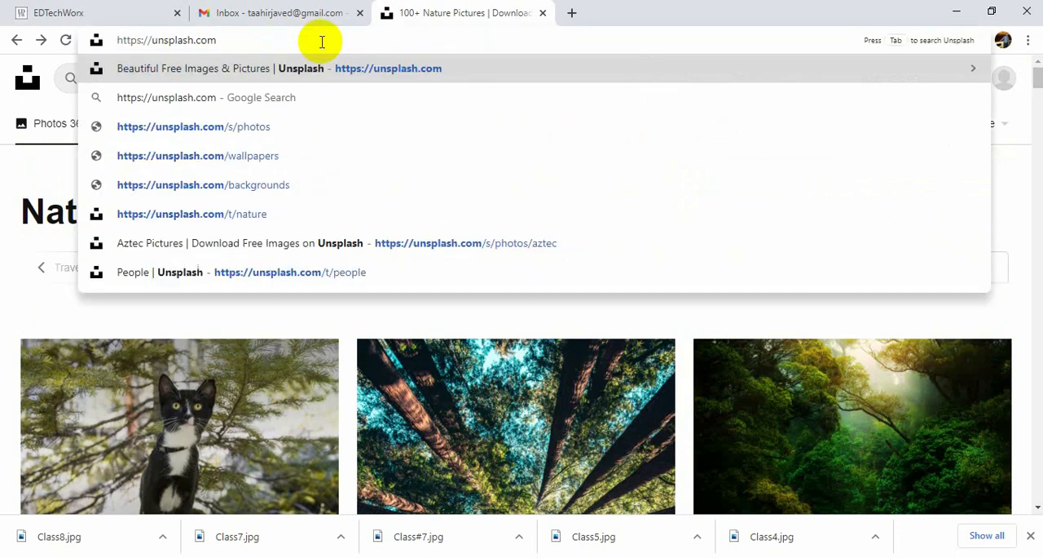
pyautogui.press('Return')
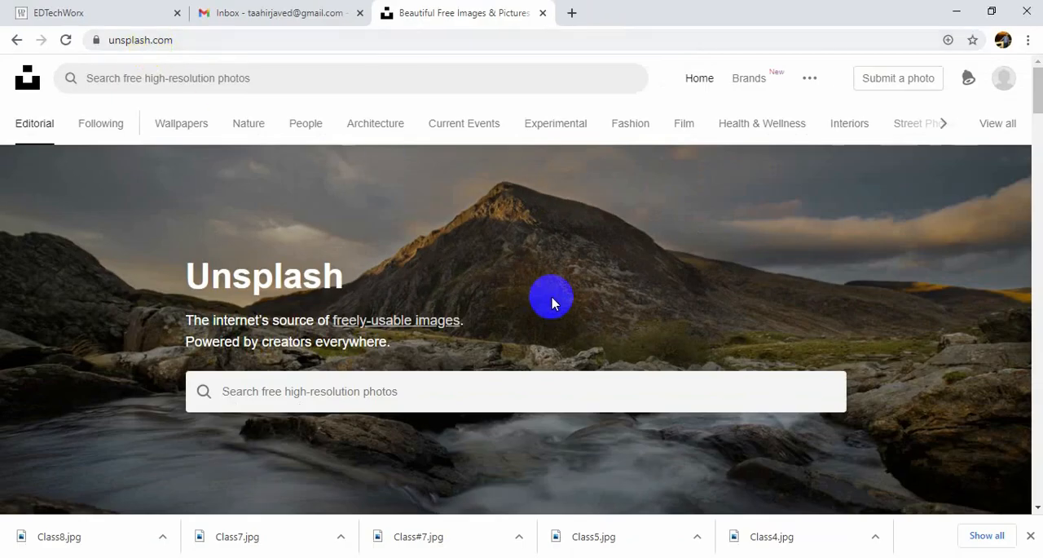
# Look through the photo categories offered on the Unsplash home page, from Wallpapers through Spirituality.
pyautogui.scroll(-10, 571, 336)
pyautogui.scroll(-18, 815, 347)
pyautogui.scroll(20, 873, 359)
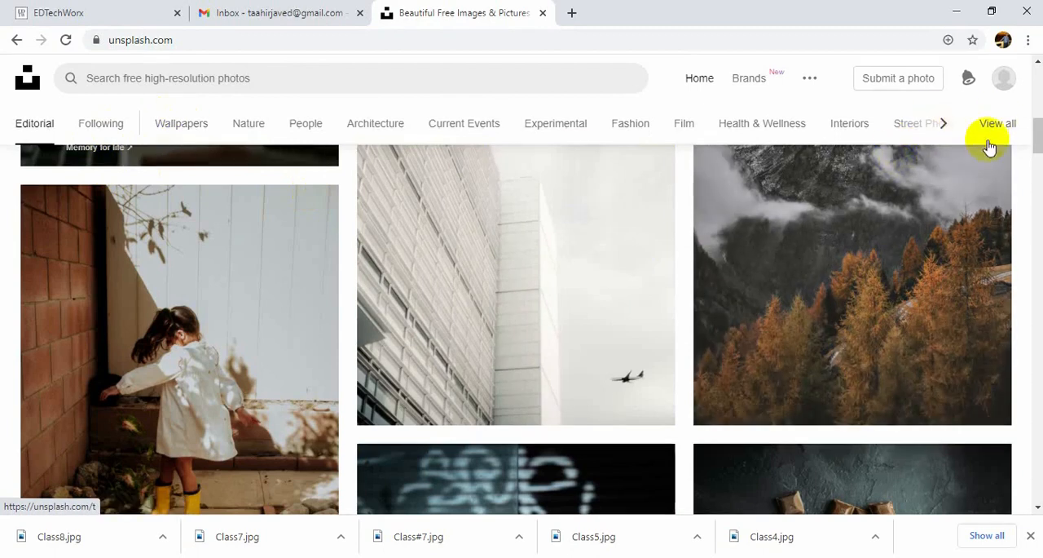
pyautogui.click(943, 126)
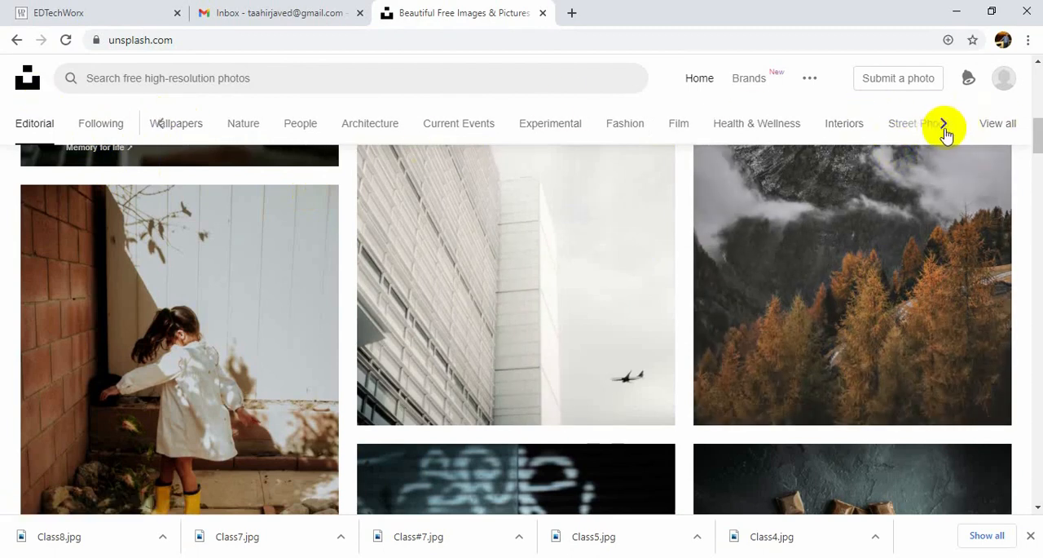
pyautogui.click(945, 127)
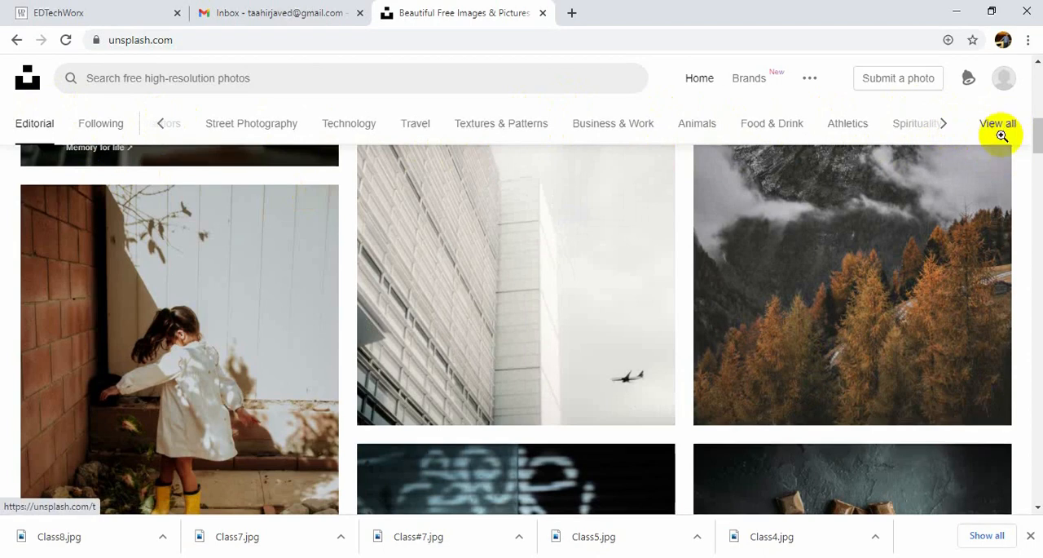
# Browse the Editorial photo feed on Unsplash for practice images, and return to the cropped page in Photoshop.
pyautogui.click(1040, 163)
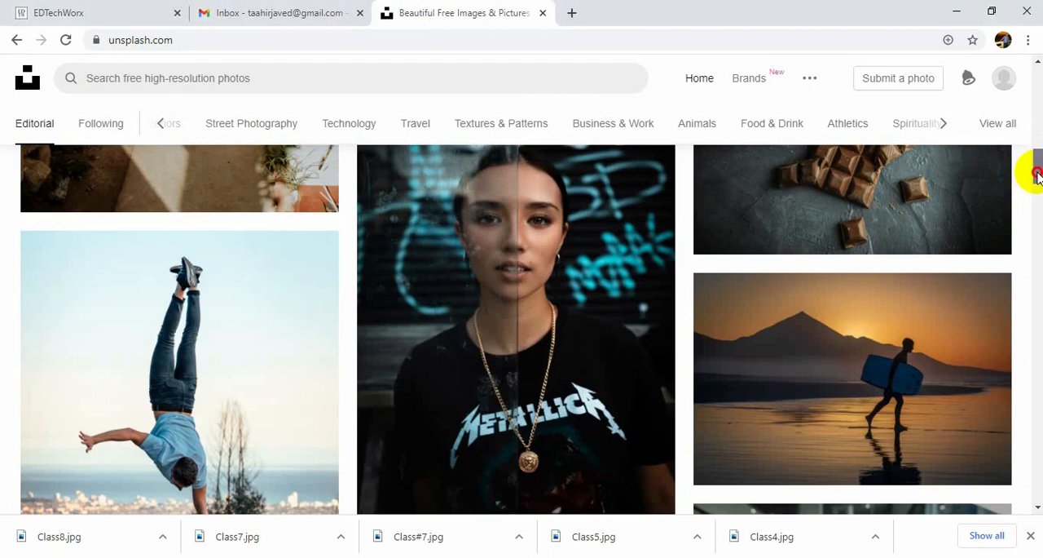
pyautogui.moveTo(1036, 171); pyautogui.dragTo(1035, 216)
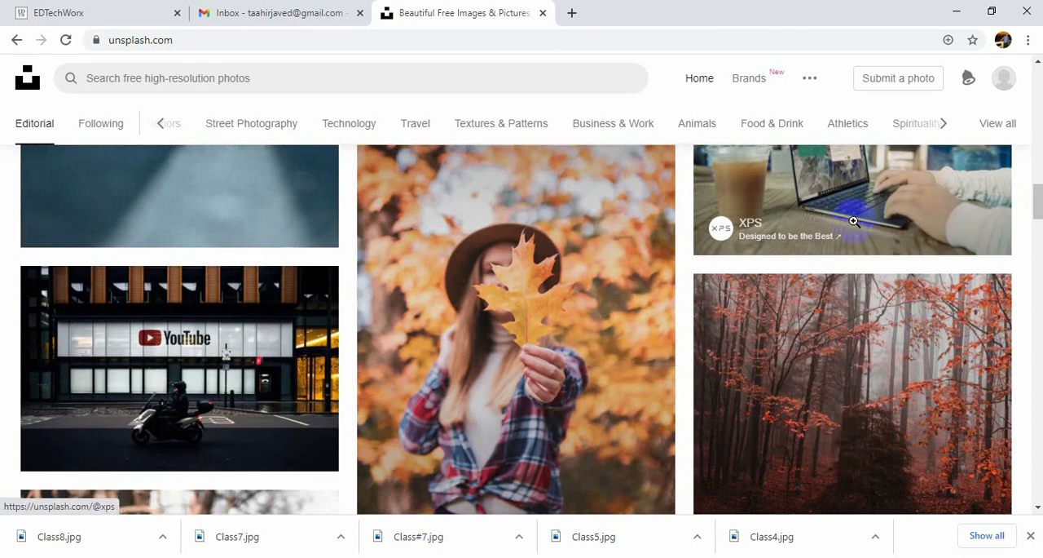
pyautogui.moveTo(1033, 205); pyautogui.dragTo(1033, 418)
pyautogui.moveTo(517, 364)
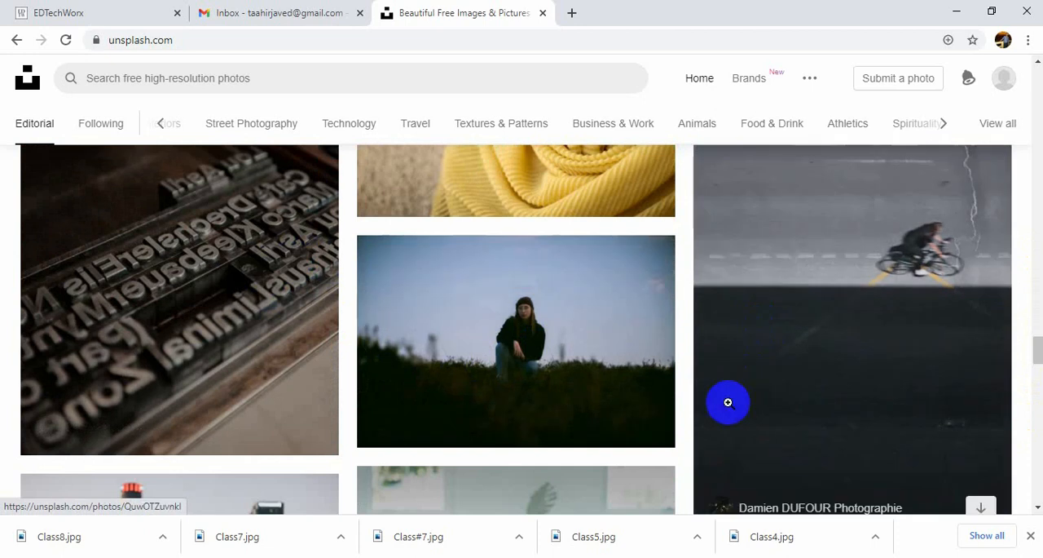
pyautogui.moveTo(1037, 352); pyautogui.dragTo(1027, 268)
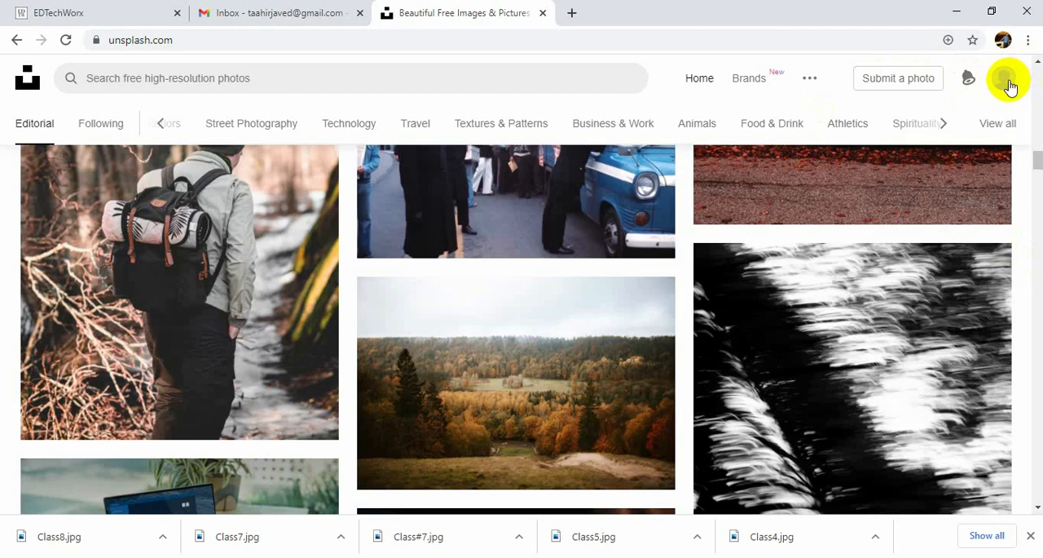
pyautogui.moveTo(1037, 167); pyautogui.dragTo(1037, 126)
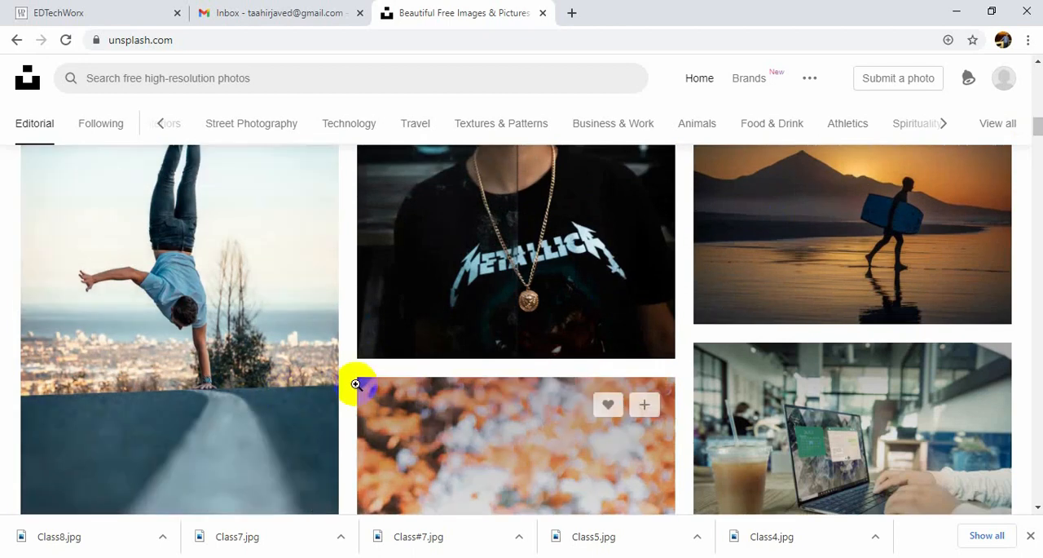
pyautogui.click(246, 394)
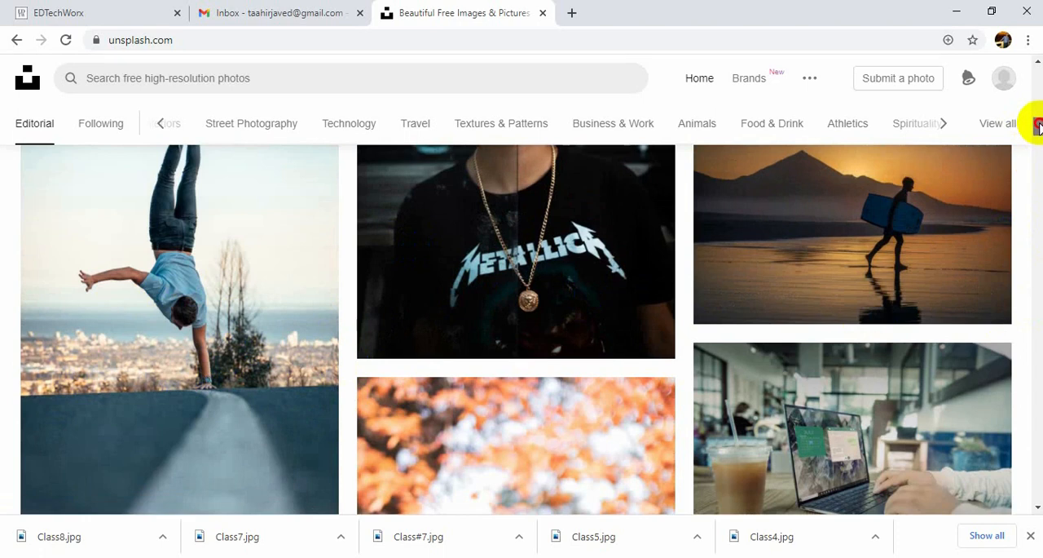
pyautogui.moveTo(1037, 126); pyautogui.dragTo(1038, 316)
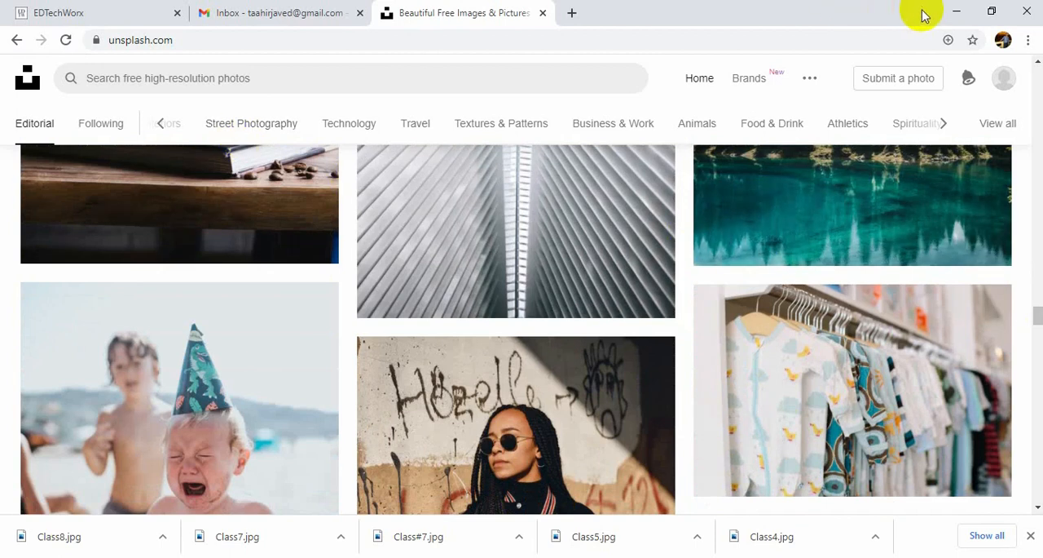
pyautogui.click(960, 13)
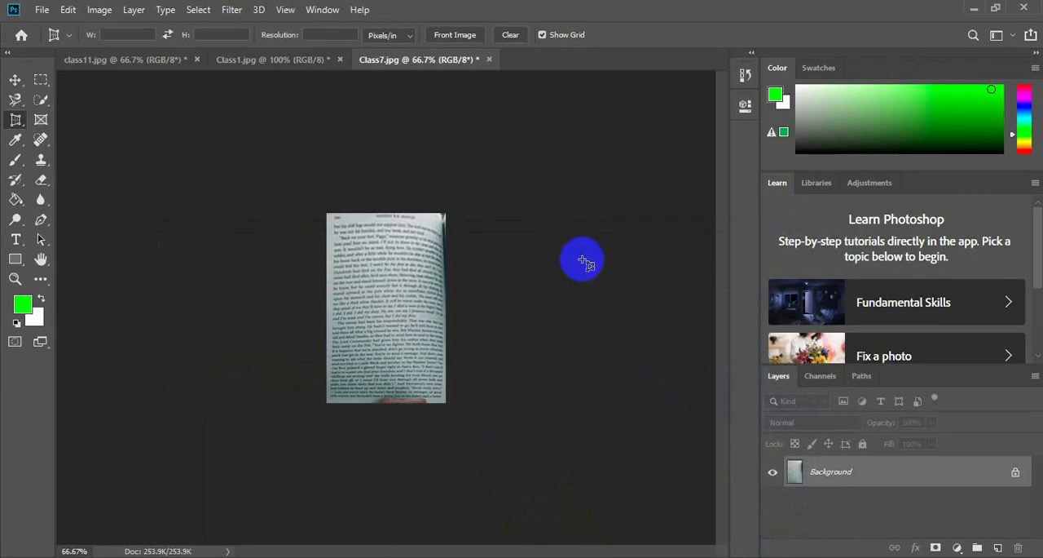